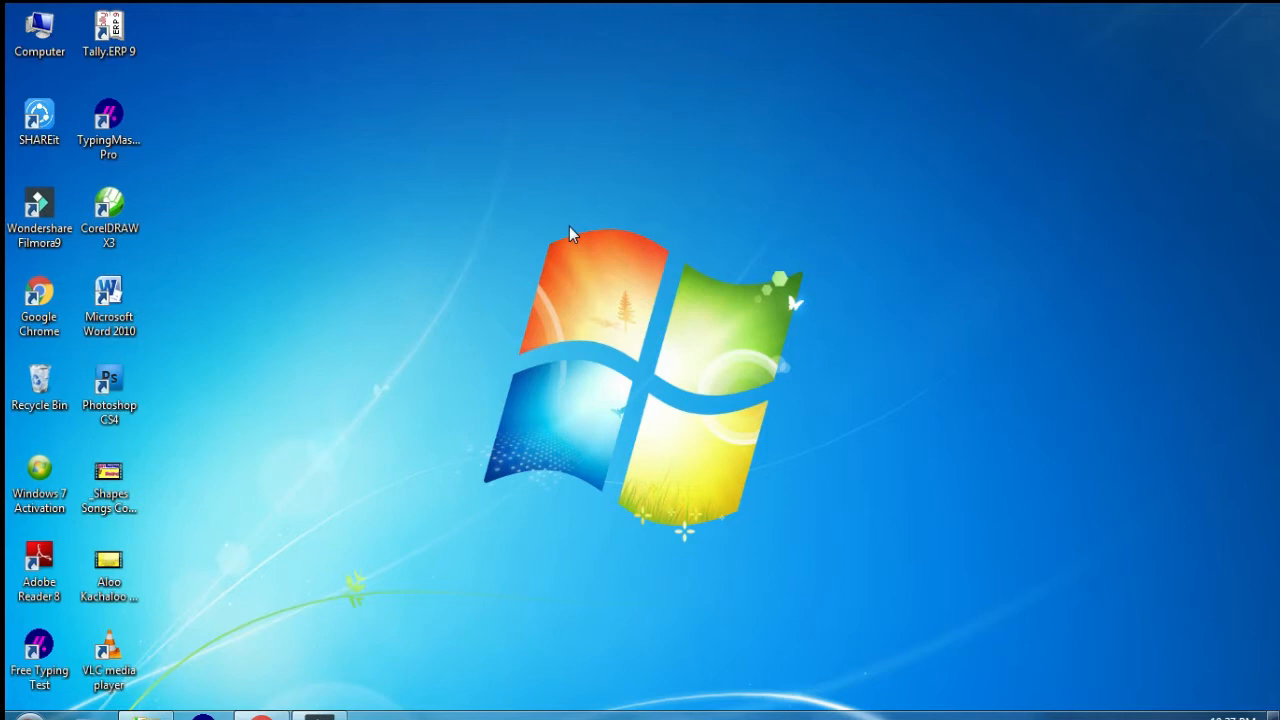
right_click(537, 203)
click(581, 253)
right_click(305, 420)
click(342, 451)
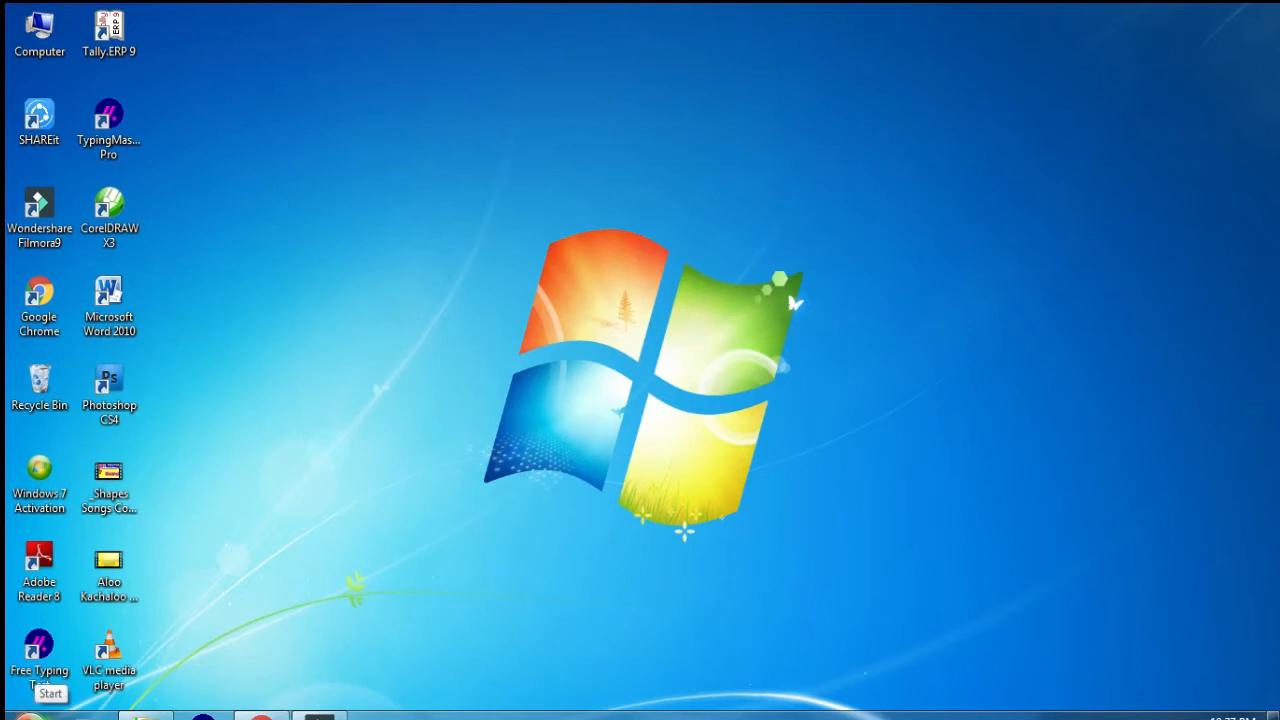
Step: Launch Paint from the frequently used programs, and close its window
click(28, 712)
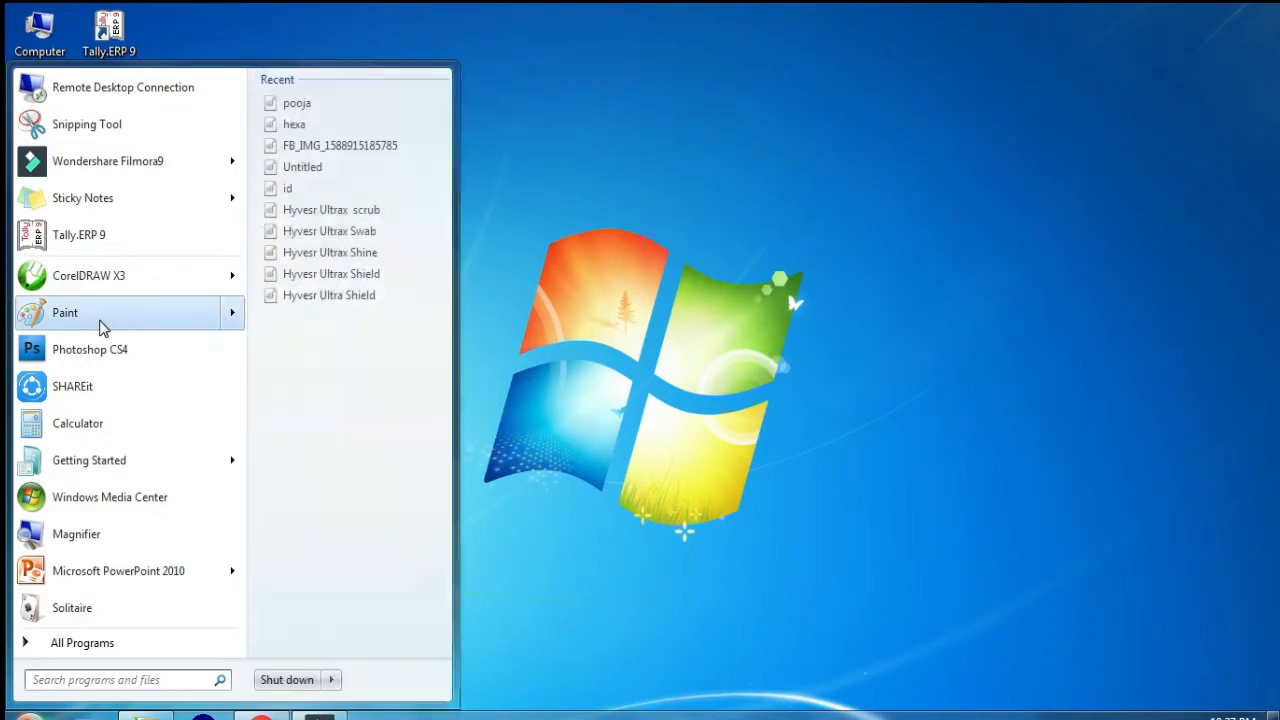
click(100, 316)
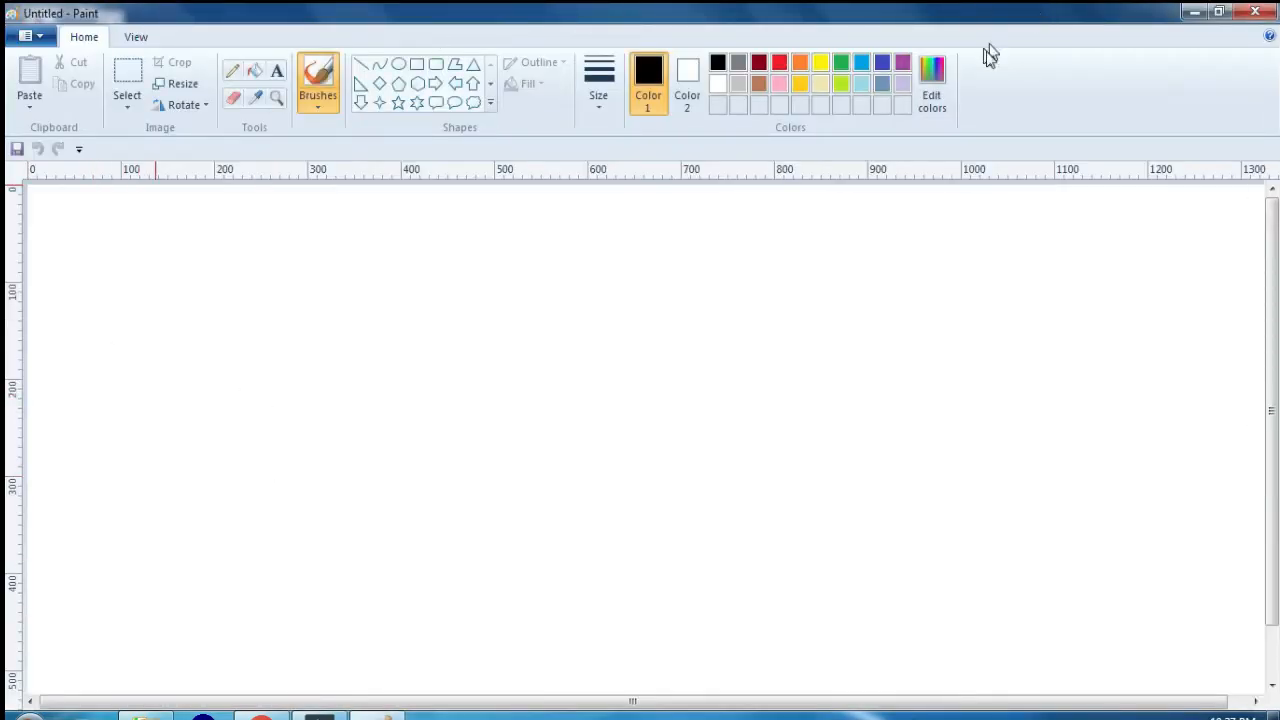
click(1270, 14)
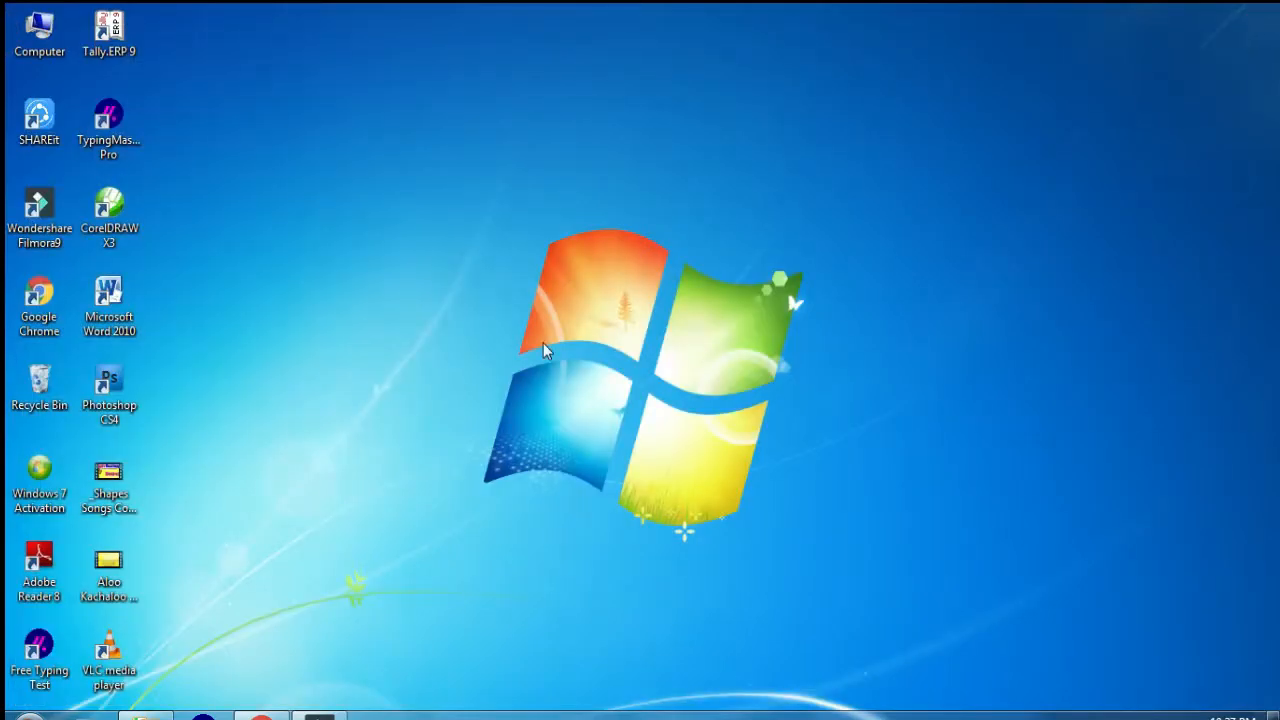
Step: Launch Paint by running the command mspaint, and close its window
key(super+r)
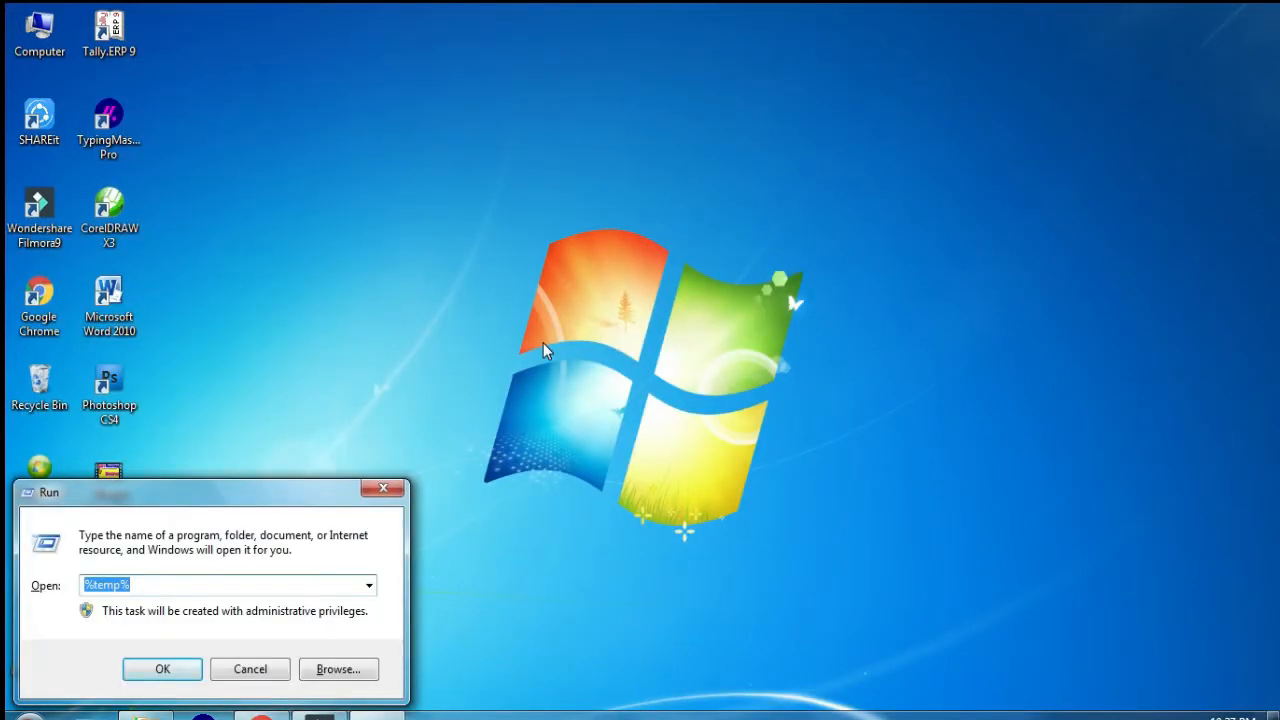
text(mspai)
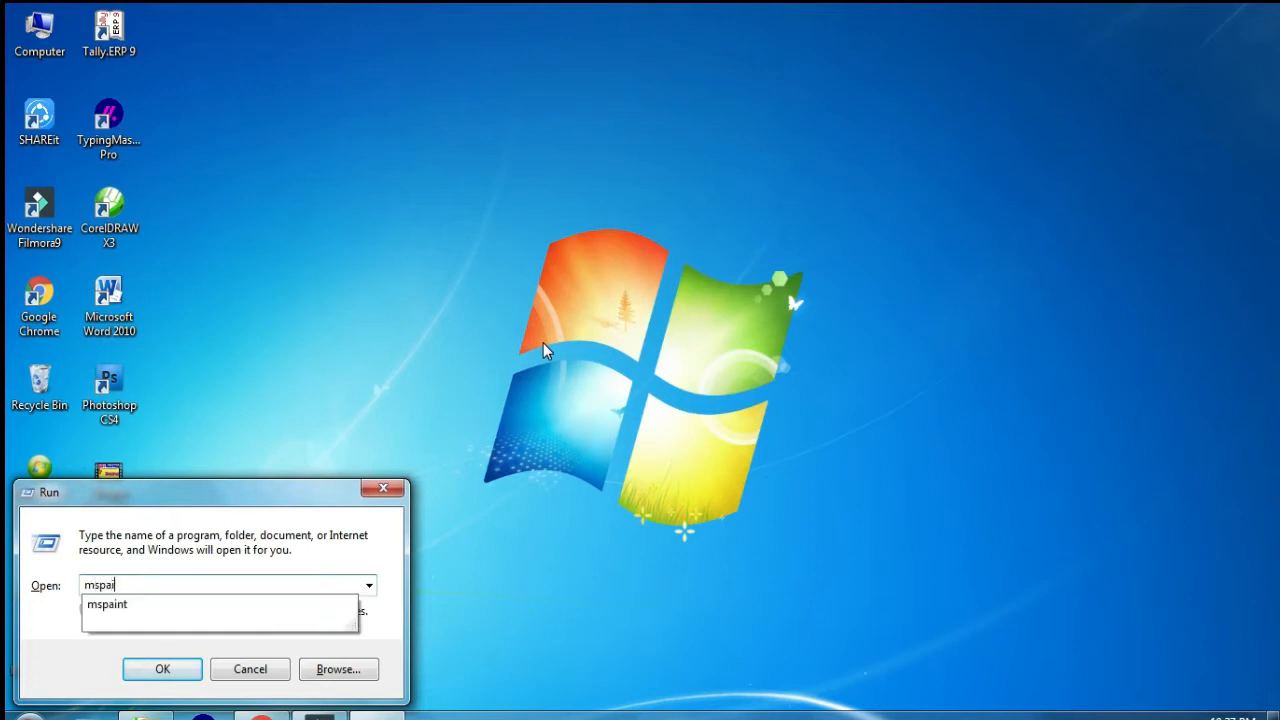
text(nt)
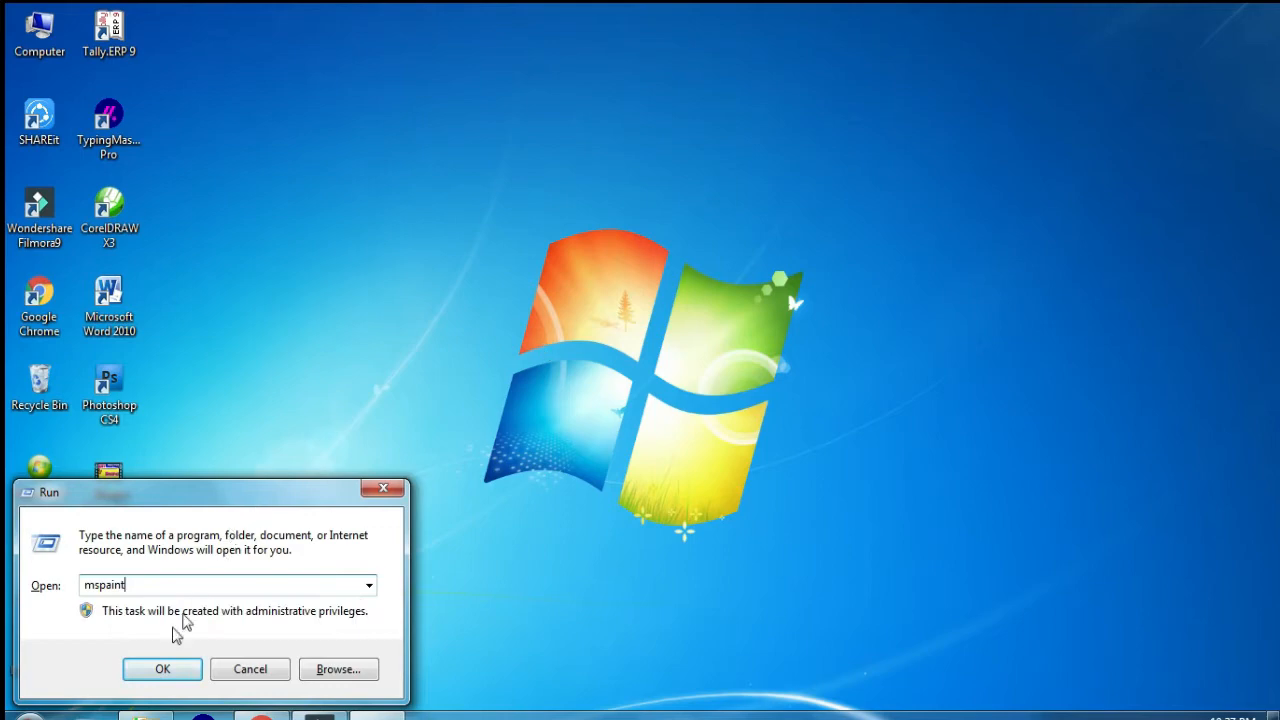
click(155, 675)
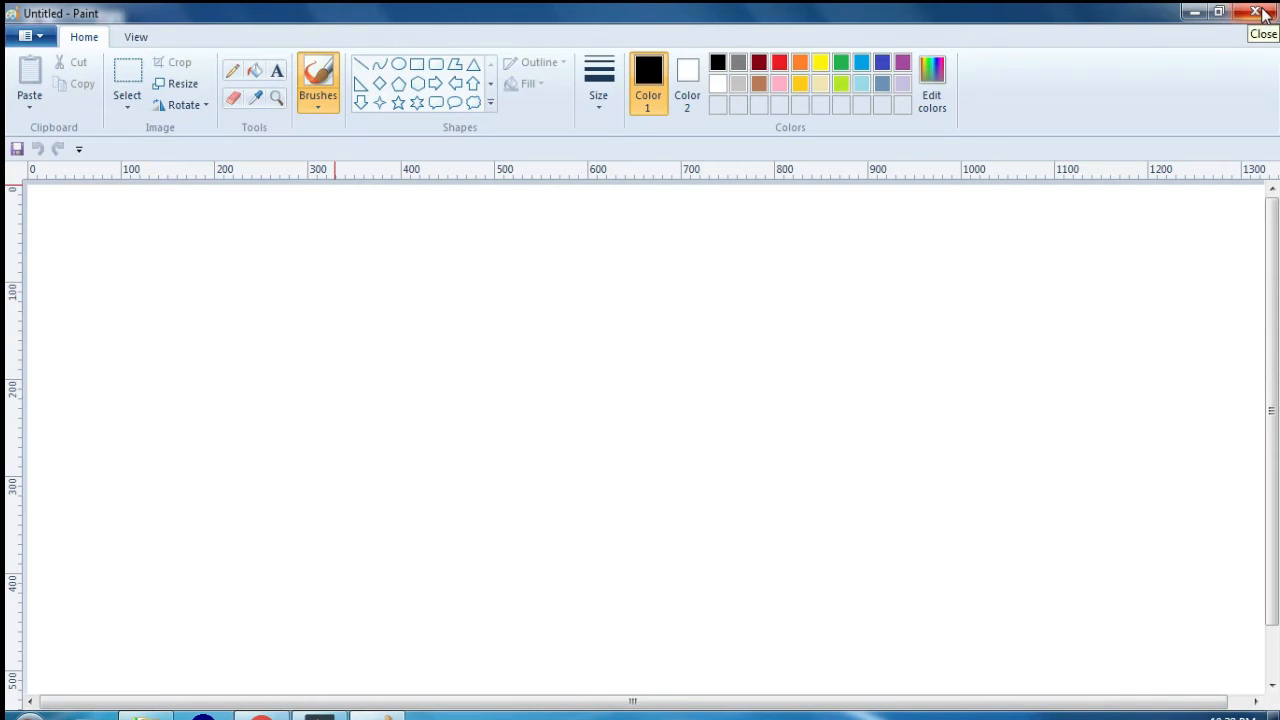
click(1262, 14)
Step: Launch Paint from the Accessories group among all installed programs, and close its window
click(30, 712)
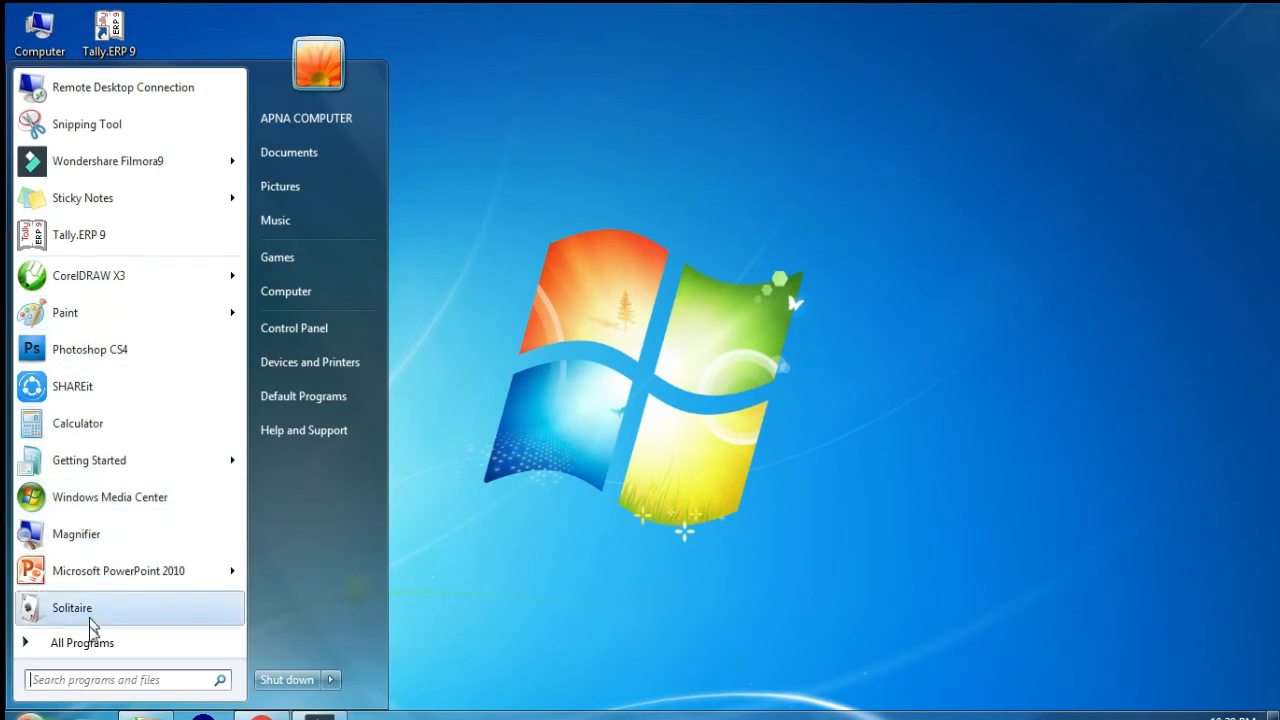
click(90, 643)
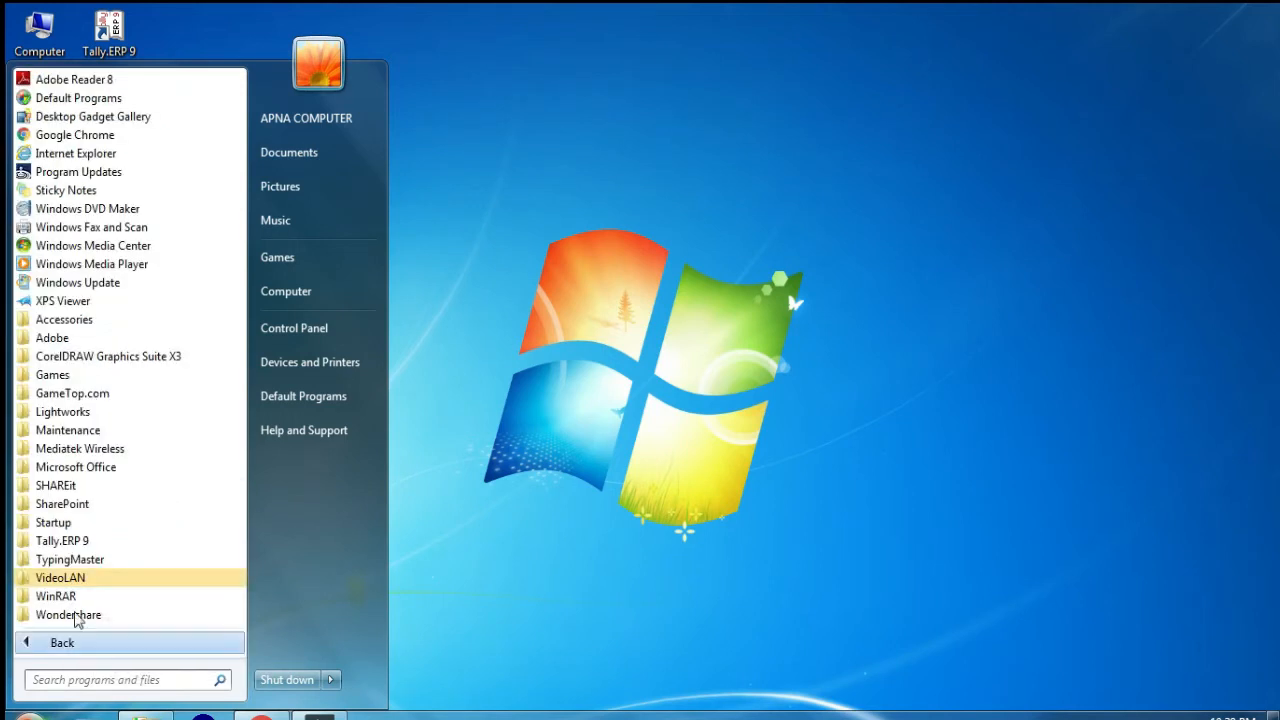
click(88, 322)
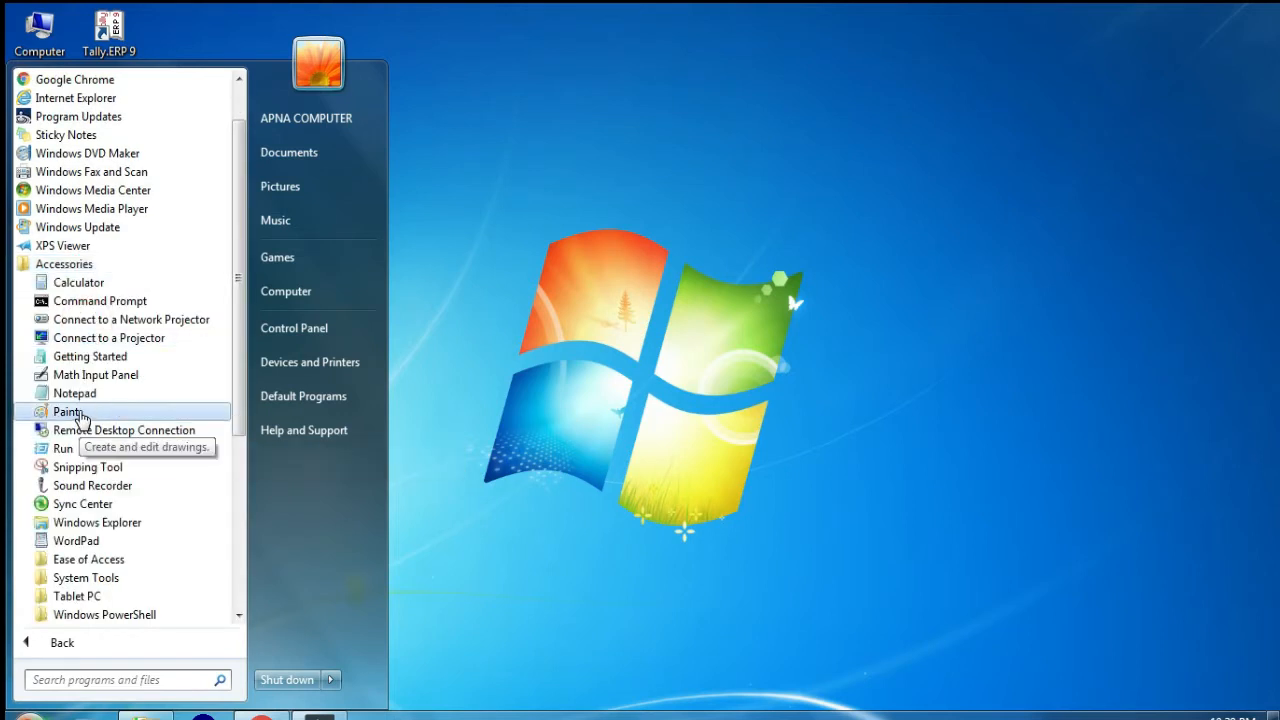
click(80, 418)
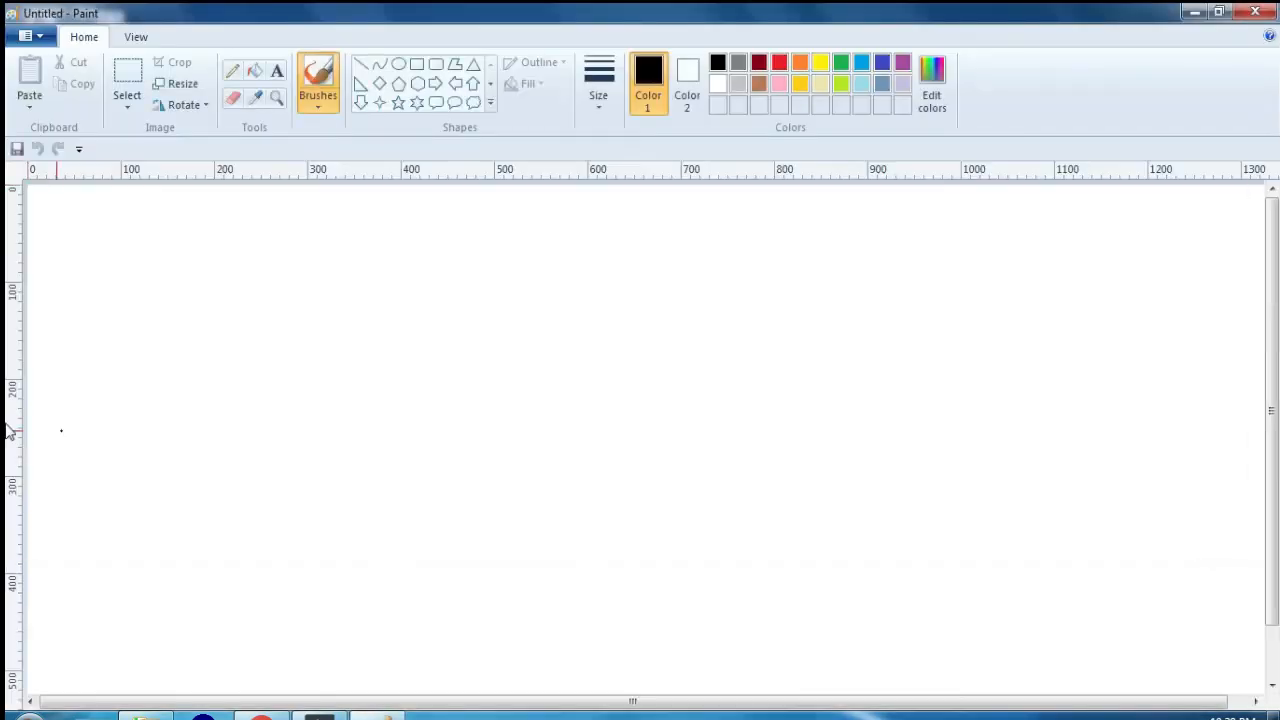
click(1254, 12)
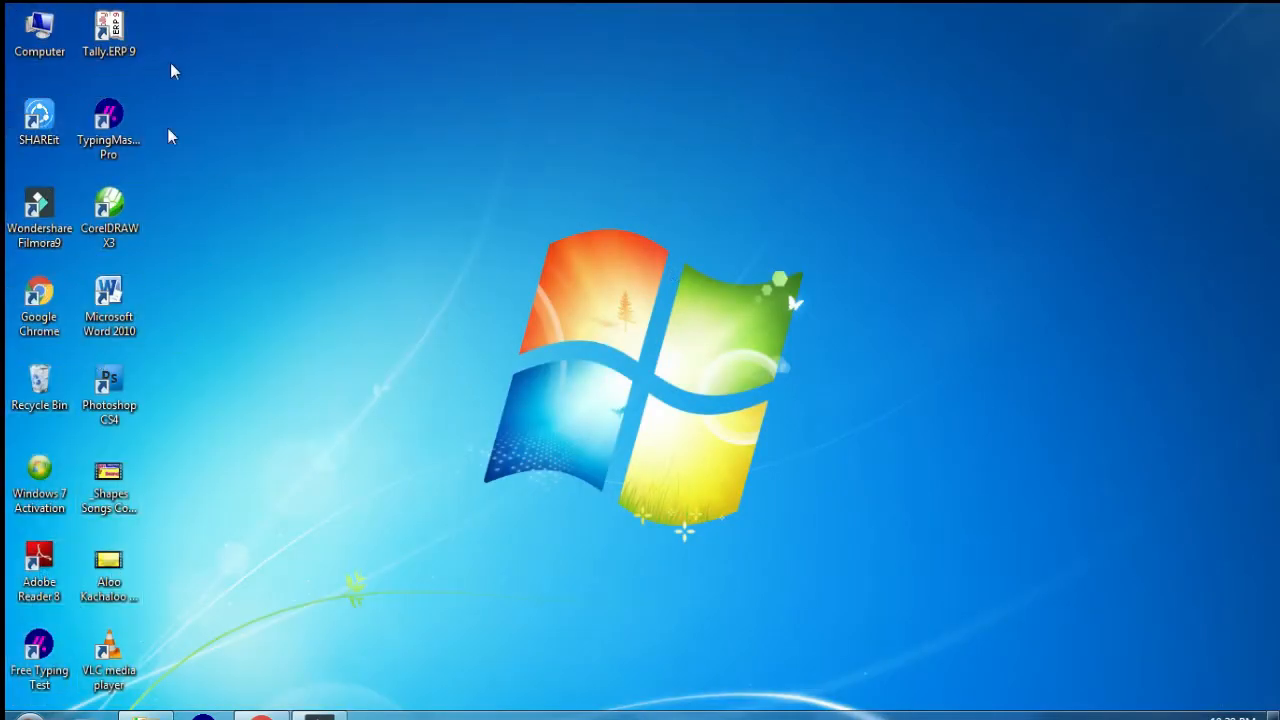
Step: Open Paint with a blank untitled canvas from the frequently used programs
click(30, 712)
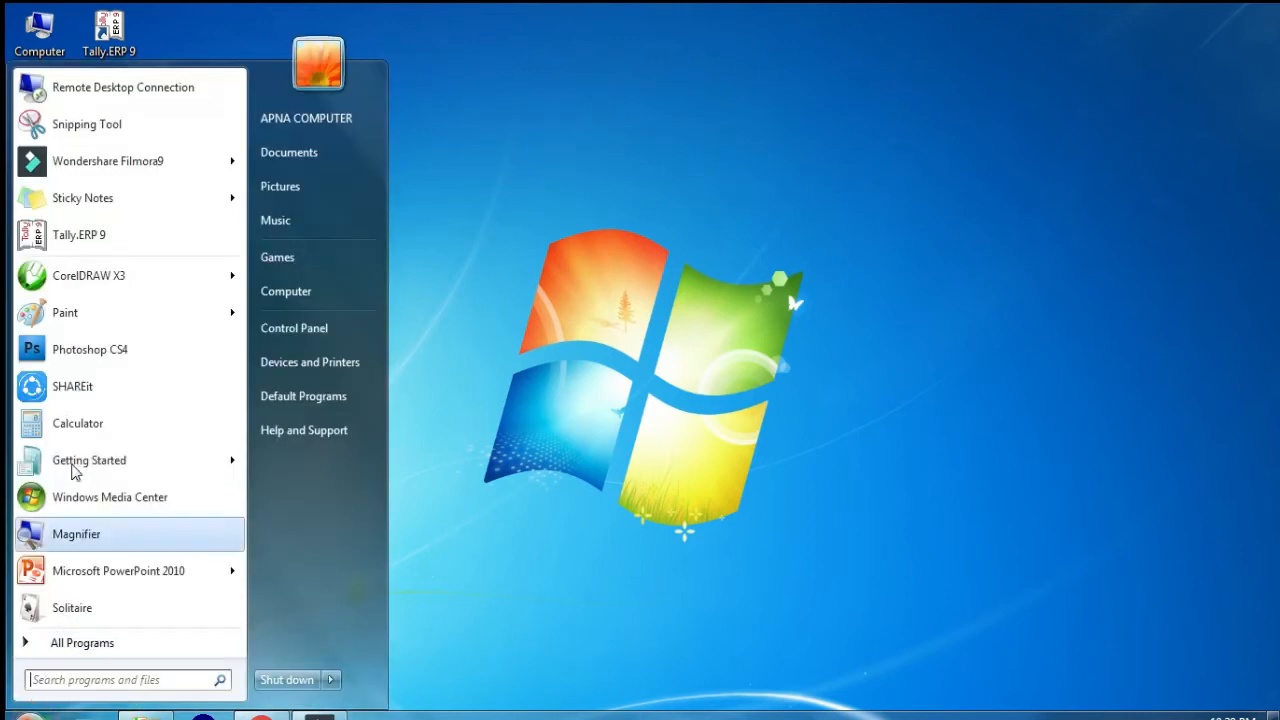
click(80, 313)
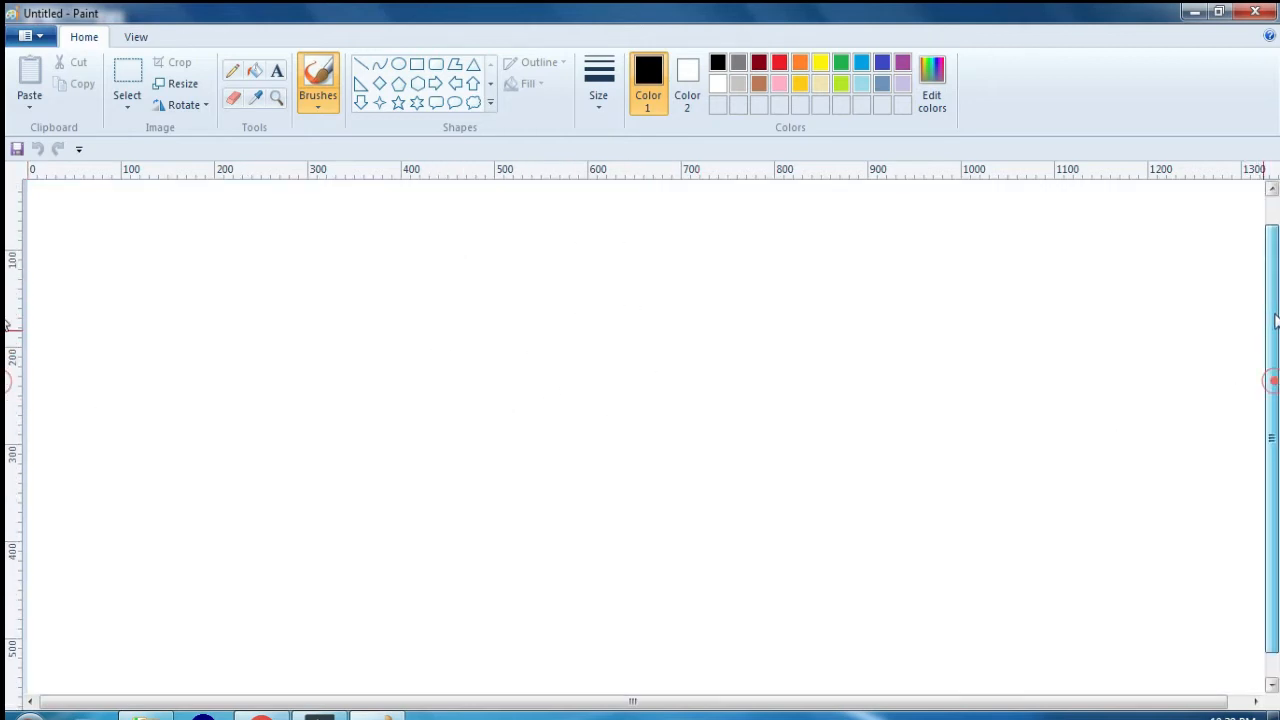
drag(686, 699, 600, 706)
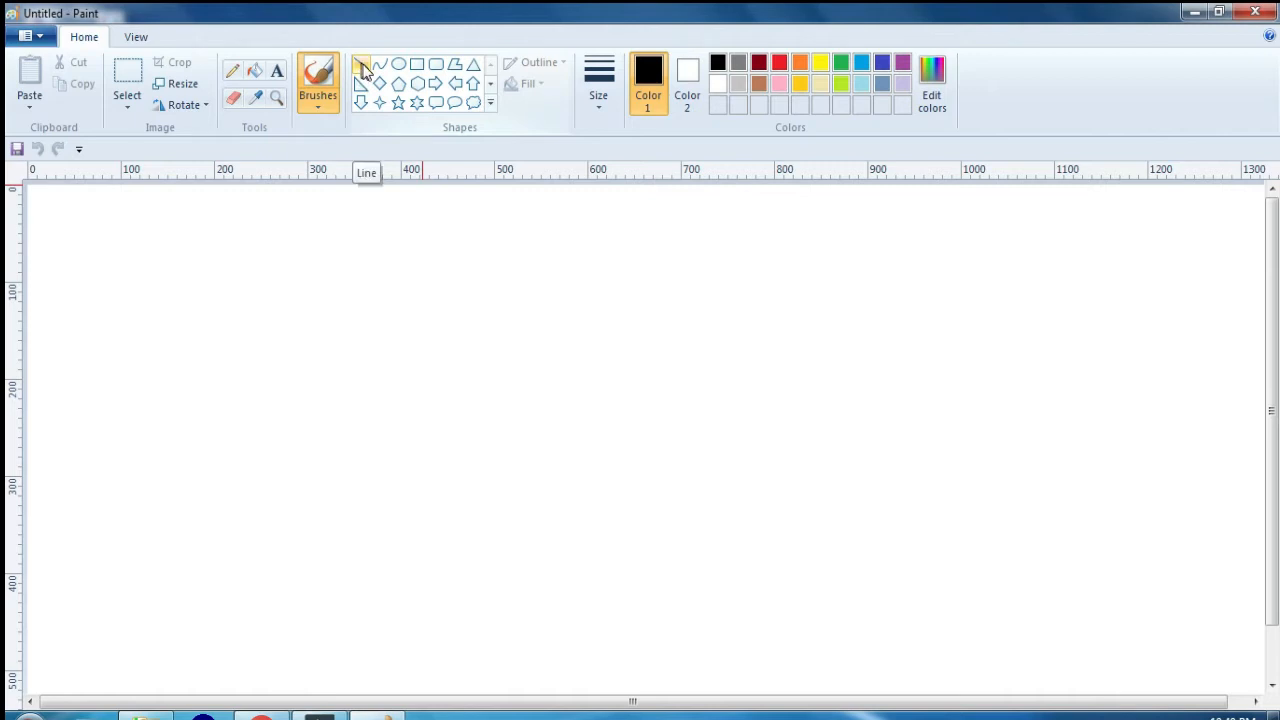
Step: Draw a nearly horizontal black line about 610 px long across the upper canvas, and undo it
click(362, 68)
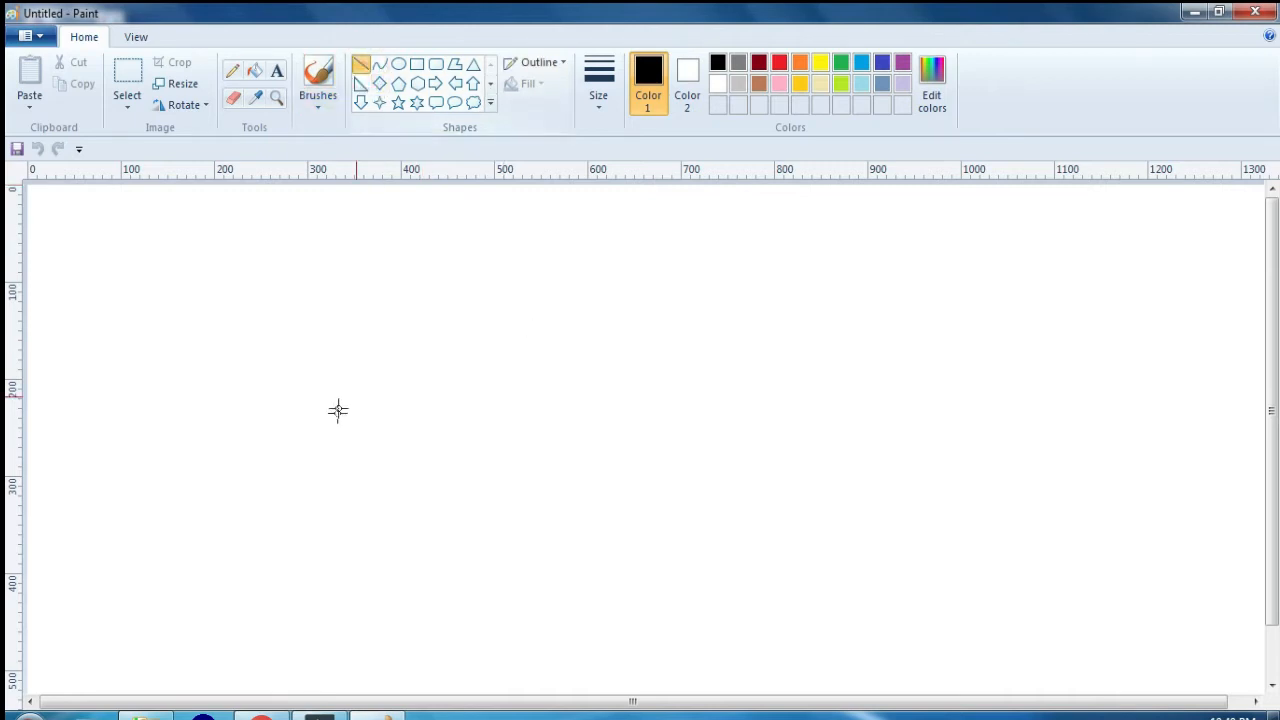
mouse_move(234, 346)
mouse_down()
mouse_move(505, 353)
mouse_move(701, 325)
mouse_move(765, 395)
mouse_move(790, 324)
mouse_move(797, 375)
mouse_move(803, 329)
mouse_up()
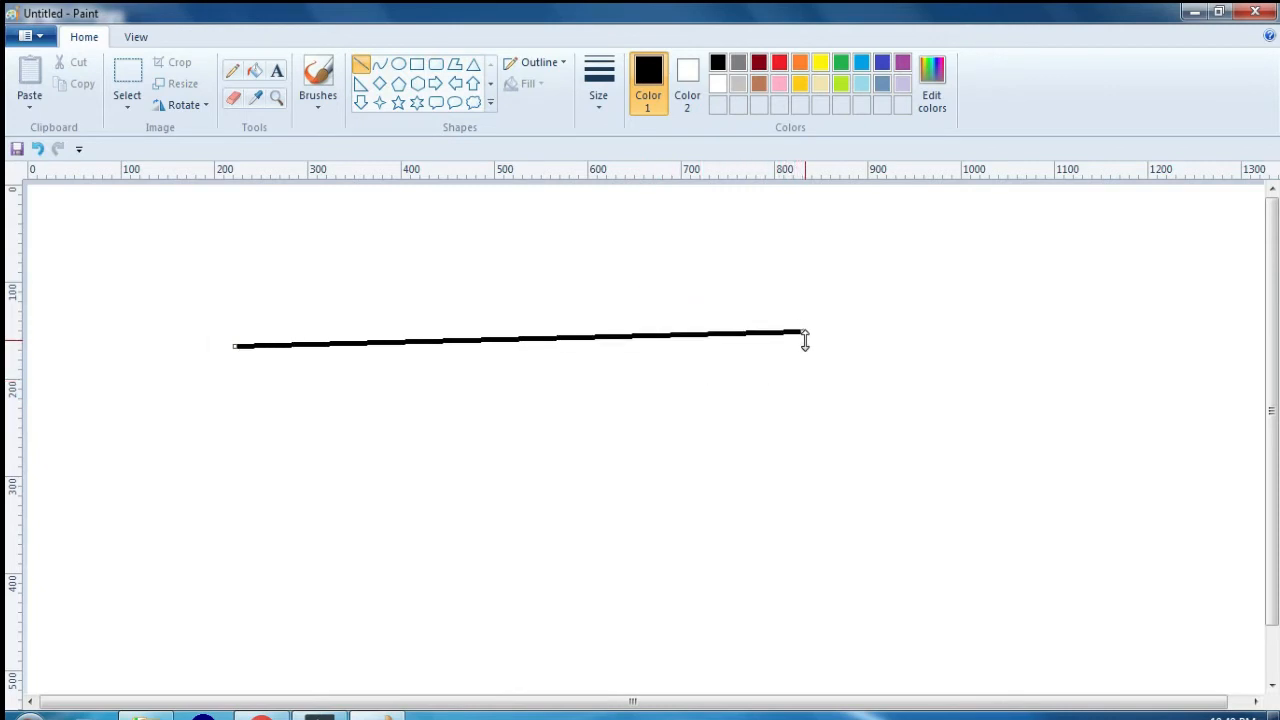
key(ctrl+z)
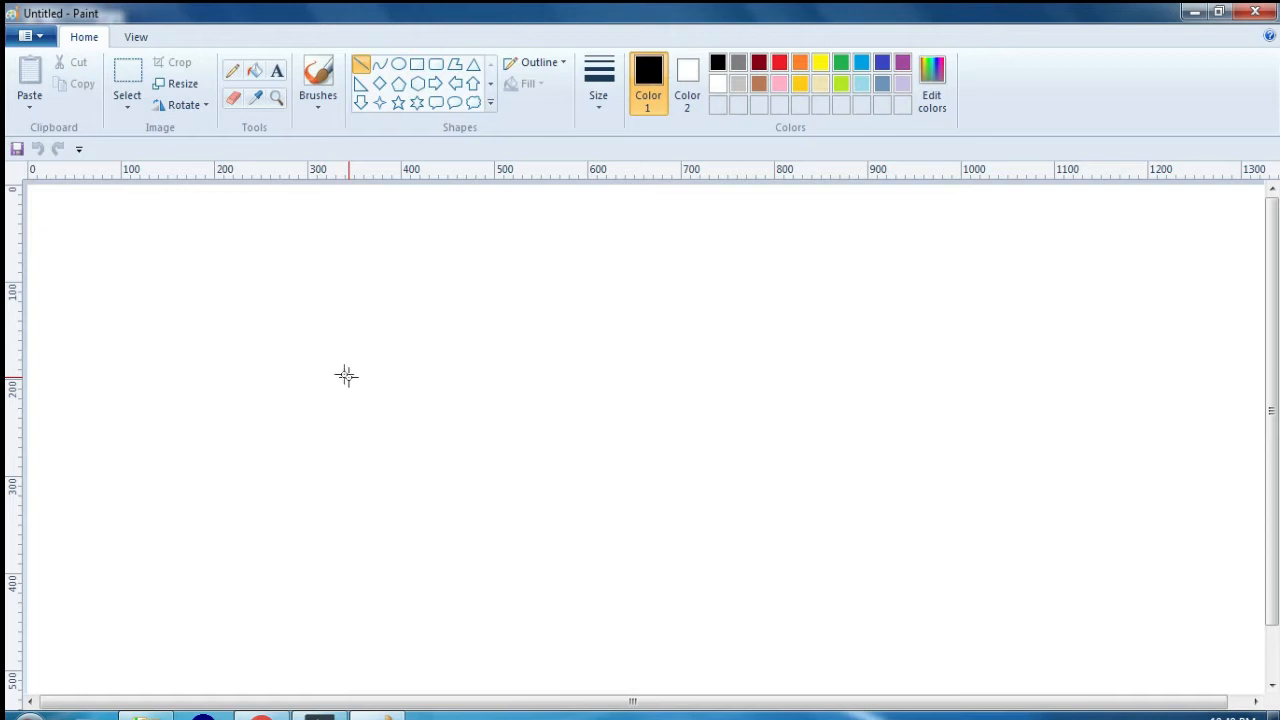
Step: Draw thin freehand curves with the Pencil, and add a thick black wavy stroke above and to their right
click(233, 75)
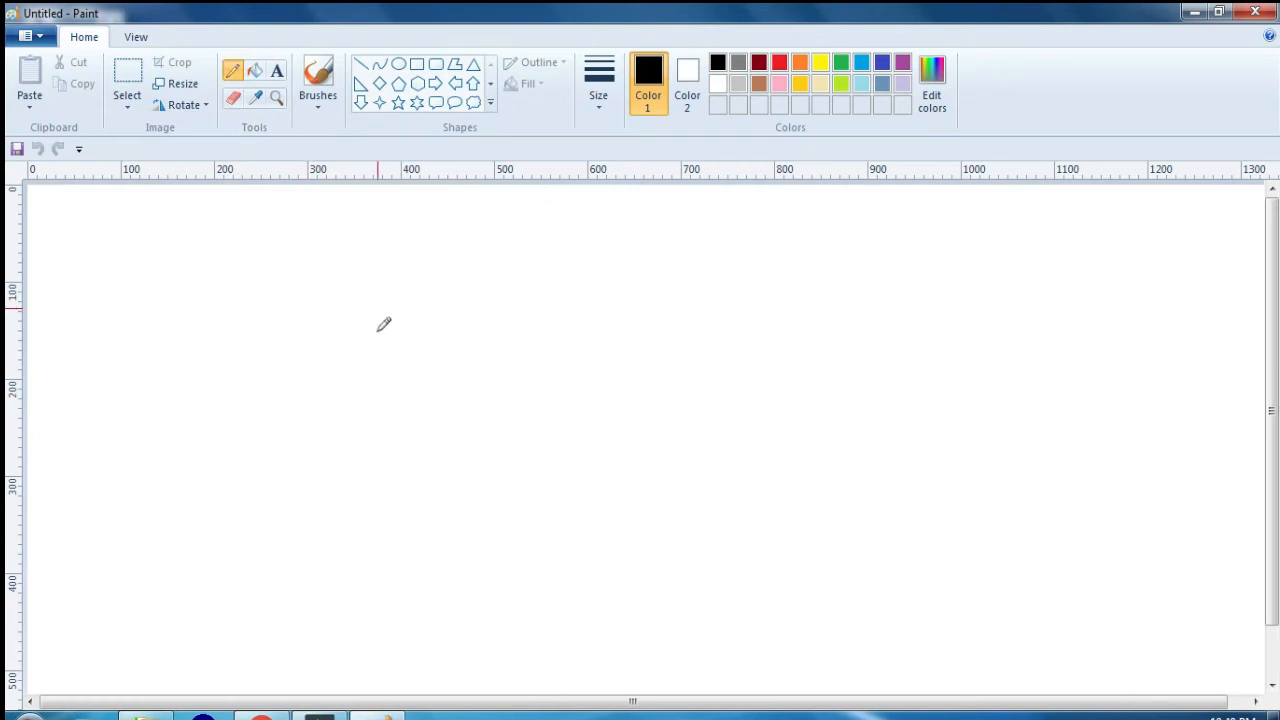
mouse_move(386, 322)
mouse_down()
mouse_move(334, 311)
mouse_move(378, 370)
mouse_up()
mouse_move(376, 428)
mouse_down()
mouse_move(476, 507)
mouse_move(474, 443)
mouse_move(522, 402)
mouse_up()
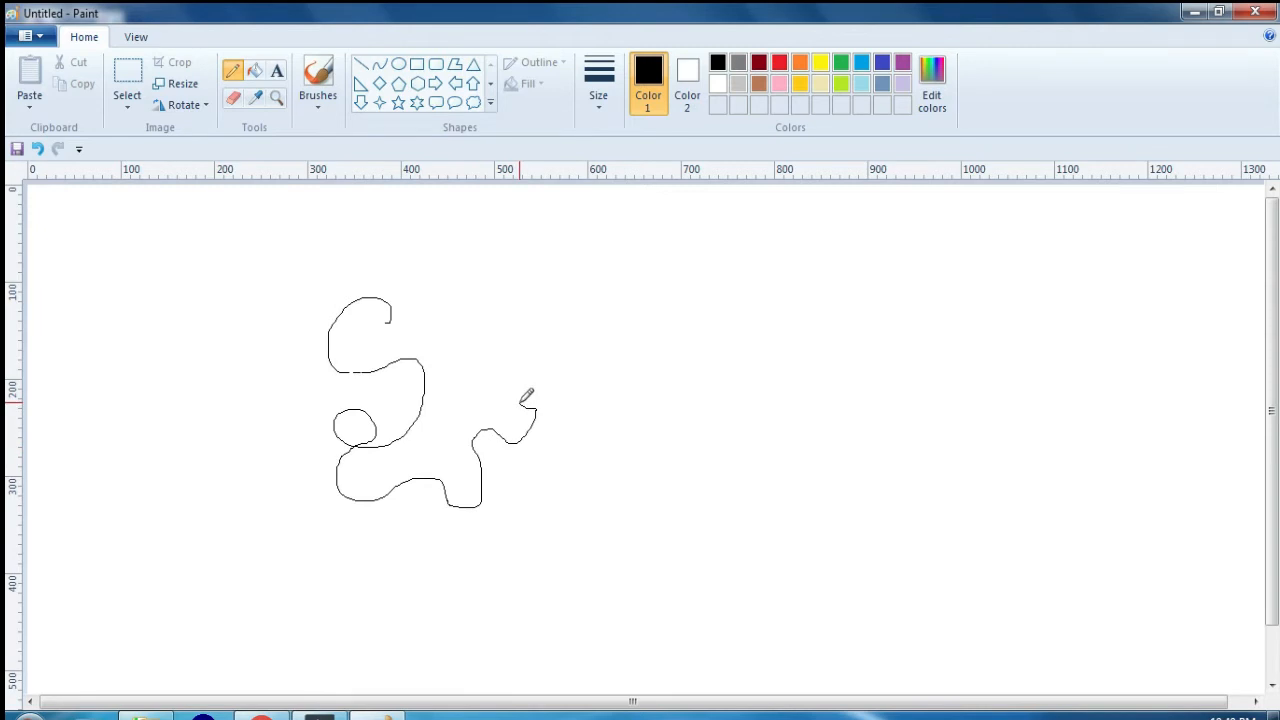
mouse_move(490, 342)
mouse_down()
mouse_move(608, 324)
mouse_move(652, 355)
mouse_move(699, 338)
mouse_move(755, 346)
mouse_move(811, 331)
mouse_up()
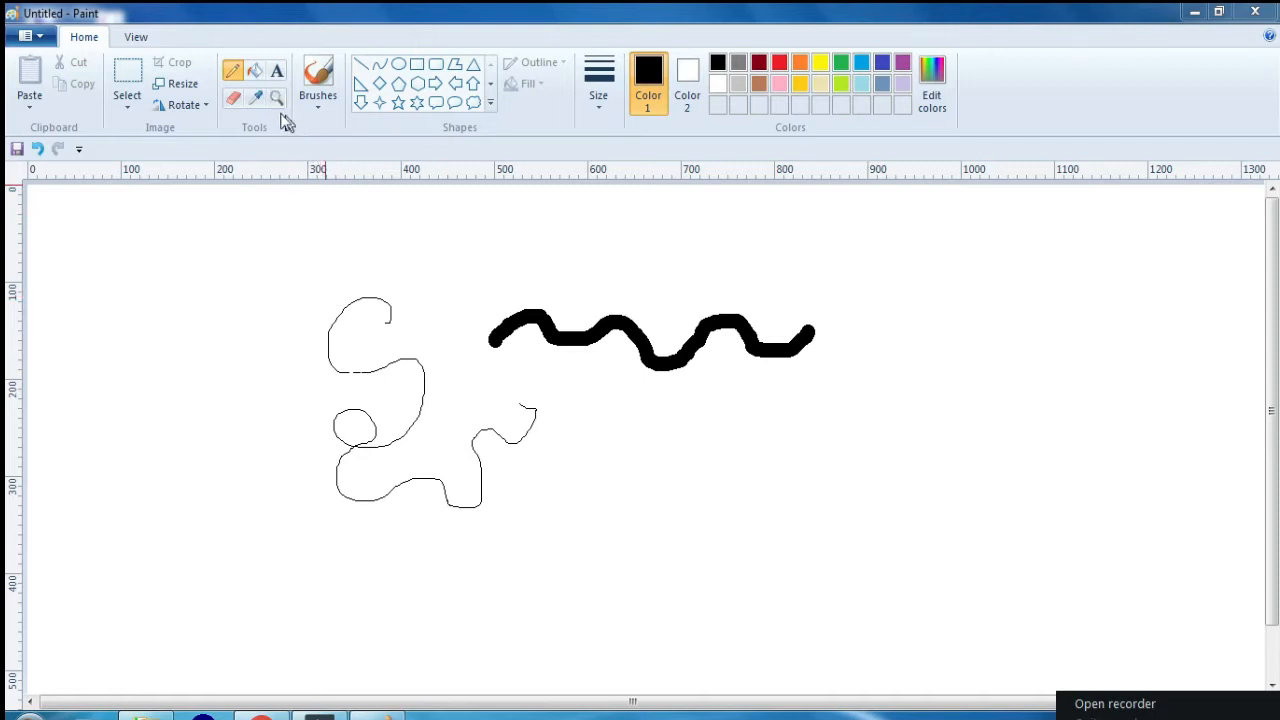
Step: Fill the canvas background with black, and refill it with white to blank out the drawing
click(254, 70)
click(496, 254)
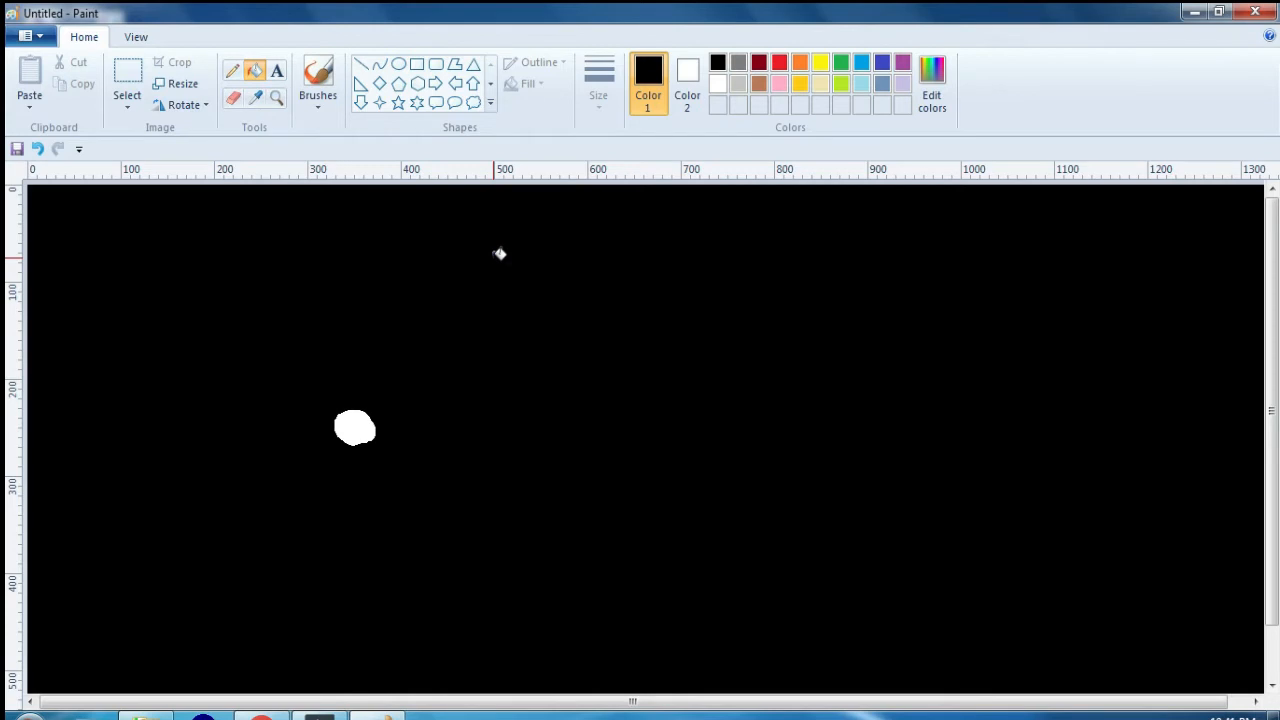
right_click(500, 254)
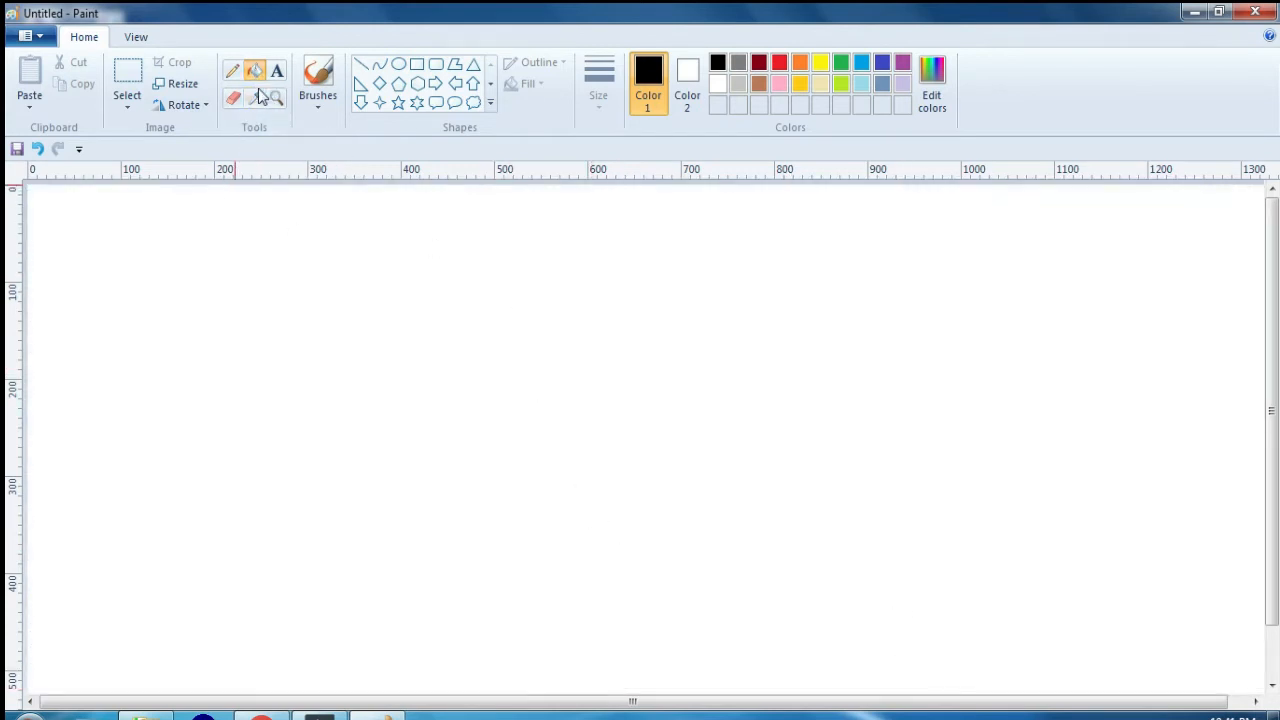
Step: Draw a closed, roughly circular outline about 140 px wide with the Pencil on the upper canvas
click(233, 70)
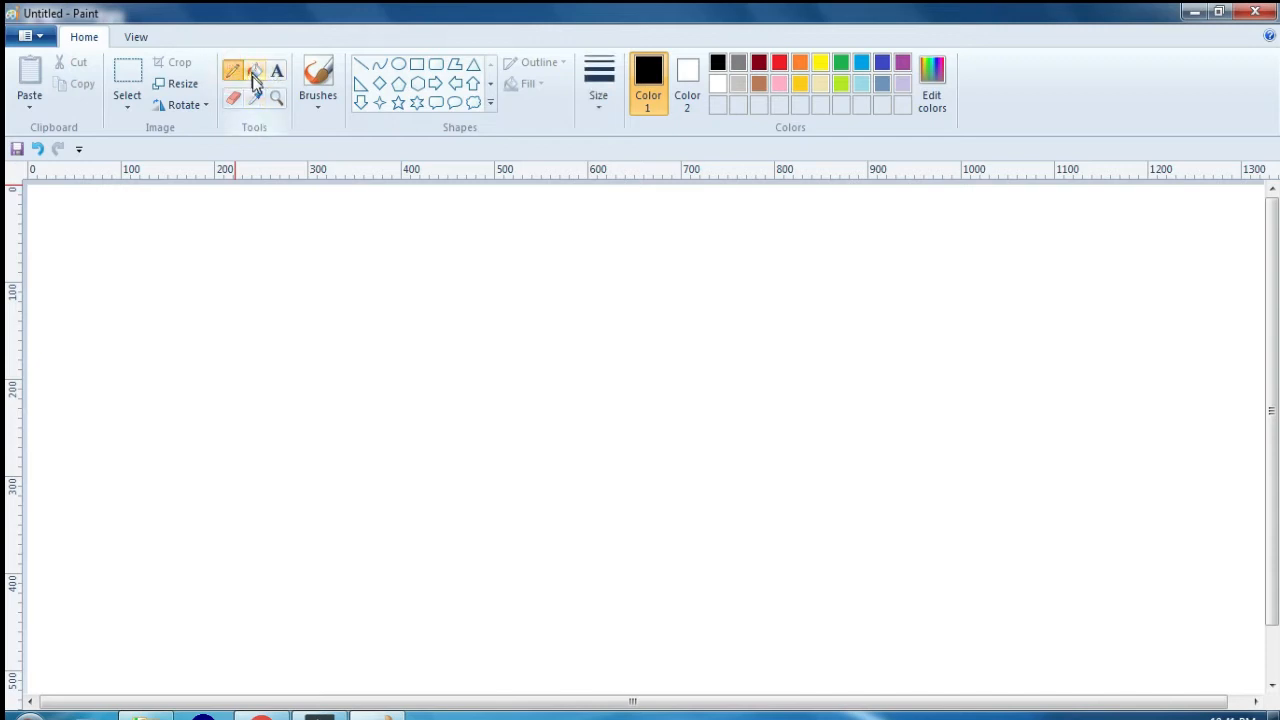
mouse_move(419, 305)
mouse_down()
mouse_move(376, 347)
mouse_move(386, 413)
mouse_move(454, 416)
mouse_move(500, 385)
mouse_move(497, 329)
mouse_move(471, 302)
mouse_move(414, 306)
mouse_up()
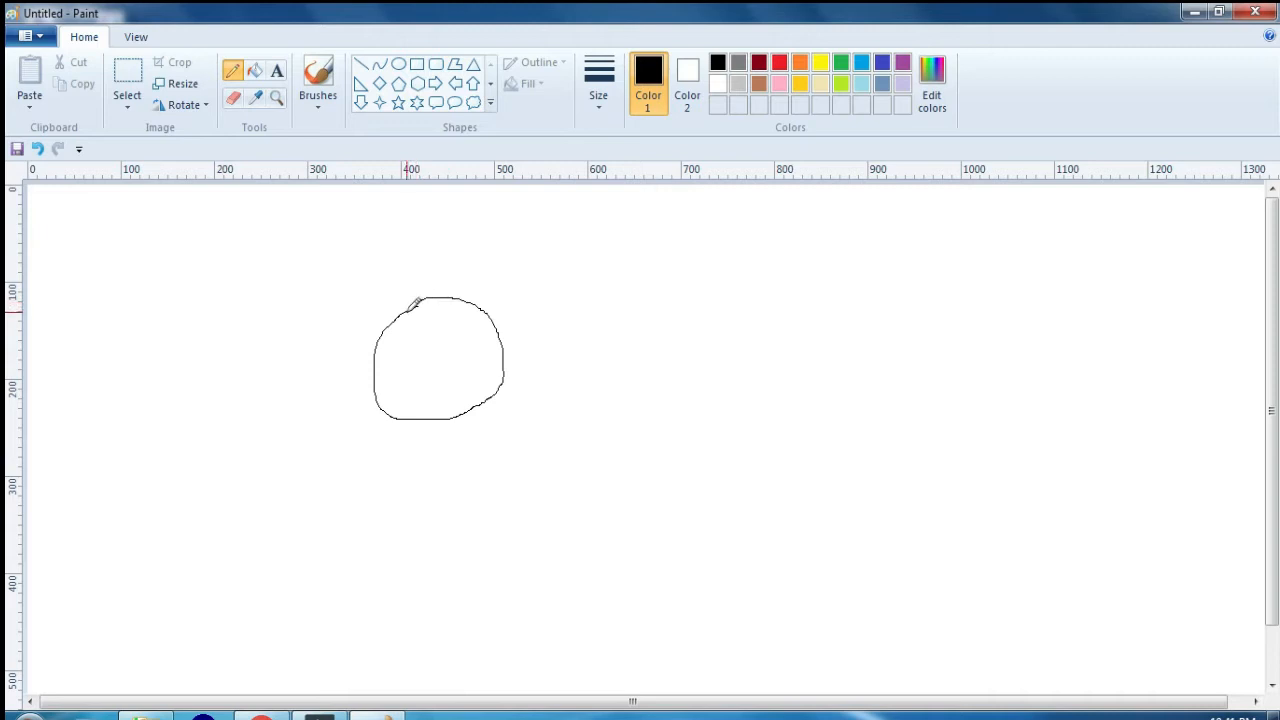
Step: Try filling the inside of the round outline with black twice, undoing the fill each time
click(255, 70)
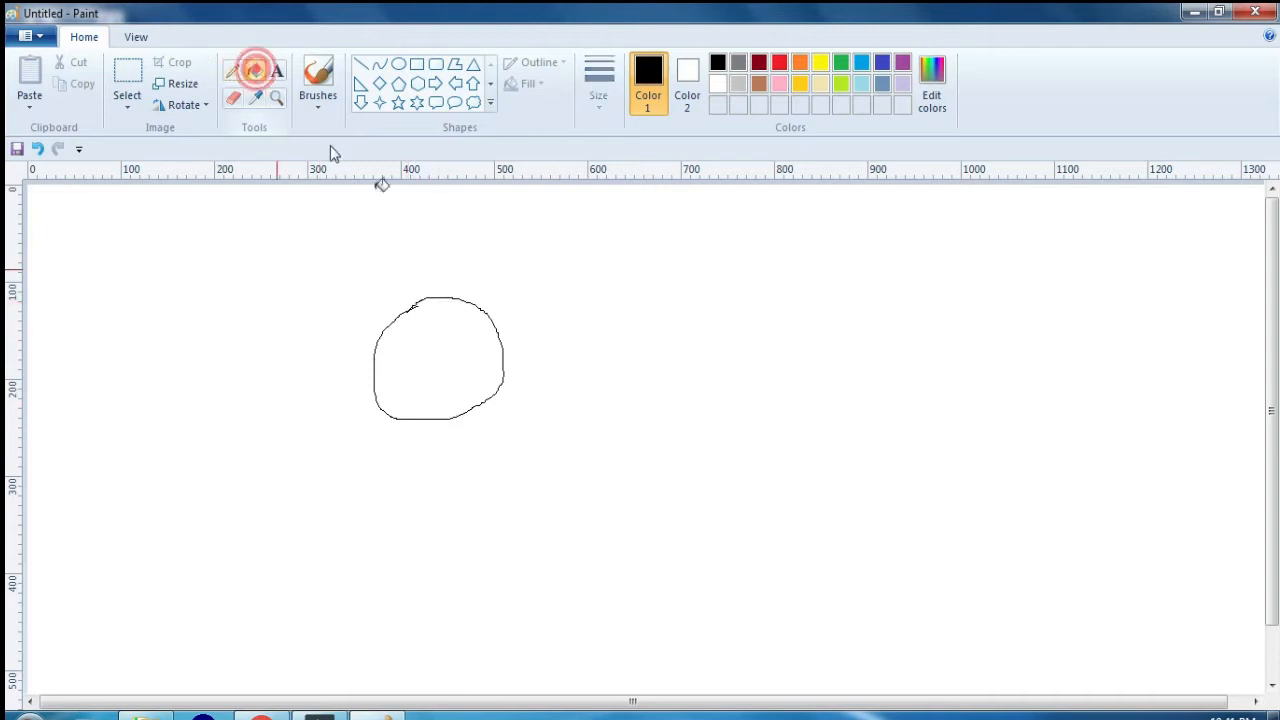
click(445, 345)
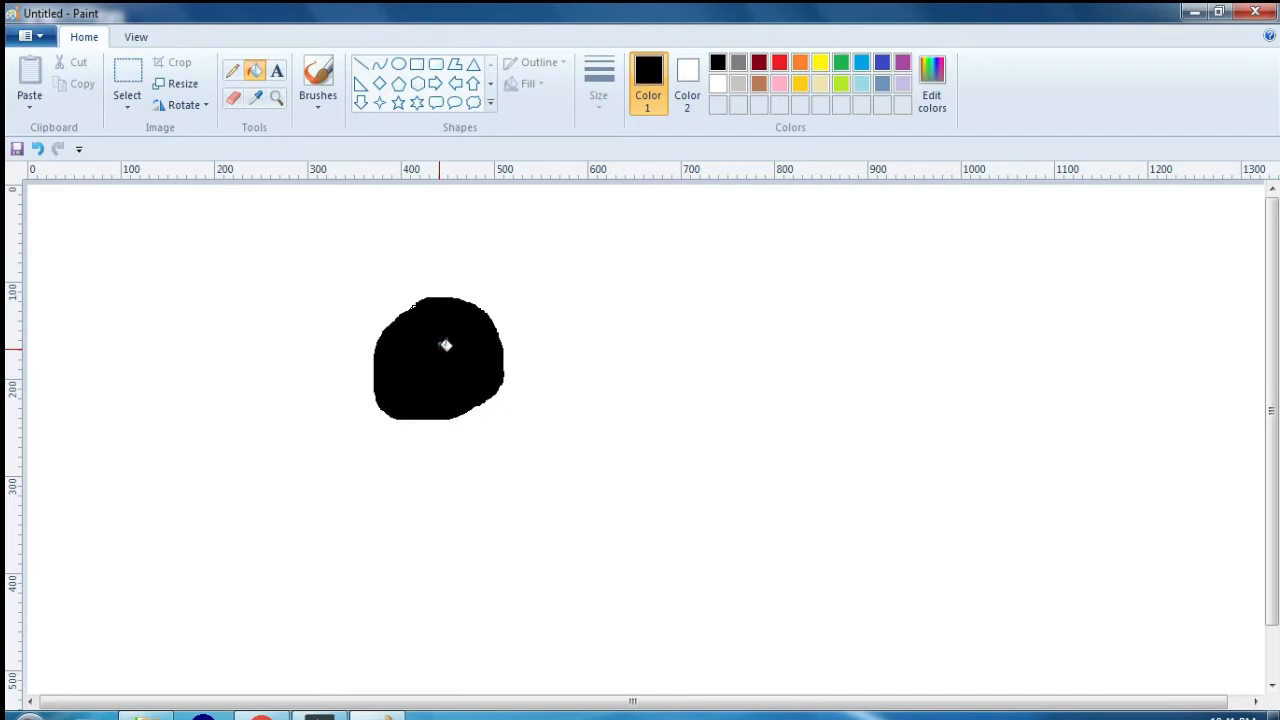
key(ctrl+z)
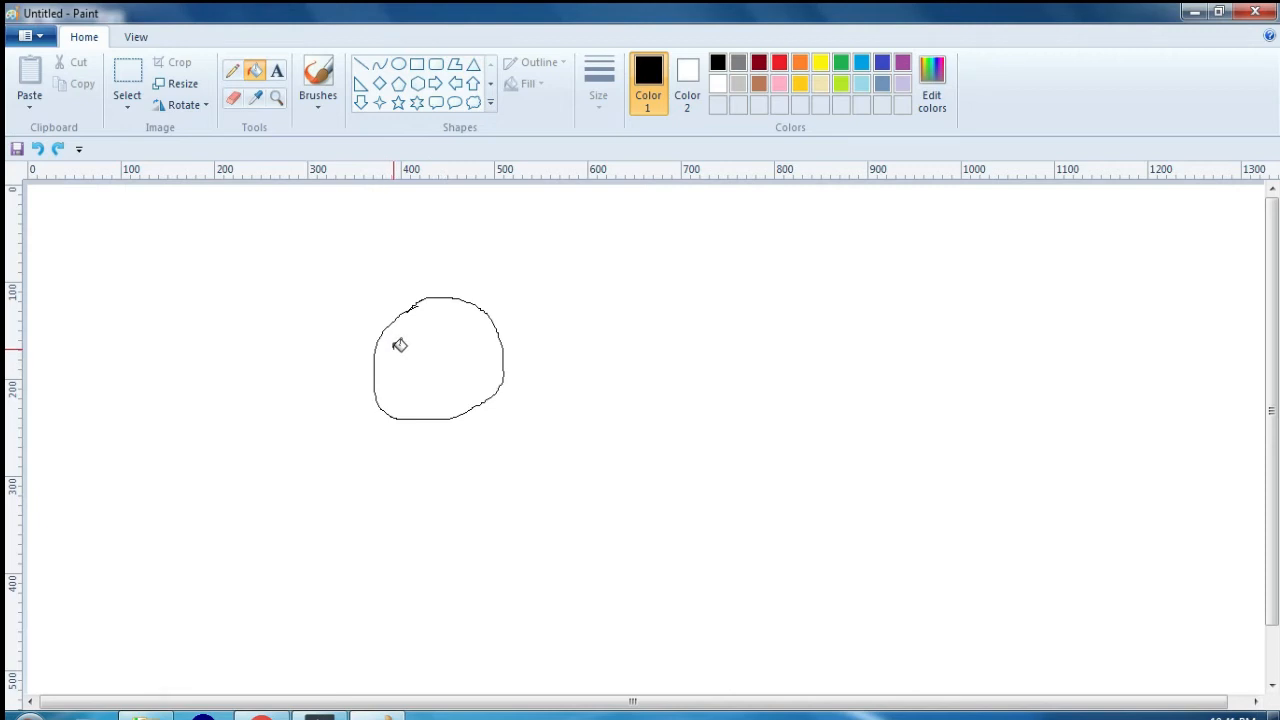
click(462, 356)
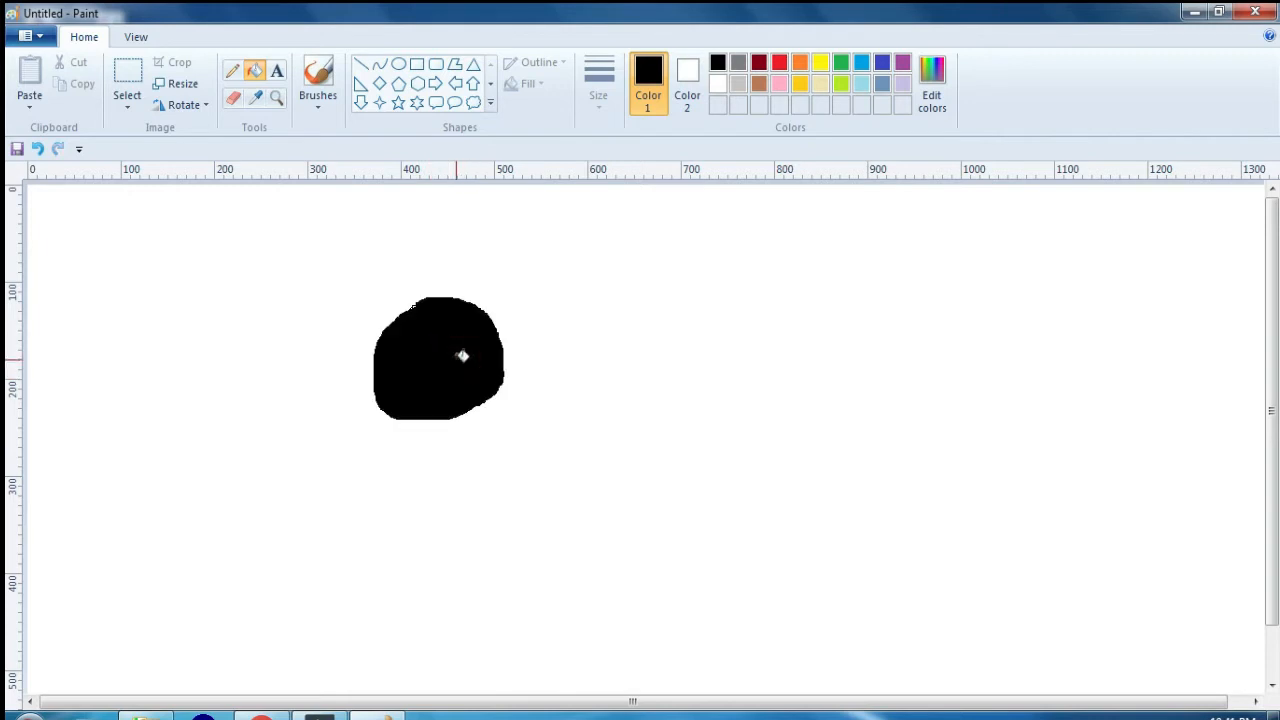
key(ctrl+z)
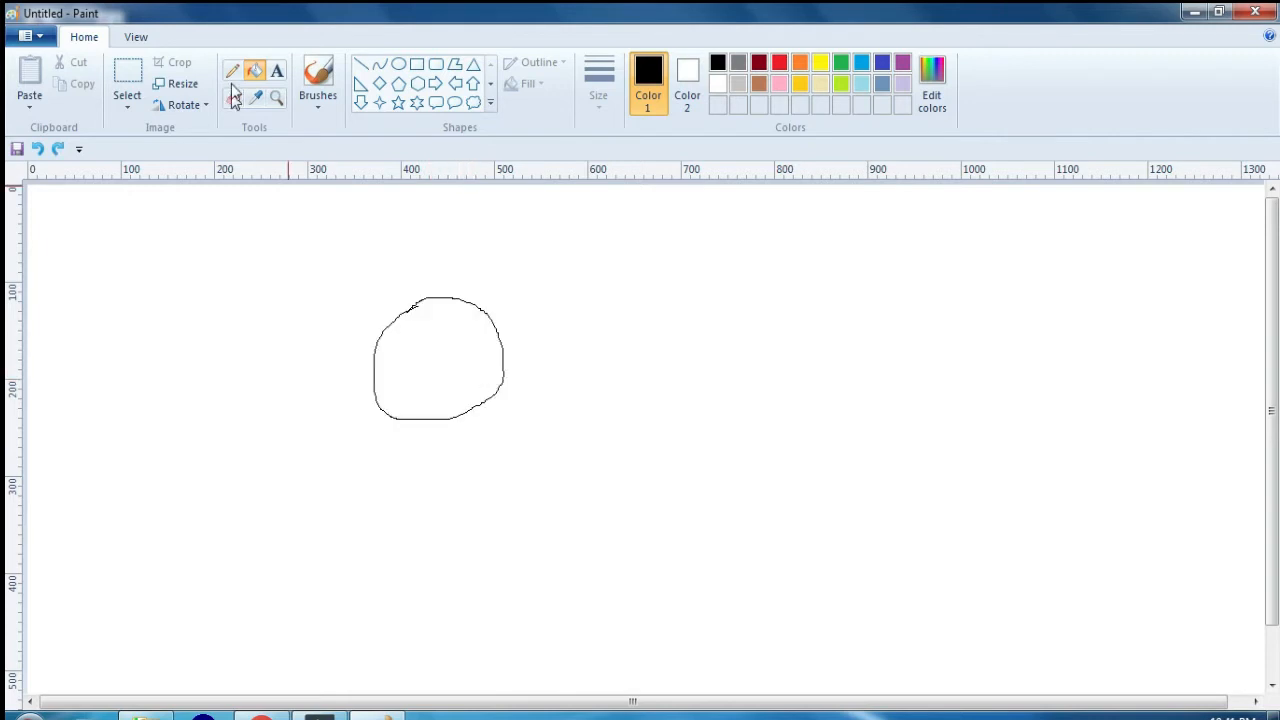
Step: Show the status bar and gridlines, hide both again, and return to the drawing tools
click(145, 36)
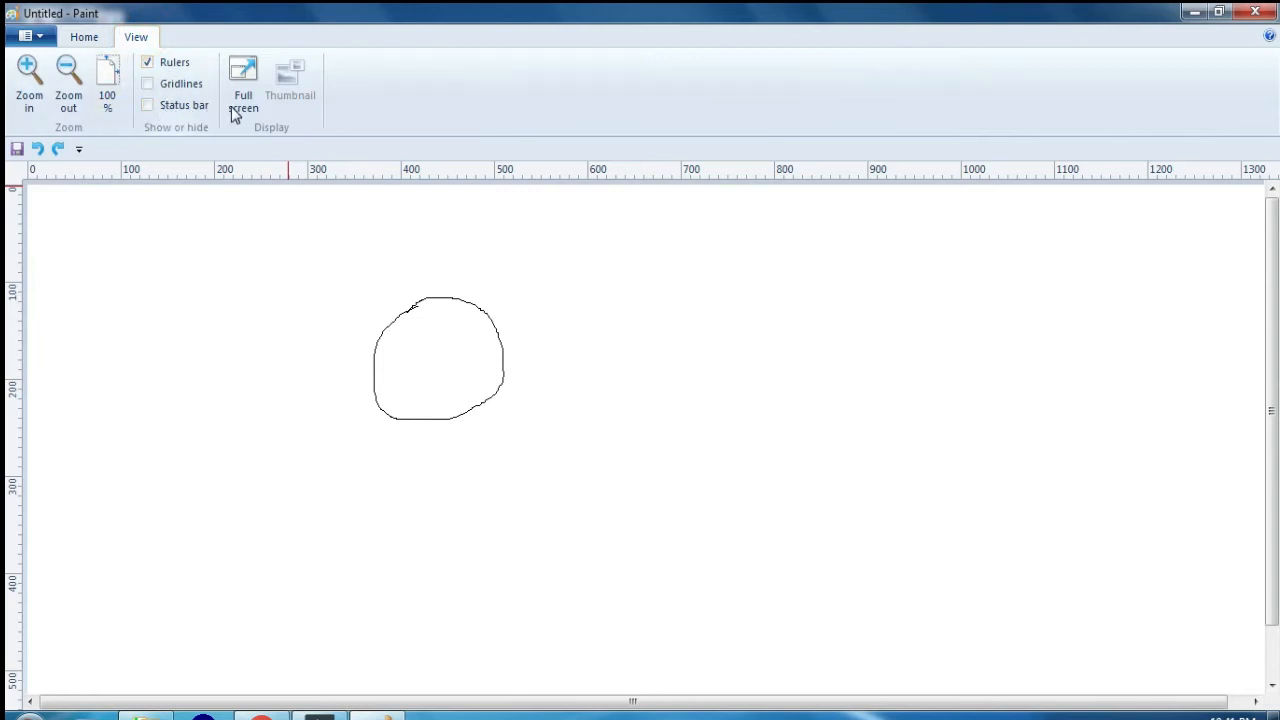
click(148, 106)
click(147, 84)
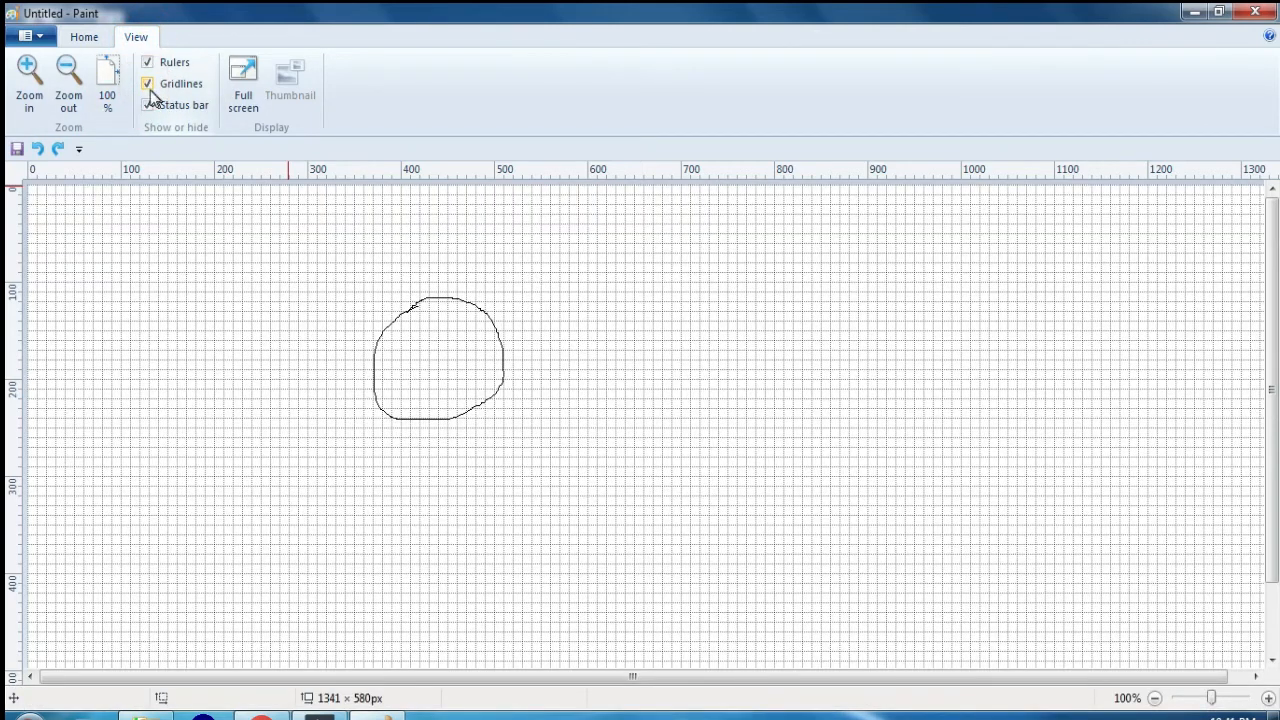
click(148, 106)
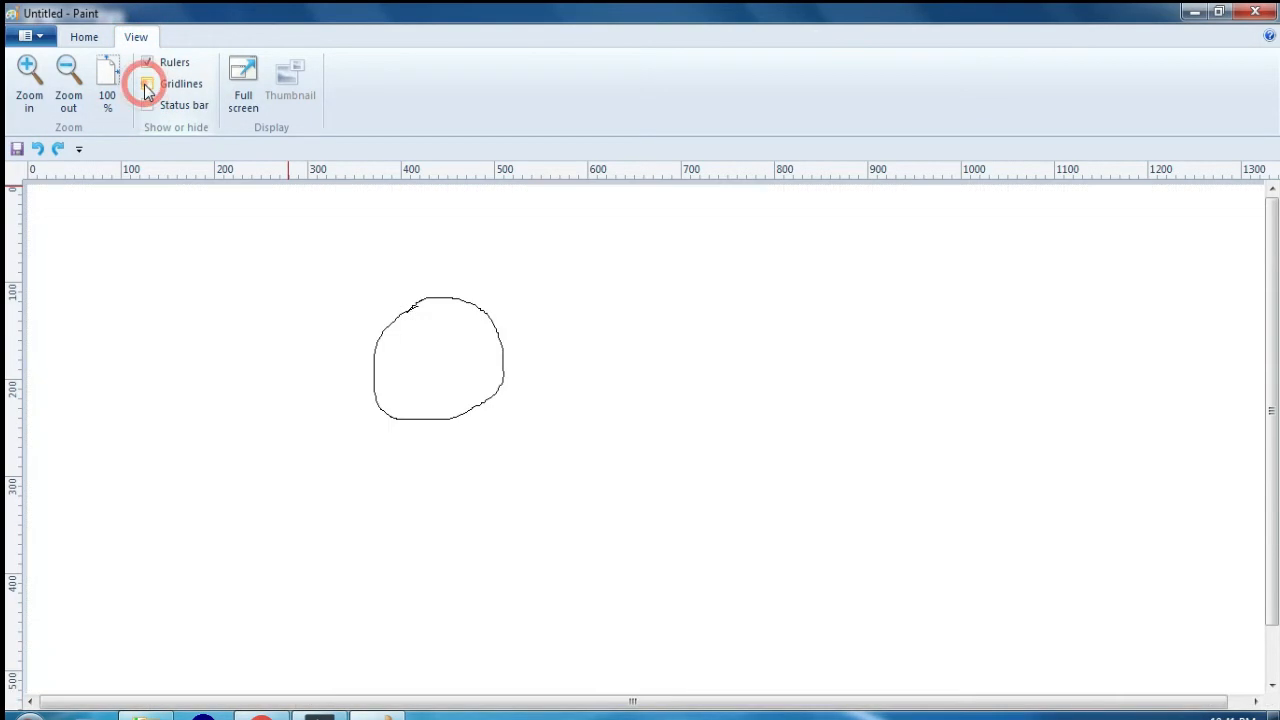
click(147, 84)
click(84, 37)
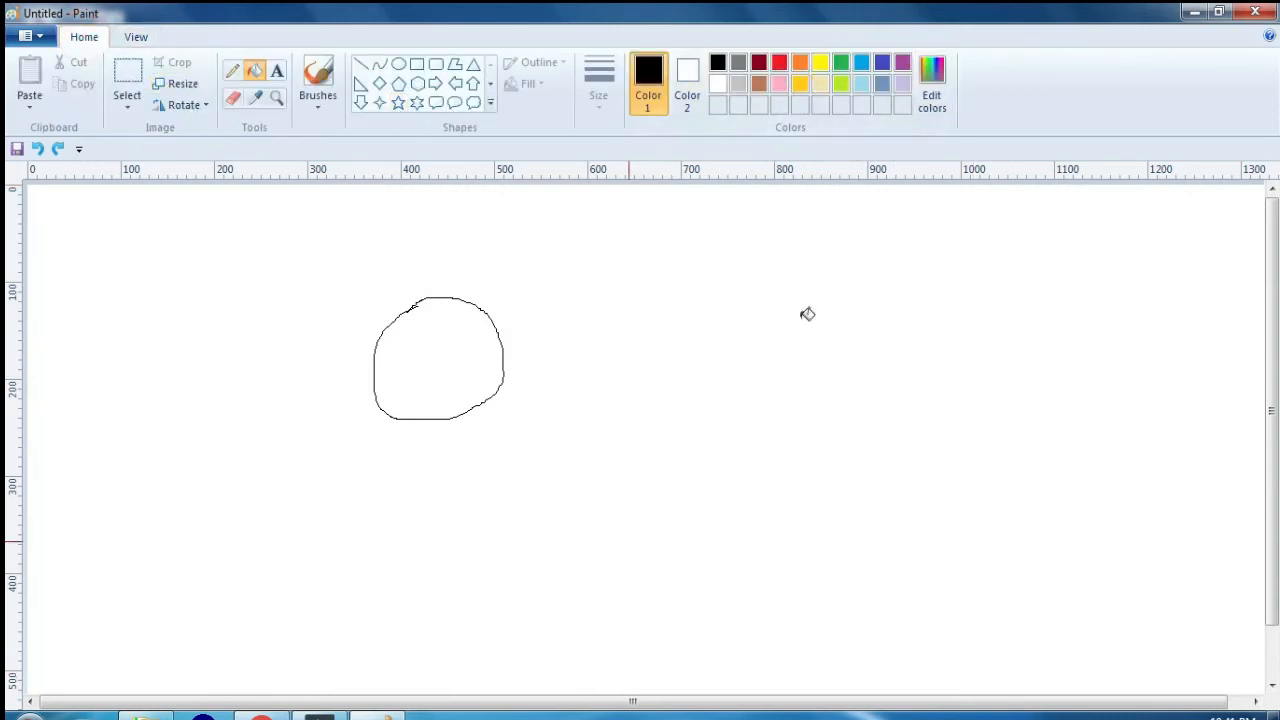
Step: Add the text "apna computer" below the round outline and enlarge its text box to about 290 by 130 px
click(278, 72)
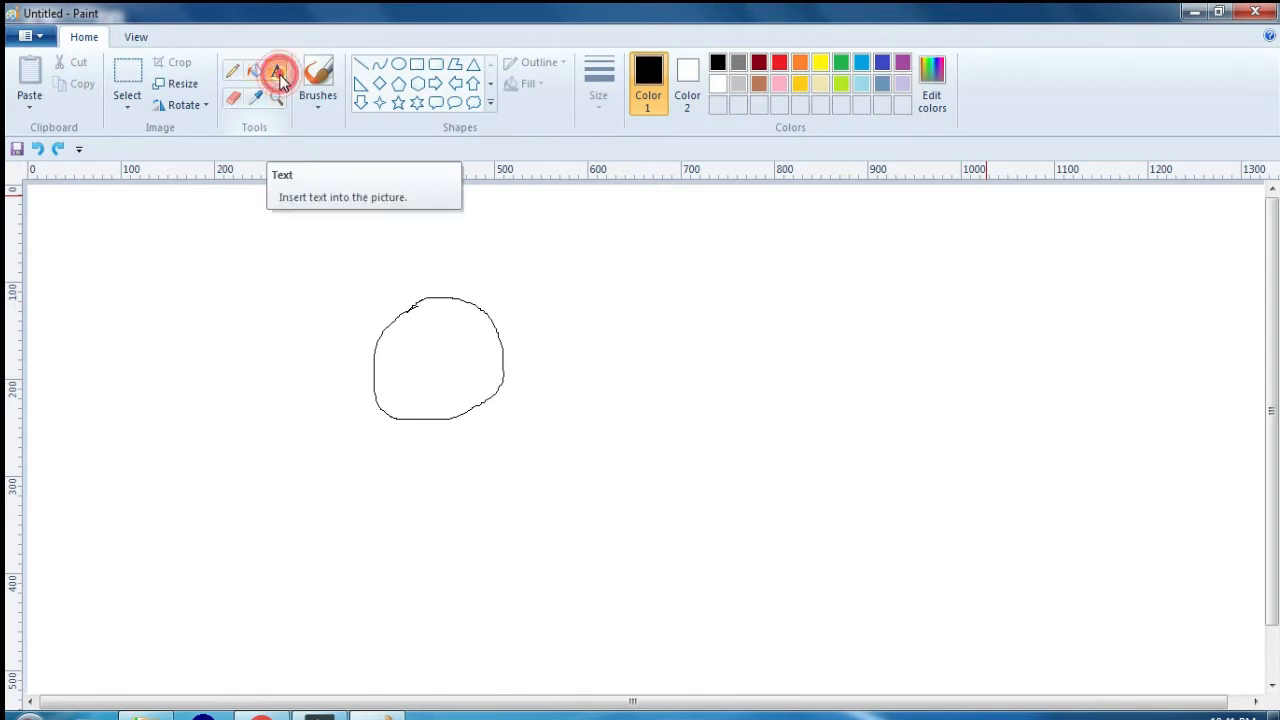
click(431, 488)
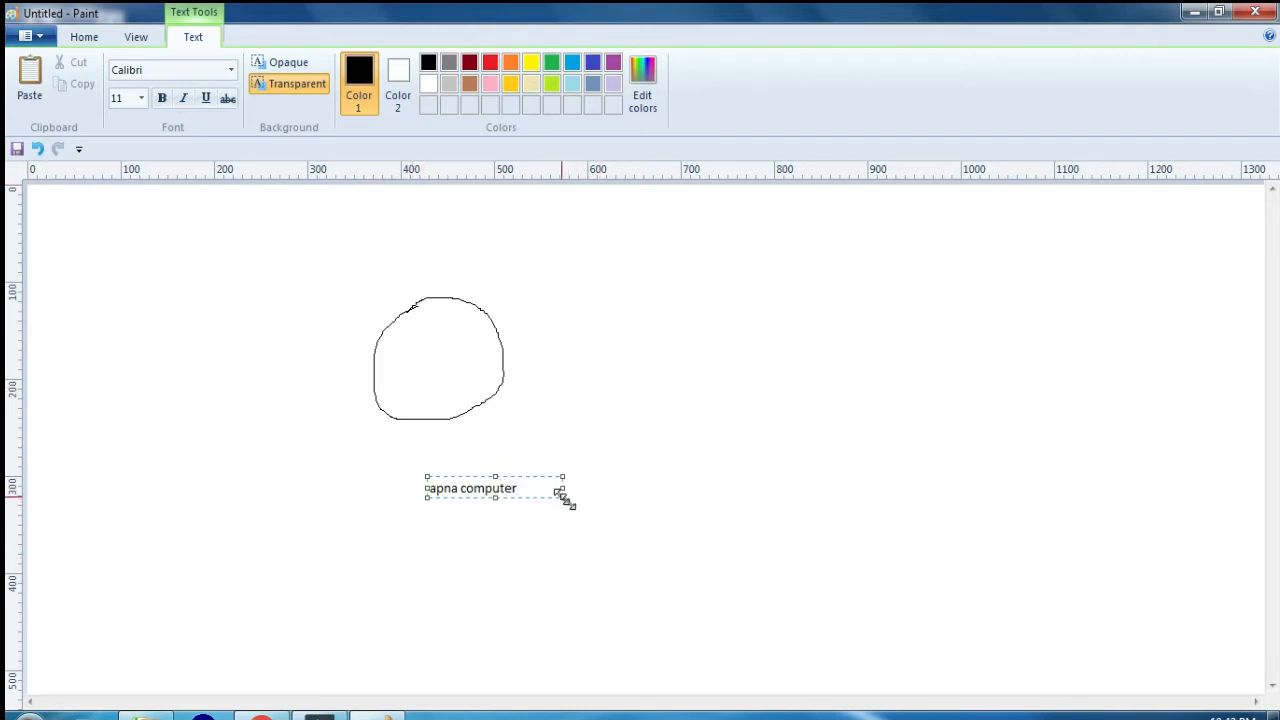
drag(562, 493, 697, 597)
drag(540, 488, 428, 488)
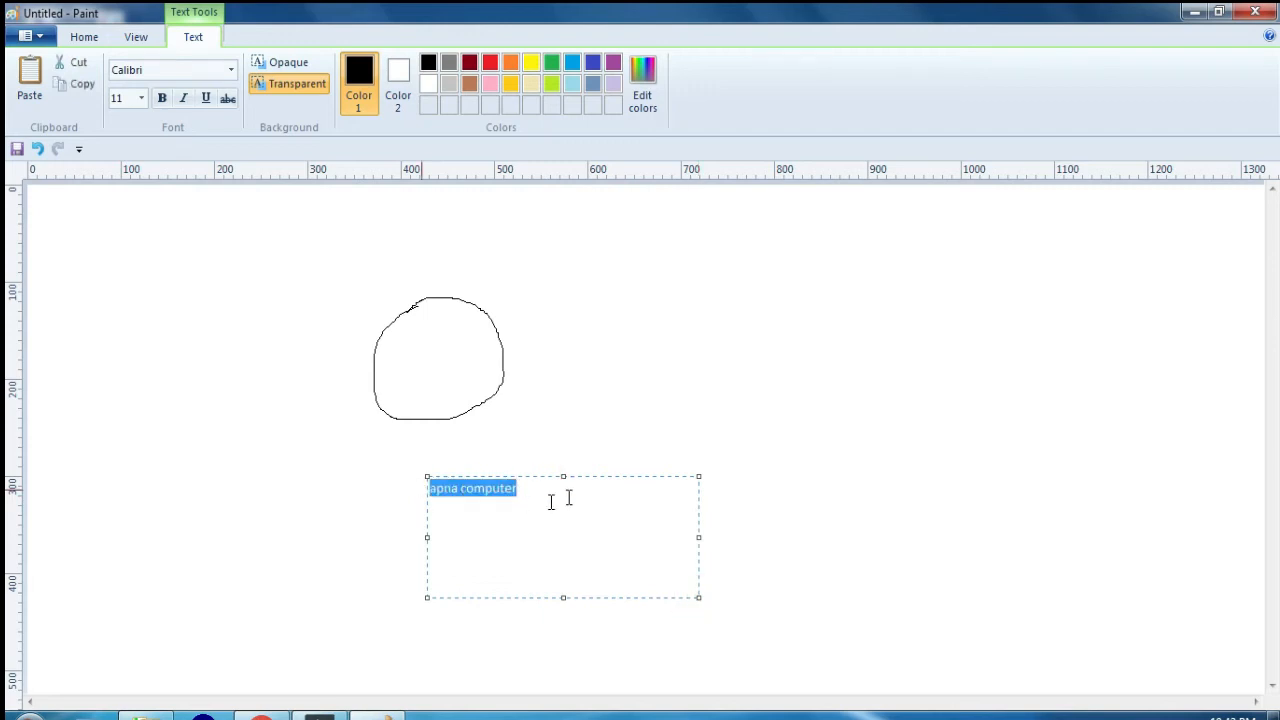
click(568, 495)
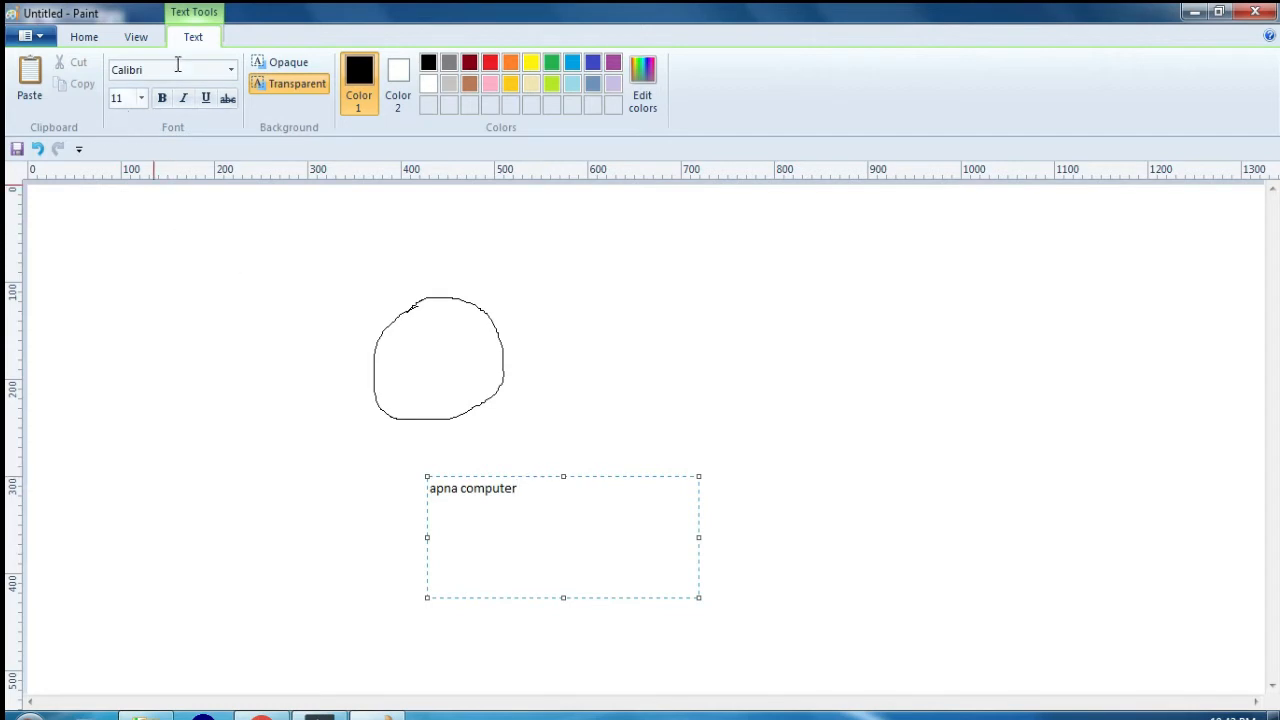
Step: Try the fonts Arial Black, Baskerville Old Face and Bernard MT Condensed on "apna computer" without selecting the text beforehand
click(231, 69)
click(185, 112)
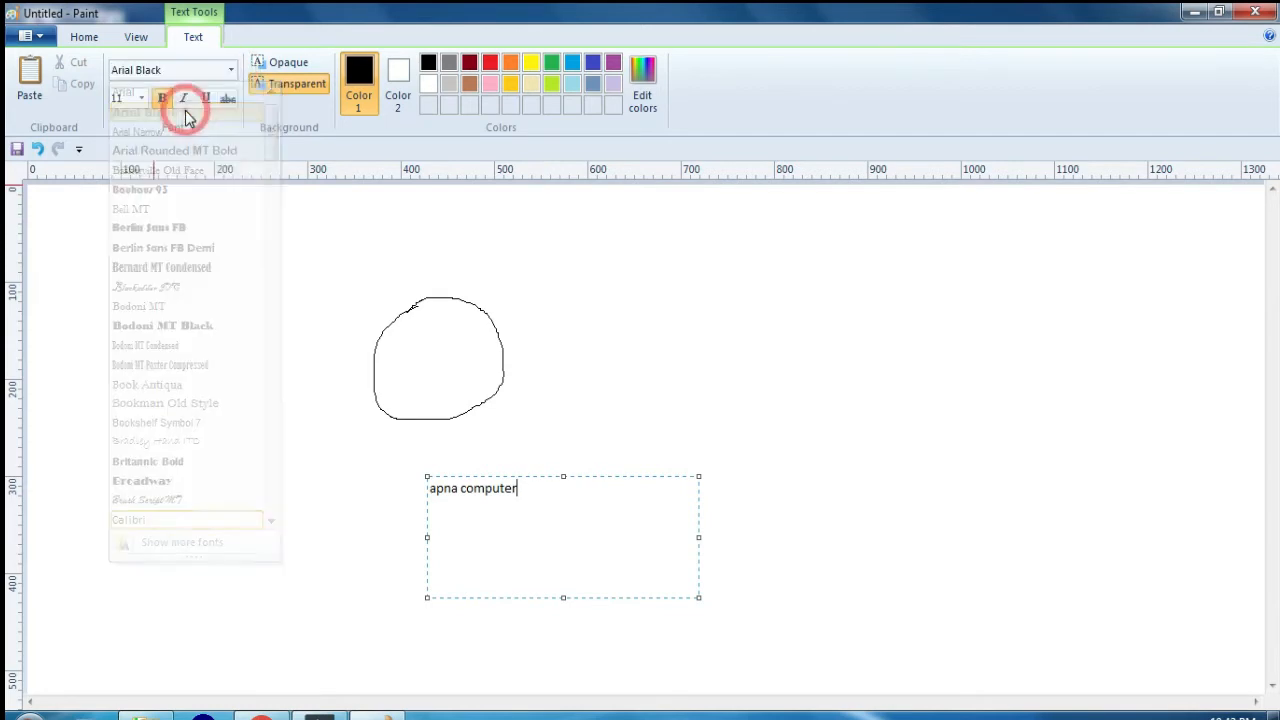
click(231, 69)
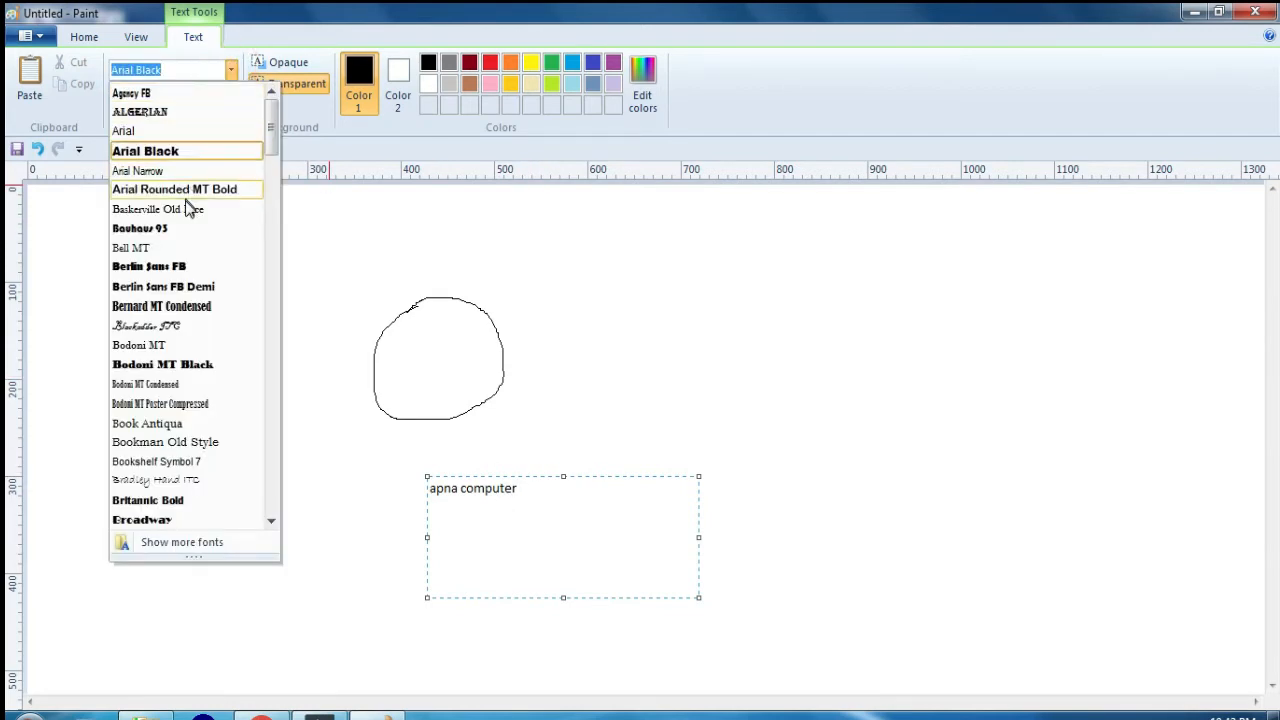
click(189, 208)
click(231, 69)
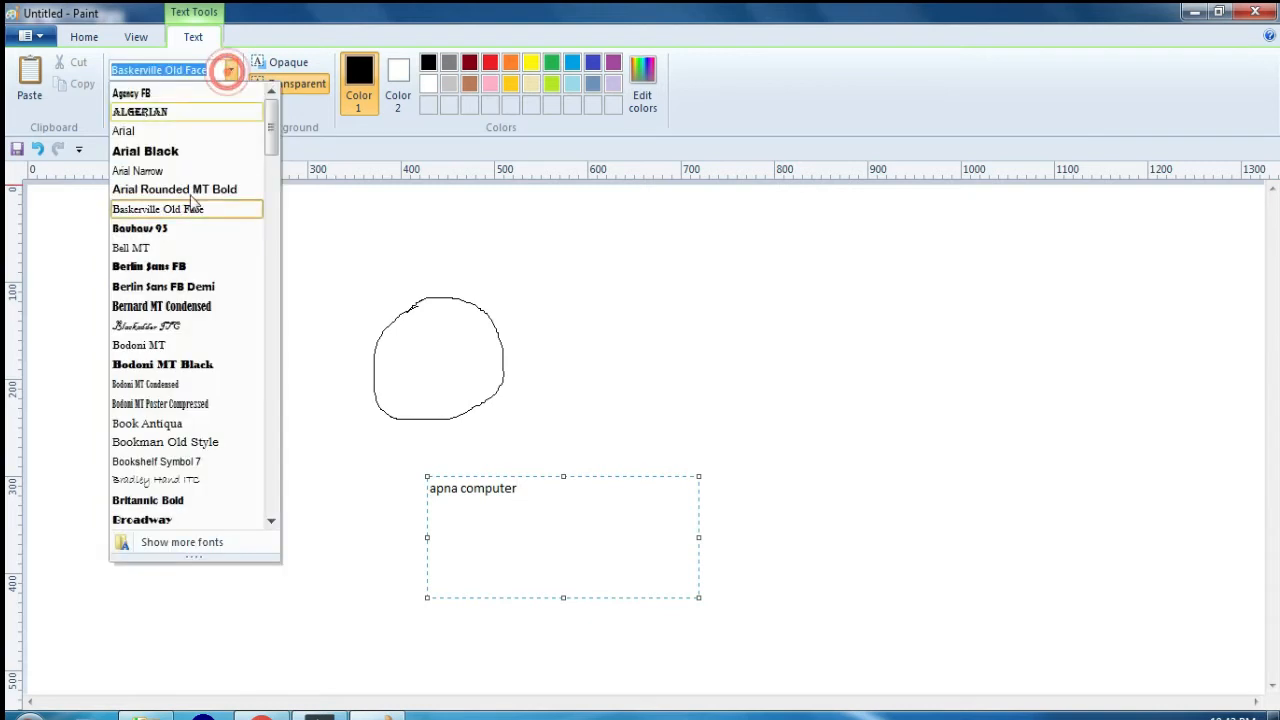
click(178, 305)
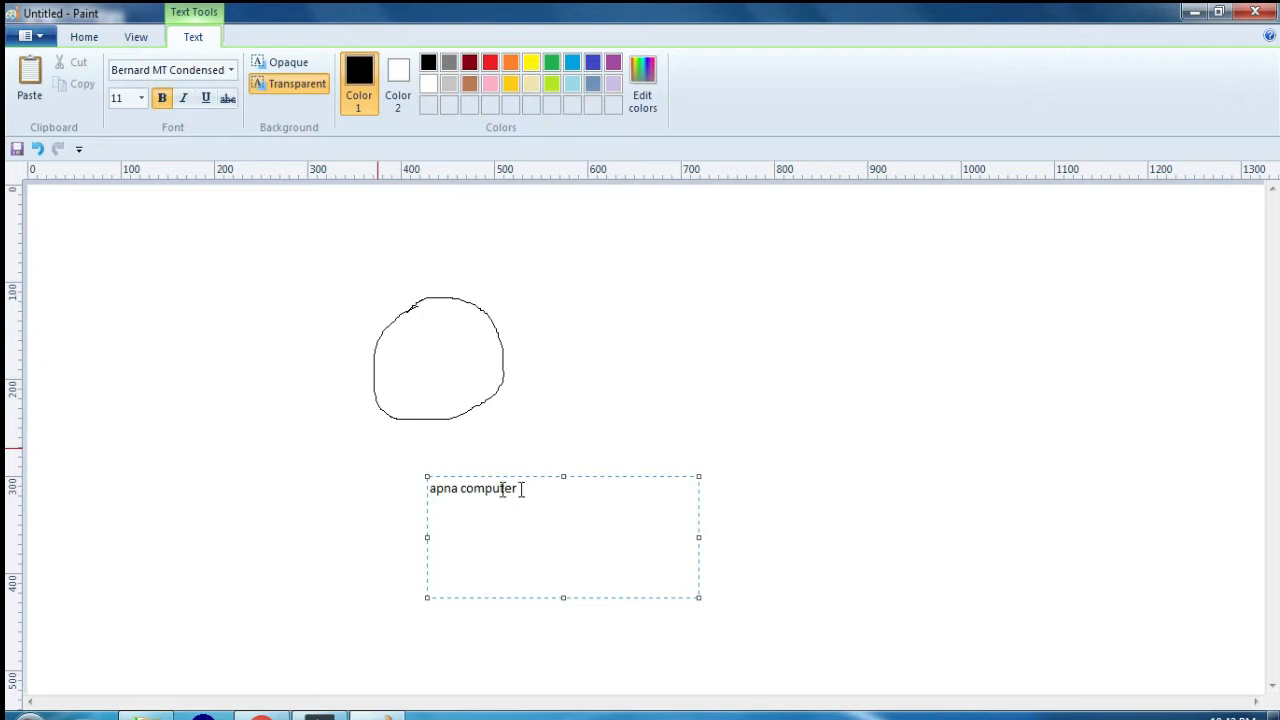
drag(530, 488, 436, 488)
click(549, 500)
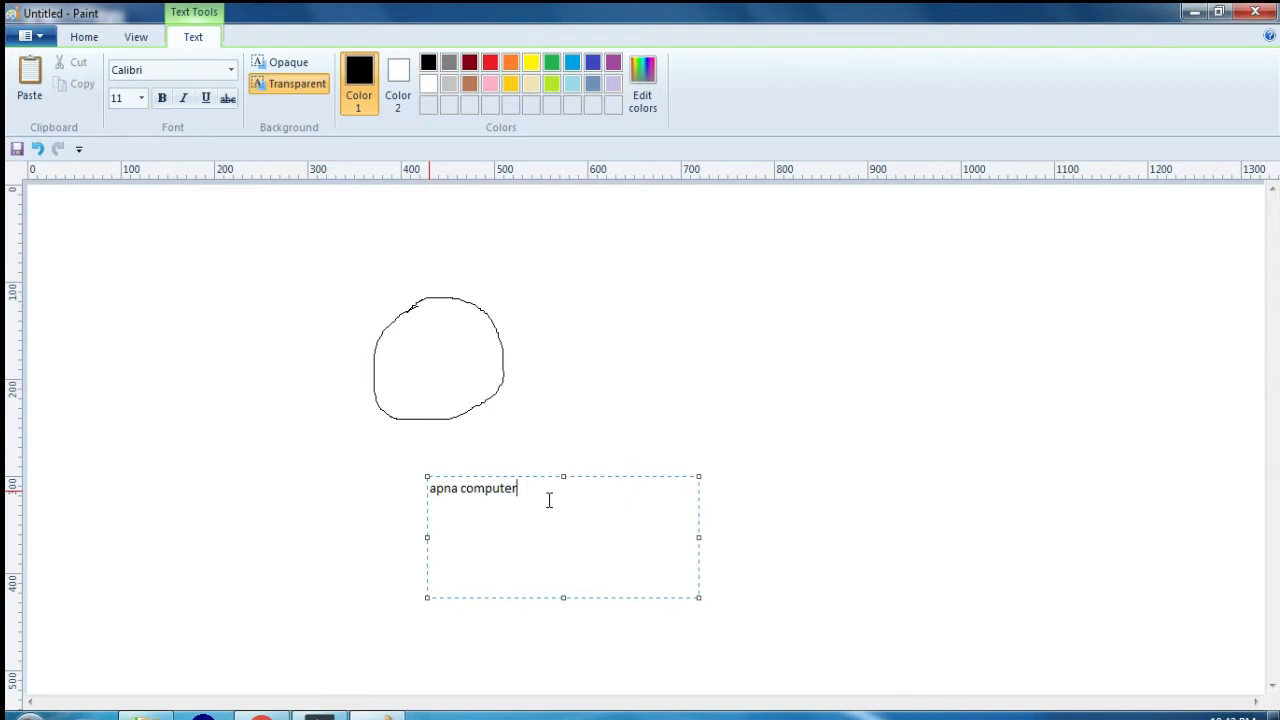
Step: Select "apna computer" and format it in Berlin Sans FB at size 72, trying Arial Narrow before that font
drag(551, 489, 441, 484)
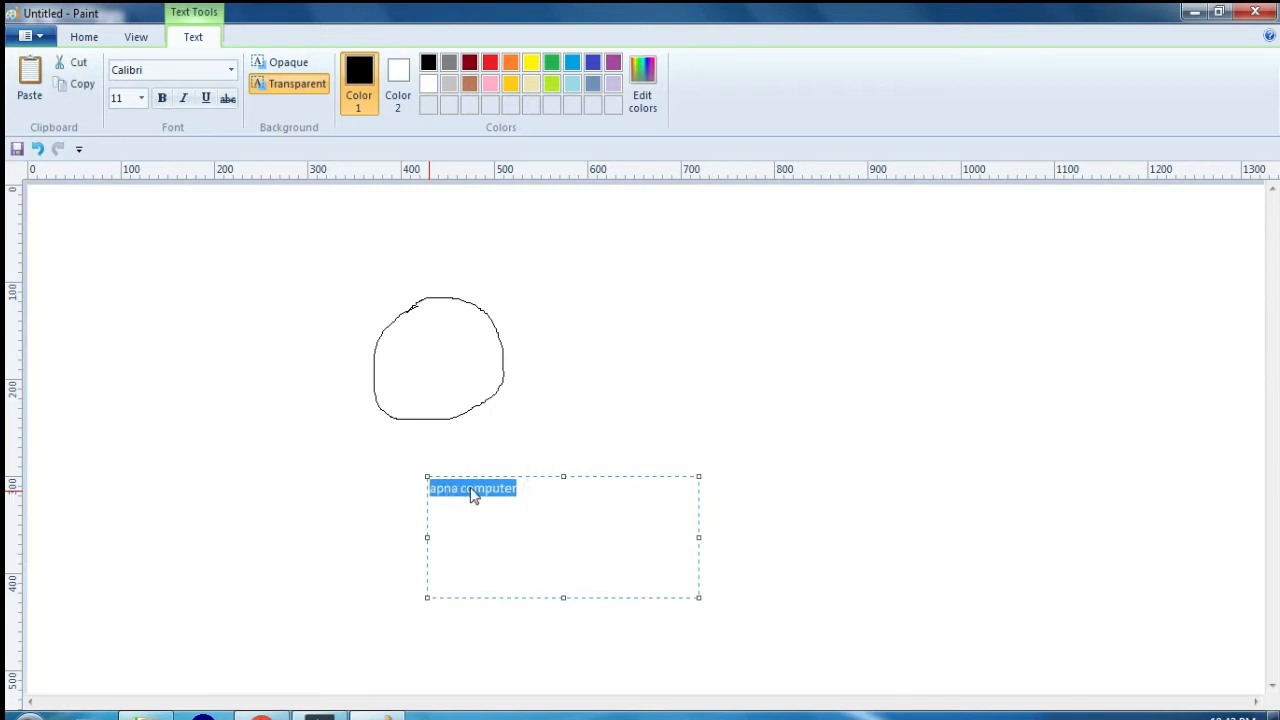
click(231, 69)
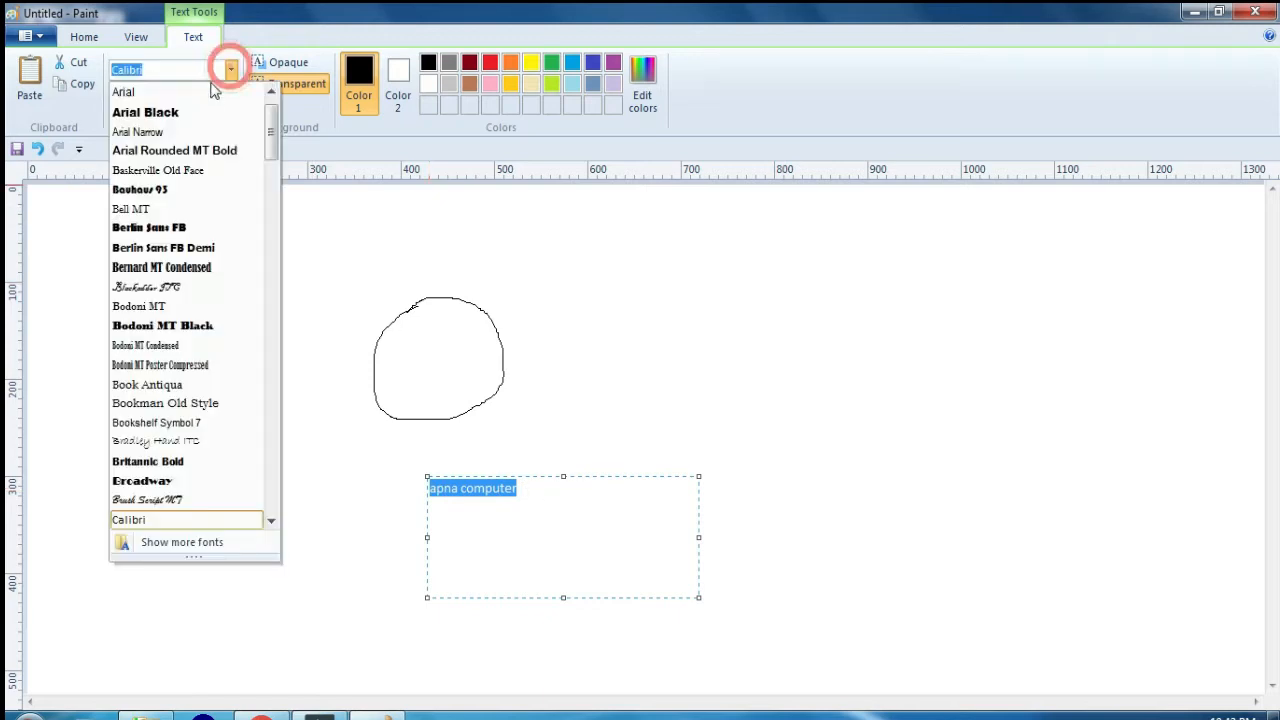
click(178, 131)
click(231, 69)
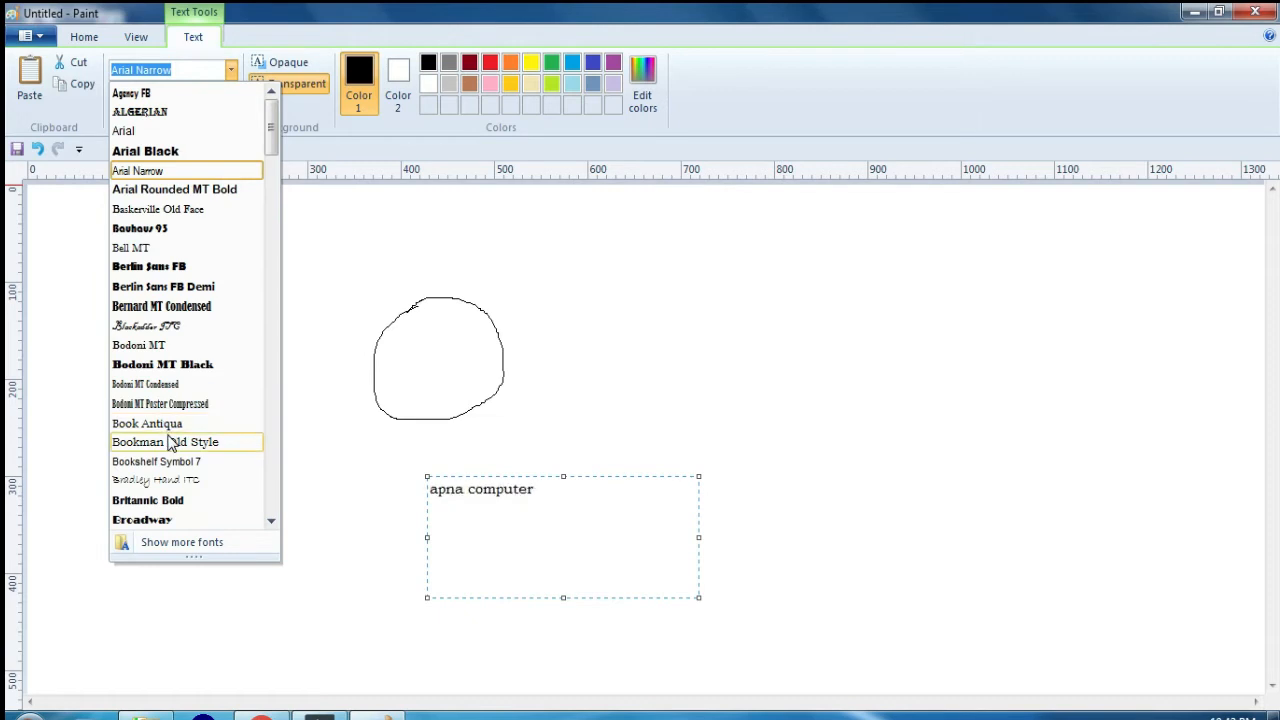
click(167, 272)
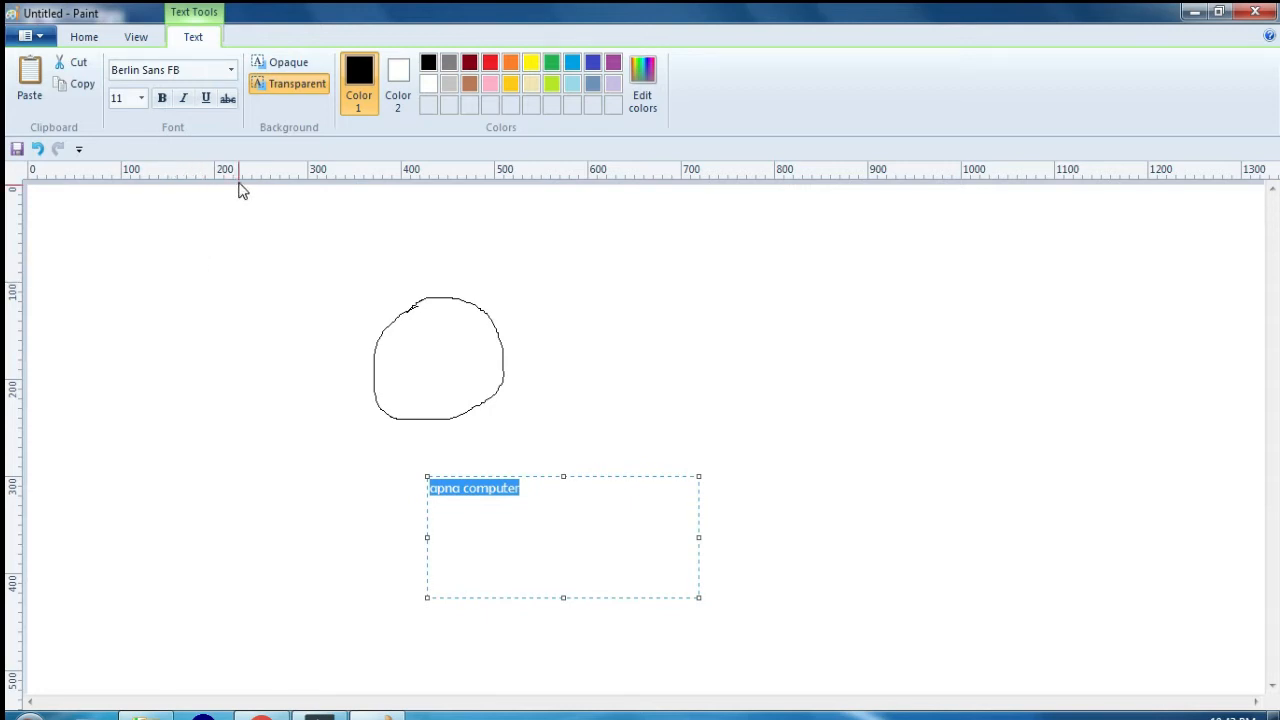
click(141, 98)
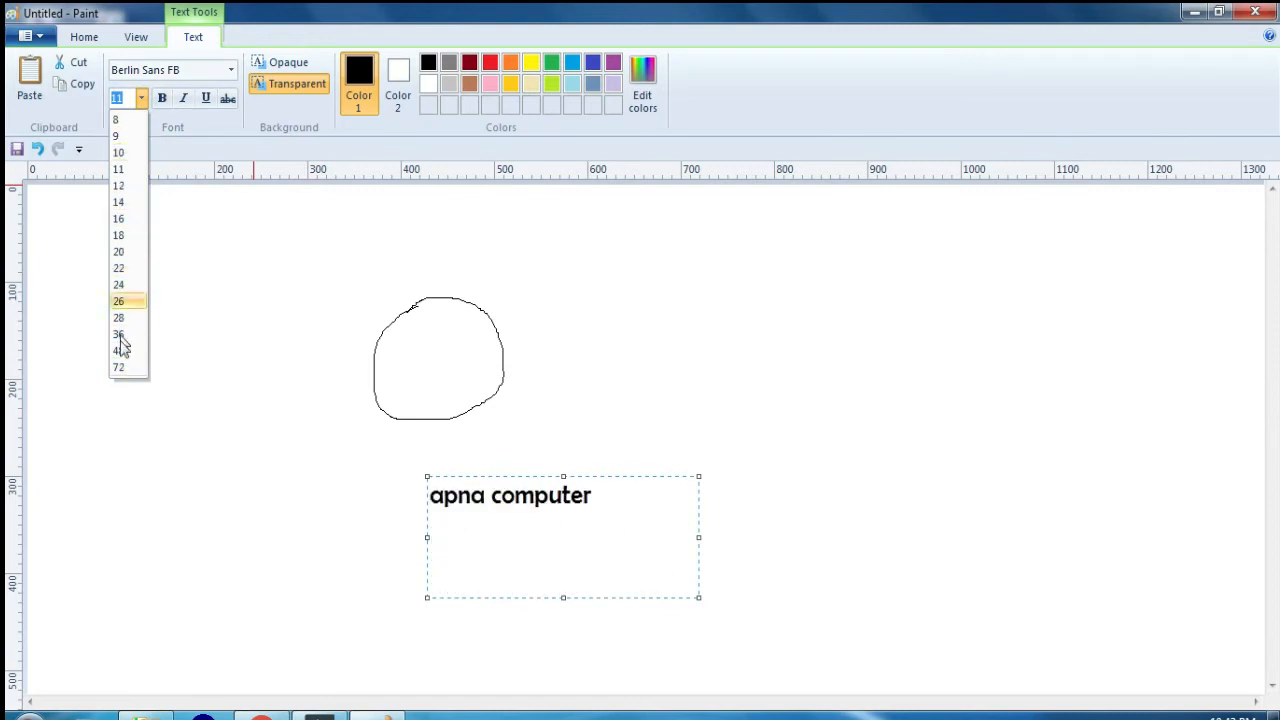
click(118, 367)
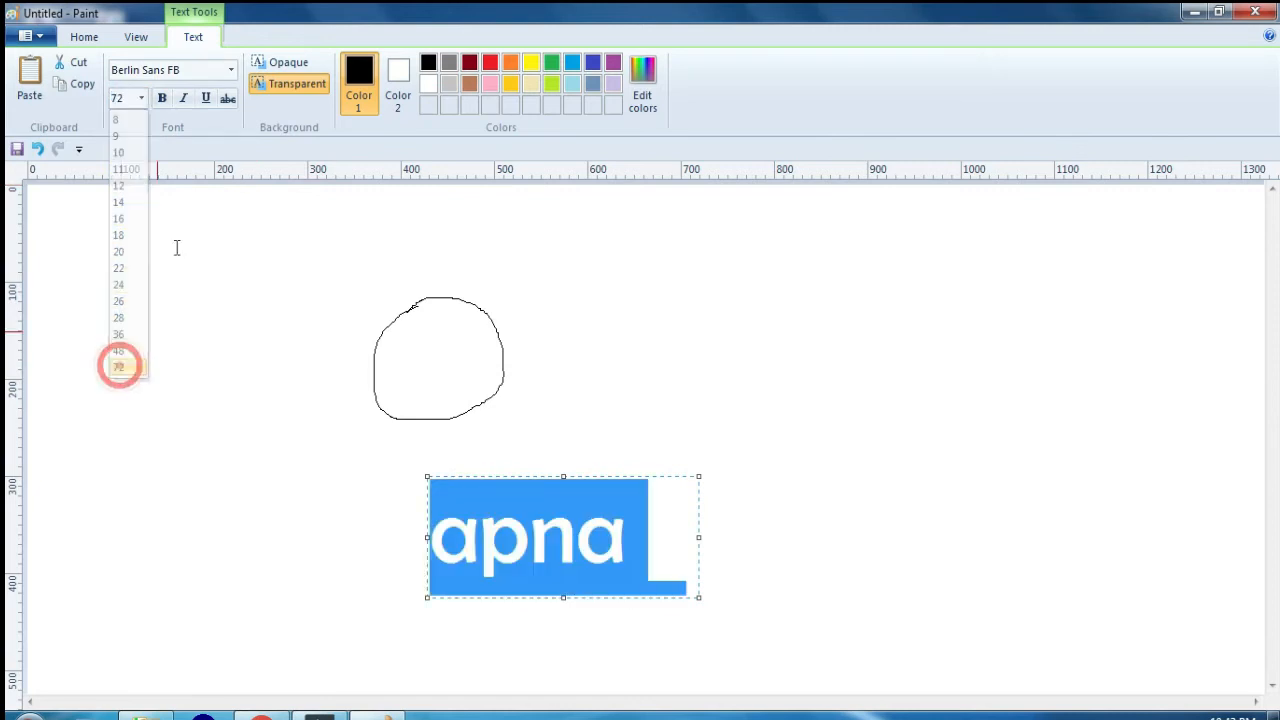
Step: Delete the large "apna computer" text and write "1638 font ki last size" in the same text box
click(652, 540)
text(computer)
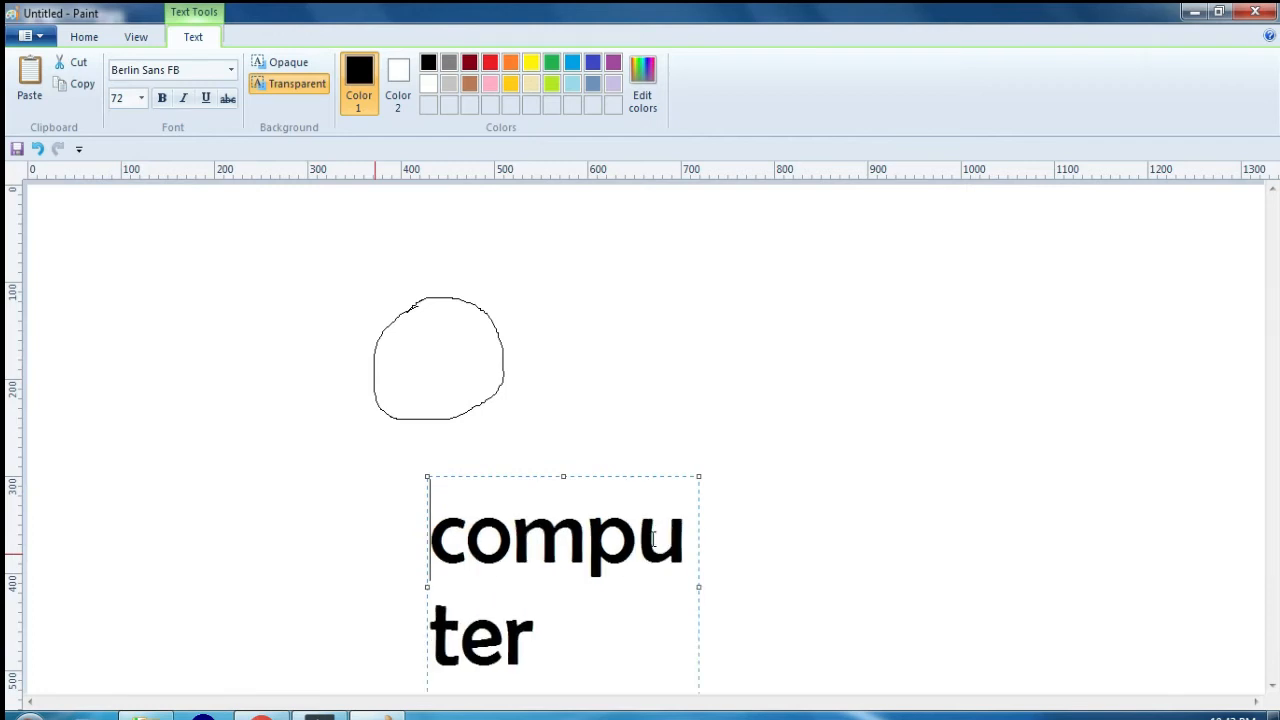
key(Delete)
key(Delete)
key(Delete)
key(Delete)
key(Delete)
key(Delete)
key(Delete)
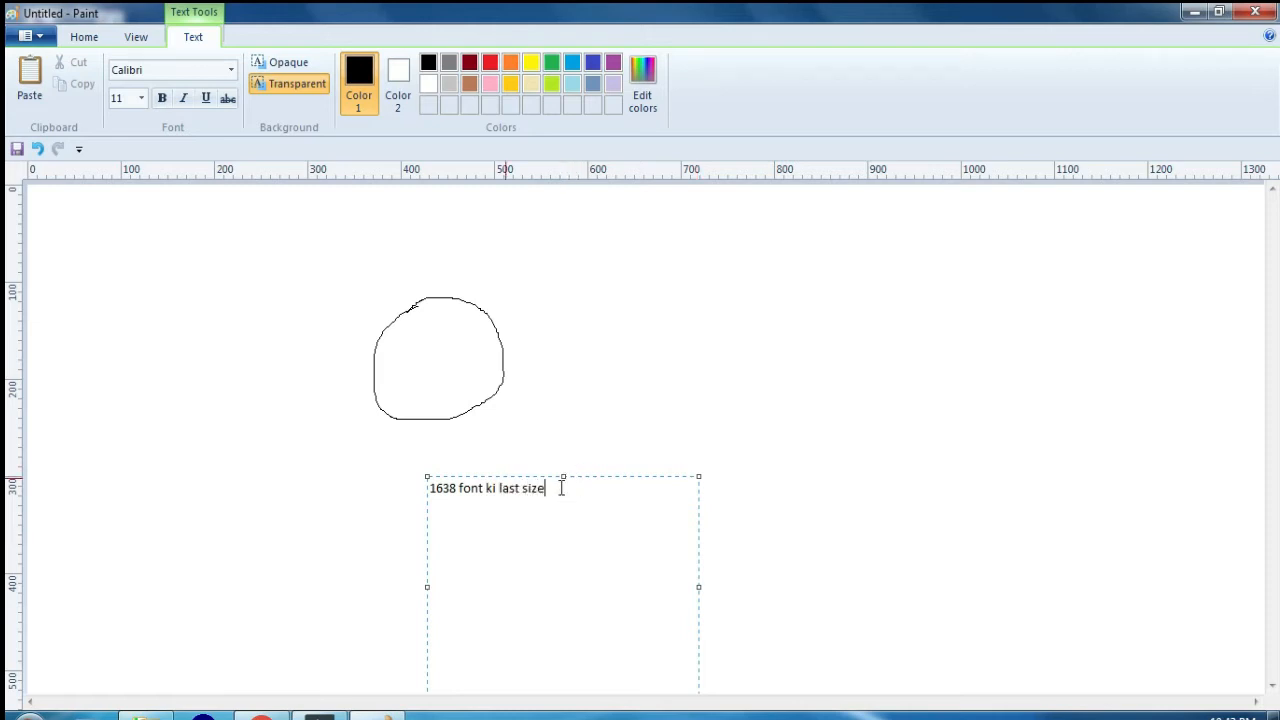
Step: Select the whole "1638 font ki last size" text and set its font size to 14, then to 100
drag(563, 487, 417, 482)
click(140, 98)
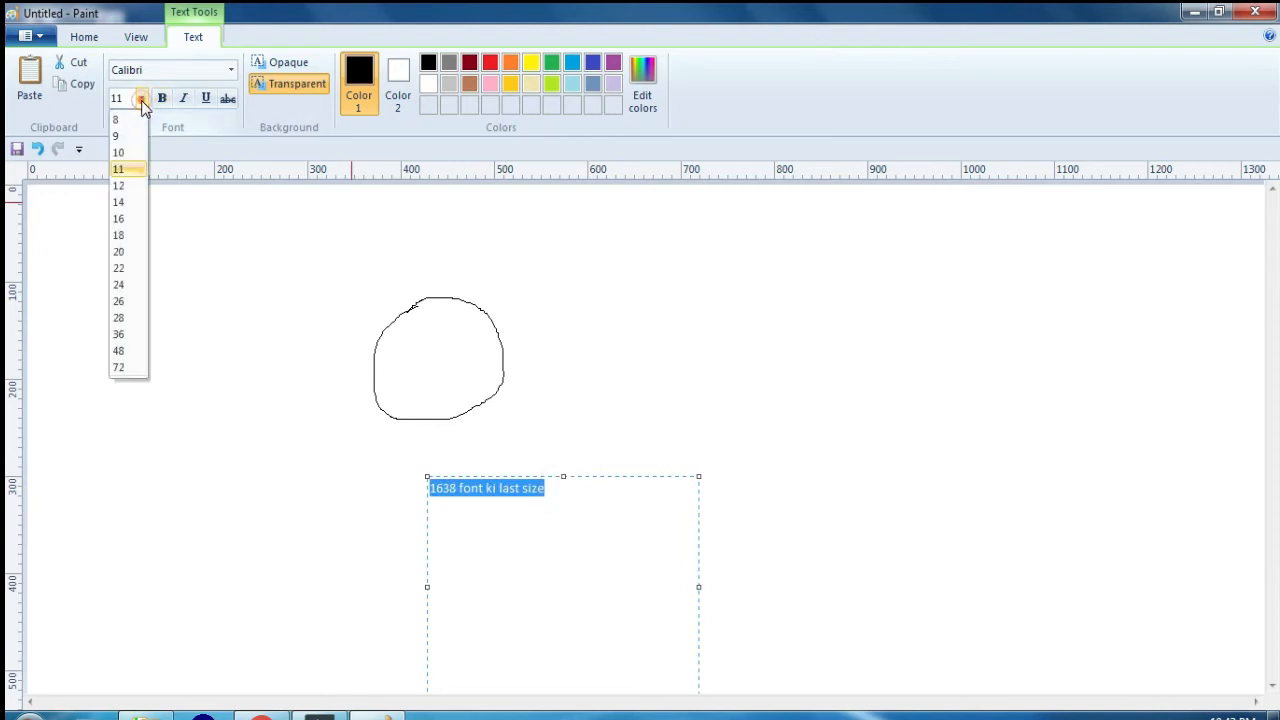
click(127, 100)
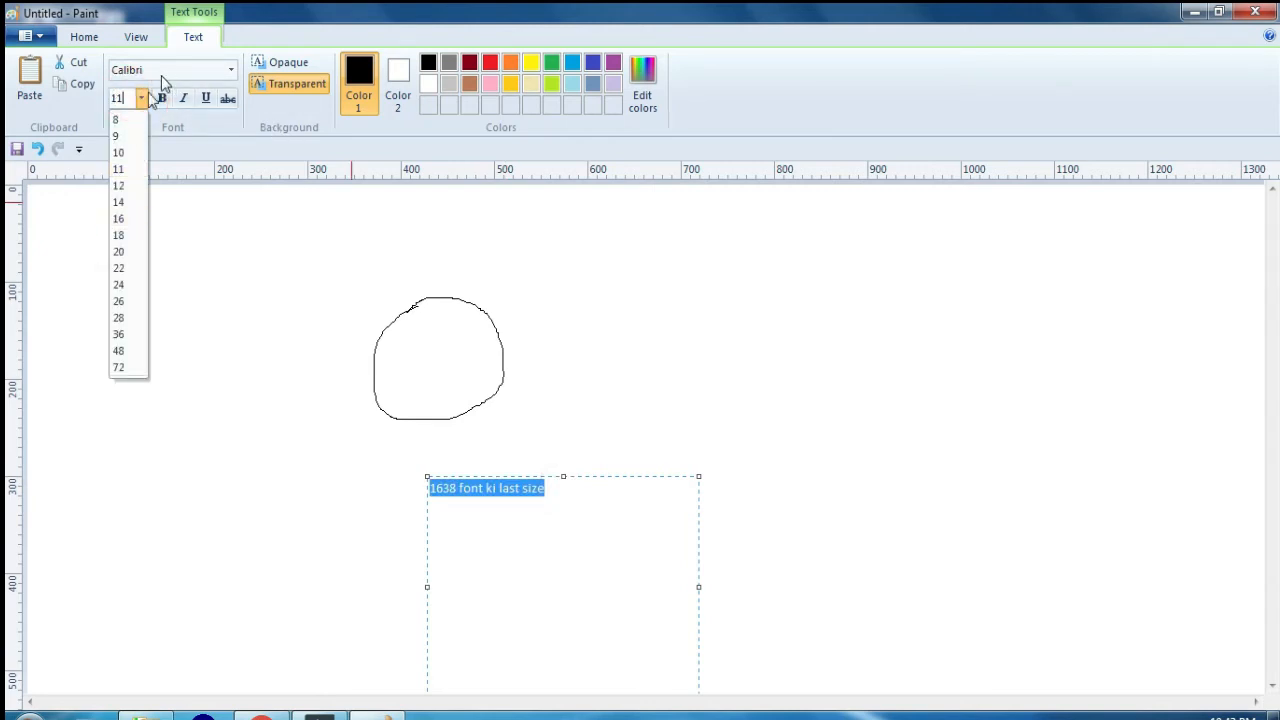
click(123, 202)
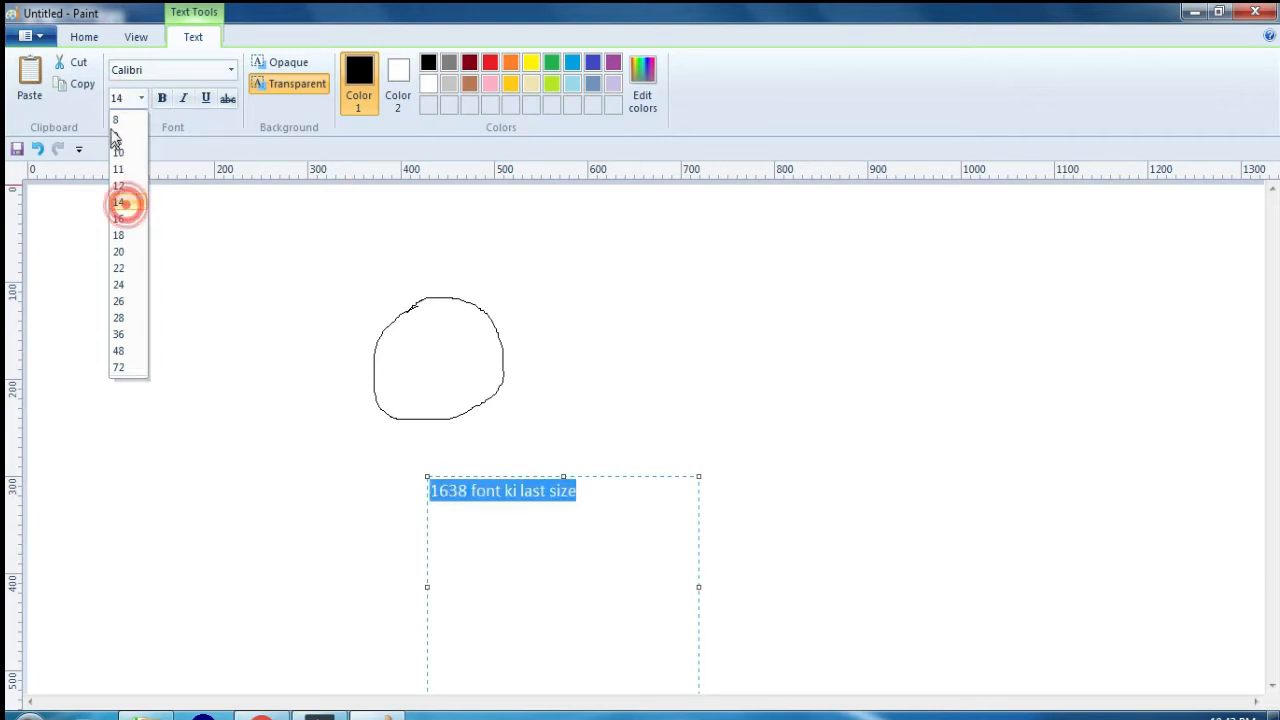
click(121, 98)
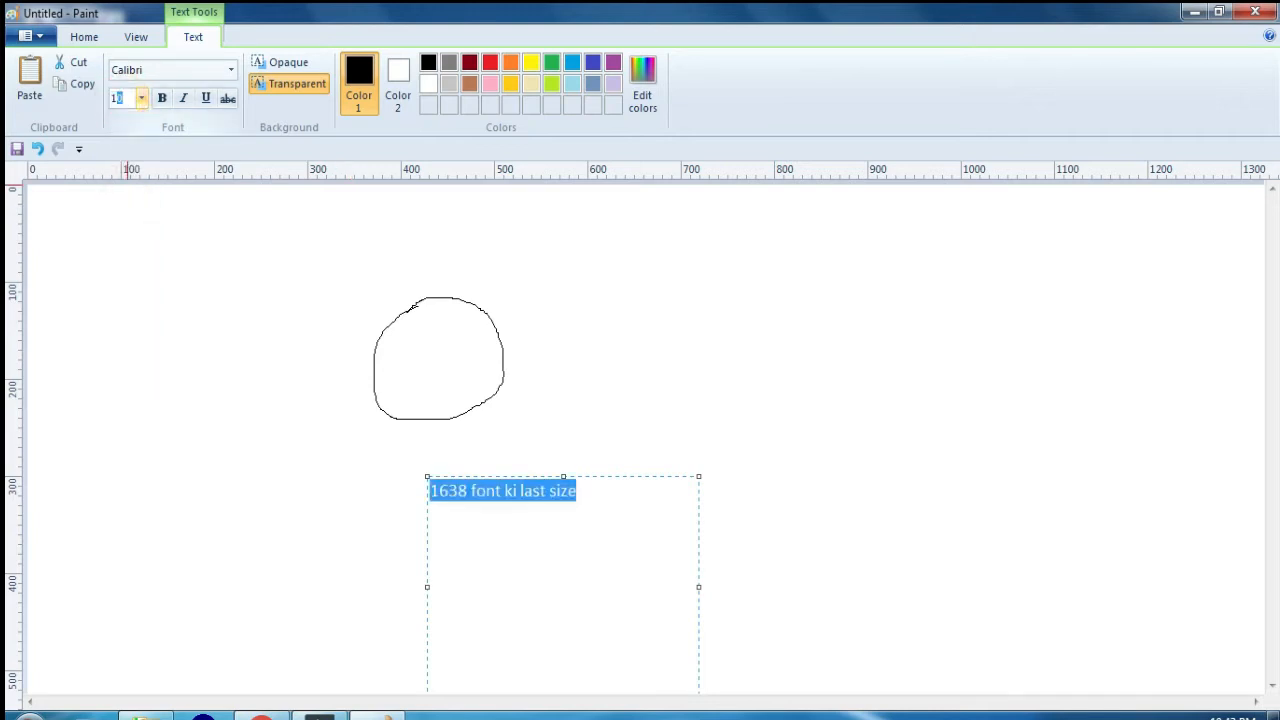
key(Return)
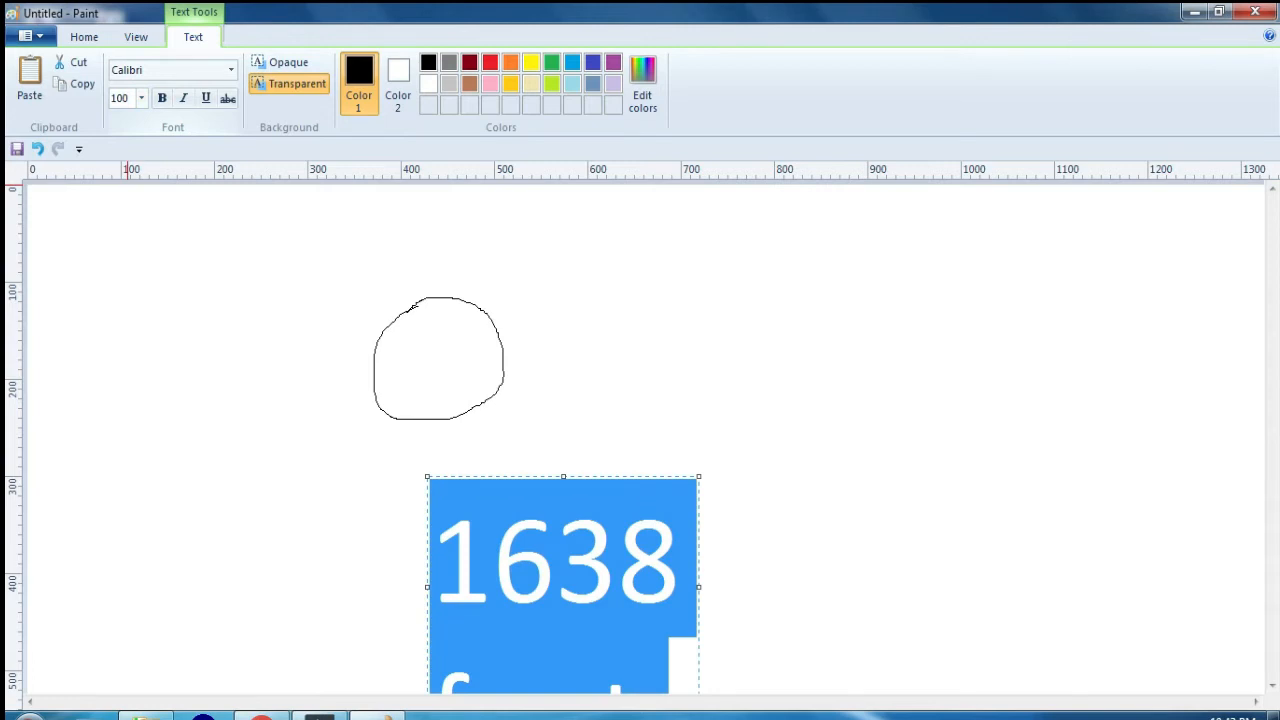
Step: Make the selected text bold and underlined, switching italic on and off again in between
click(163, 100)
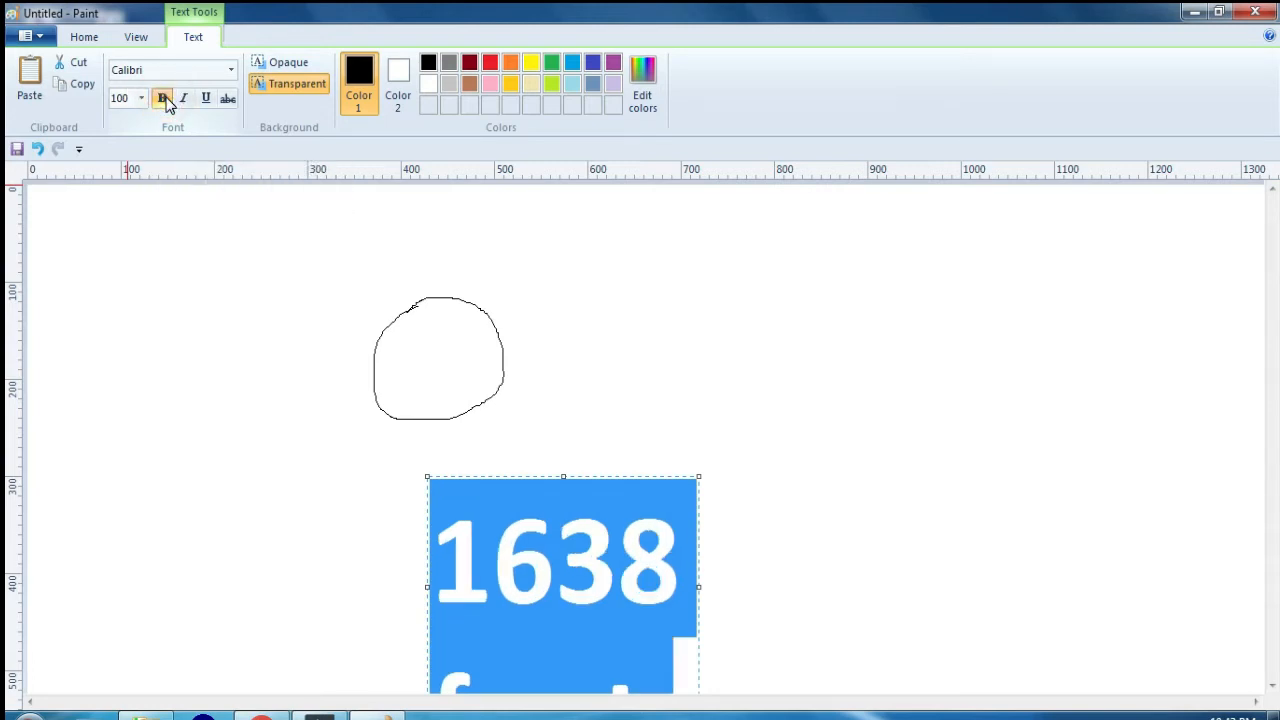
click(163, 100)
click(163, 100)
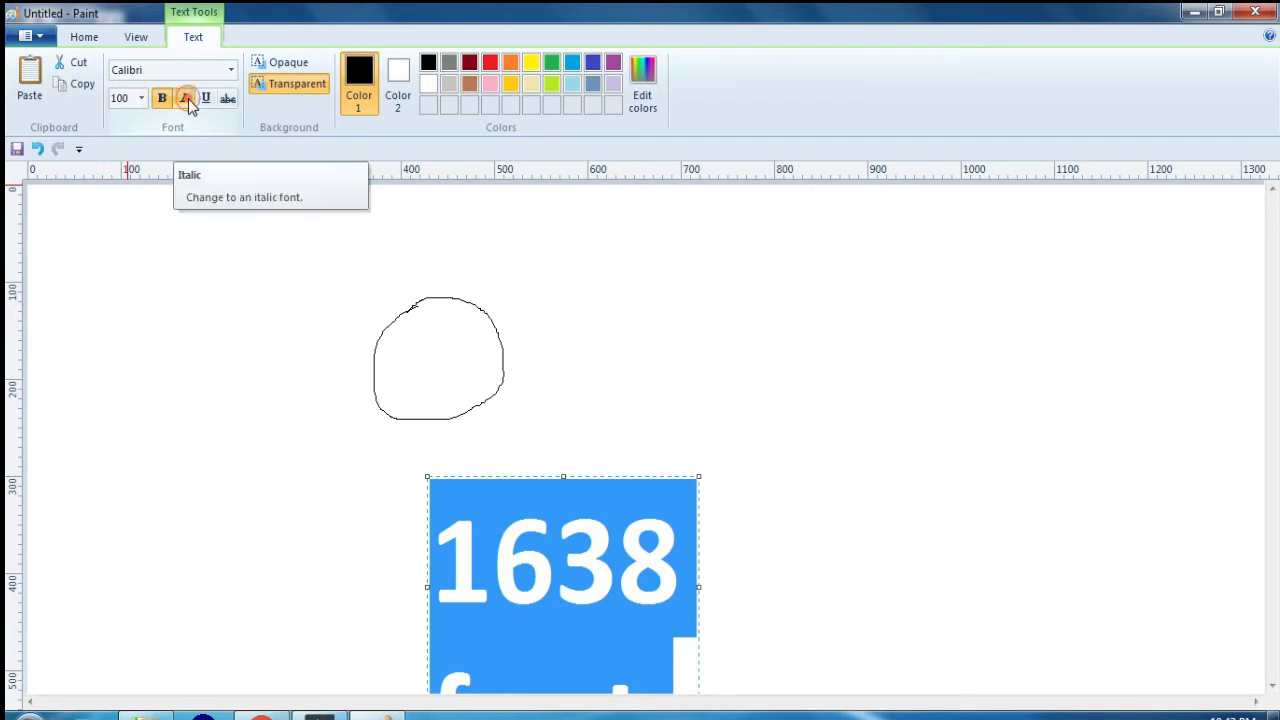
click(188, 100)
click(188, 100)
click(207, 99)
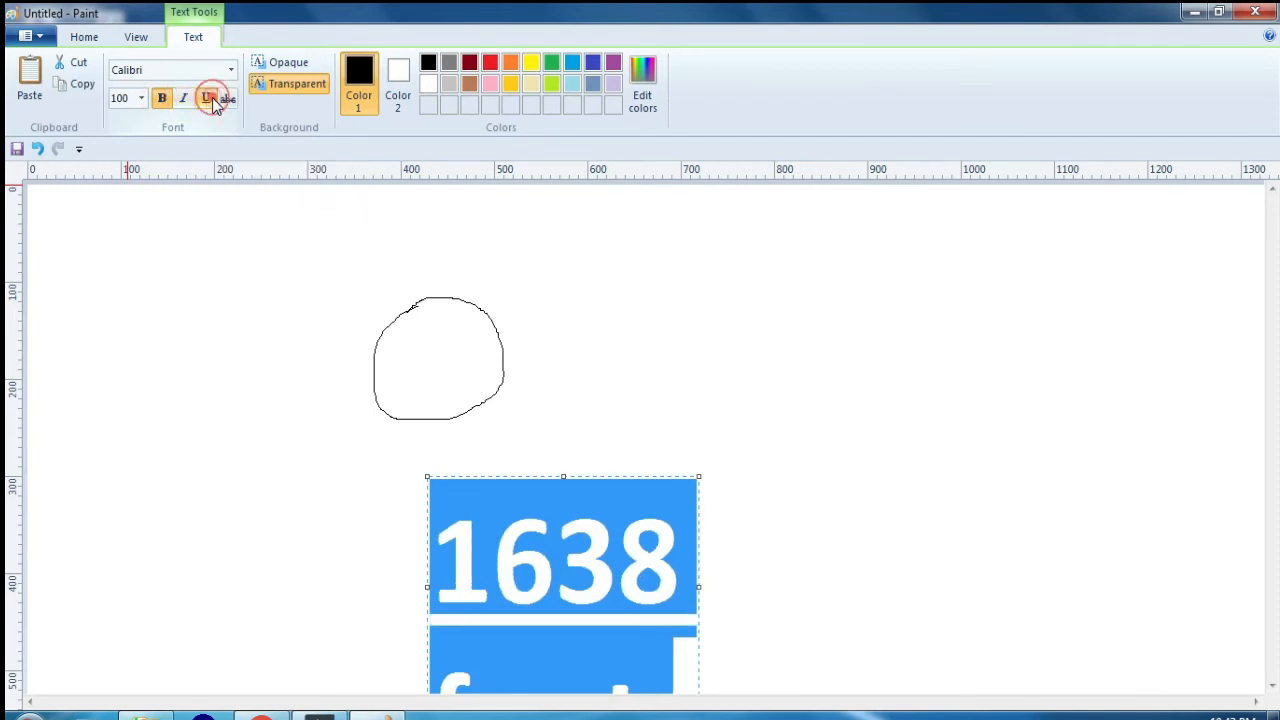
click(207, 99)
click(207, 99)
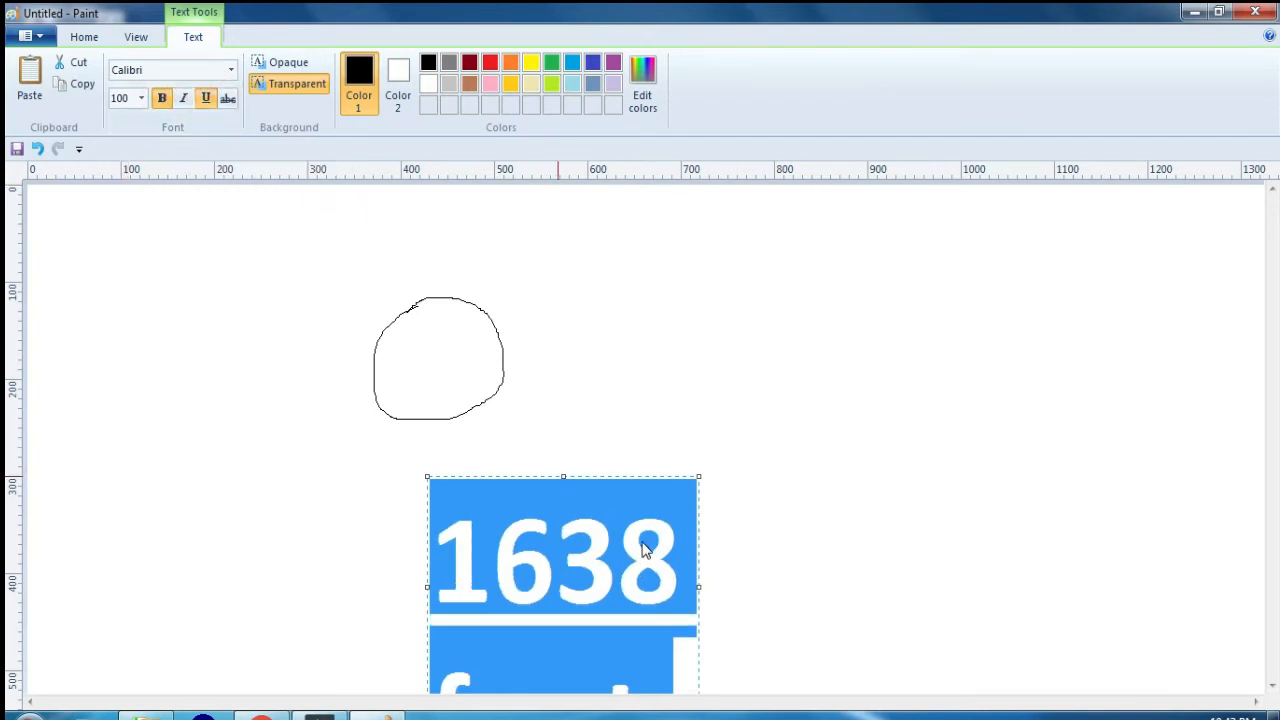
Step: Strike through only the number 1638 in the text and select that number again
click(672, 557)
drag(684, 562, 454, 557)
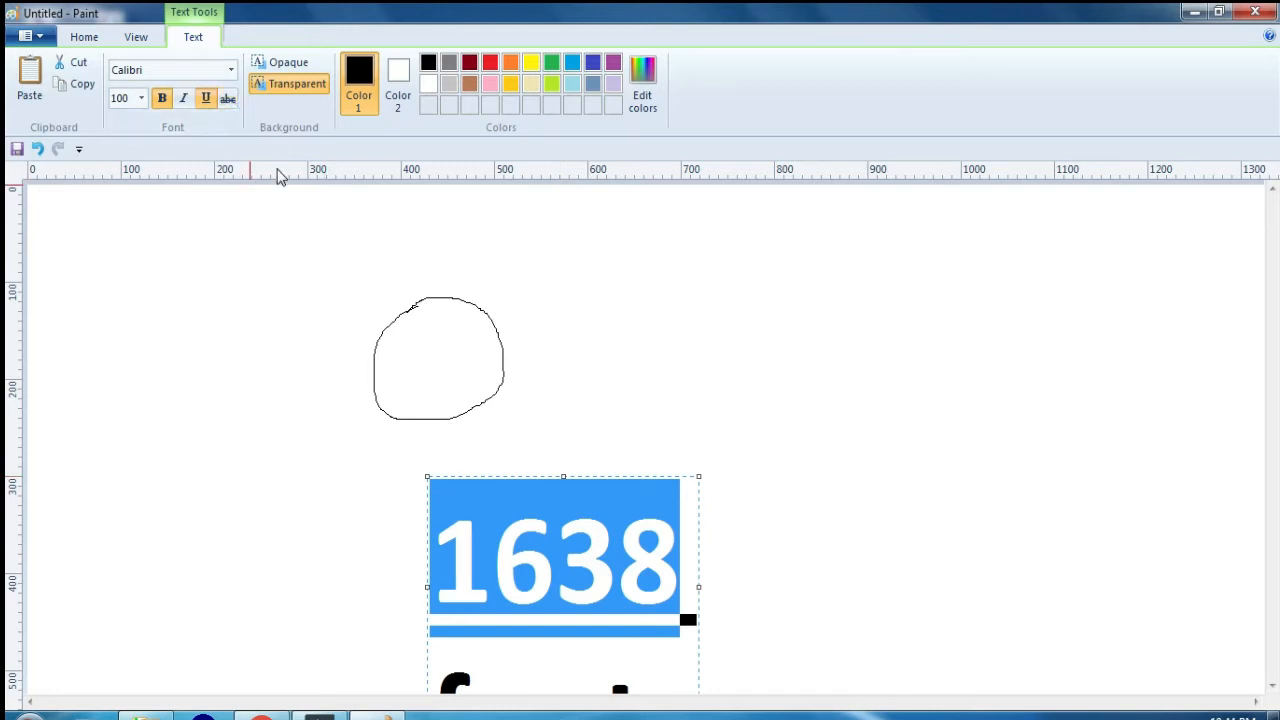
click(228, 99)
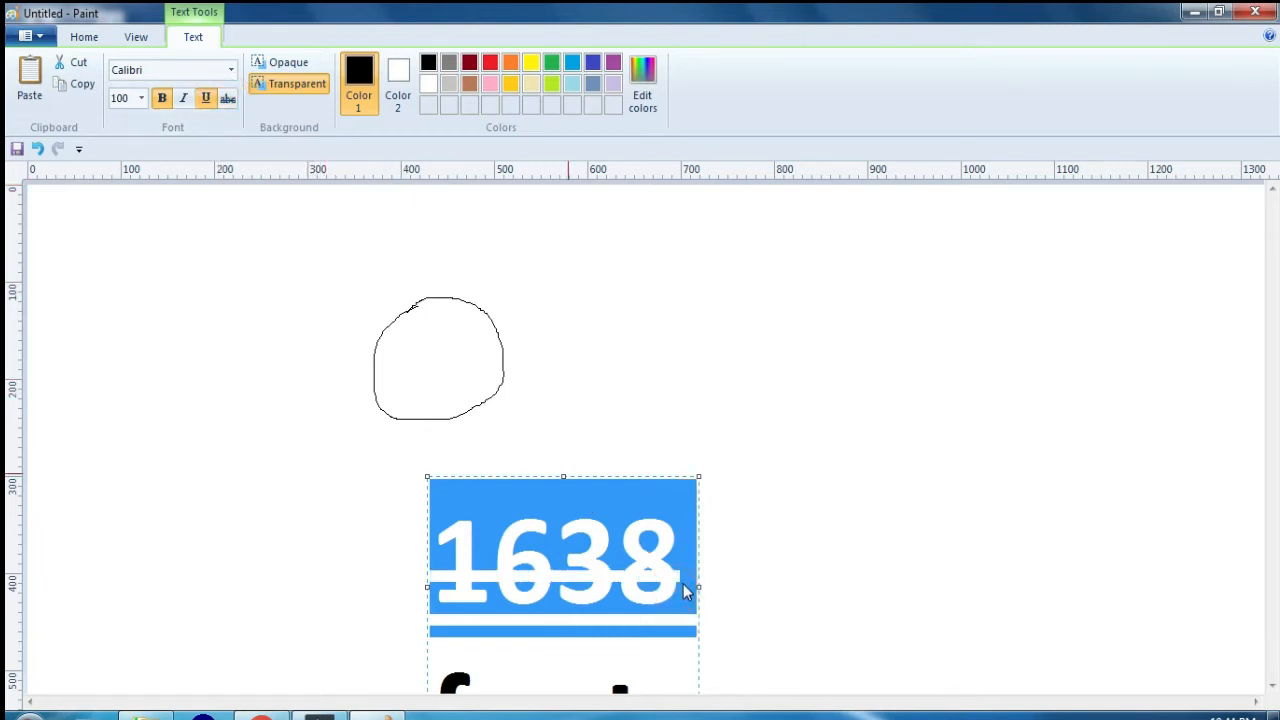
click(682, 580)
drag(694, 570, 409, 551)
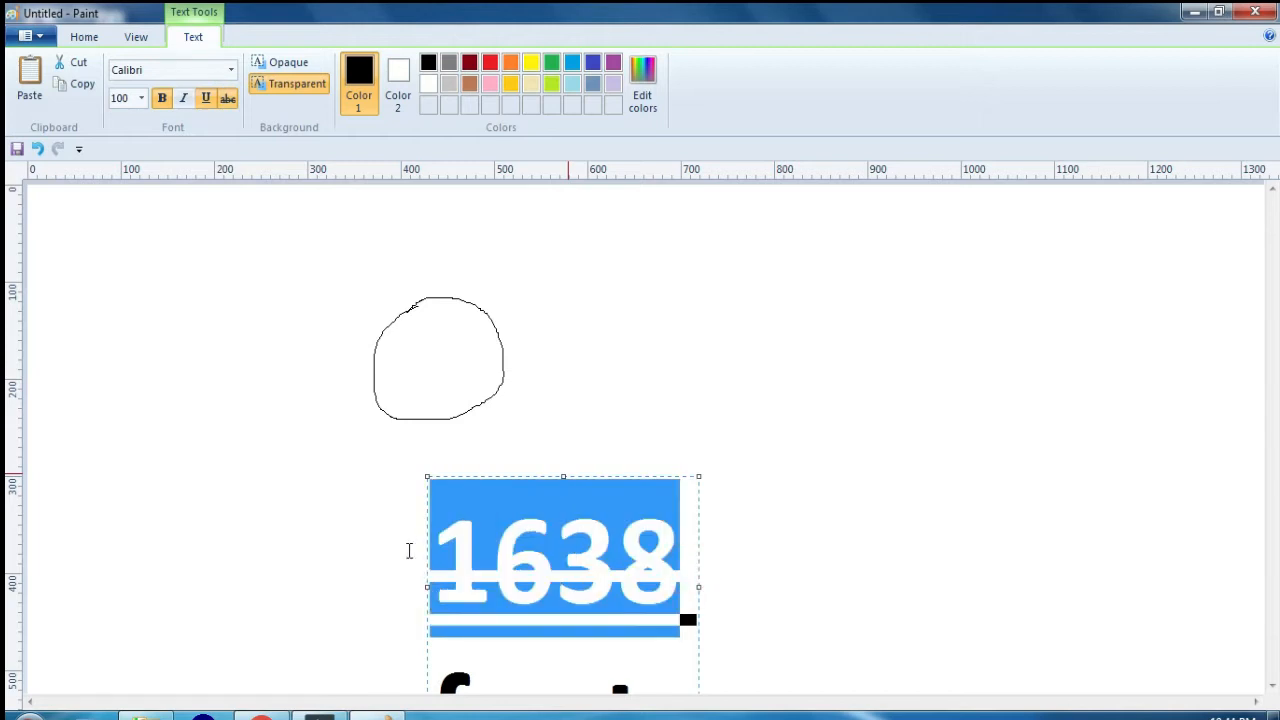
Step: Overwrite the struck-through number with "hi", and delete all the text to empty the text box
text(hi)
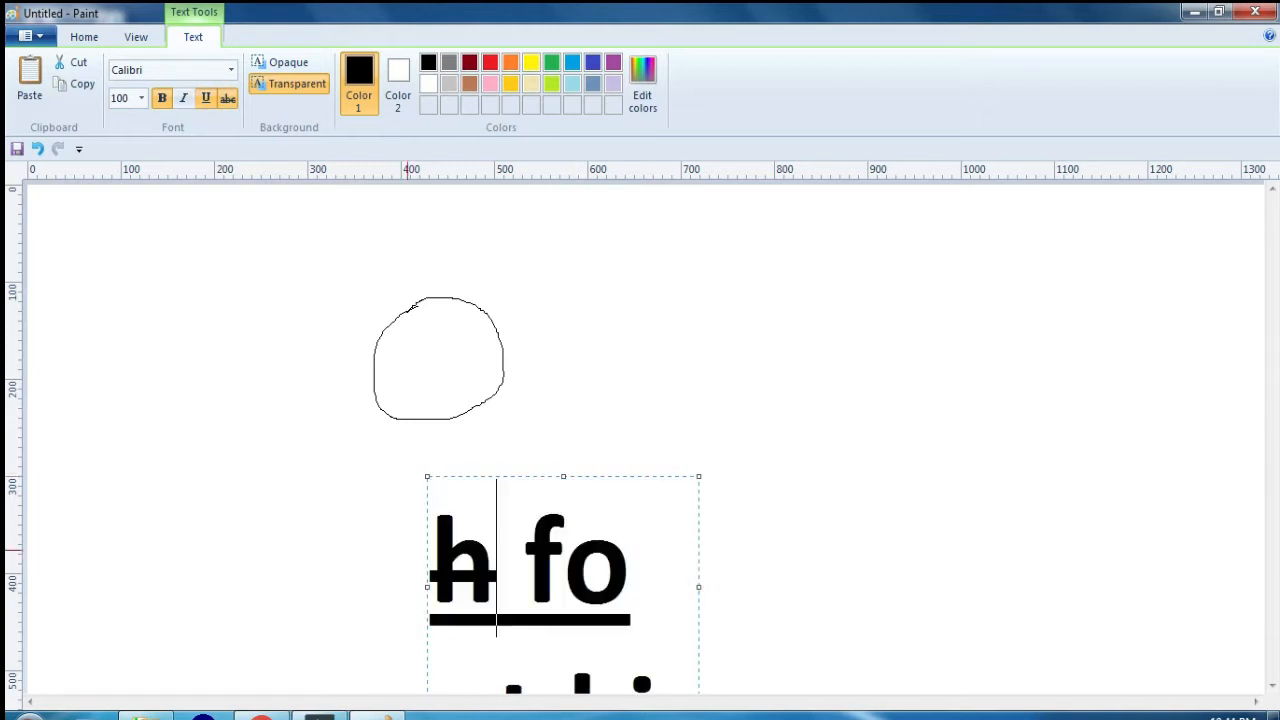
key(BackSpace)
key(BackSpace)
key(BackSpace)
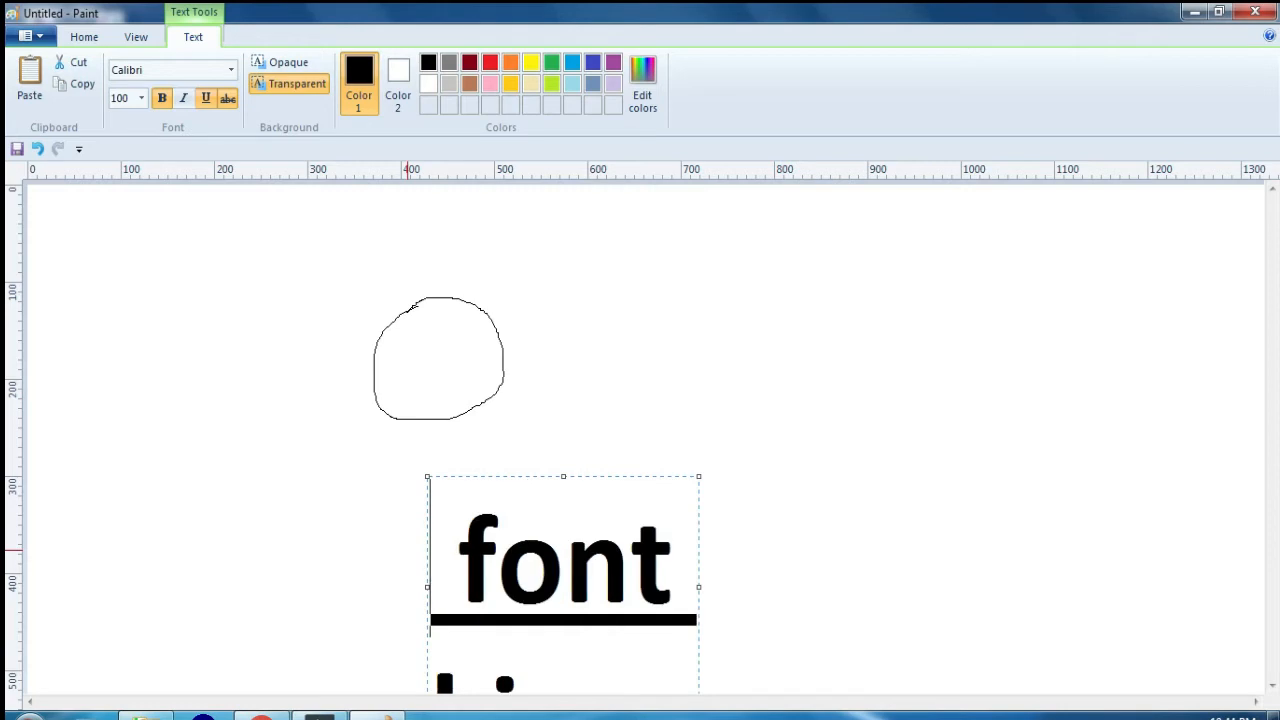
key(Delete)
key(Delete)
key(Delete)
key(Delete)
key(Delete)
key(Delete)
key(Delete)
key(Delete)
key(Delete)
key(Delete)
key(Delete)
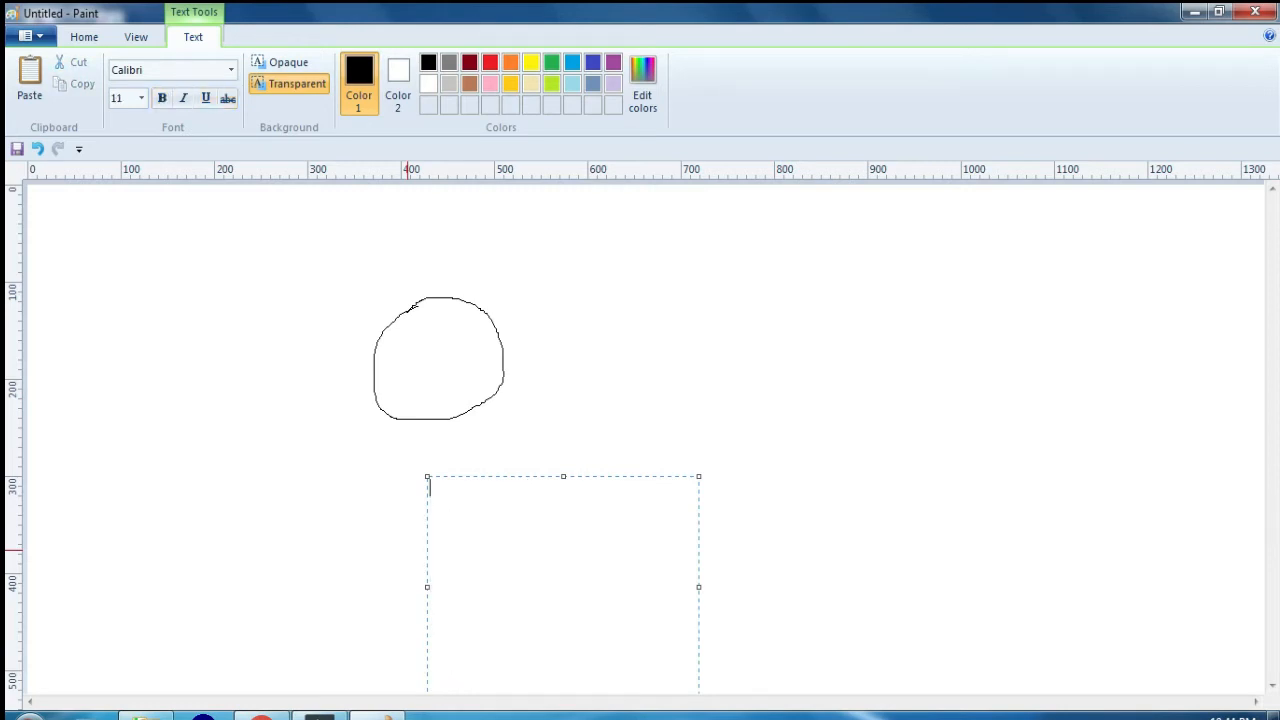
Step: Switch strikethrough on and off again, and write "hi how are you" in the empty text box
click(228, 98)
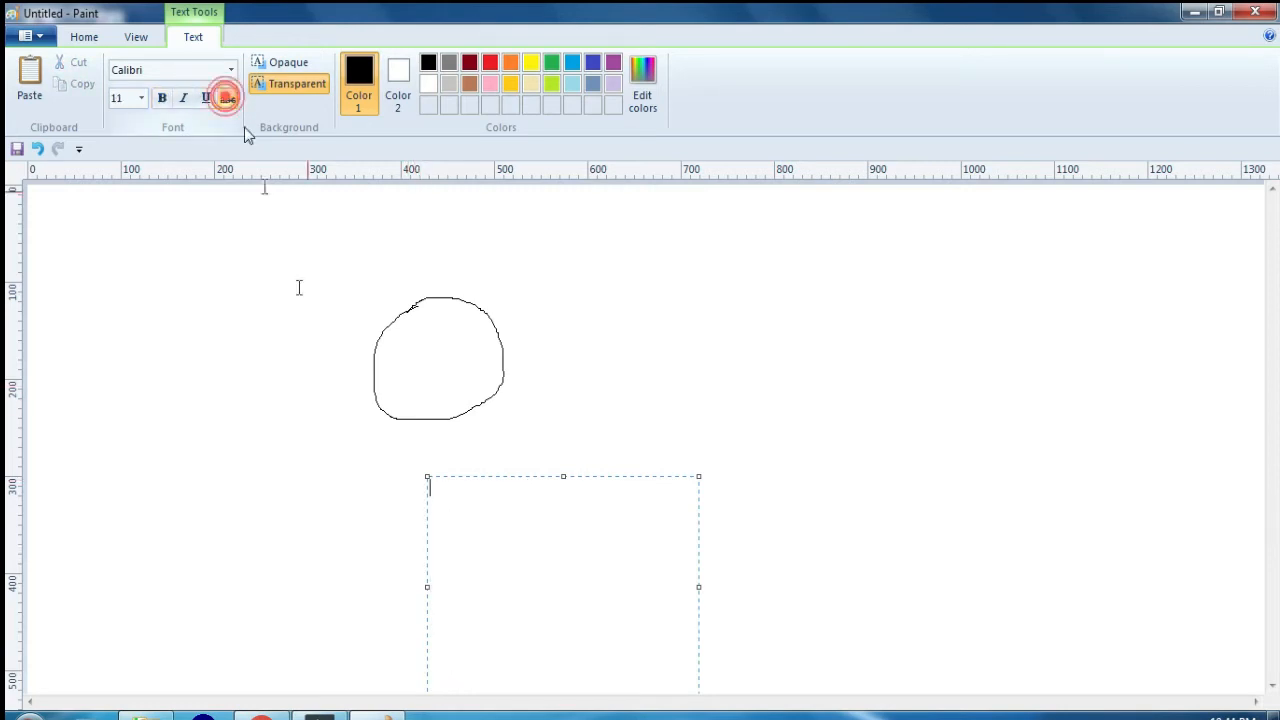
click(228, 98)
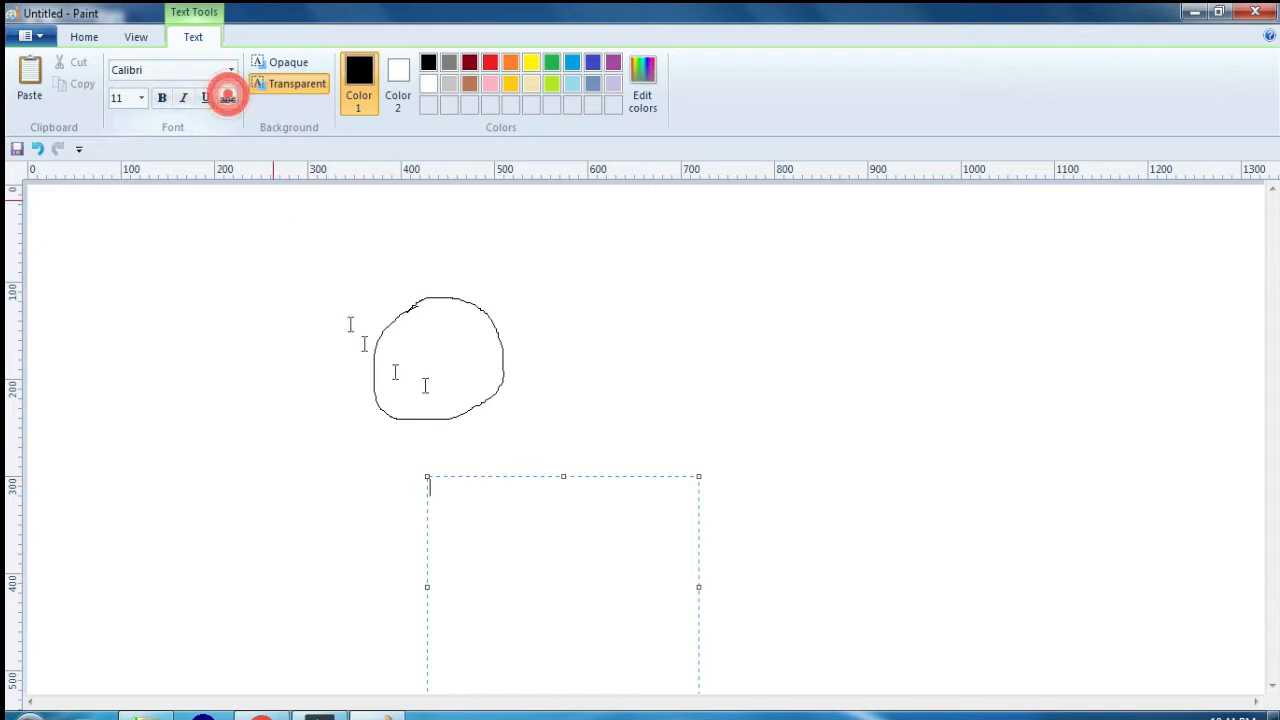
click(475, 515)
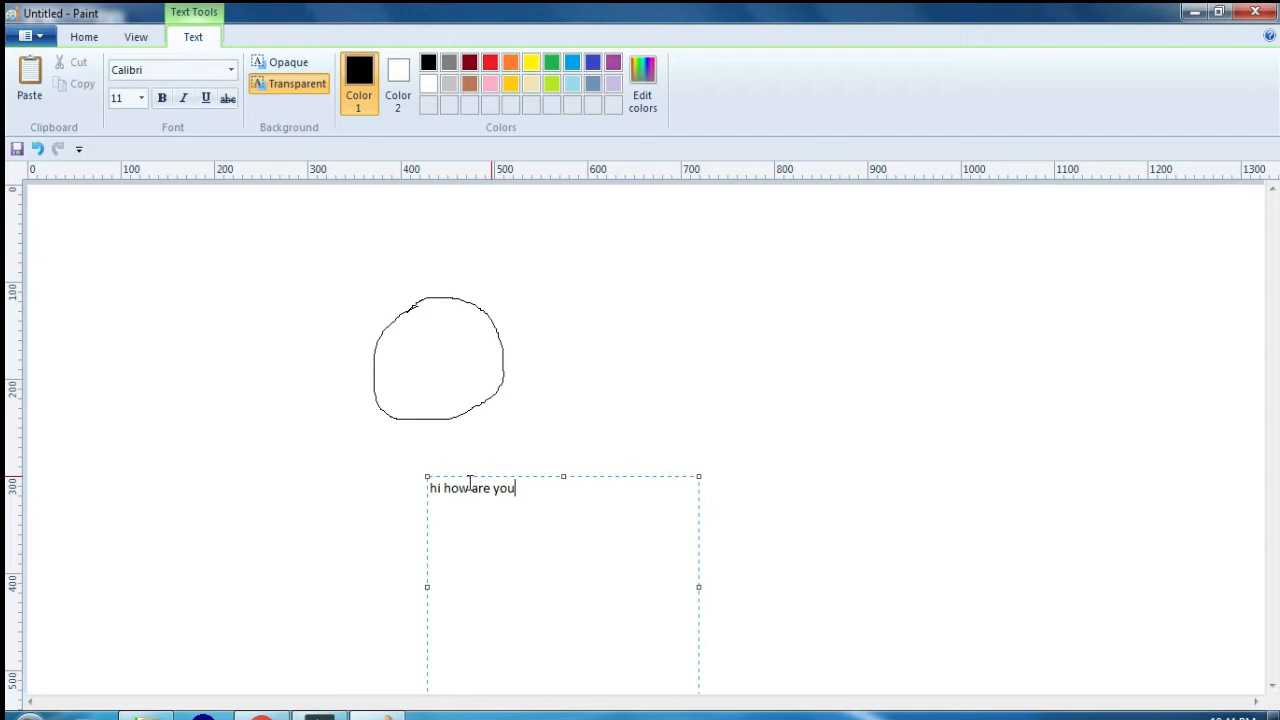
Step: Strike through only the word "you" in the text "hi how are you"
drag(516, 488, 497, 488)
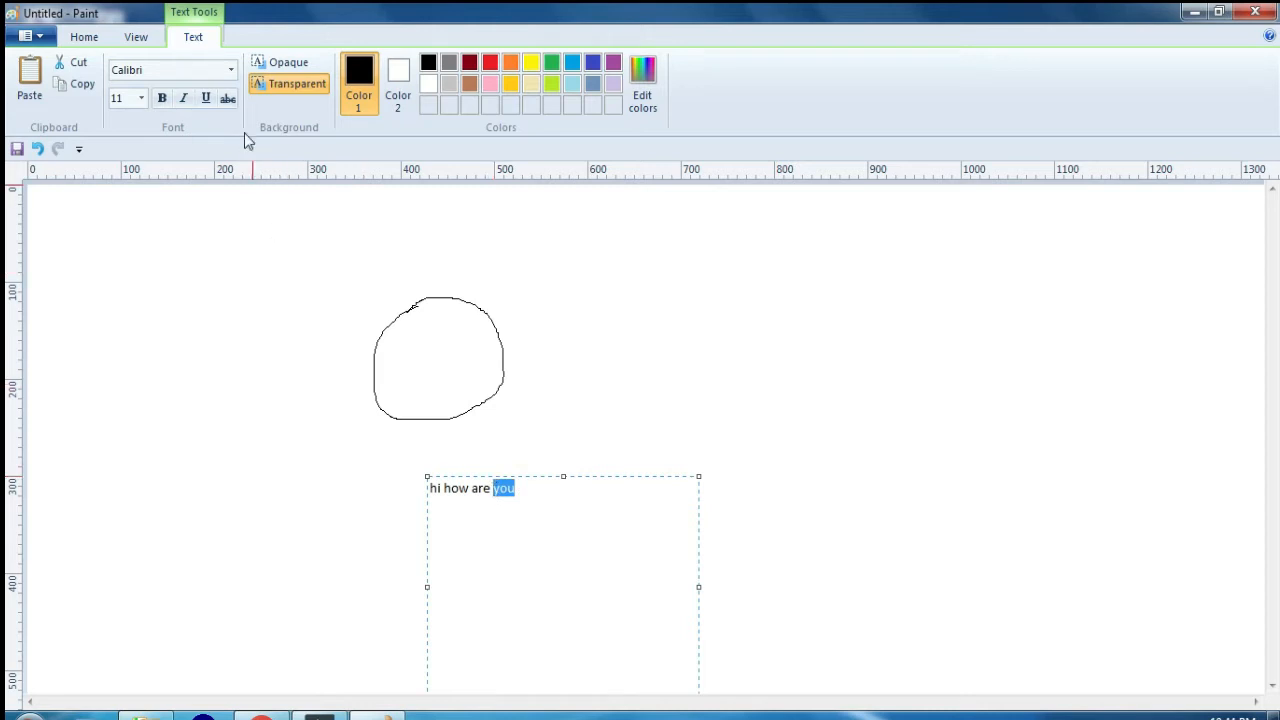
click(228, 98)
click(548, 502)
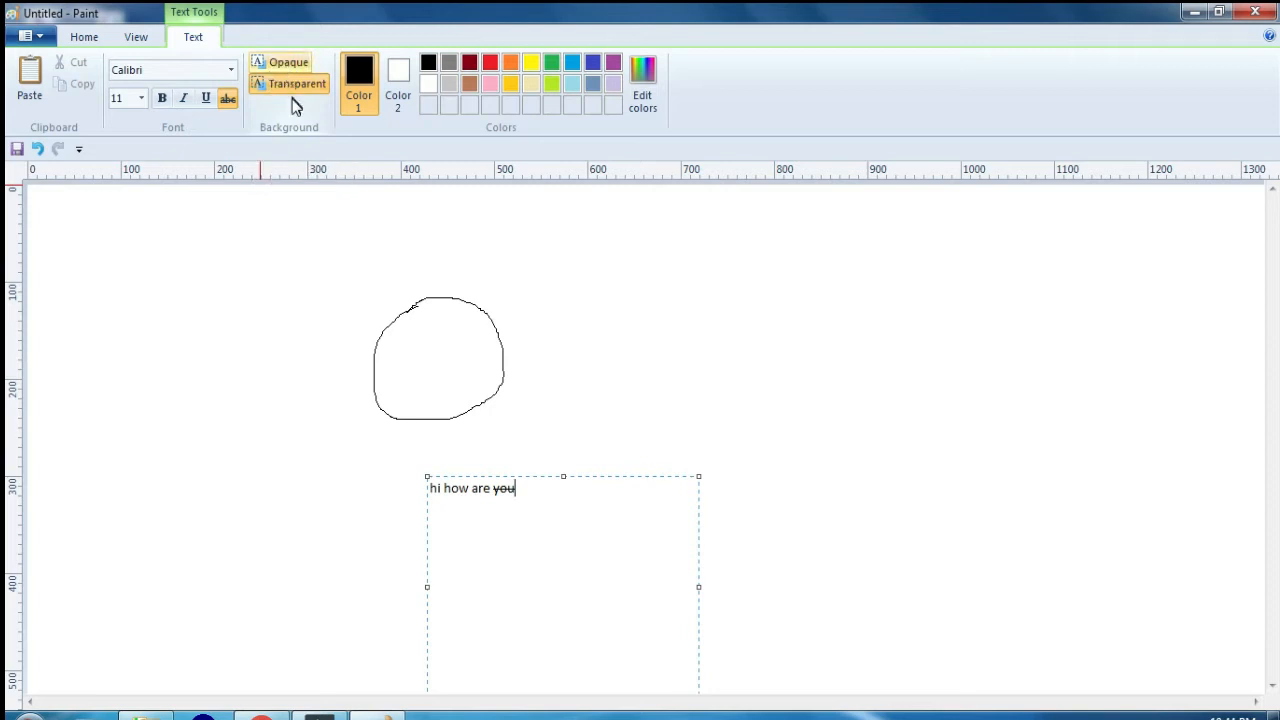
Step: Alternate the text background between opaque and transparent, leave it opaque, and place the text on the canvas
click(291, 65)
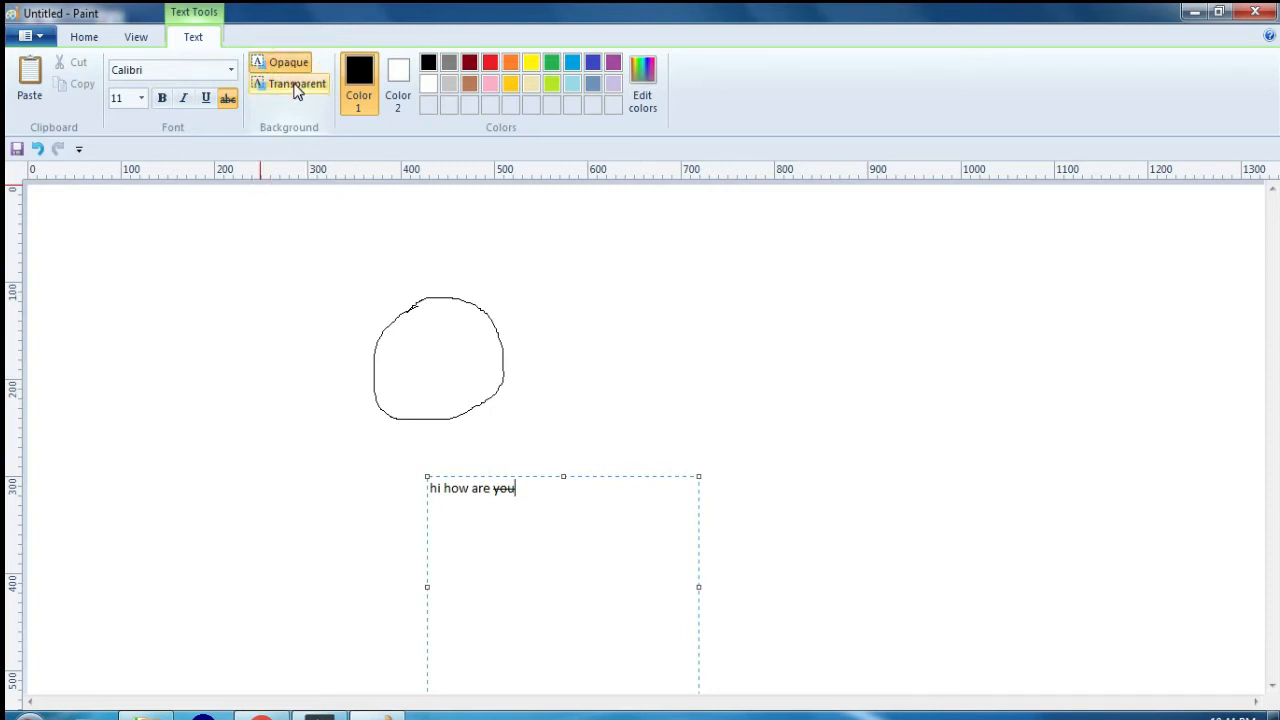
click(294, 89)
click(290, 65)
click(290, 65)
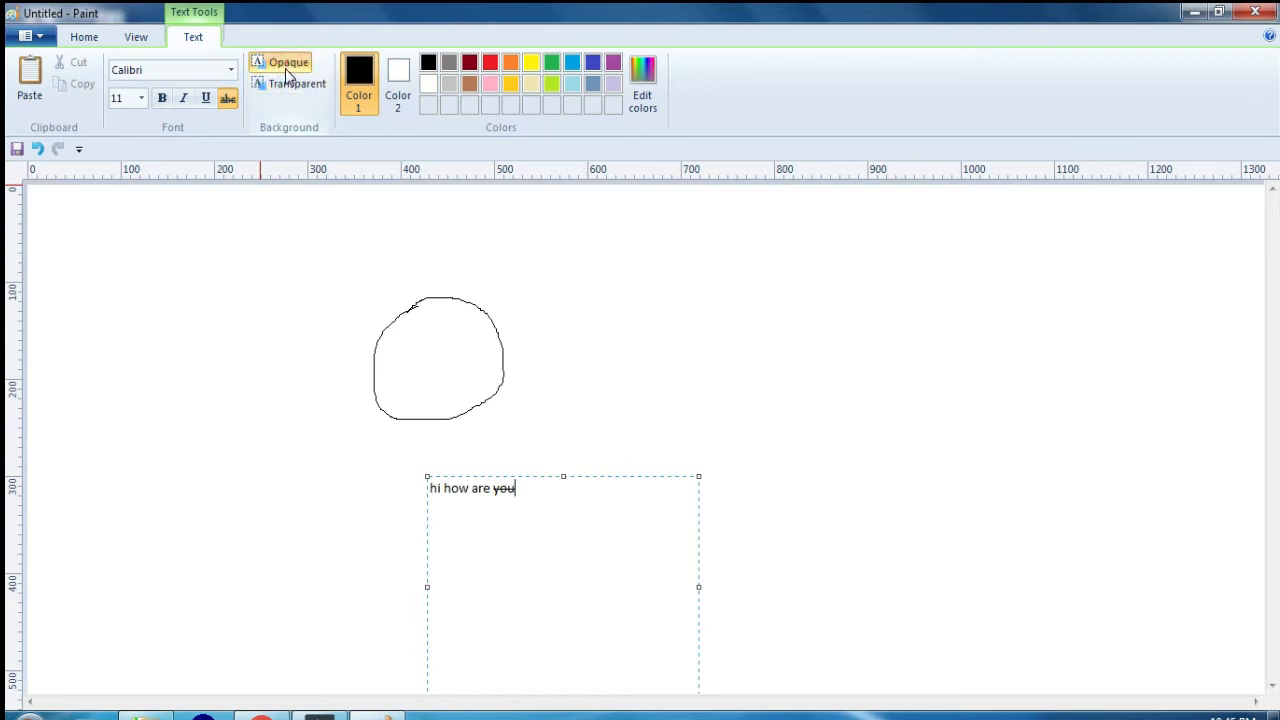
click(288, 83)
click(286, 69)
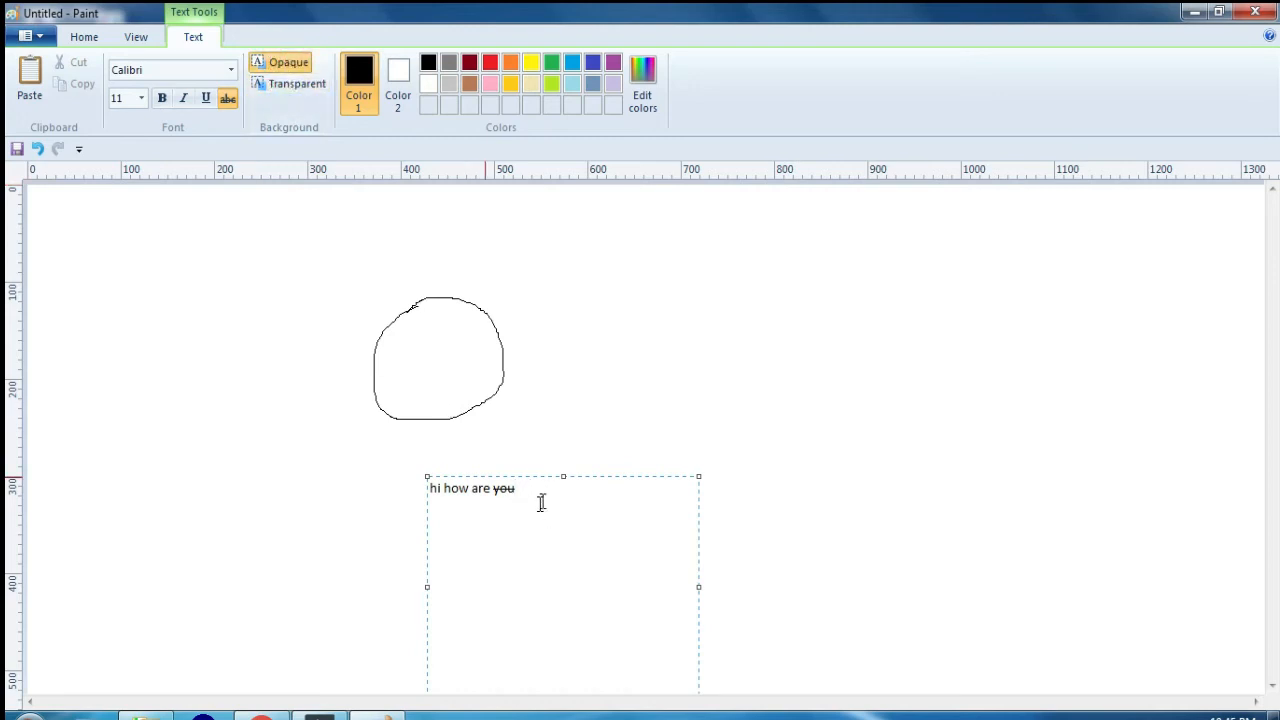
drag(544, 489, 414, 479)
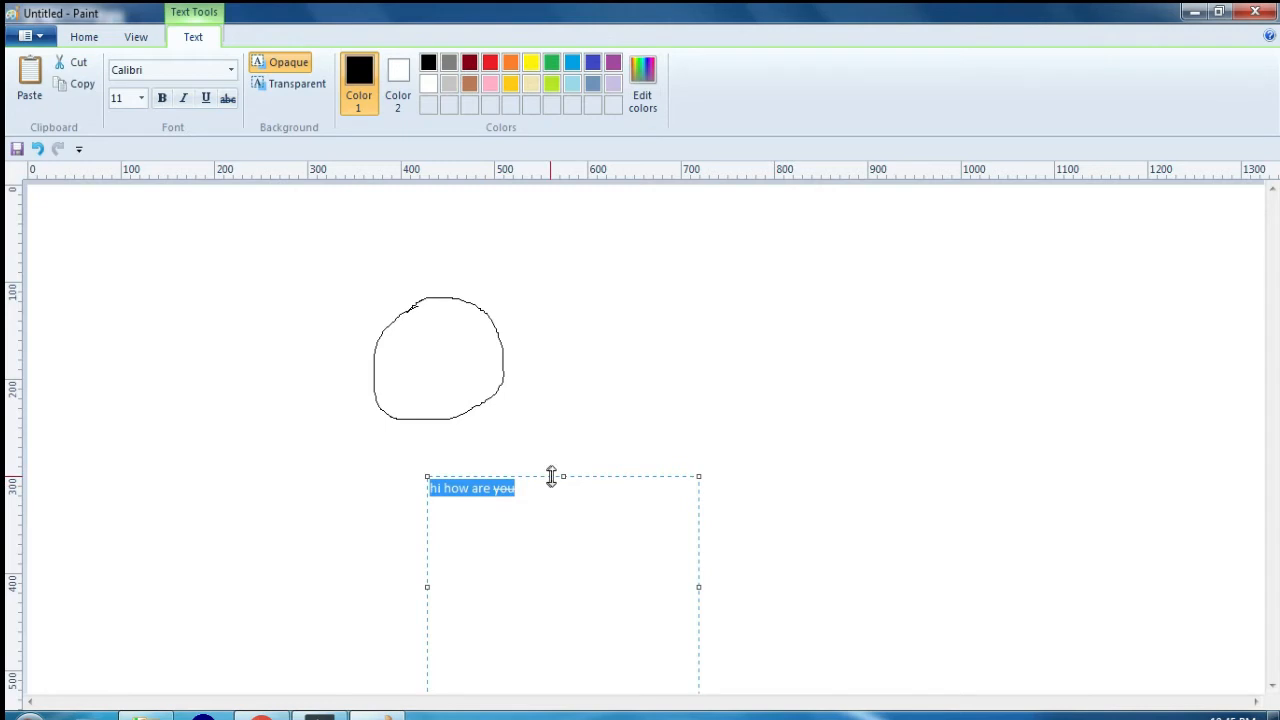
click(566, 427)
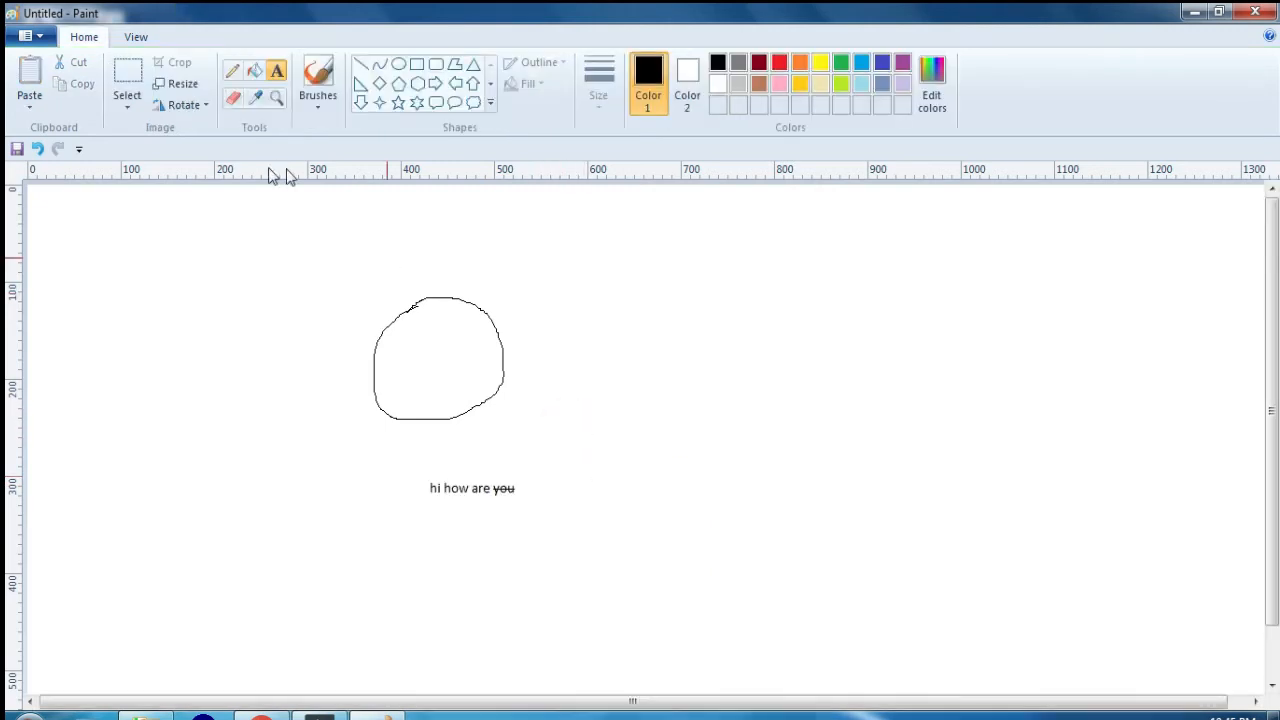
Step: Draw a rectangle about 315 by 180 px beside the freehand circle and fill it with red
click(417, 63)
mouse_move(590, 324)
mouse_down()
mouse_move(838, 483)
mouse_move(886, 497)
mouse_up()
click(255, 70)
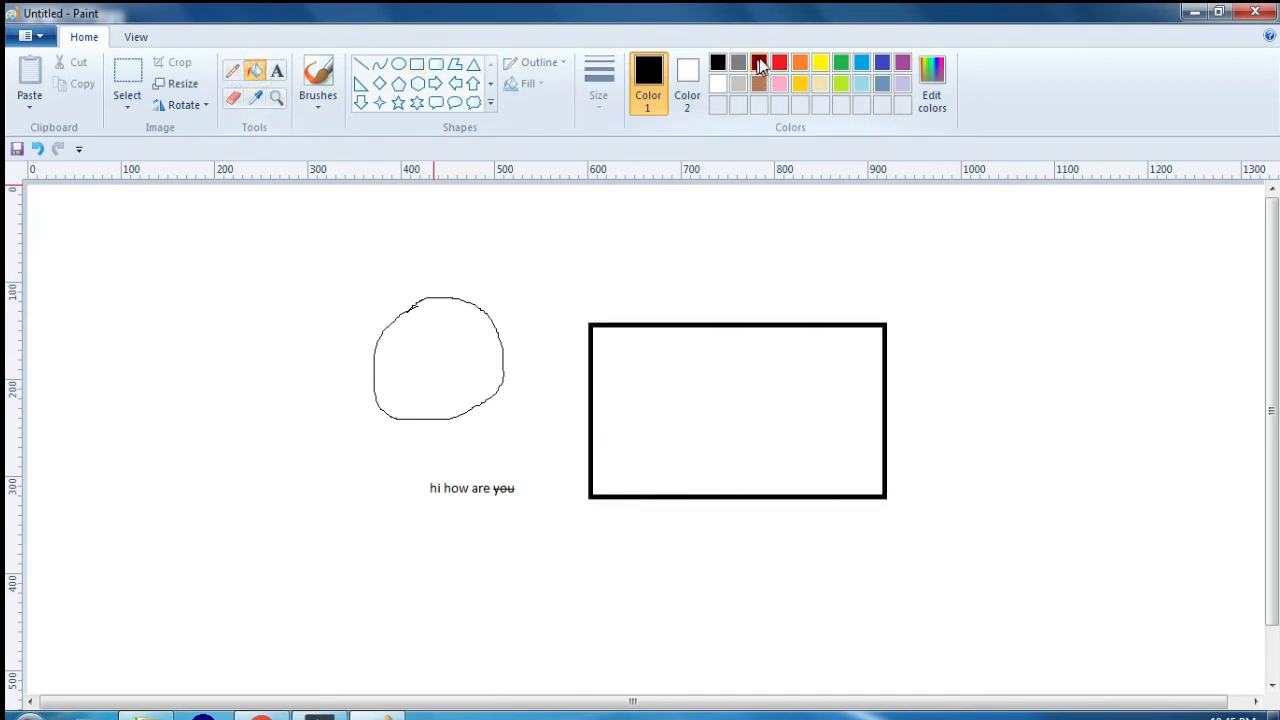
click(779, 63)
click(728, 362)
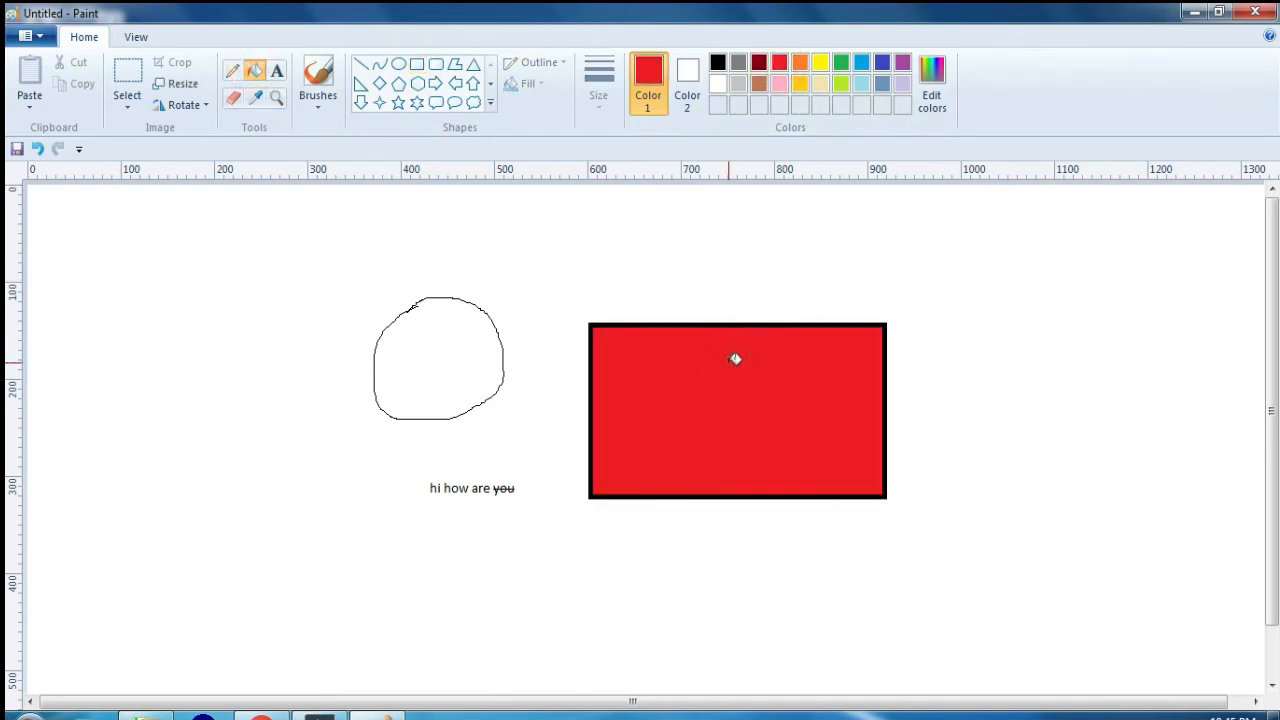
Step: Add a text box reading "apna computer" inside the red rectangle and make its background transparent
click(278, 74)
drag(634, 376, 829, 430)
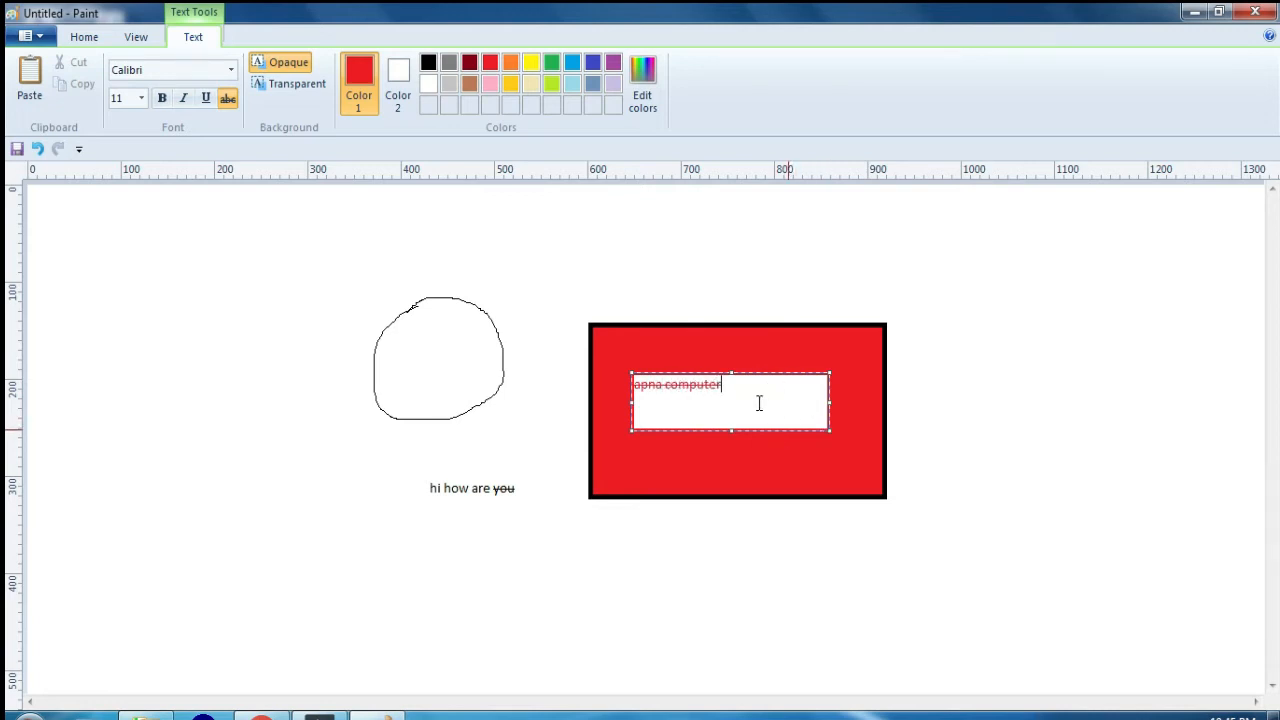
click(300, 88)
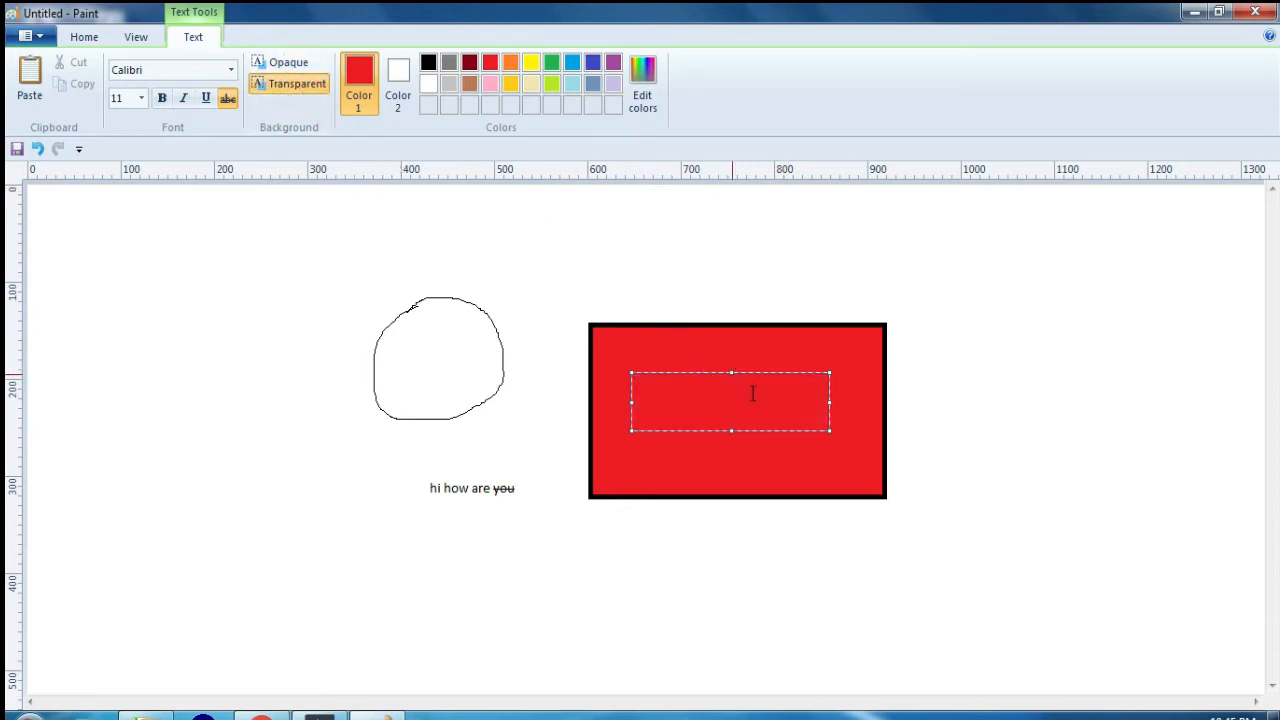
Step: Recolor the "apna computer" text green
triple_click(750, 385)
click(551, 63)
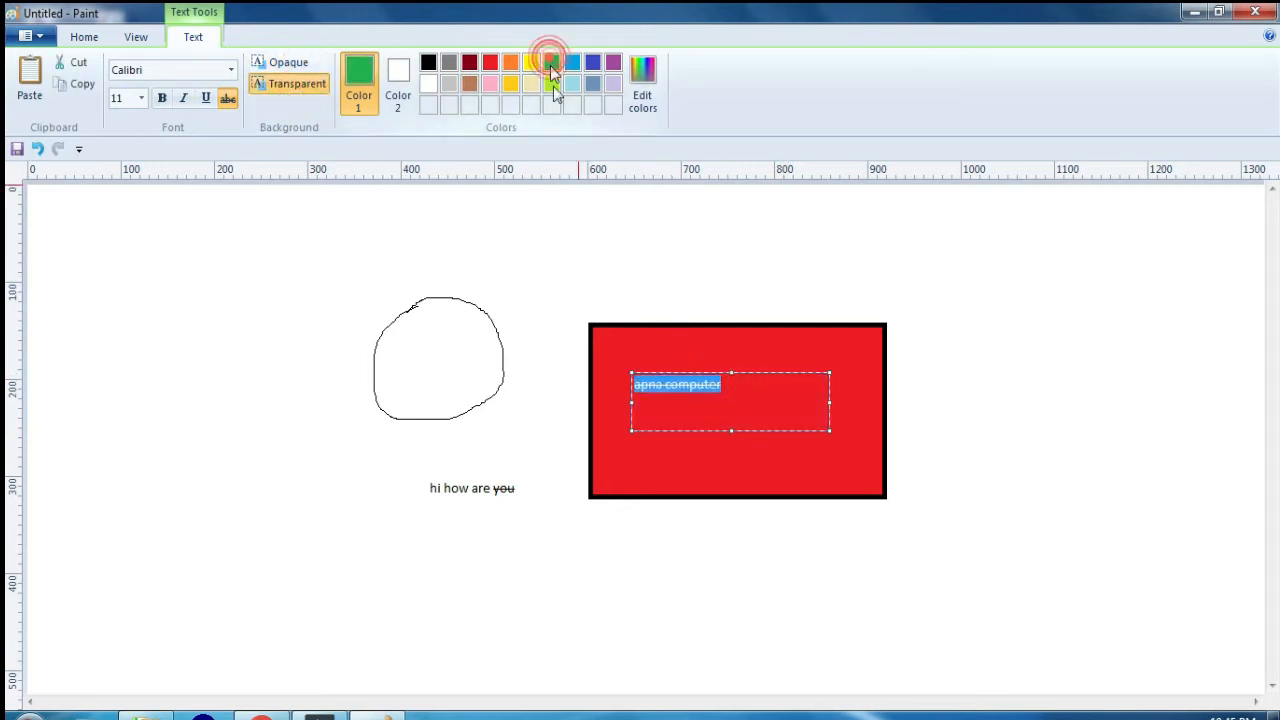
click(748, 380)
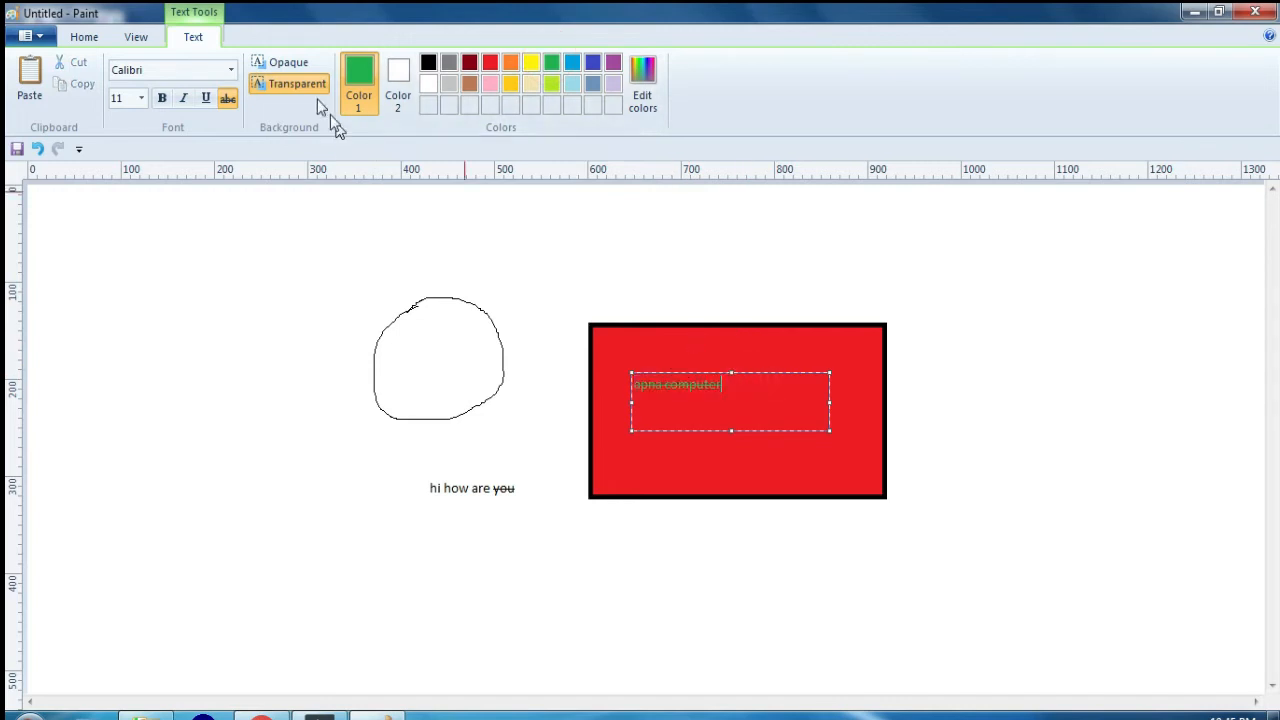
Step: Compare opaque and transparent backgrounds for the "apna computer" text box and leave it opaque
click(295, 66)
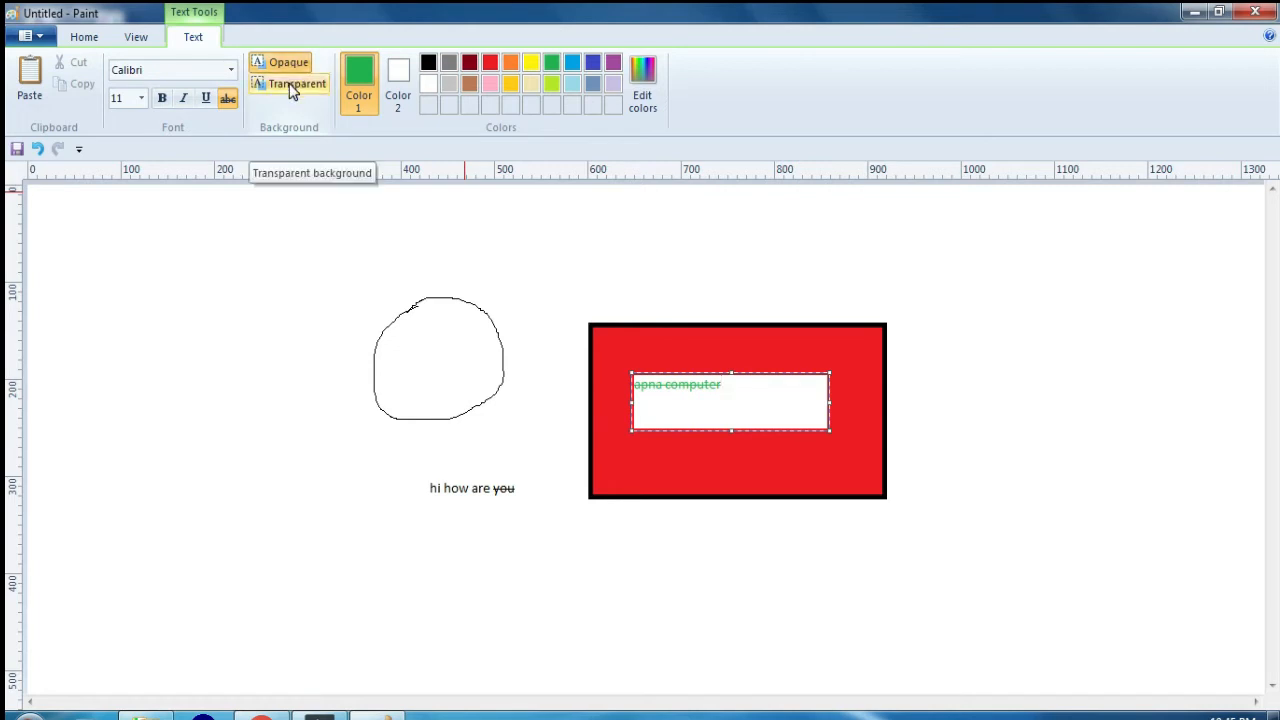
click(291, 87)
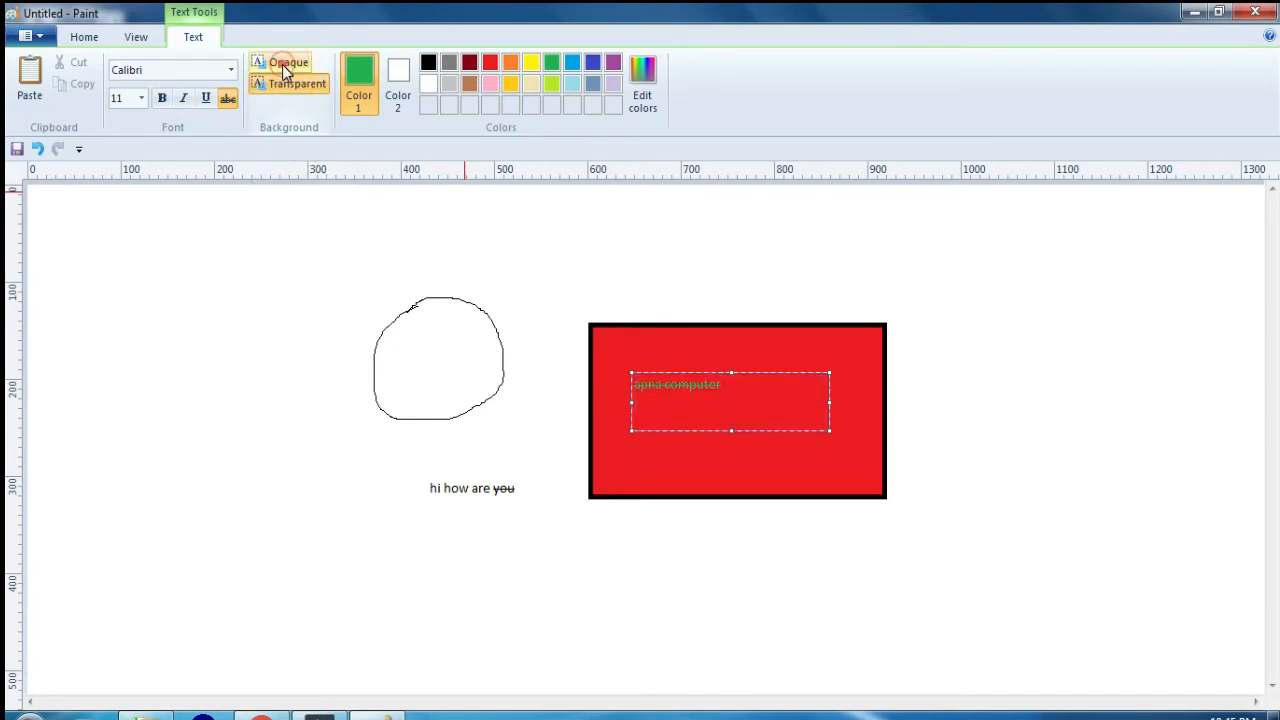
click(283, 64)
Step: Try dark red, orange, indigo, yellow, rose, gray and black as Color 1 without selecting the text
click(469, 62)
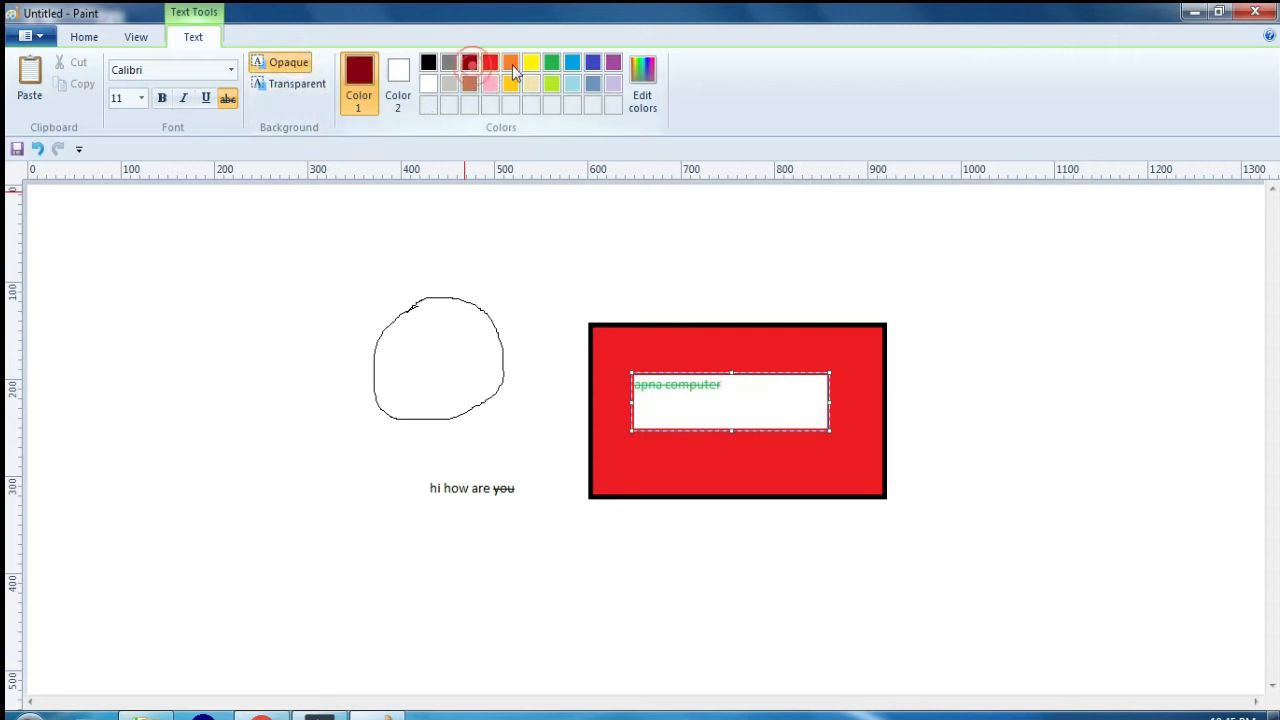
click(510, 62)
click(592, 62)
click(530, 64)
click(490, 83)
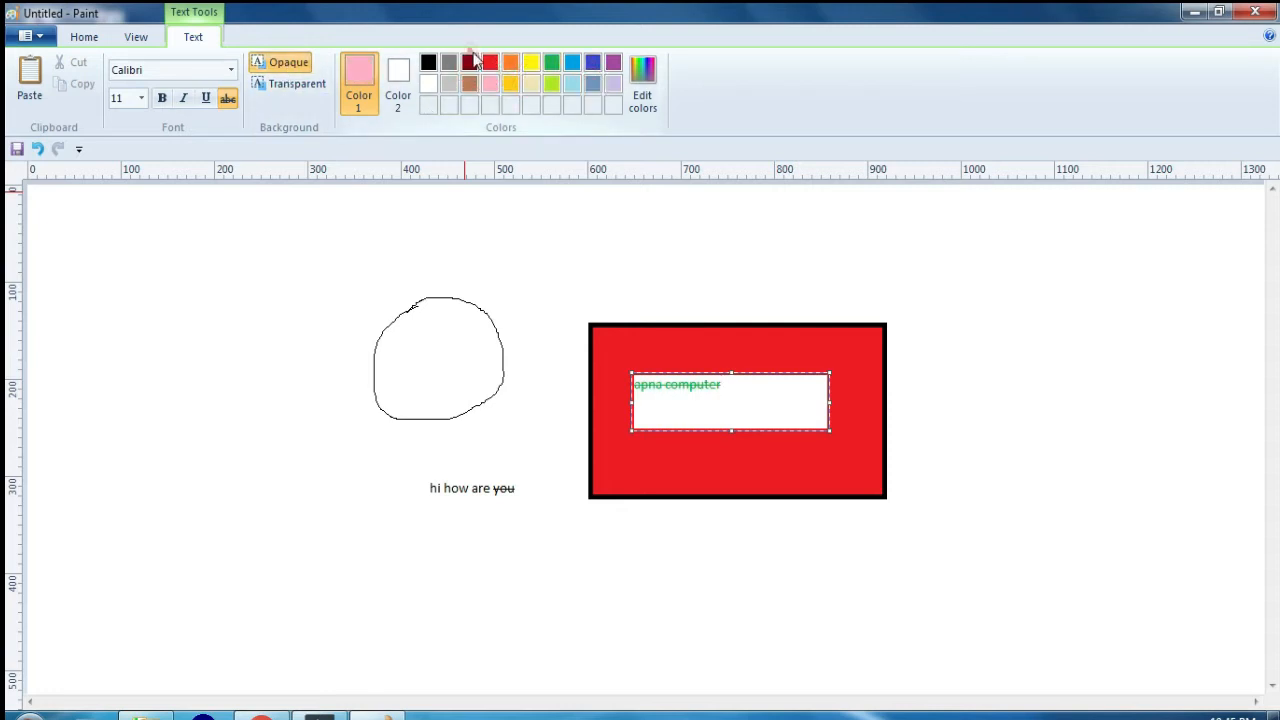
click(528, 63)
click(449, 62)
click(428, 62)
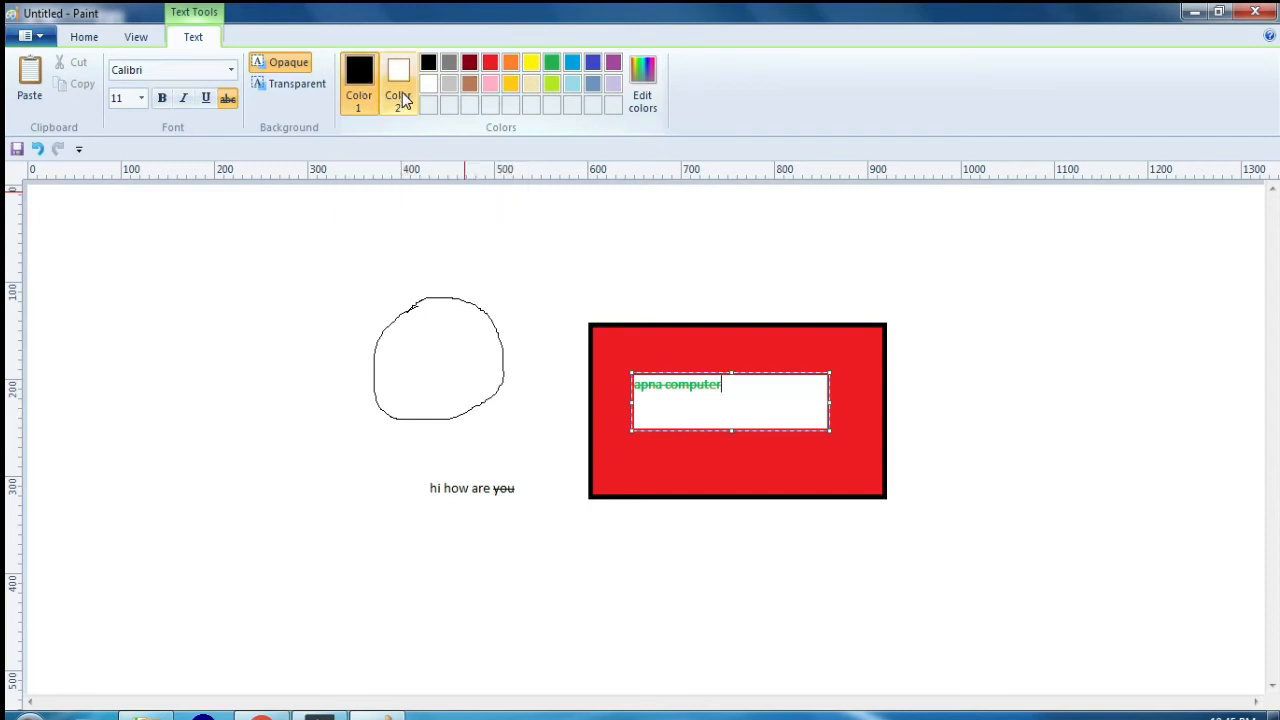
Step: Select the "apna computer" text and change its color to red
triple_click(741, 384)
click(490, 62)
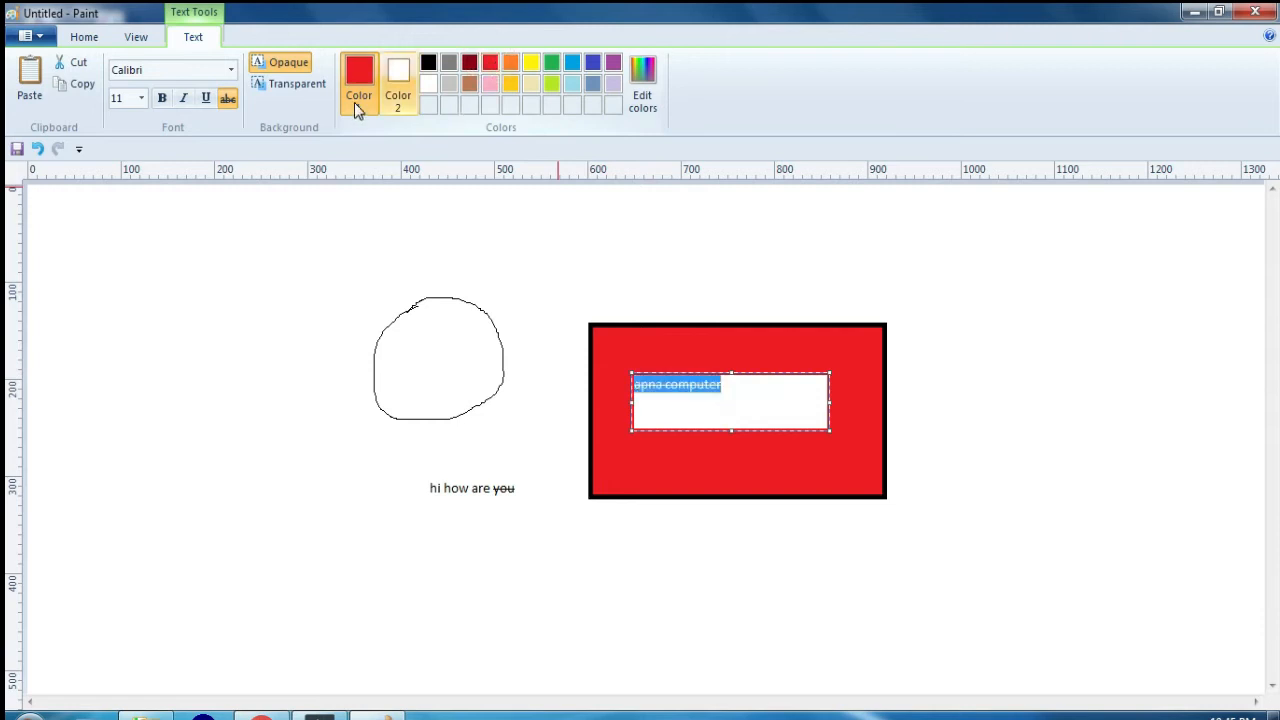
click(743, 383)
Step: Give the text box a lime background, replace it with custom gold (RGB 218, 179, 41), and place the text on the canvas
triple_click(754, 383)
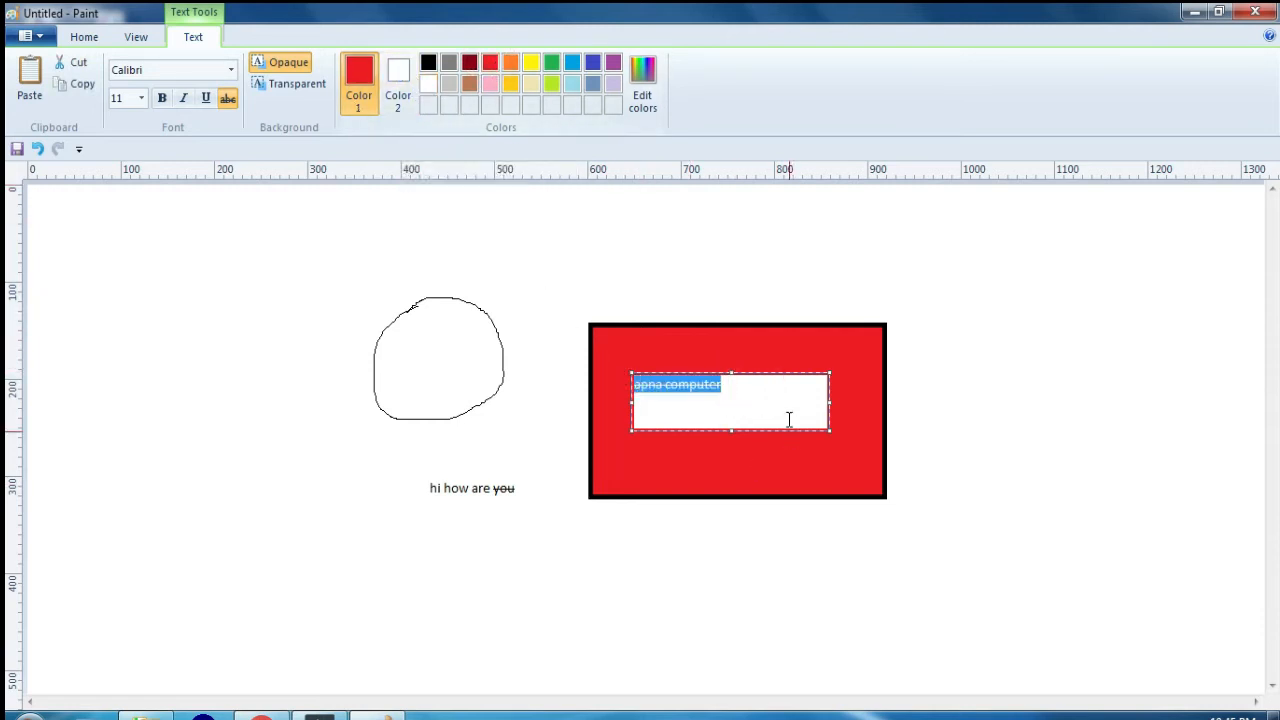
click(398, 80)
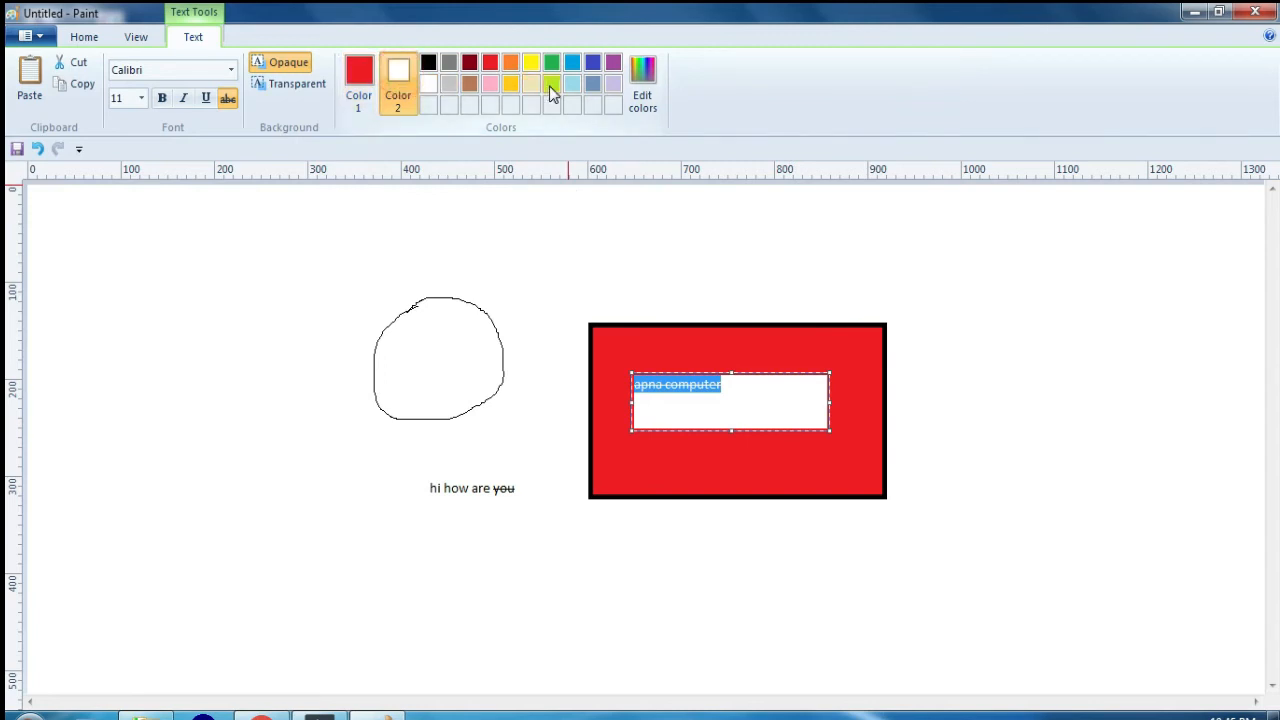
click(551, 83)
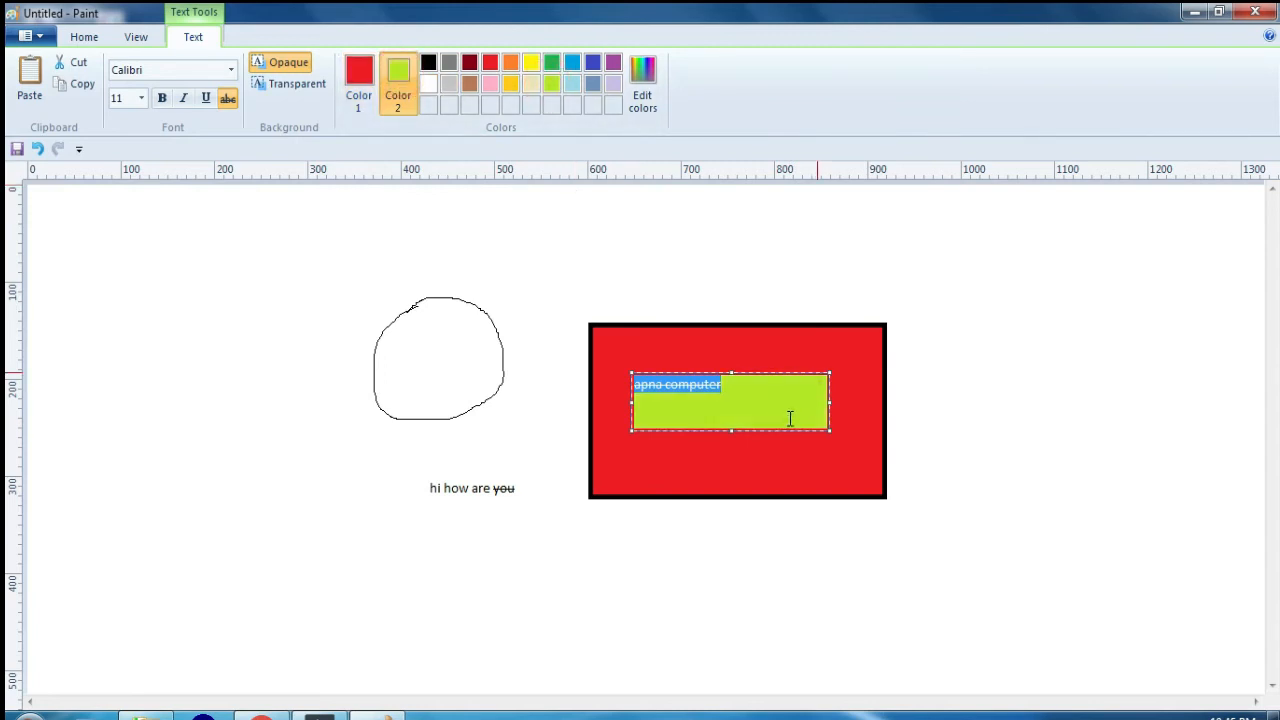
click(642, 85)
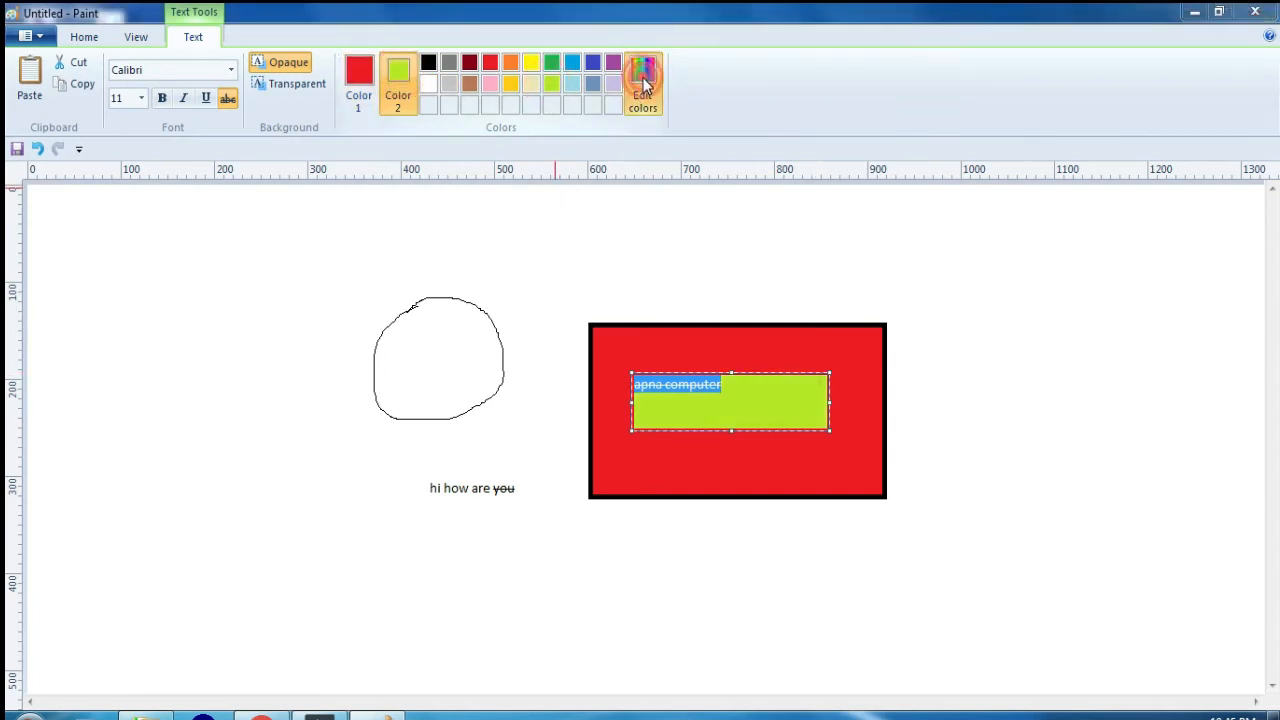
mouse_move(690, 293)
mouse_down()
mouse_move(708, 334)
mouse_move(683, 268)
mouse_move(679, 325)
mouse_move(670, 293)
mouse_up()
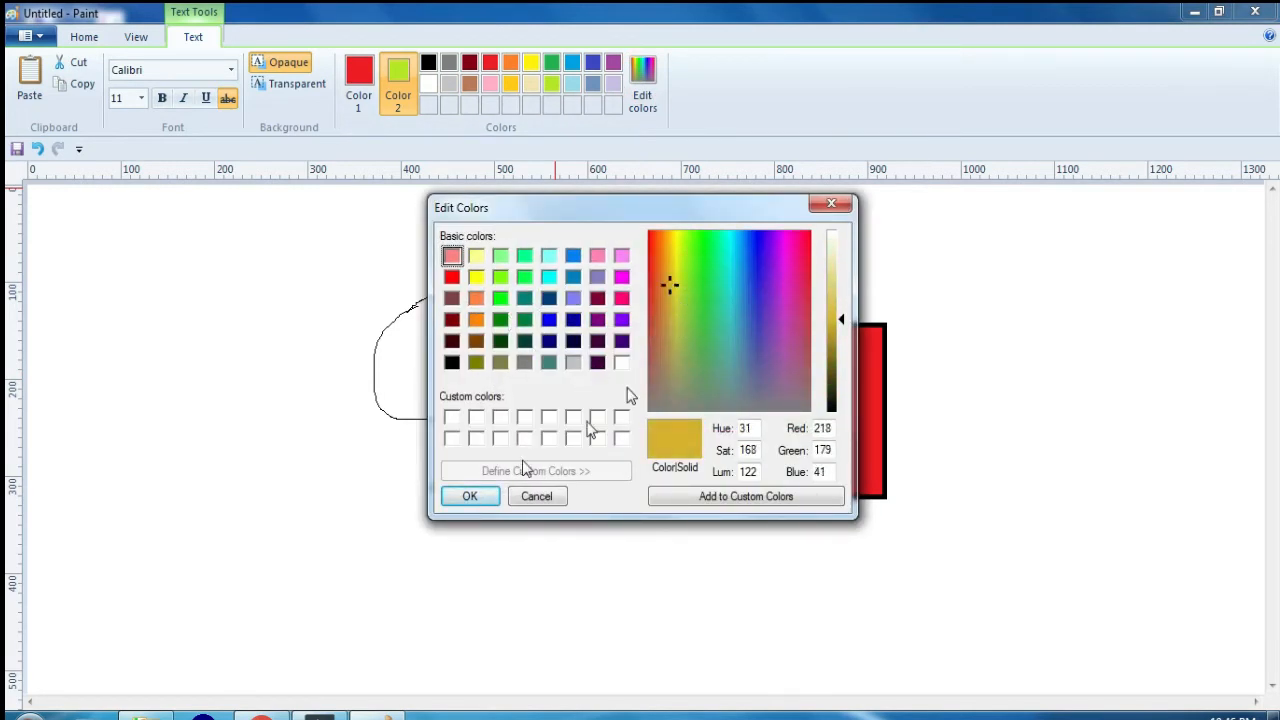
click(469, 496)
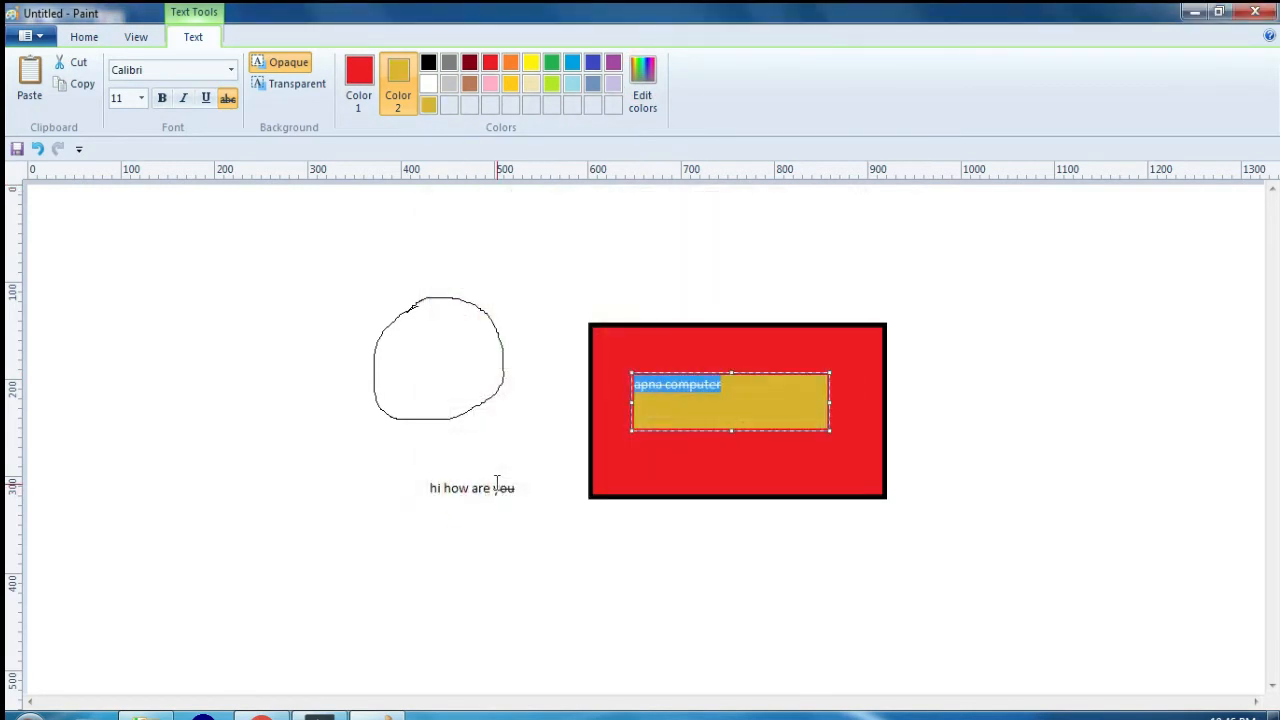
click(371, 450)
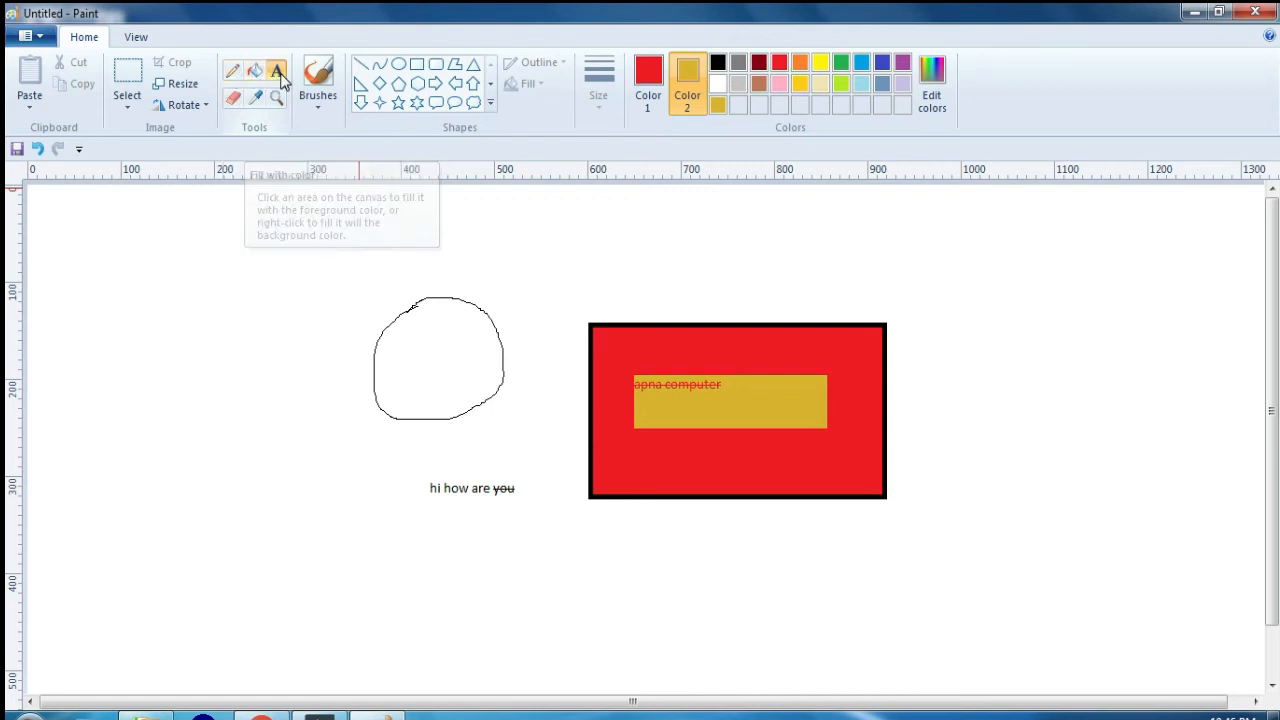
Step: Scribble across the freehand circle with the eraser while Color 2 is gold
click(232, 97)
mouse_move(374, 320)
mouse_down()
mouse_move(574, 321)
mouse_move(414, 342)
mouse_move(534, 348)
mouse_up()
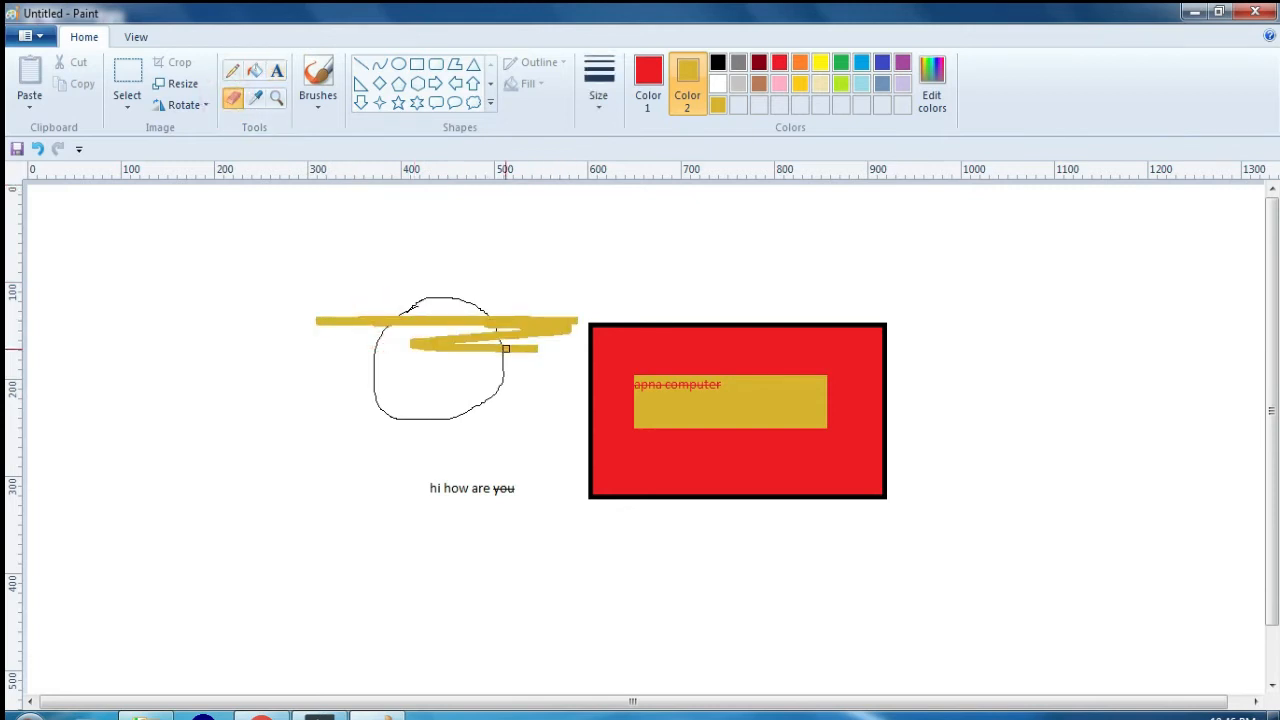
Step: Set Color 2 to white, enlarge the eraser and erase the whole drawing from the canvas
click(717, 83)
click(648, 72)
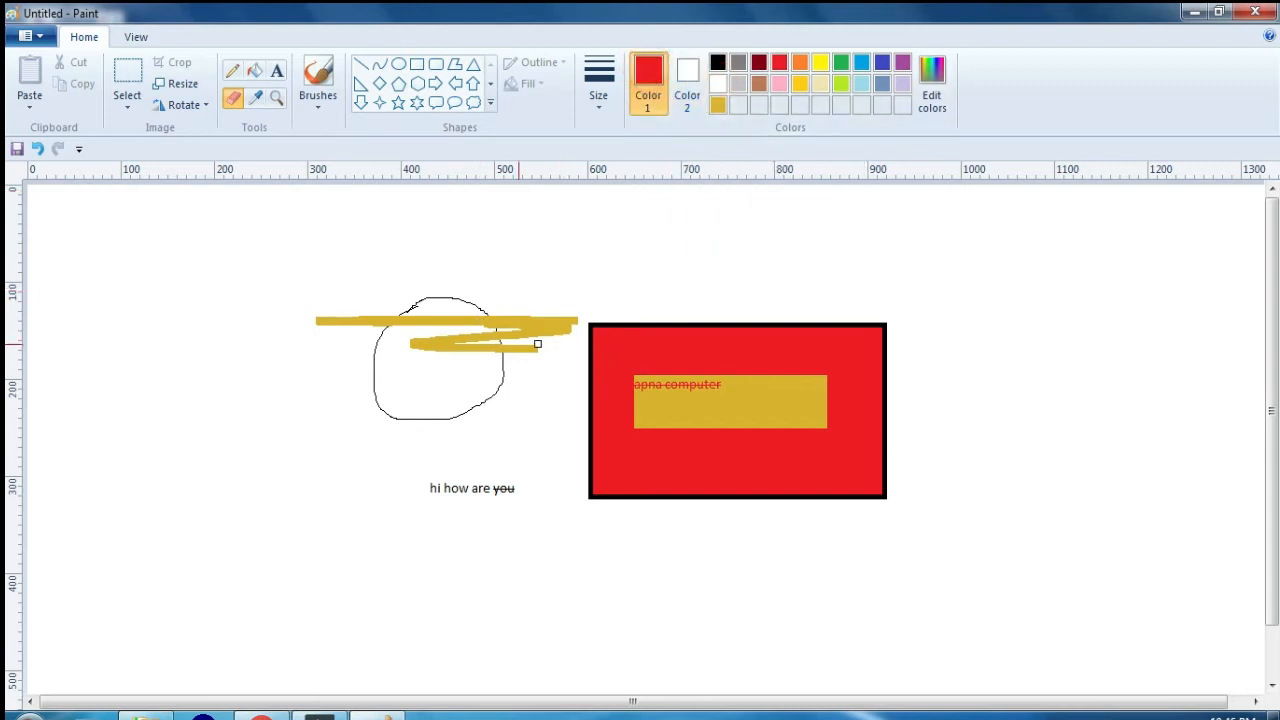
mouse_move(531, 343)
mouse_down()
mouse_move(662, 336)
mouse_move(389, 335)
mouse_move(561, 317)
mouse_up()
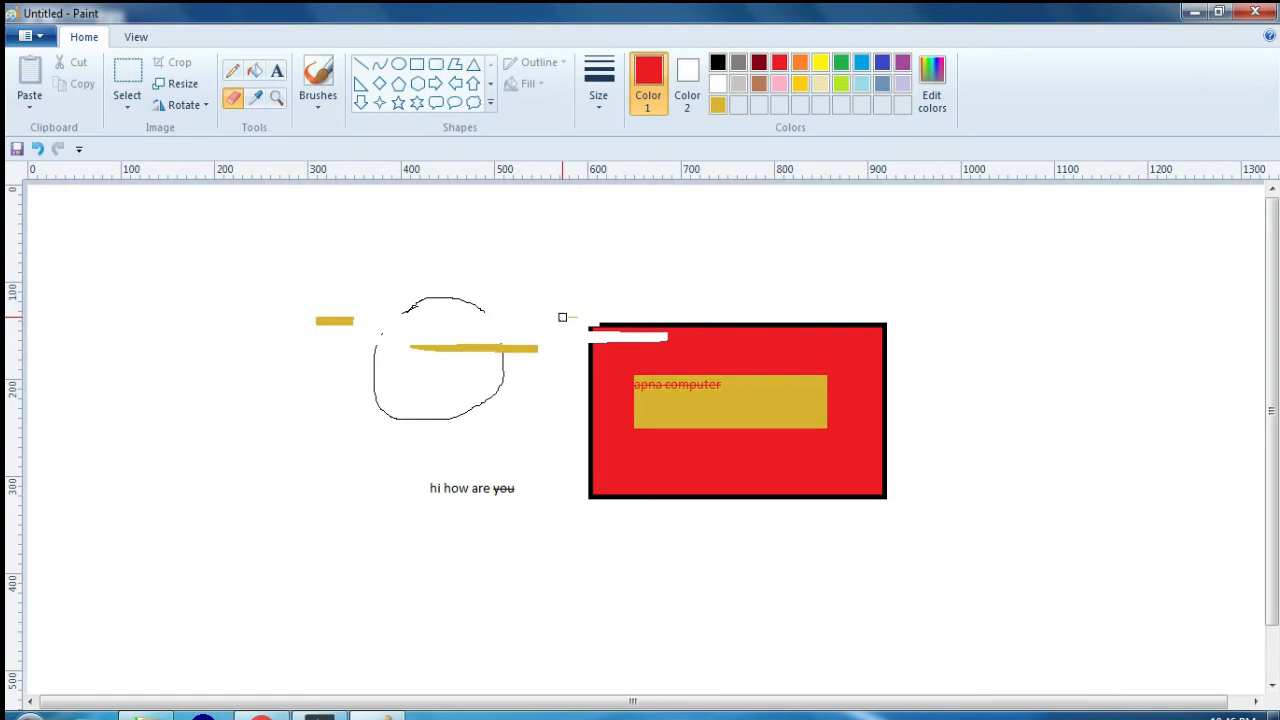
key(ctrl+plus)
key(ctrl+plus)
key(ctrl+plus)
key(ctrl+plus)
key(ctrl+plus)
key(ctrl+plus)
key(ctrl+plus)
key(ctrl+plus)
mouse_move(289, 314)
mouse_down()
mouse_move(814, 316)
mouse_move(883, 334)
mouse_move(389, 334)
mouse_move(876, 366)
mouse_move(441, 379)
mouse_move(535, 410)
mouse_move(853, 394)
mouse_move(621, 442)
mouse_move(526, 480)
mouse_move(920, 477)
mouse_move(649, 421)
mouse_move(1063, 415)
mouse_up()
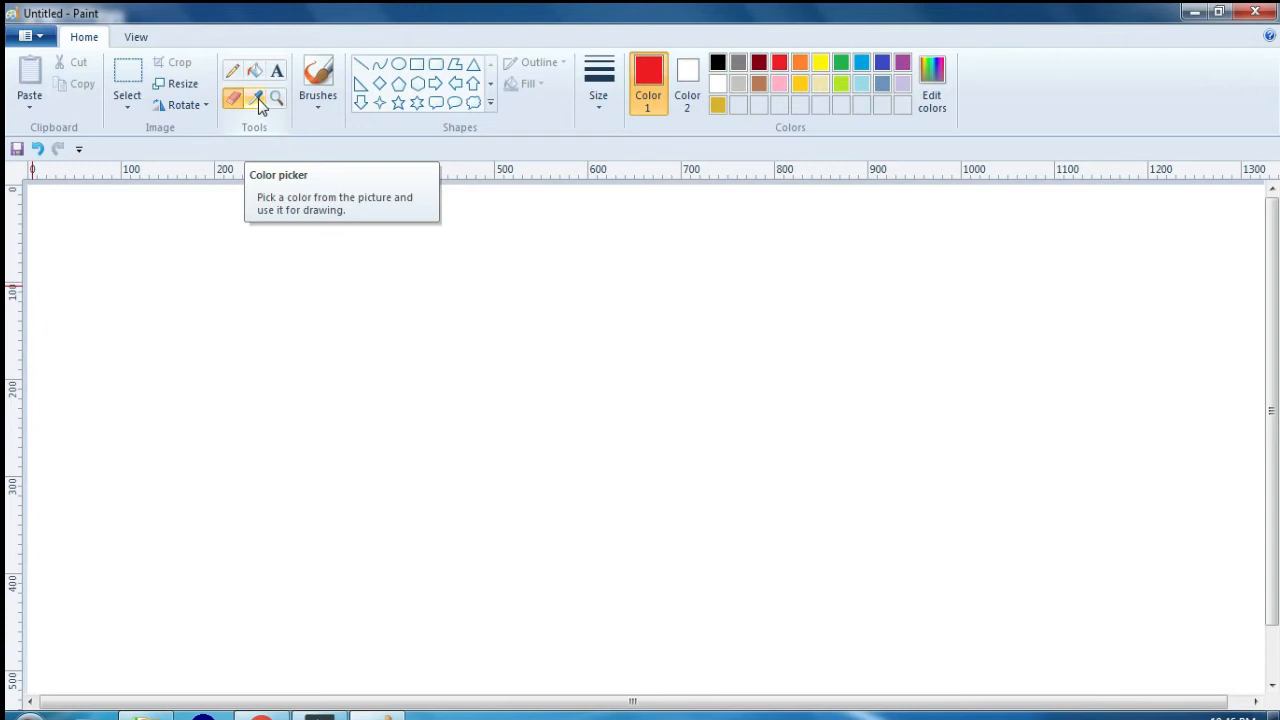
Step: Draw two red-outlined ellipses, about 150 by 160 px and 190 by 195 px, and fill the smaller one with red
click(397, 65)
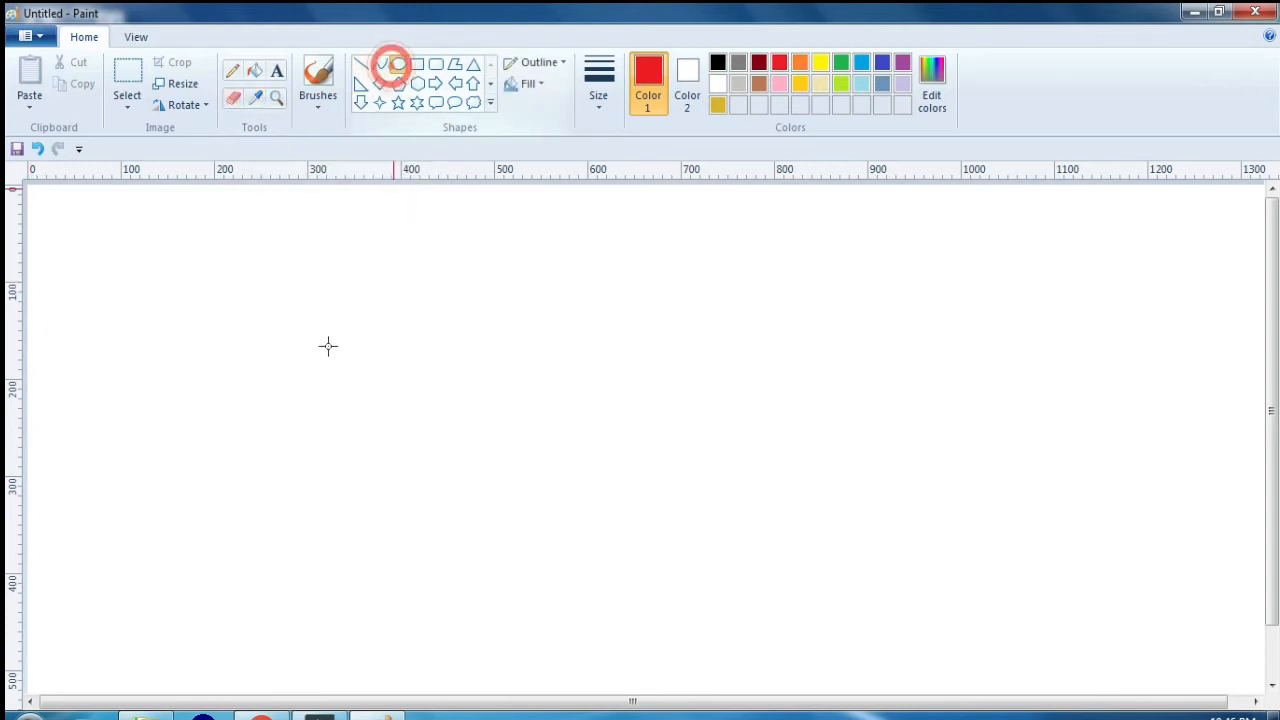
drag(175, 317, 318, 474)
drag(567, 318, 748, 507)
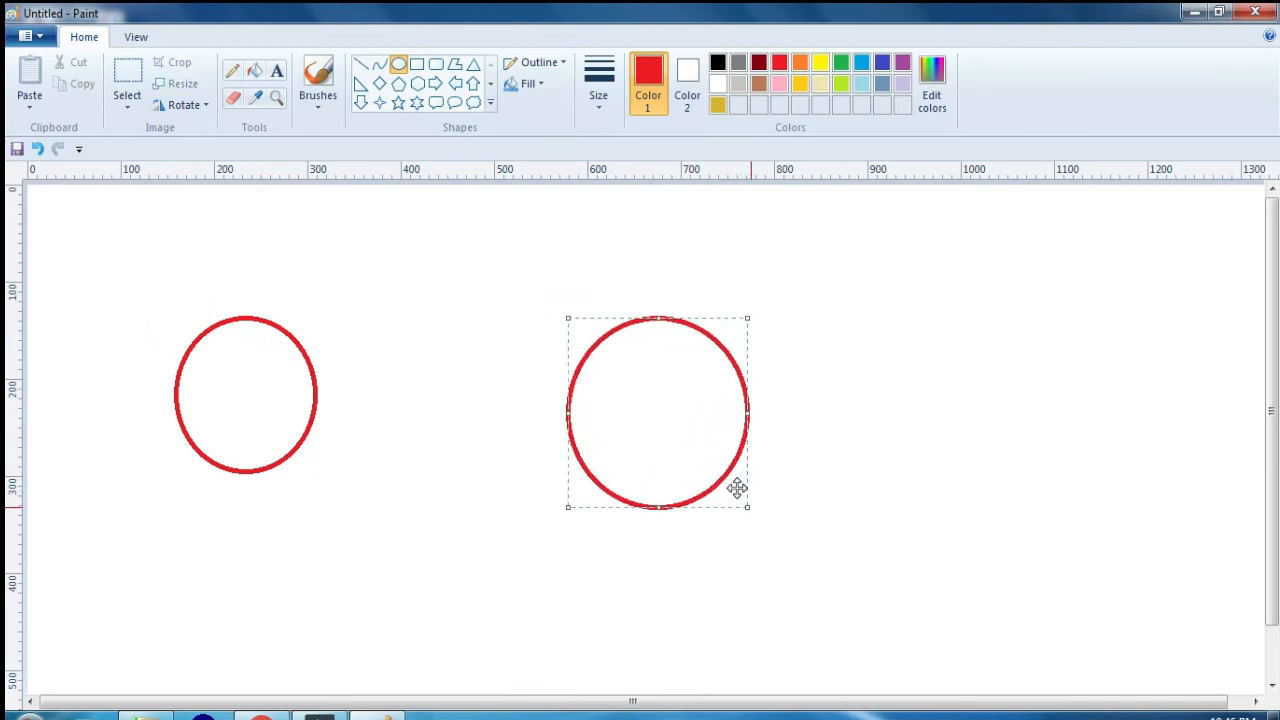
click(254, 70)
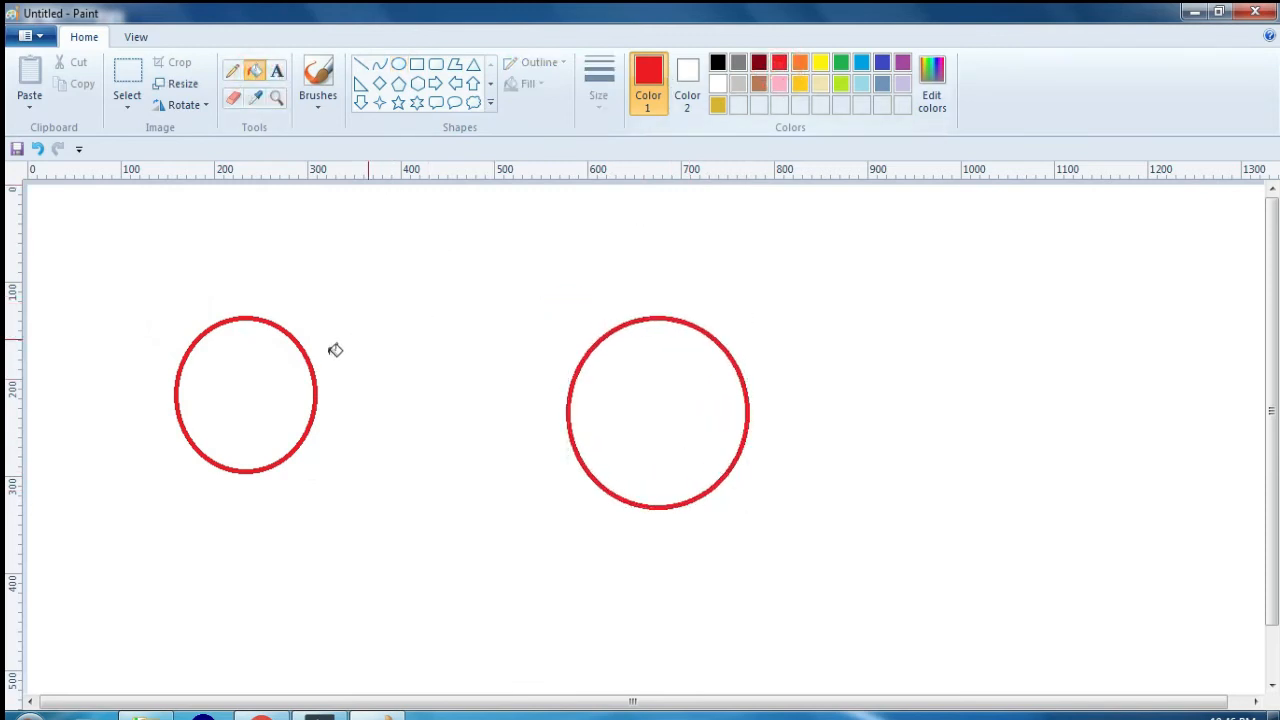
click(279, 366)
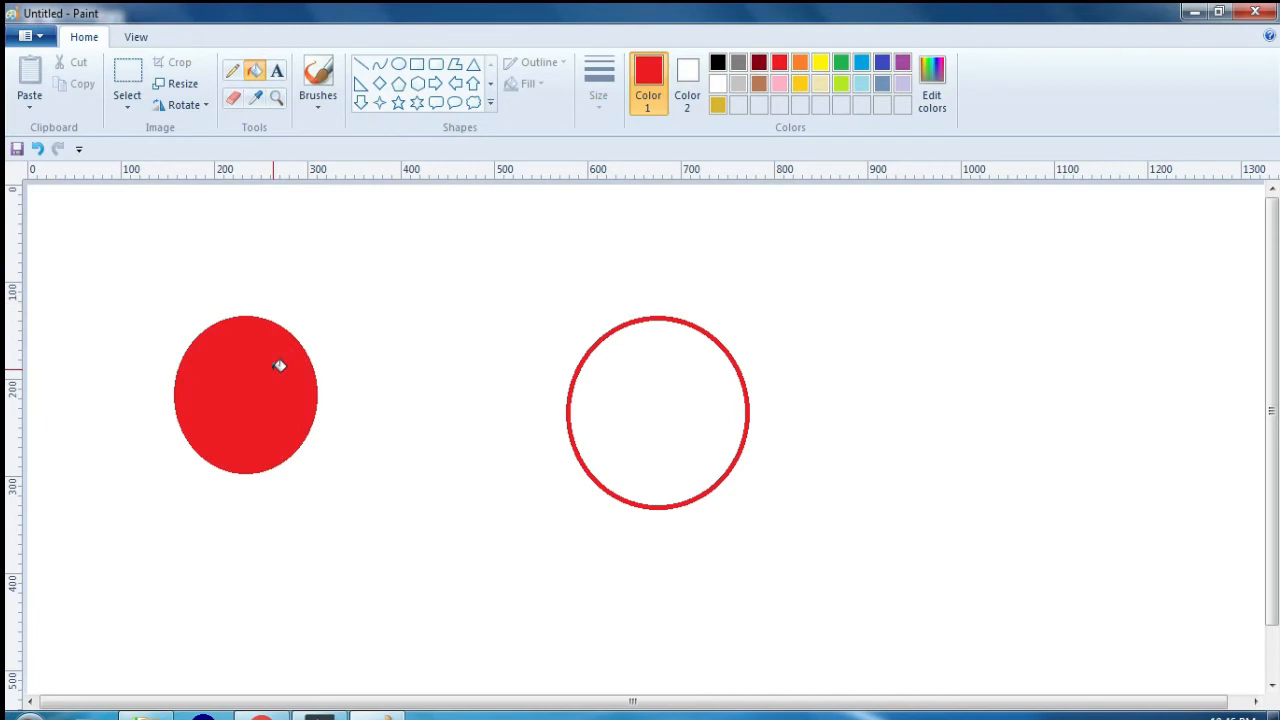
Step: Sample red from the filled ellipse with the Color picker and try it as a fill in the larger ellipse
click(256, 98)
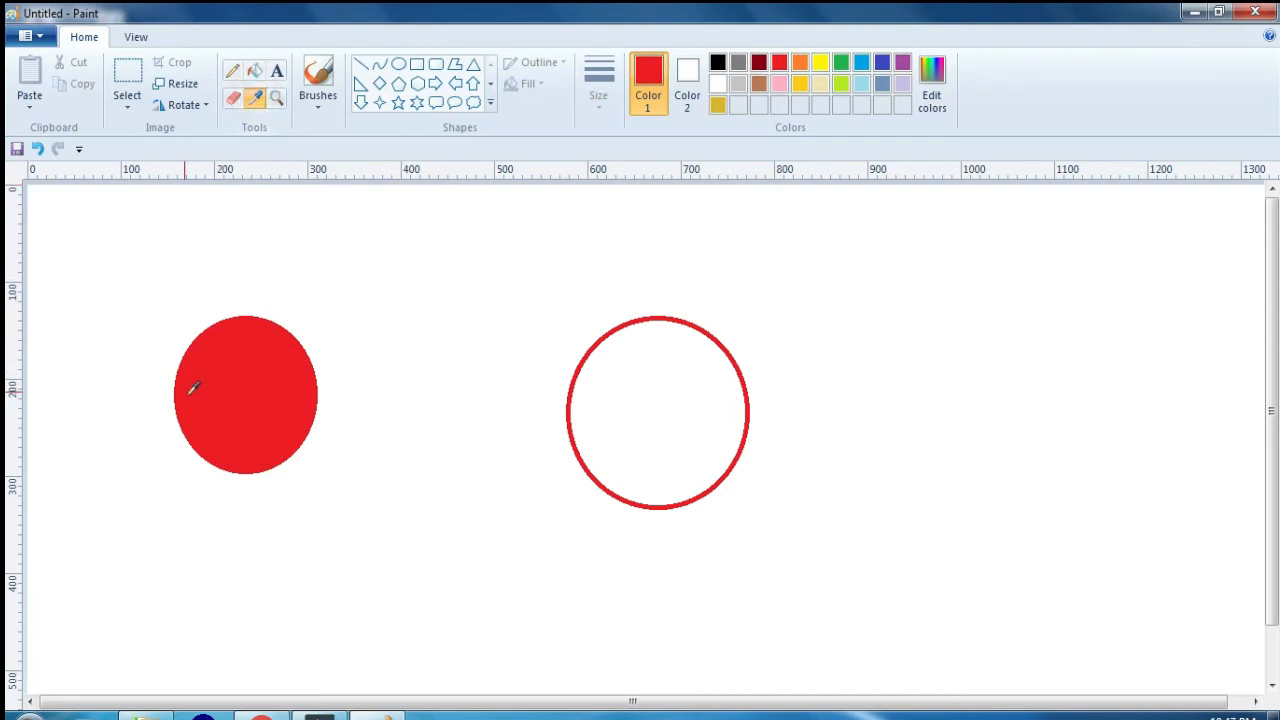
click(263, 376)
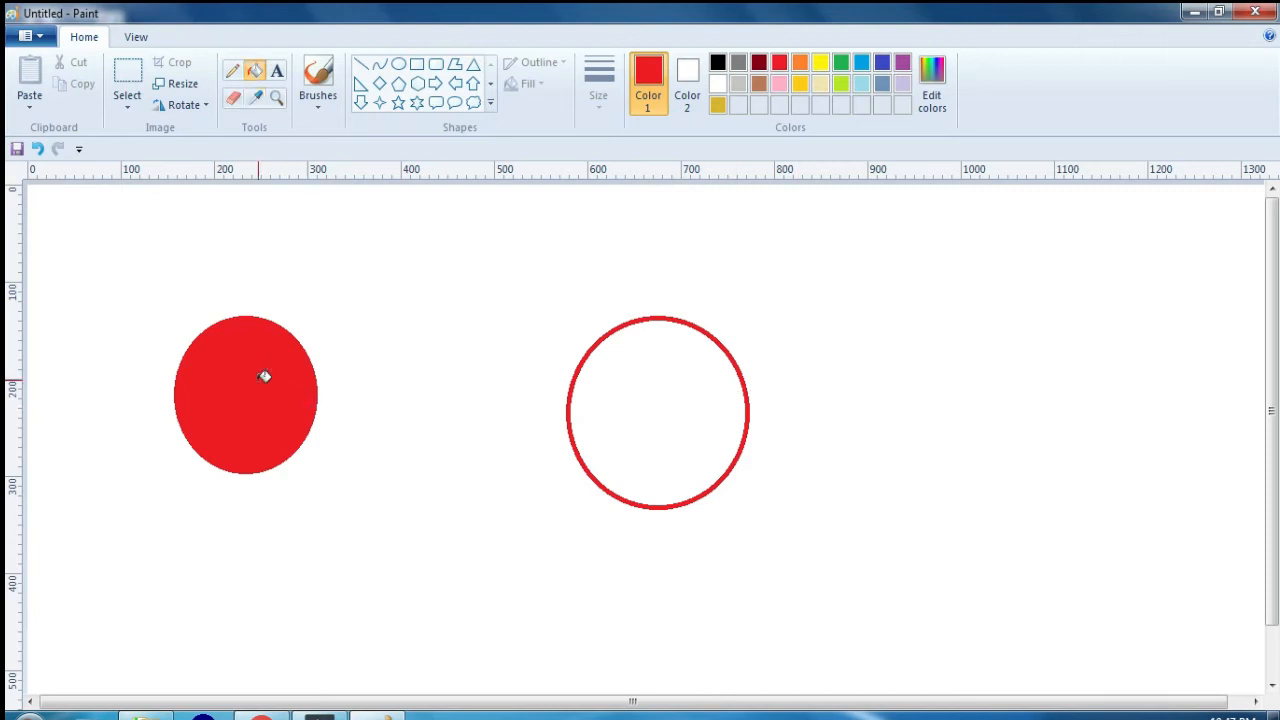
click(645, 377)
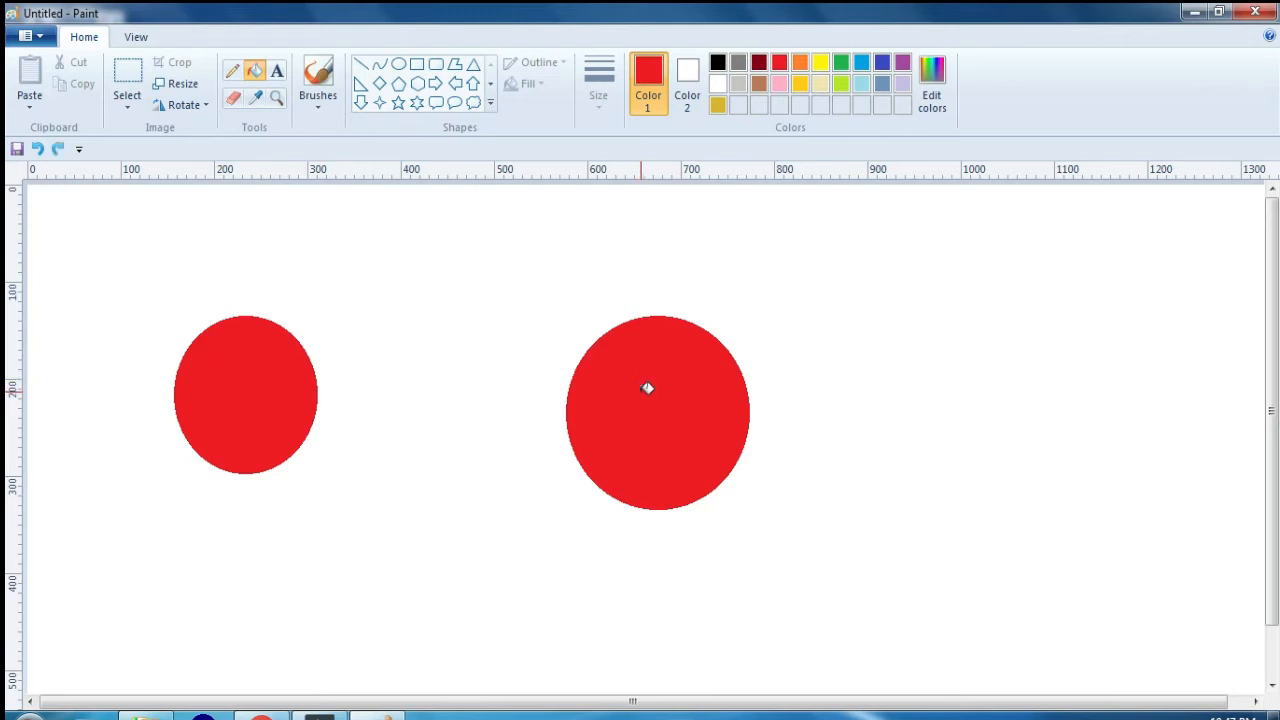
key(ctrl+z)
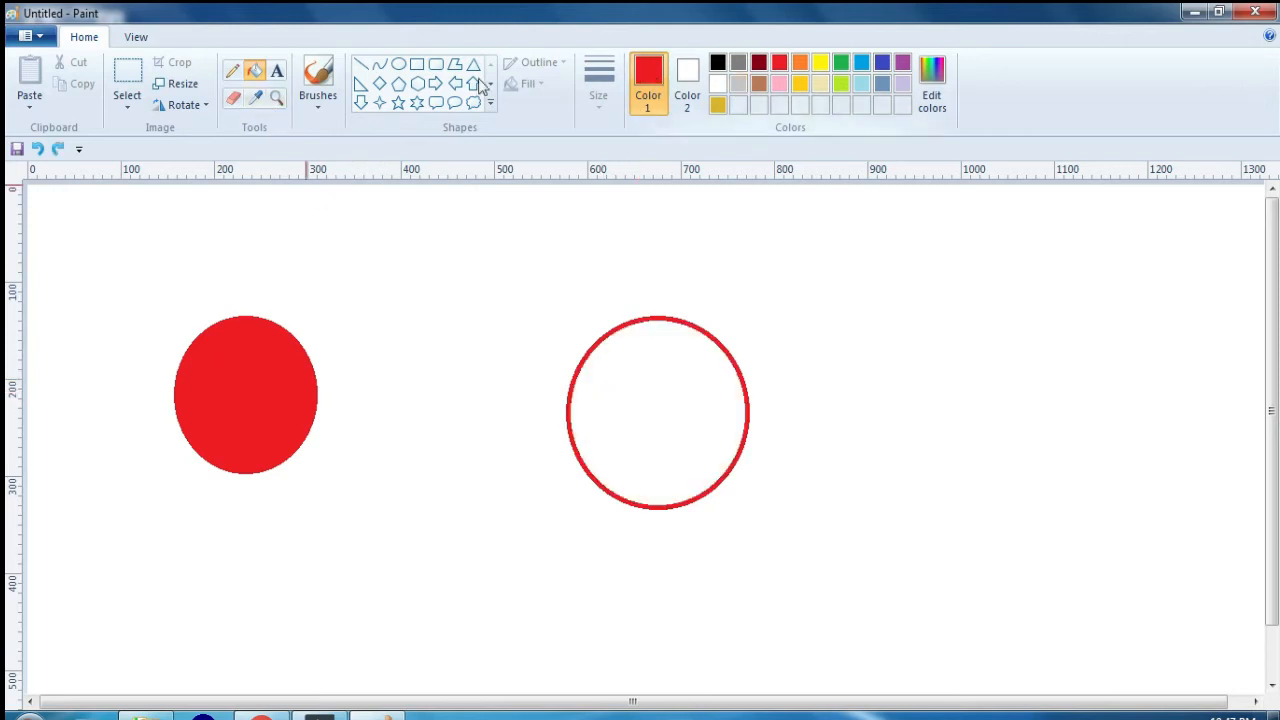
Step: Draw a rectangle about 130 by 145 px between the two ellipses and give it a green outline and fill
click(417, 63)
drag(366, 224, 485, 361)
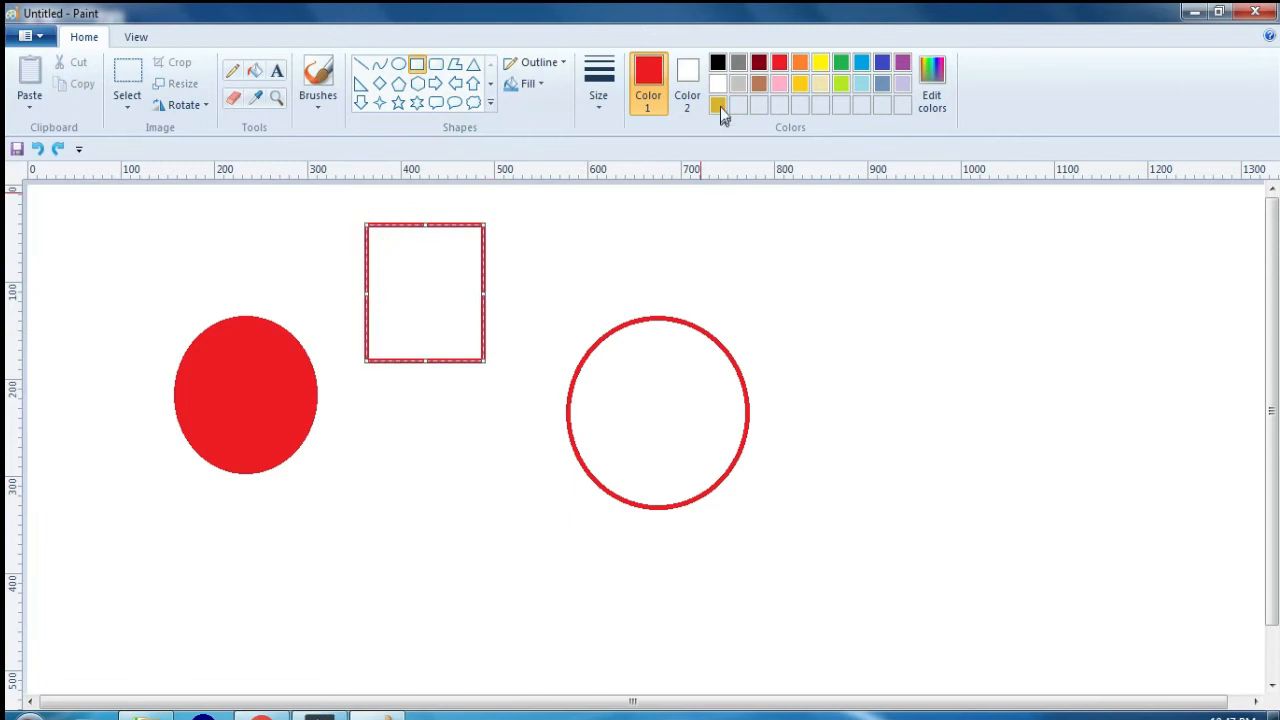
click(838, 62)
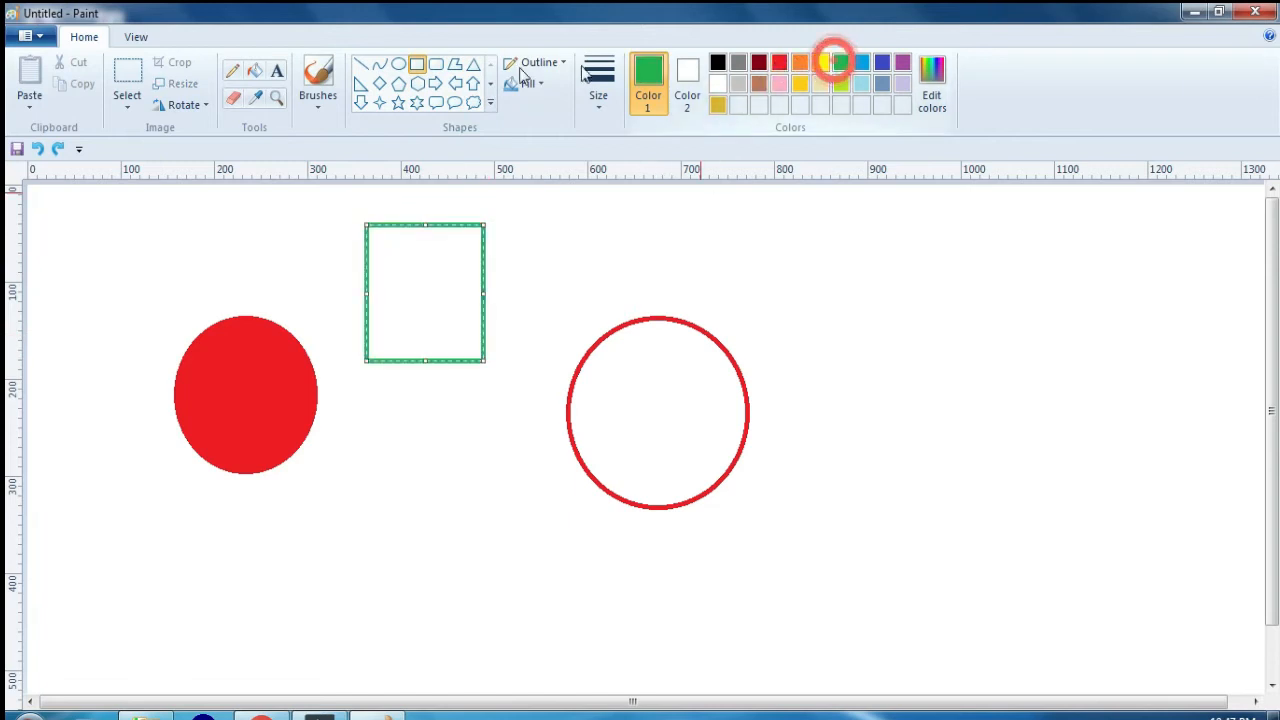
click(255, 70)
click(415, 268)
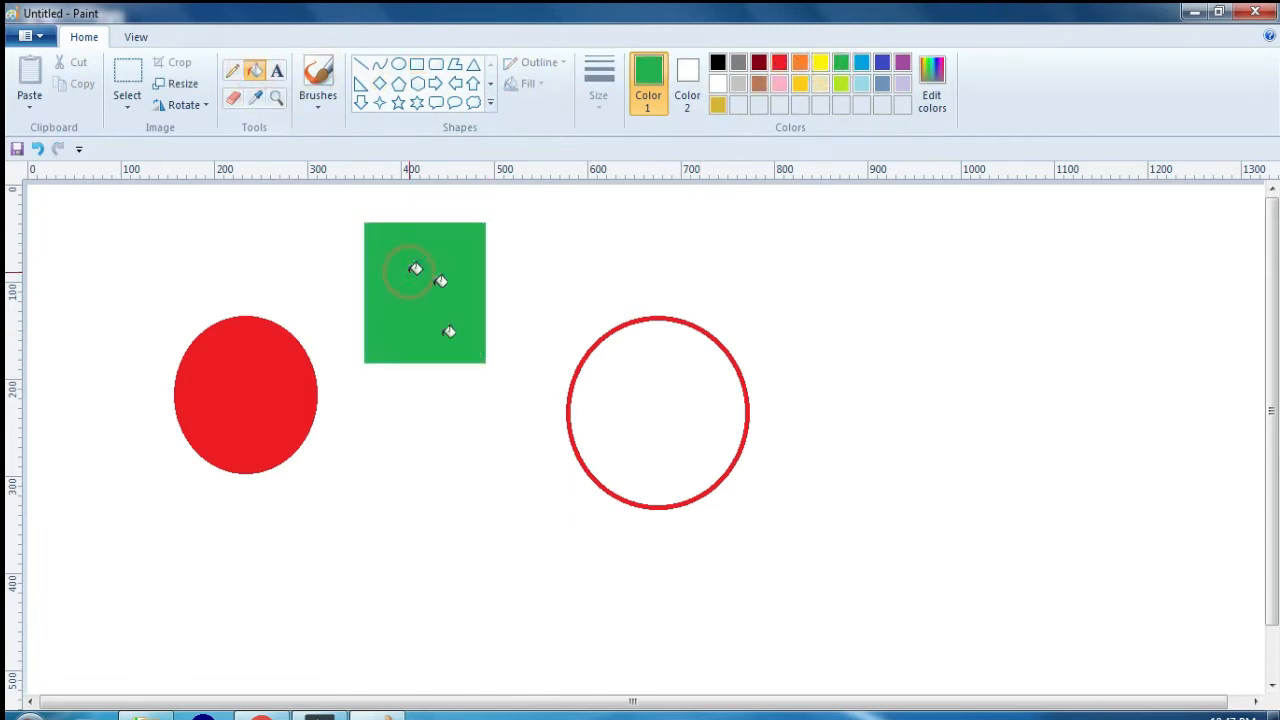
Step: Sample red from the smaller ellipse with the Color picker and fill the larger ellipse with it
click(257, 97)
click(262, 373)
click(646, 384)
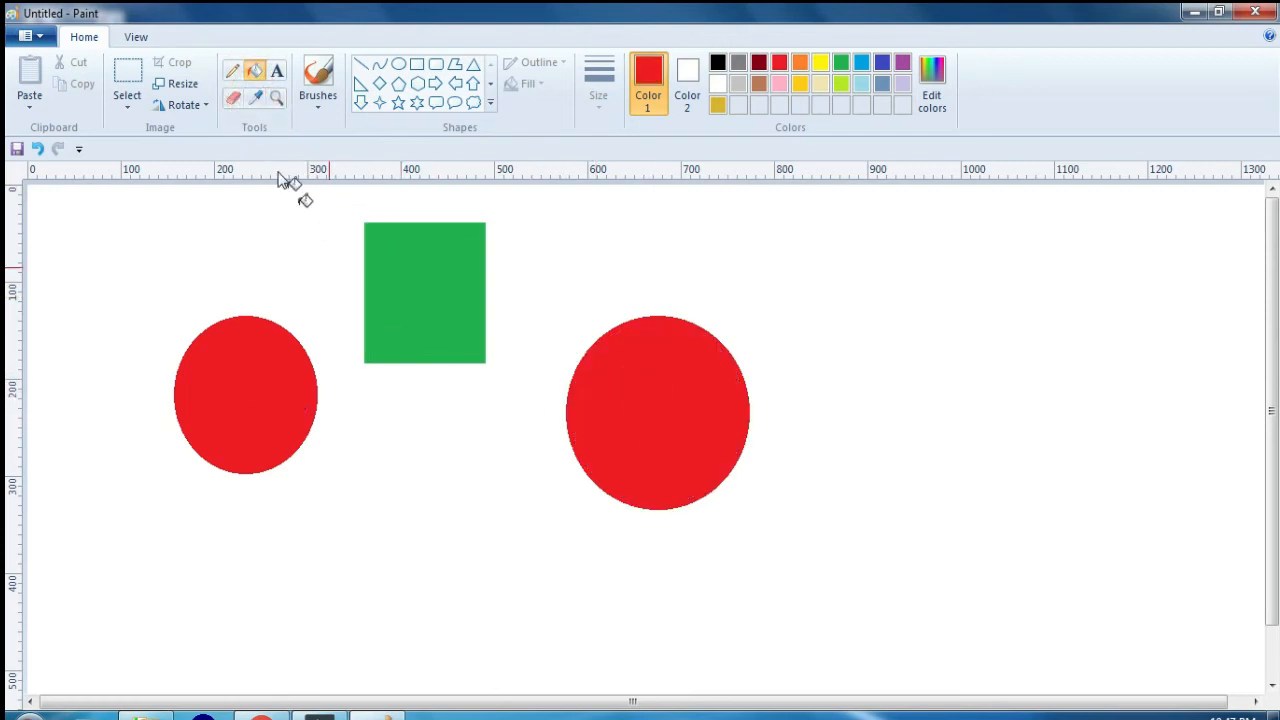
Step: Sample green from the rectangle with the Color picker and fill the larger ellipse with it
click(259, 99)
click(414, 268)
click(622, 424)
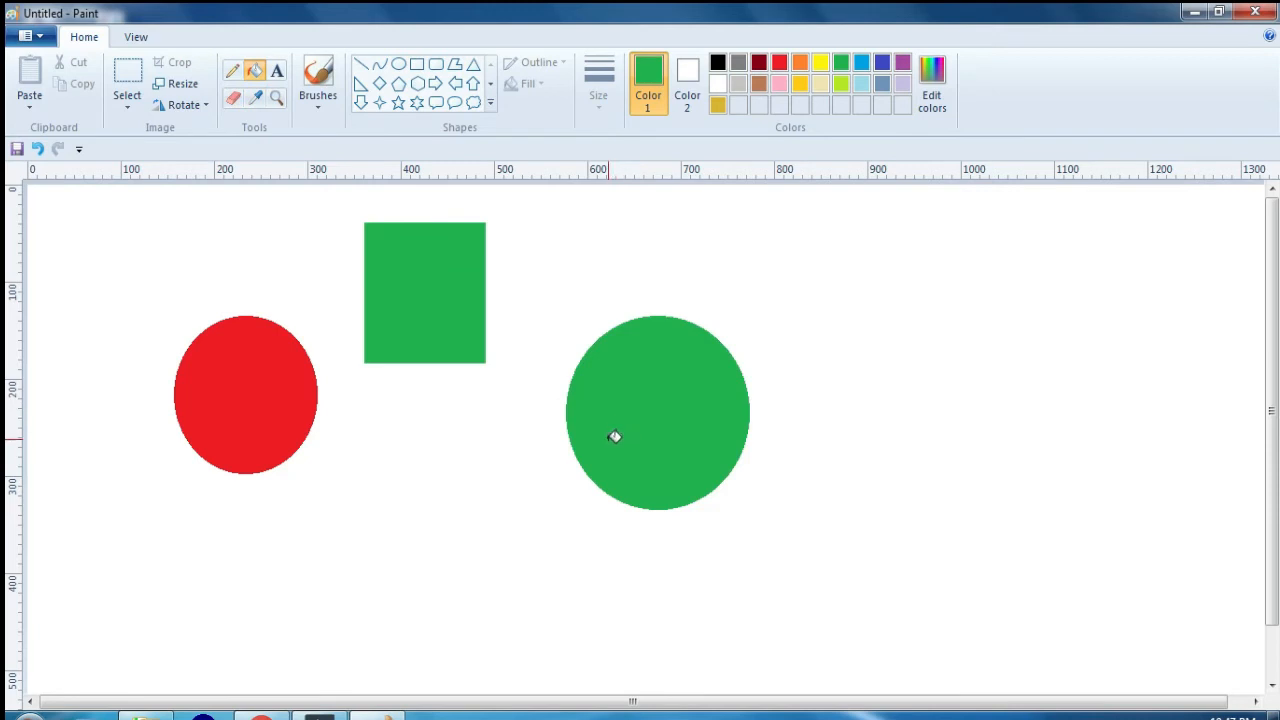
Step: Try the Magnifier by zooming in on the shapes and back out twice, ending with the whole canvas shown small
click(279, 104)
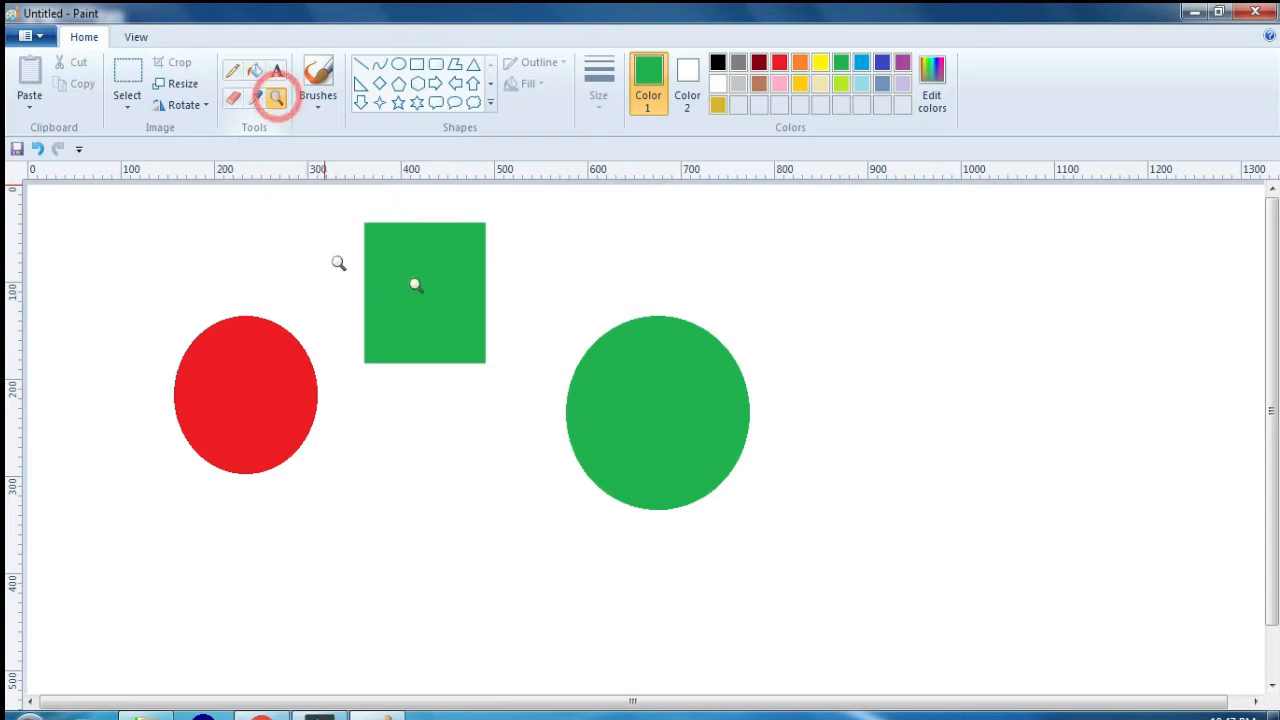
click(488, 367)
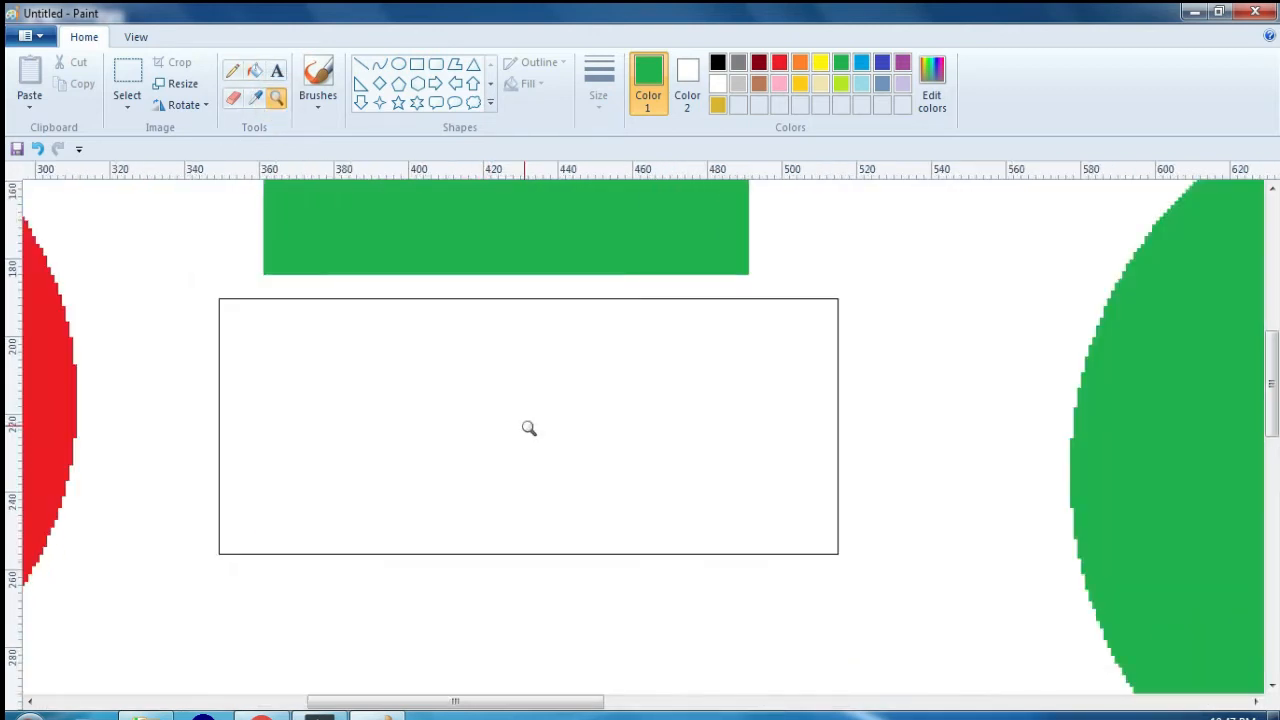
scroll(529, 428, down, 3)
scroll(523, 430, right, 5)
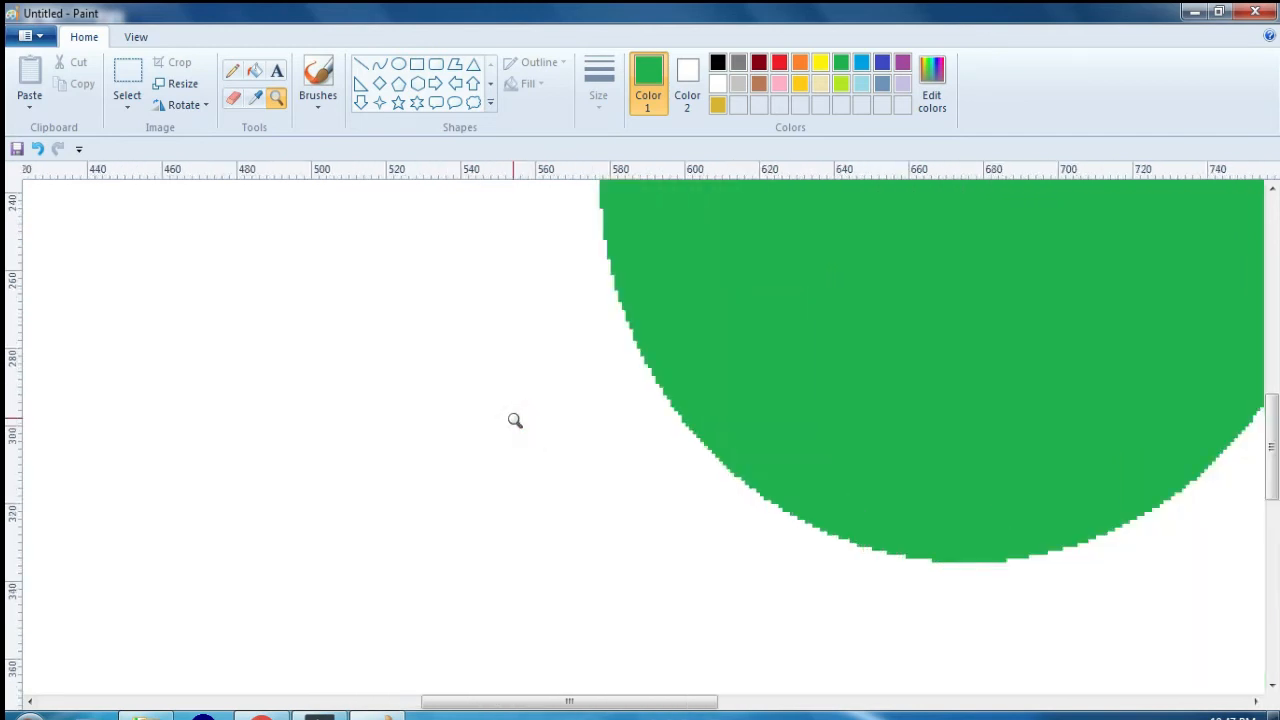
right_click(514, 420)
right_click(514, 424)
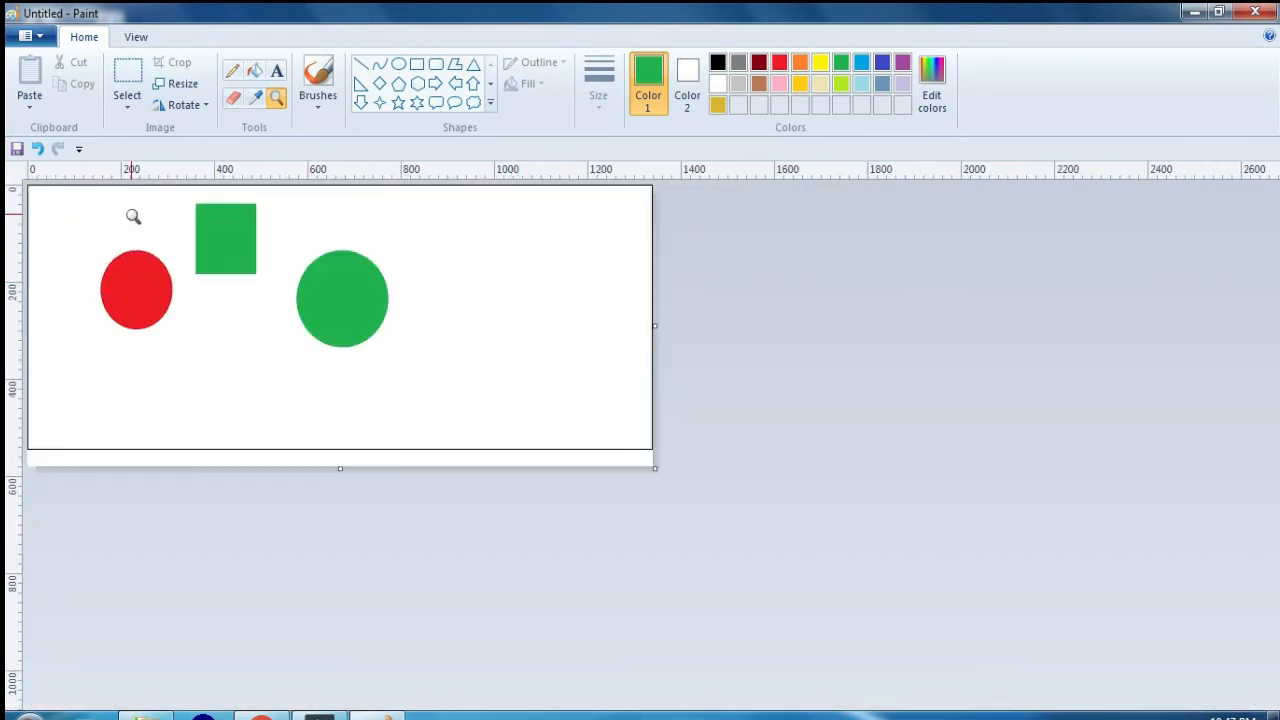
click(133, 216)
click(557, 371)
click(614, 434)
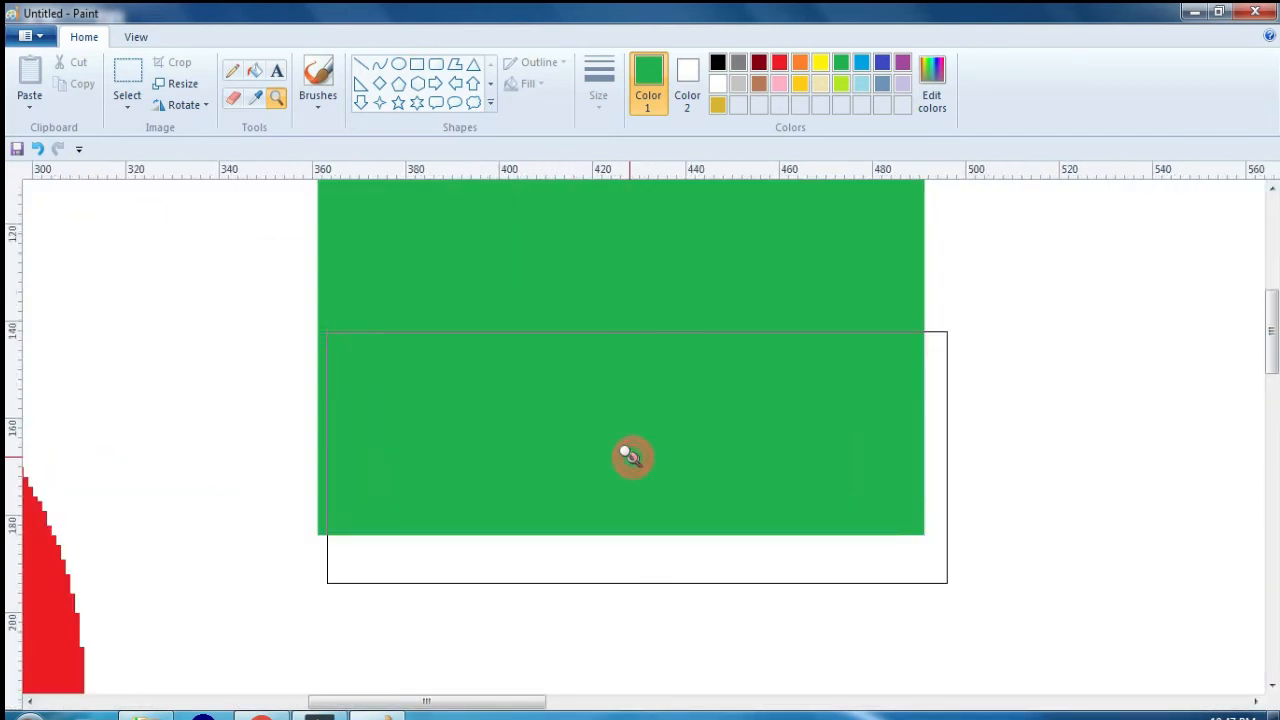
right_click(631, 457)
right_click(571, 391)
right_click(571, 394)
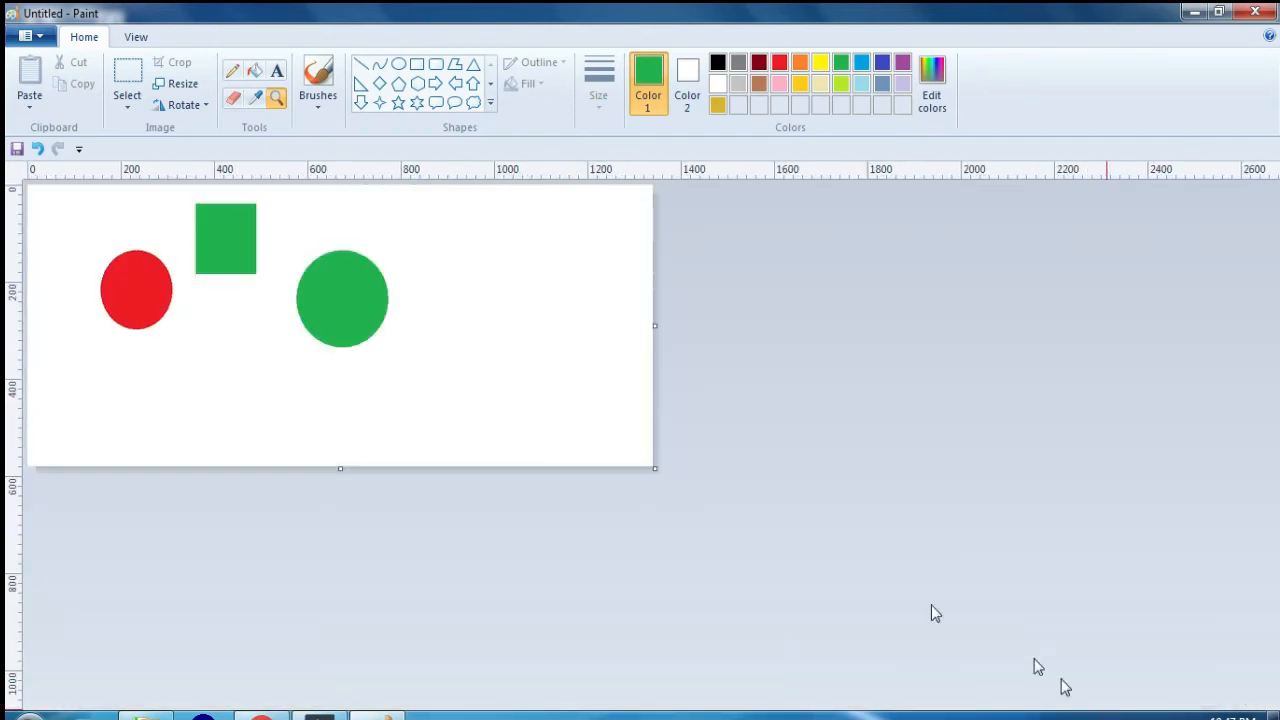
right_click(451, 345)
Step: Magnify the empty upper-left area of the canvas to 800% with the Magnifier
click(254, 70)
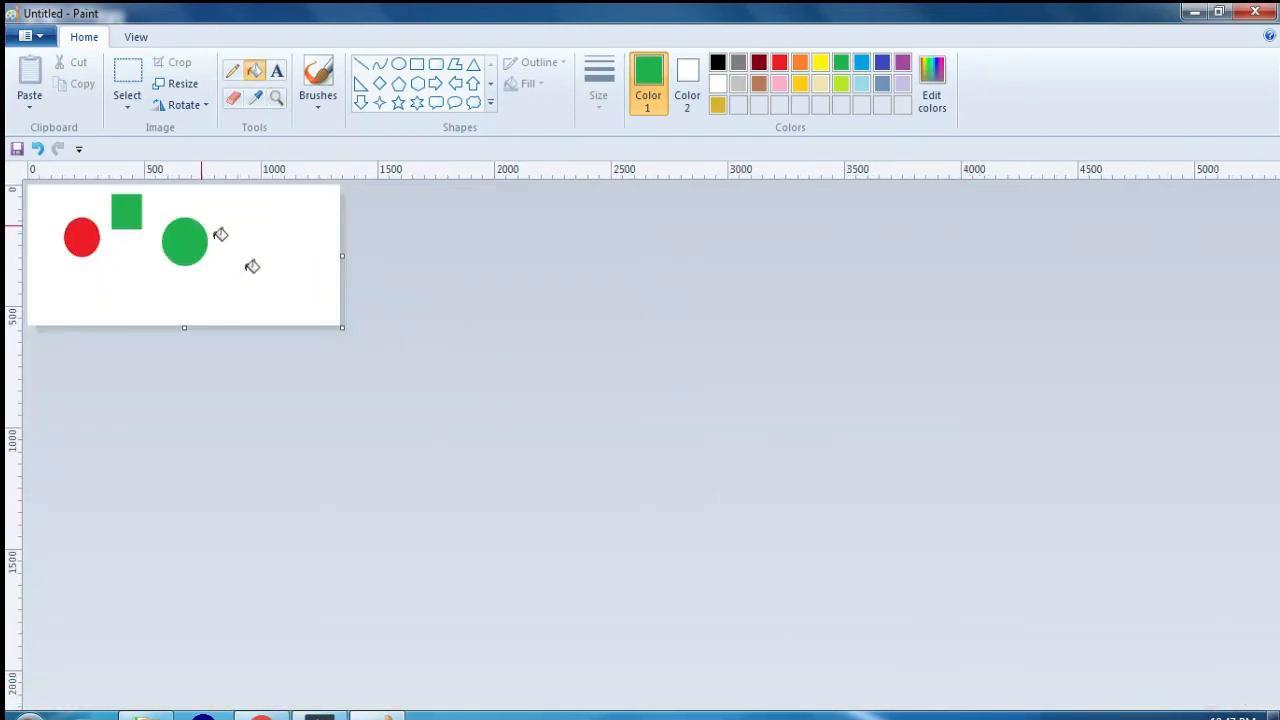
click(277, 97)
click(229, 263)
click(229, 263)
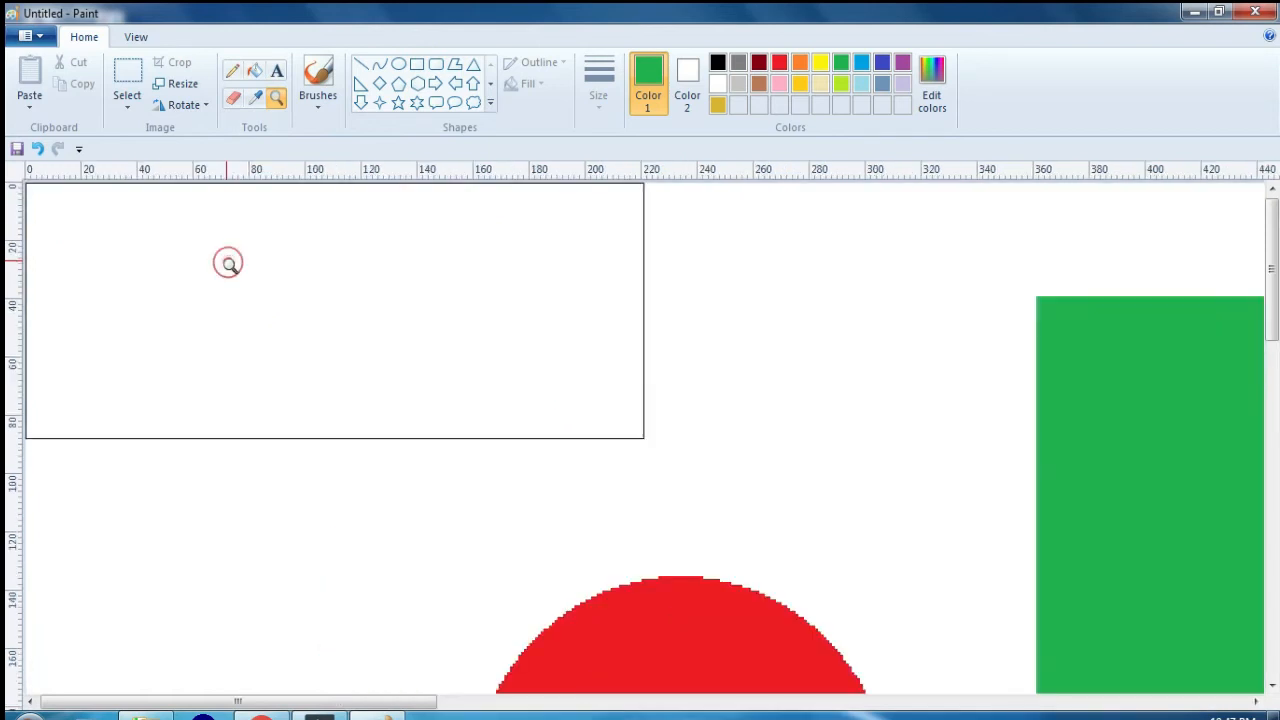
click(230, 266)
click(230, 266)
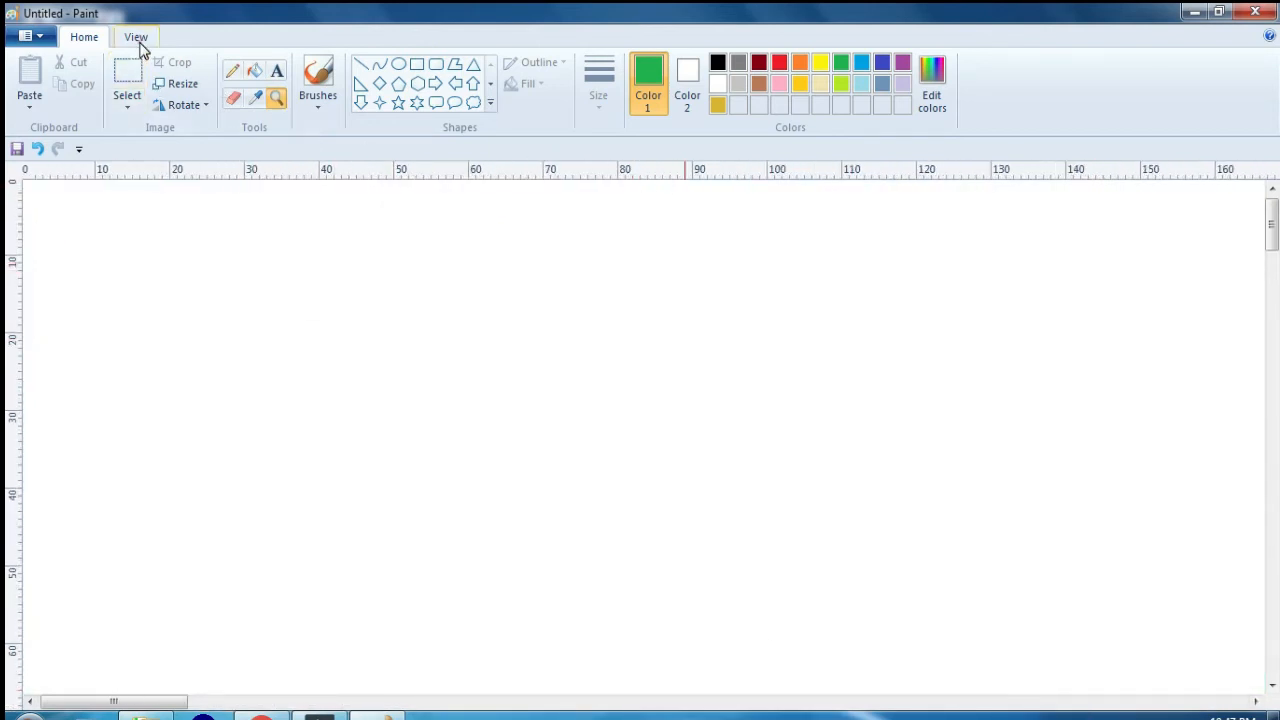
Step: Show the status bar and try to magnify the canvas beyond 800%
click(137, 38)
click(147, 106)
click(84, 37)
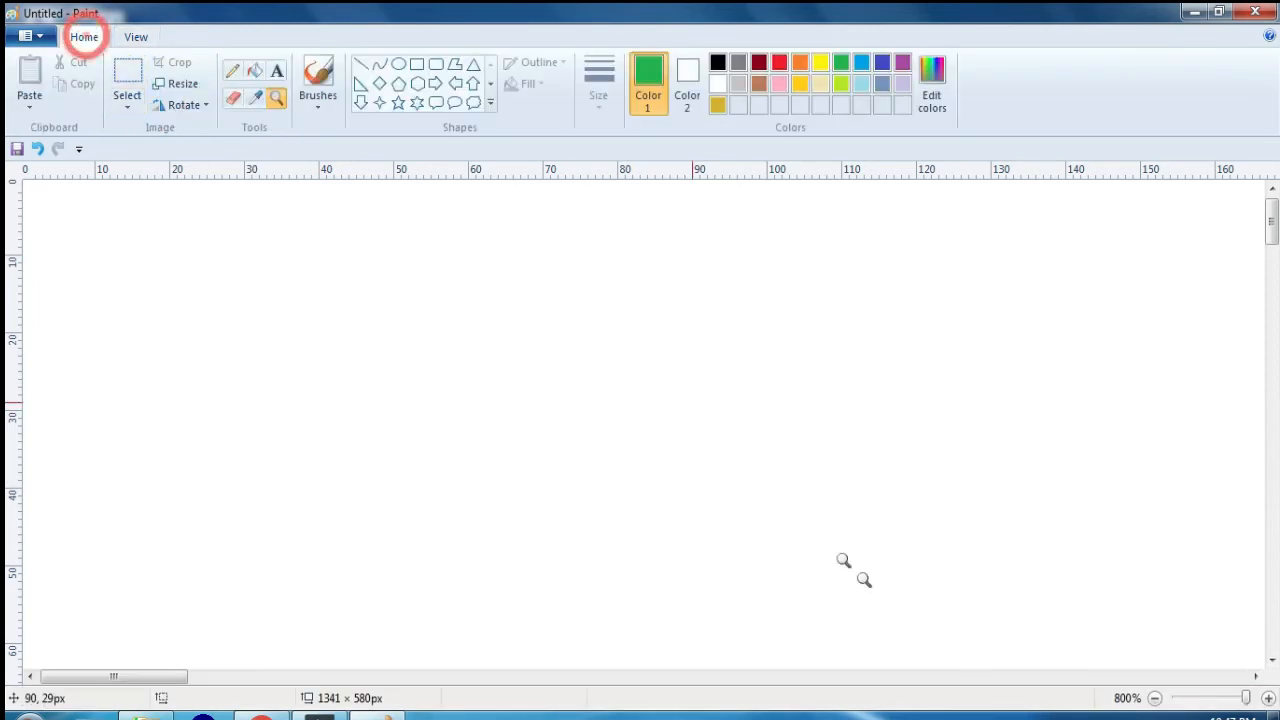
click(848, 547)
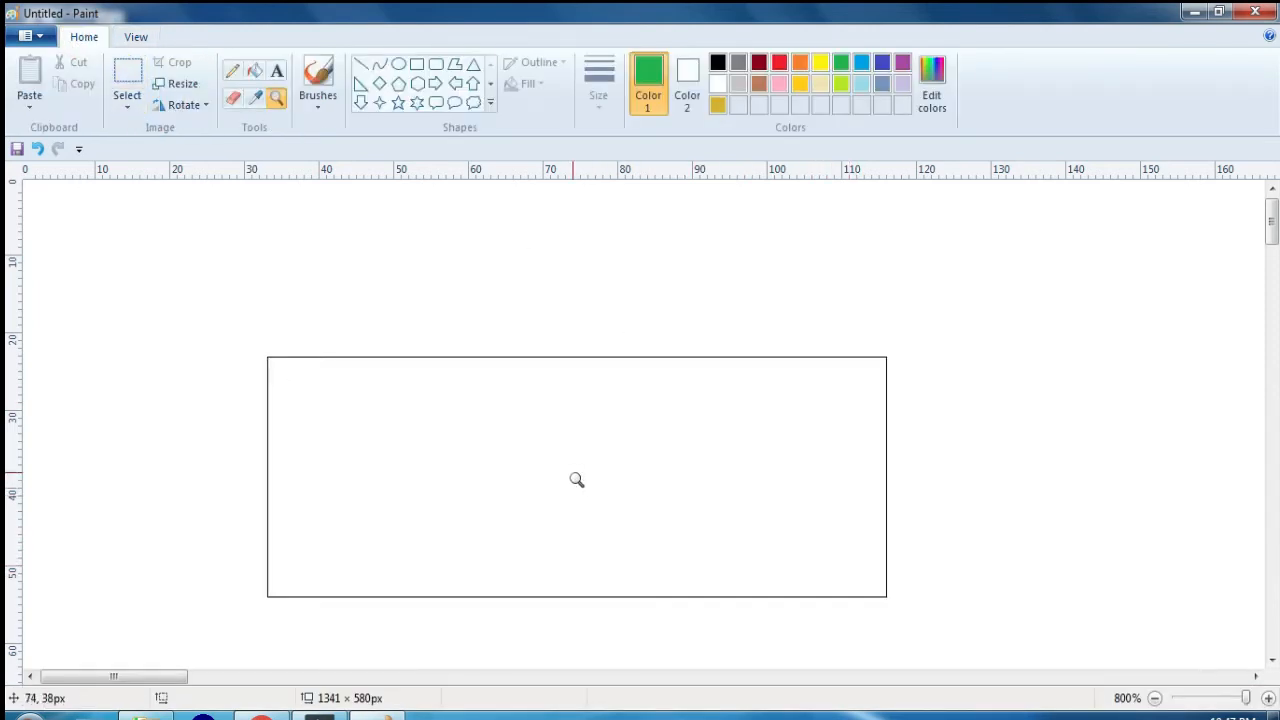
click(730, 439)
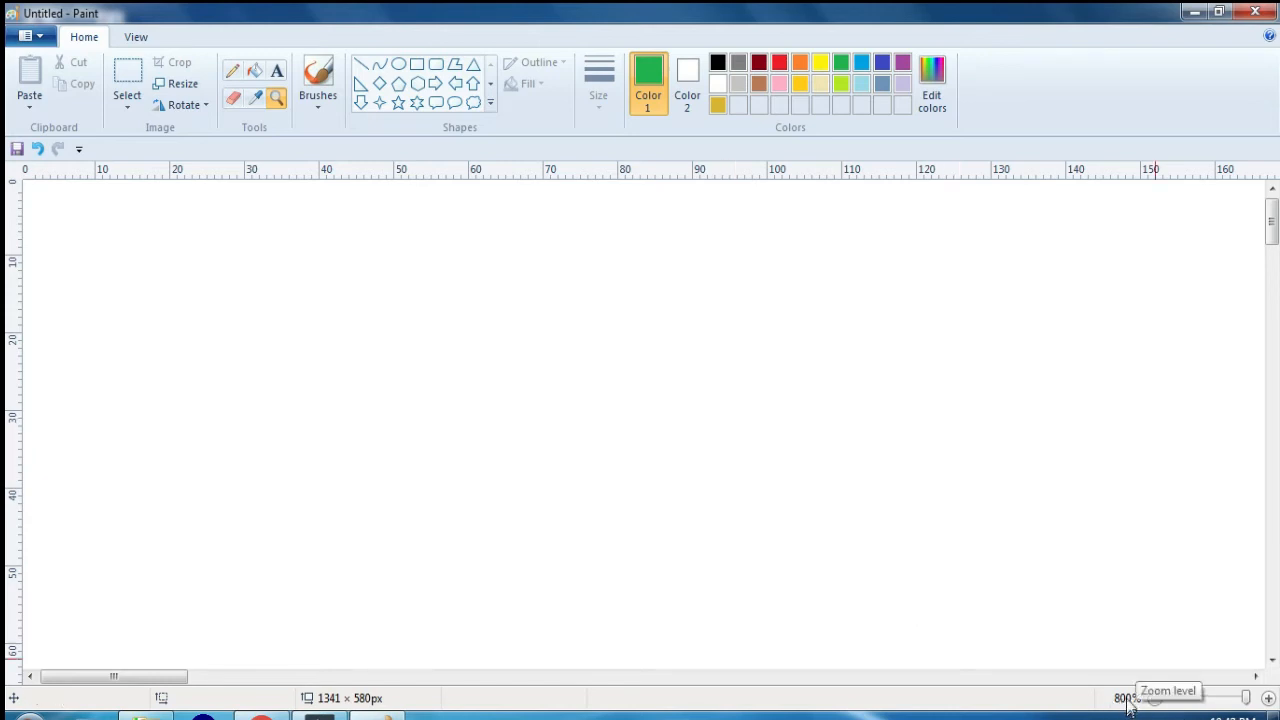
Step: Try the zoom slider by lowering the zoom level and raising it back to 800%
drag(1248, 700, 1113, 698)
drag(1216, 698, 1113, 705)
click(1240, 699)
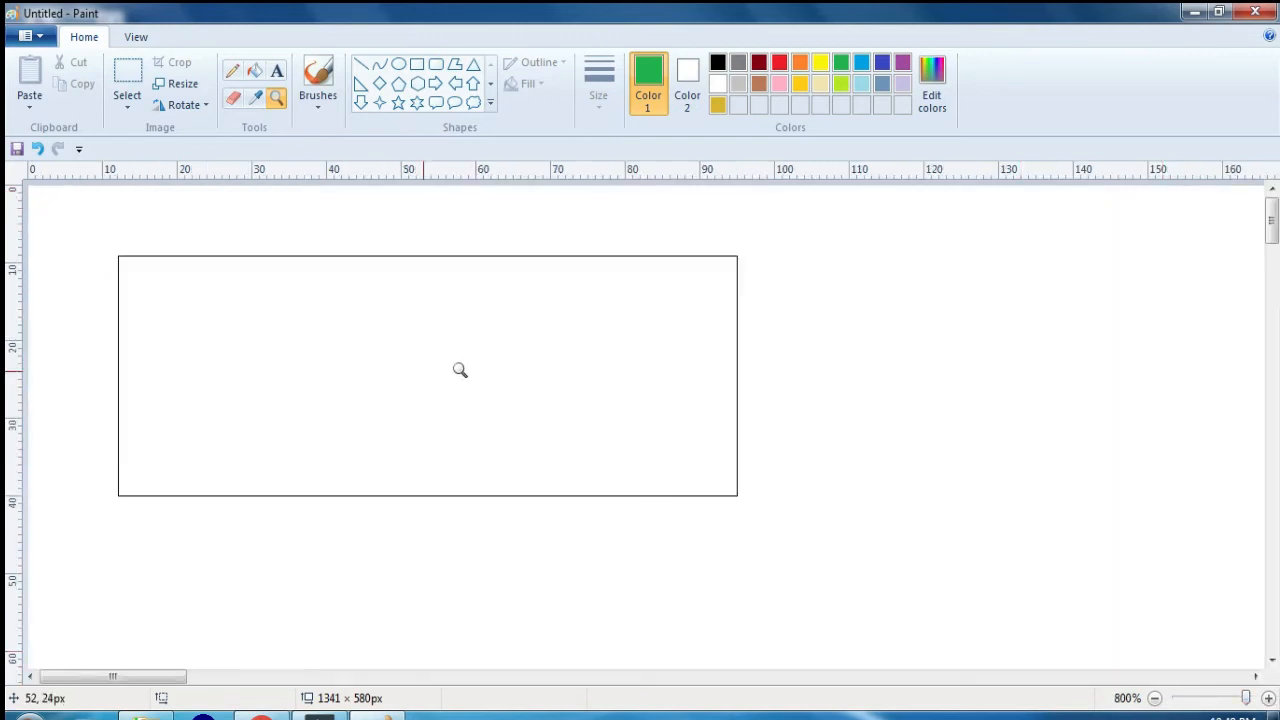
Step: Zoom the canvas out with the Magnifier and settle the view at 100%
right_click(535, 356)
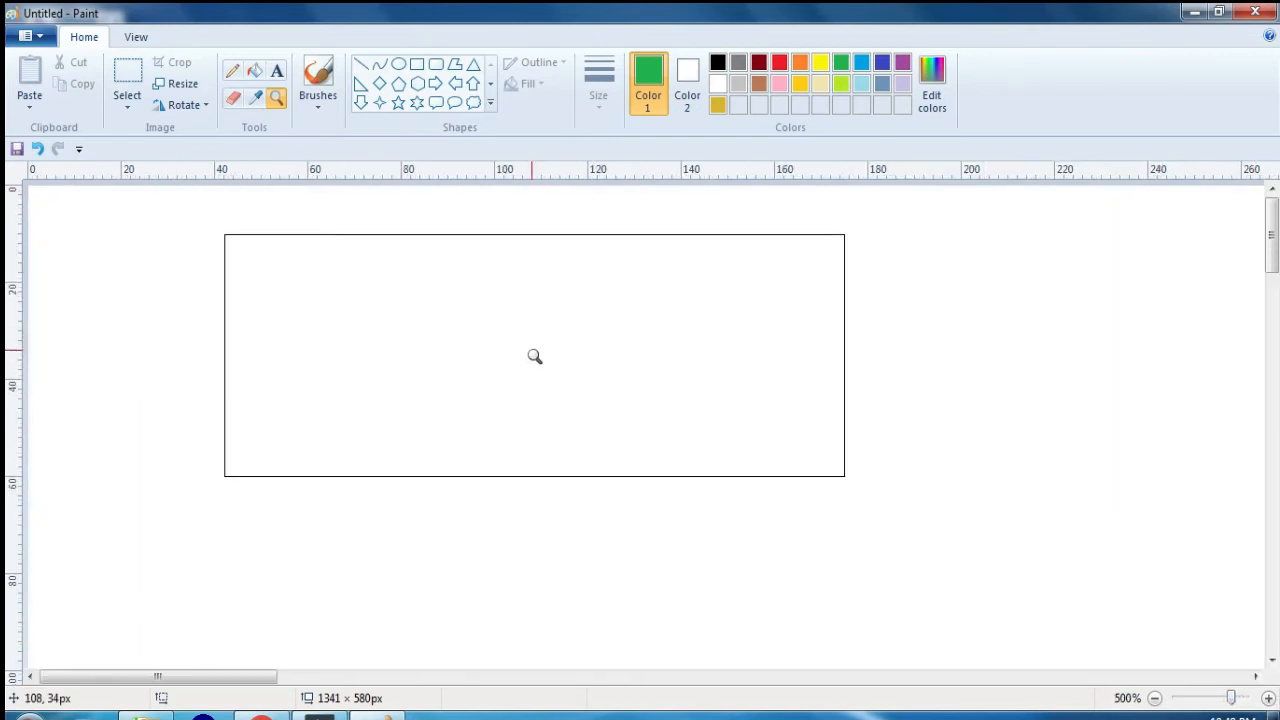
right_click(535, 356)
right_click(535, 356)
right_click(535, 356)
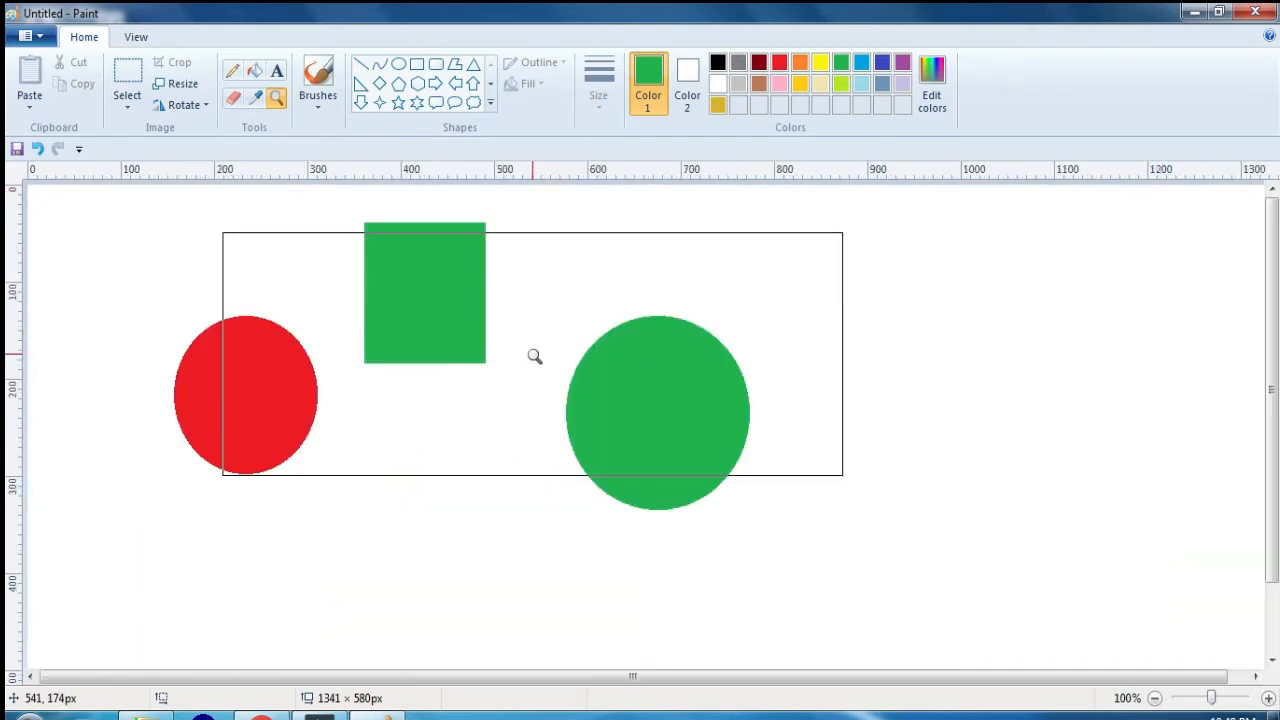
right_click(486, 396)
click(440, 339)
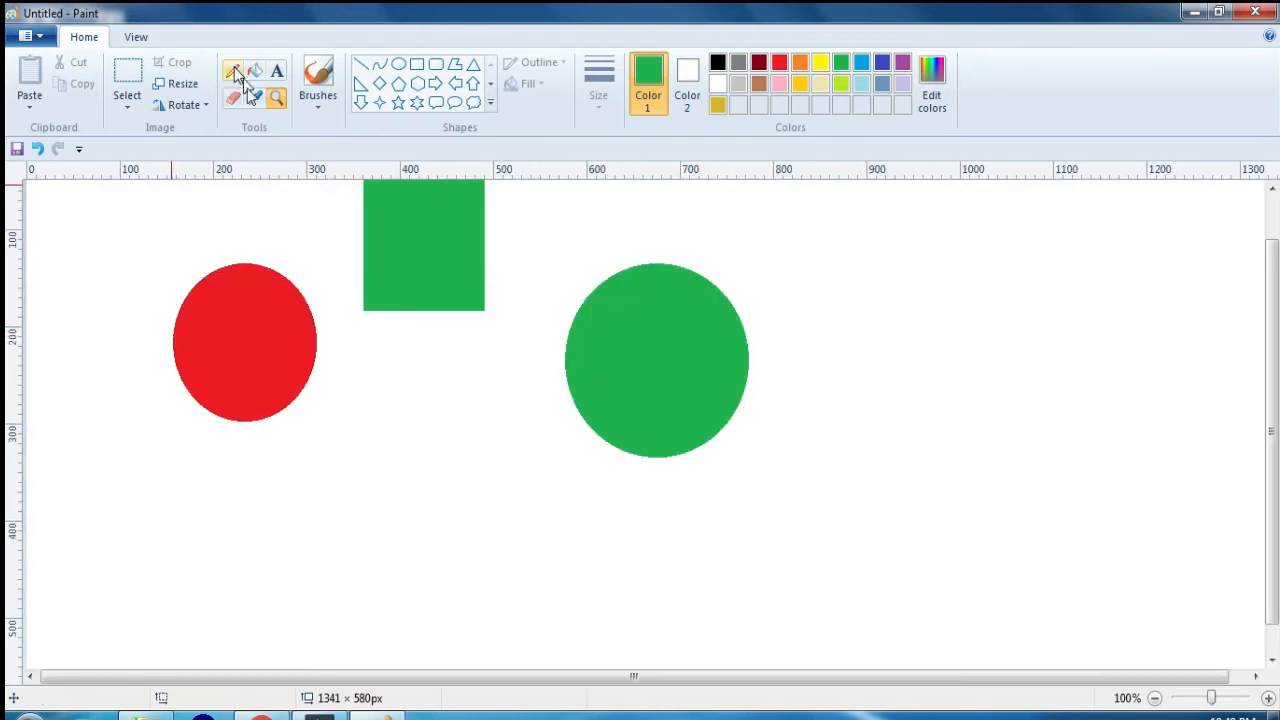
Step: Paint a green wavy stroke with the basic Brush below the rectangle and another beside it with Calligraphy brush 1
click(320, 108)
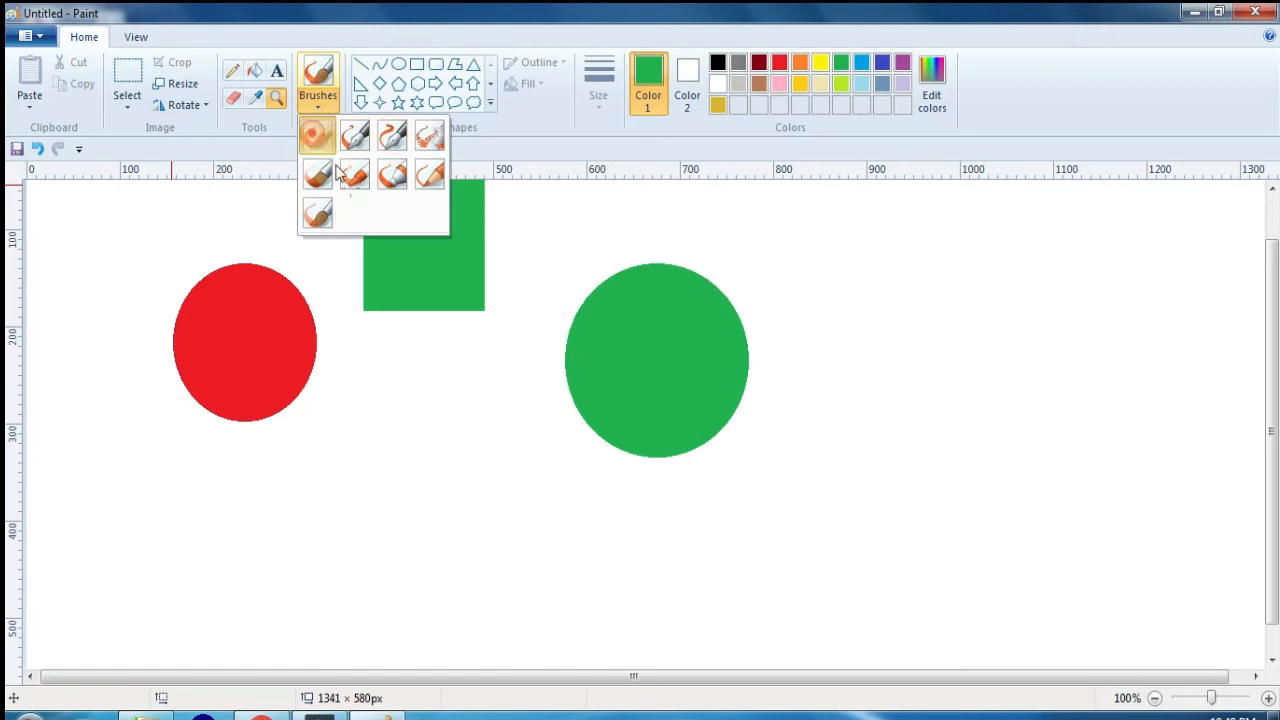
click(317, 136)
drag(358, 369, 402, 546)
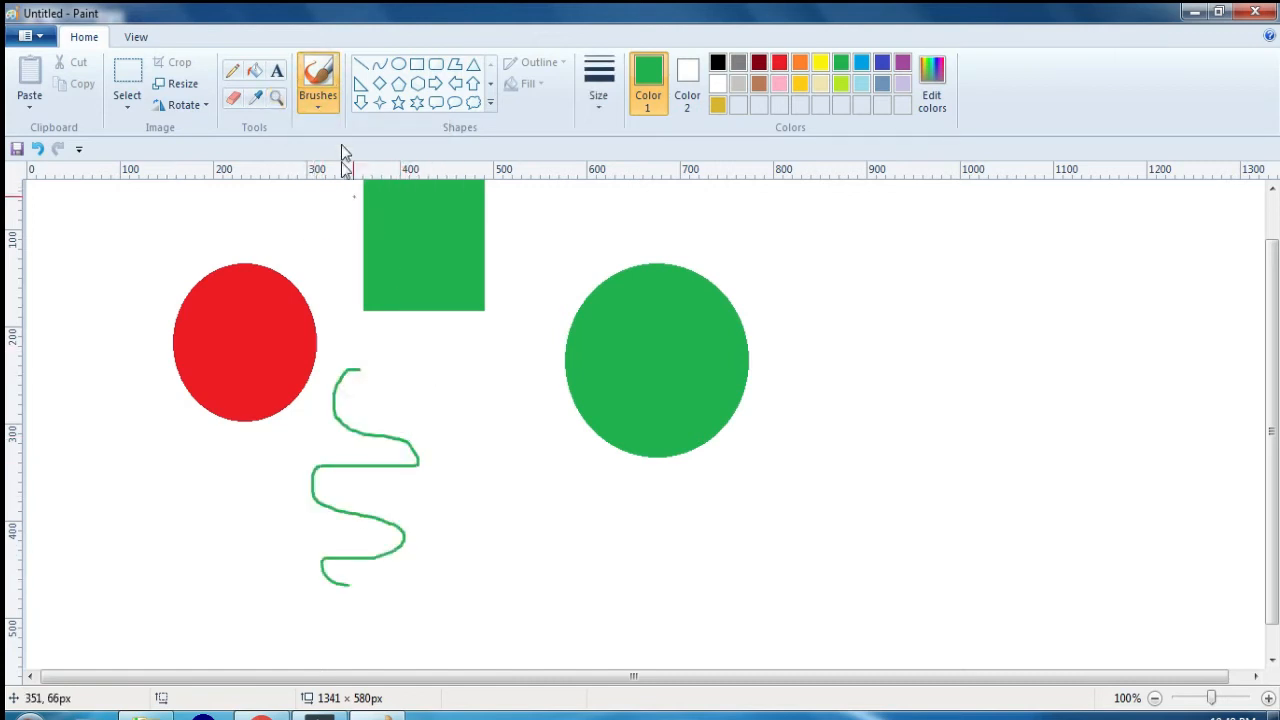
click(318, 106)
click(357, 134)
mouse_move(512, 354)
mouse_down()
mouse_move(512, 435)
mouse_move(540, 560)
mouse_up()
Step: Paint one thin and two thick green strokes with Calligraphy brush 2 on the empty area beyond the green ellipse
click(318, 108)
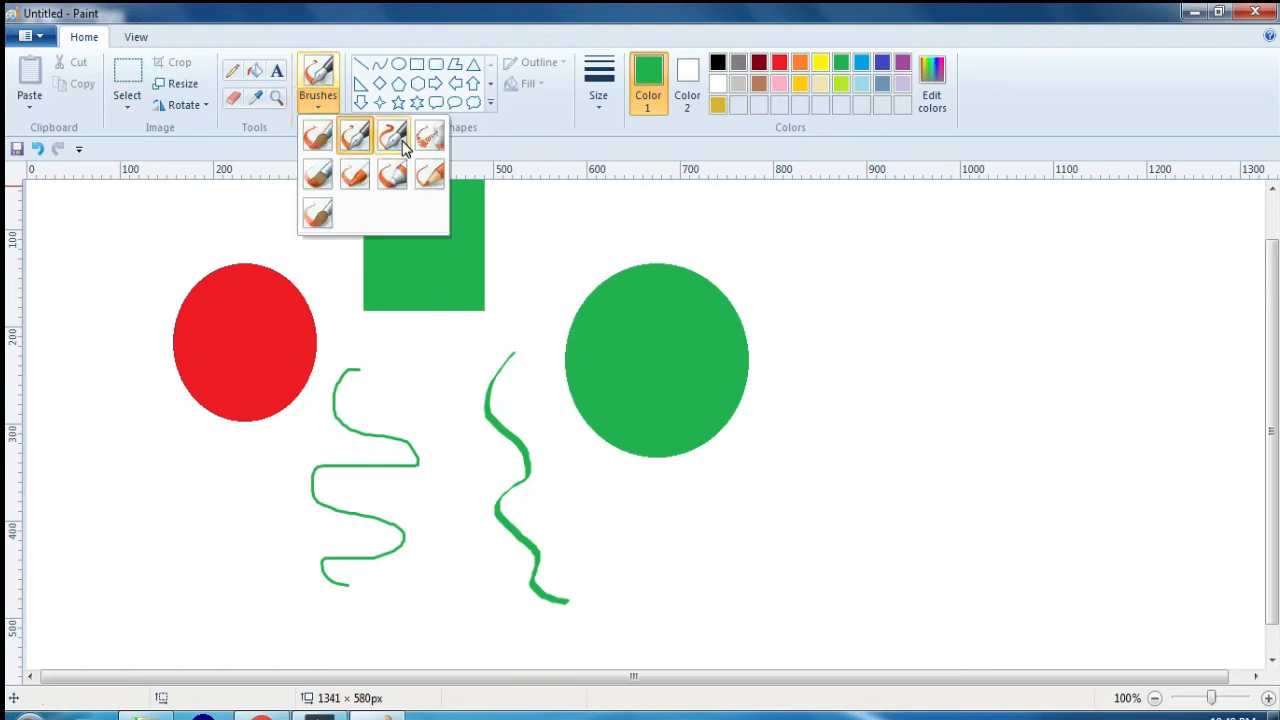
click(400, 134)
drag(888, 304, 885, 470)
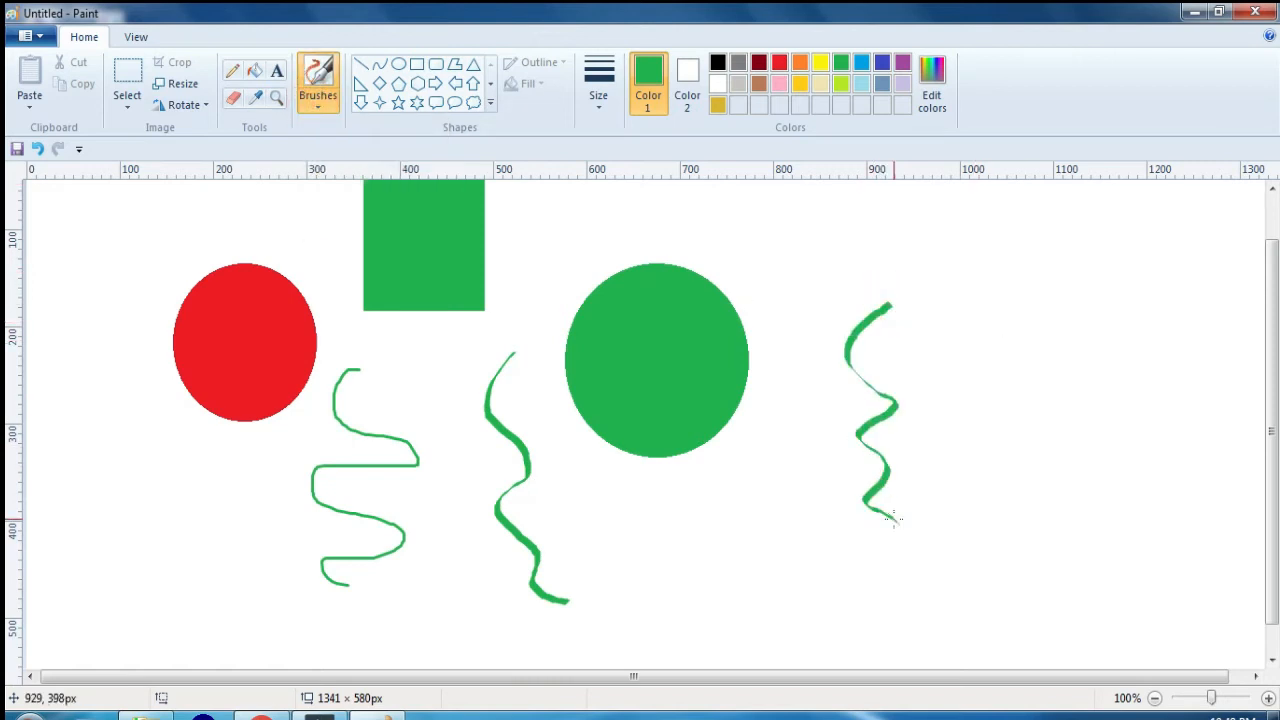
drag(925, 288, 945, 495)
mouse_move(1012, 300)
mouse_down()
mouse_move(1002, 471)
mouse_move(1025, 522)
mouse_up()
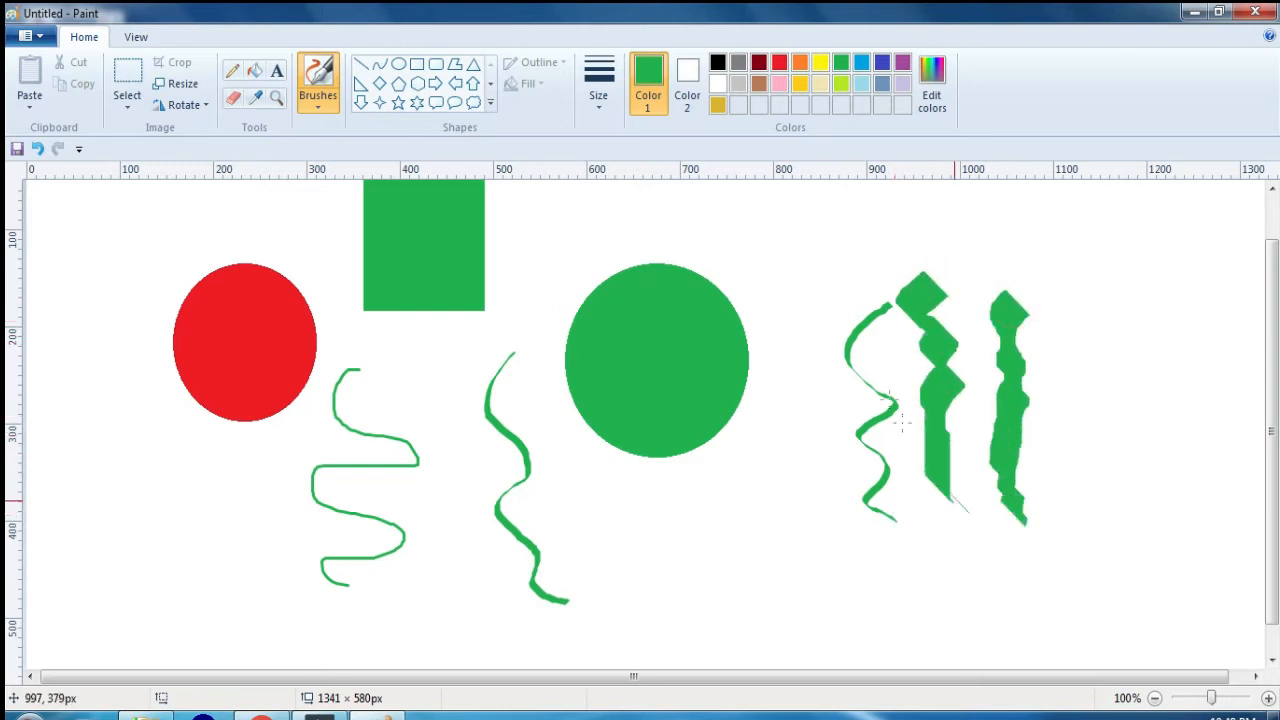
Step: Paint a thick dark red stroke beyond the green ones and an indigo stroke next to the green ellipse
click(759, 63)
mouse_move(1140, 288)
mouse_down()
mouse_move(1155, 310)
mouse_move(1145, 535)
mouse_up()
drag(1010, 260, 986, 235)
click(881, 63)
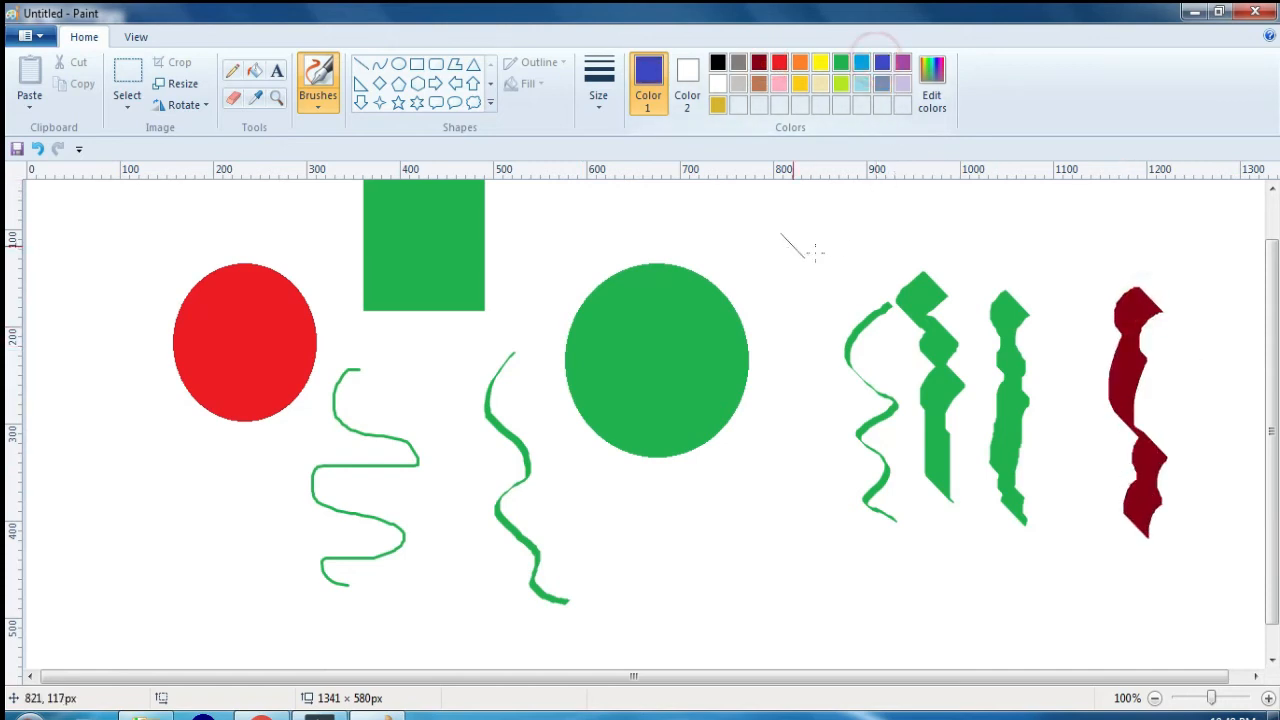
mouse_move(810, 245)
mouse_down()
mouse_move(776, 490)
mouse_move(792, 527)
mouse_up()
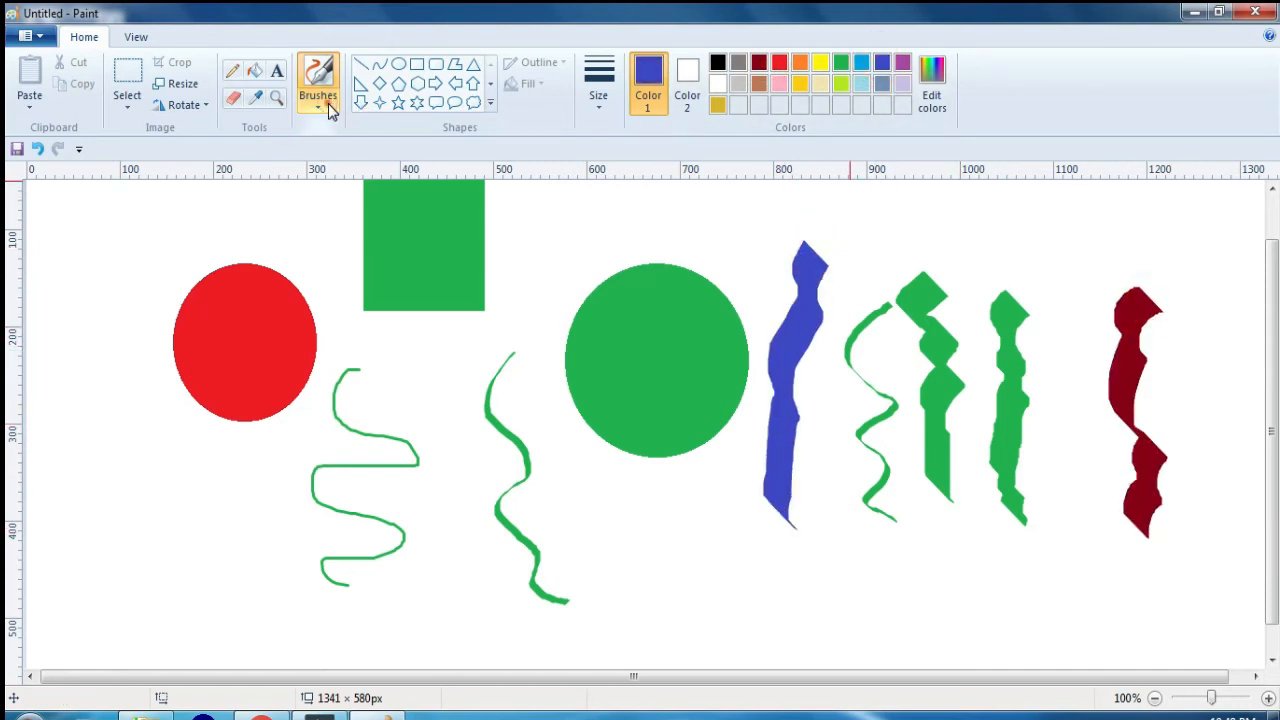
Step: Spray two indigo wavy strokes with the Airbrush between the rectangle and the green ellipse
click(322, 107)
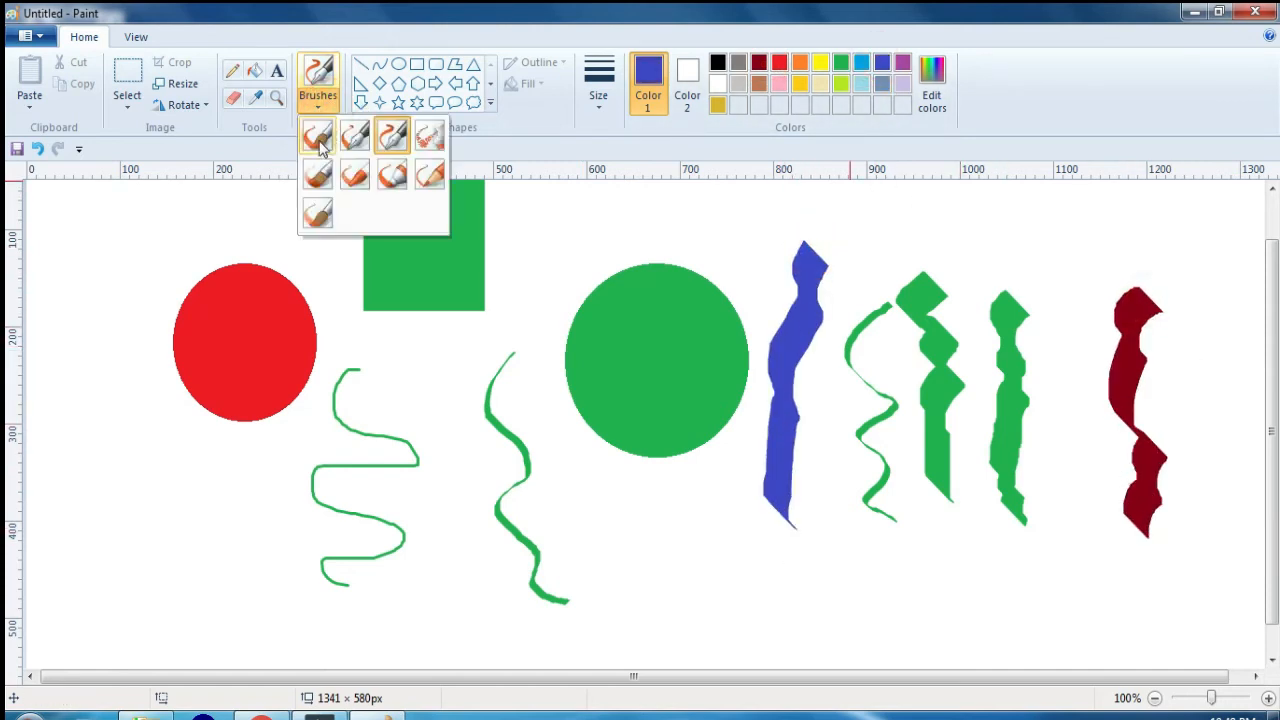
click(431, 138)
mouse_move(536, 351)
mouse_down()
mouse_move(573, 438)
mouse_move(558, 470)
mouse_up()
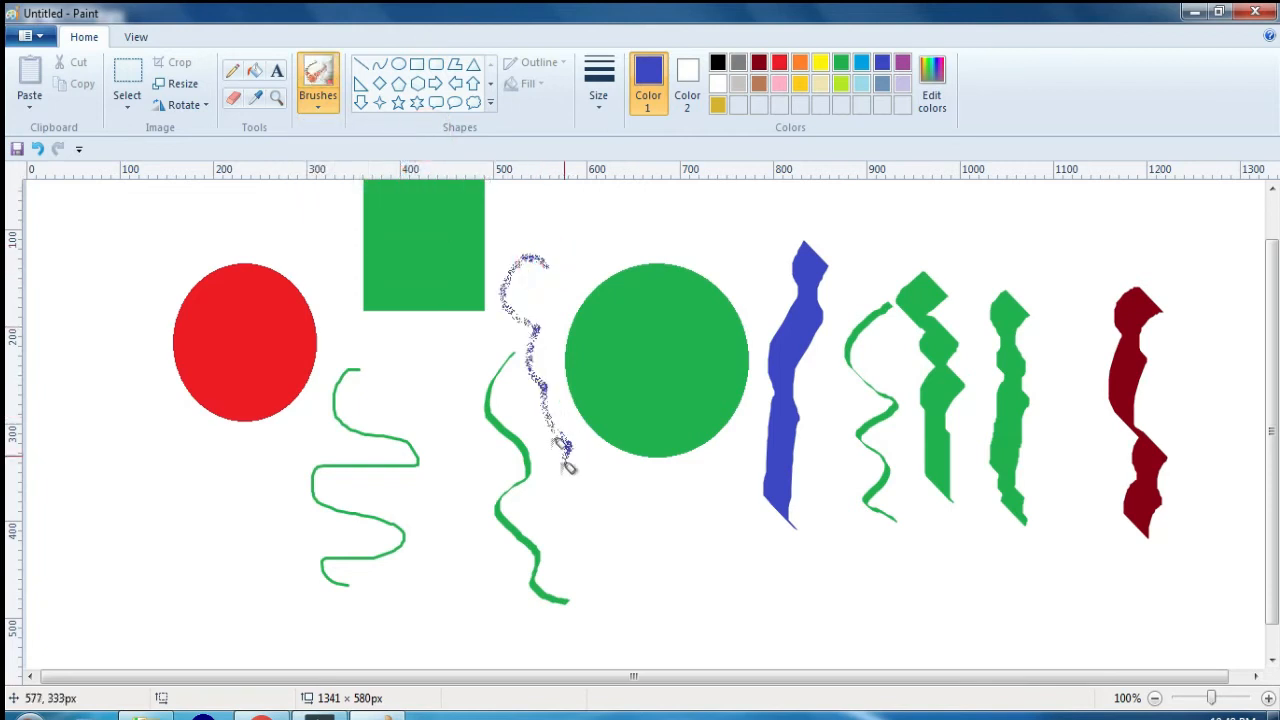
drag(569, 274, 610, 452)
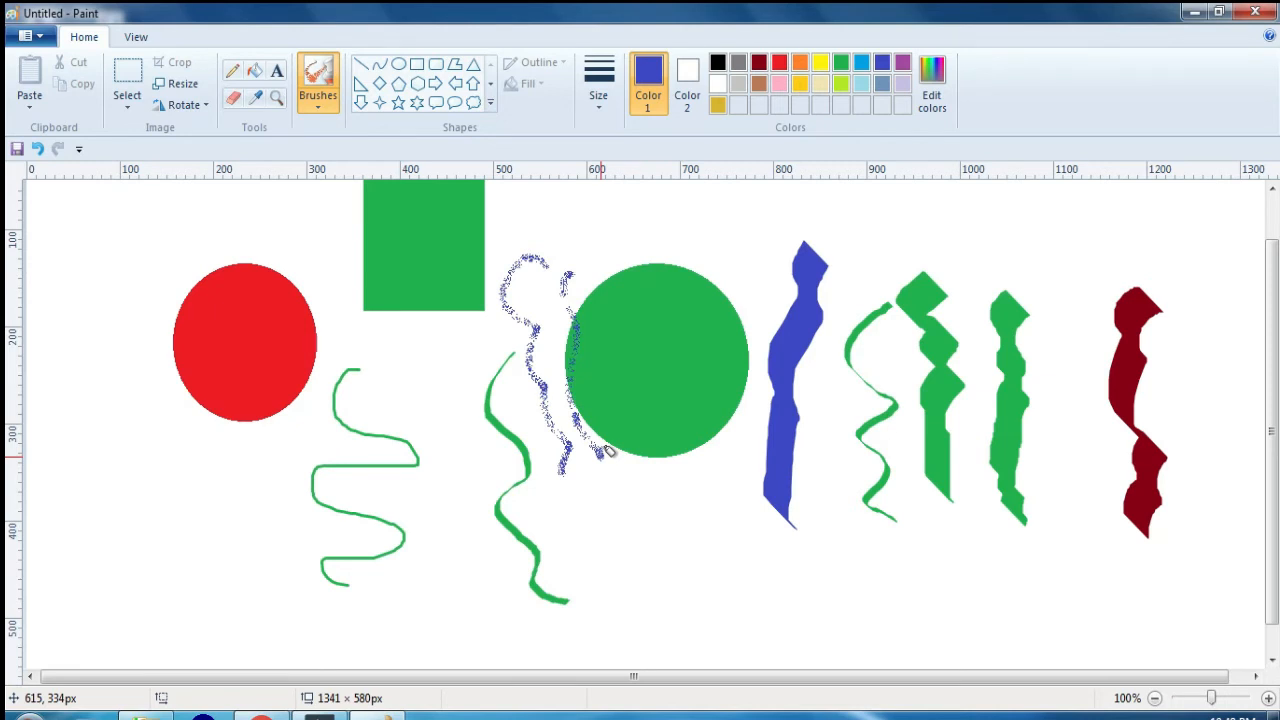
Step: Delete everything drawn on the canvas
key(ctrl+a)
key(Delete)
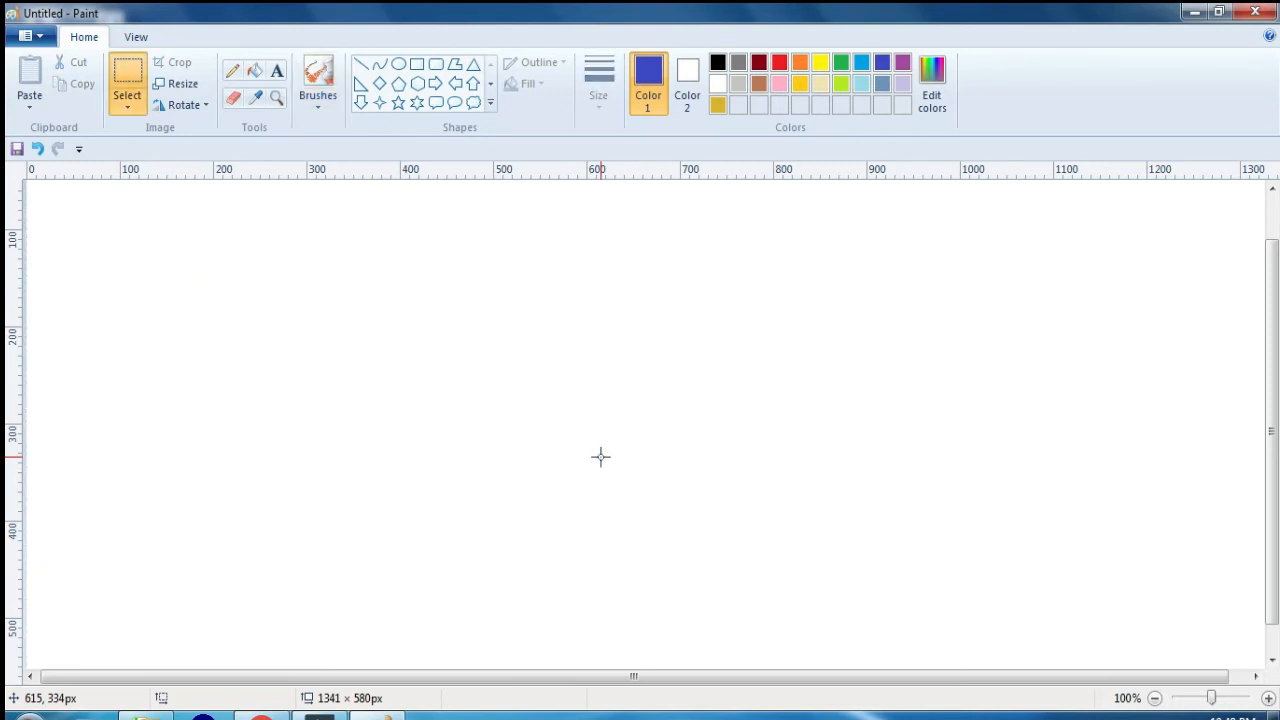
Step: Paint two curved indigo strokes with the Oil brush and undo them
click(317, 110)
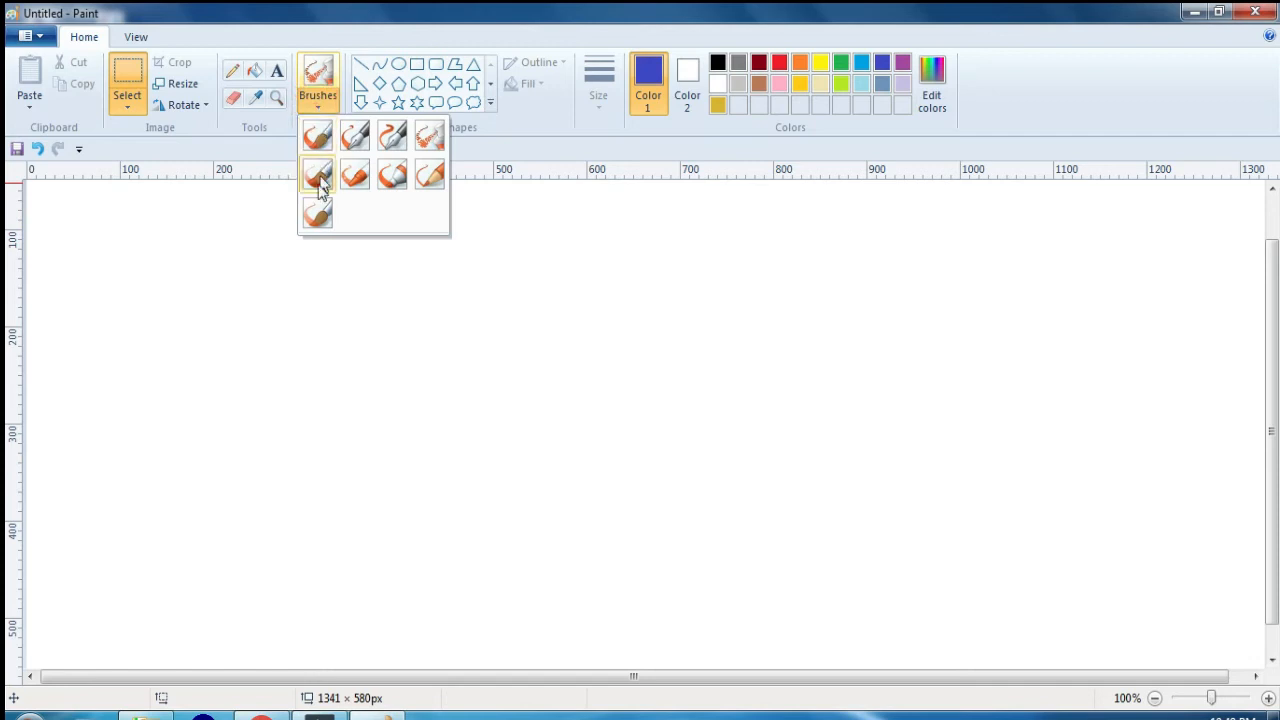
click(322, 186)
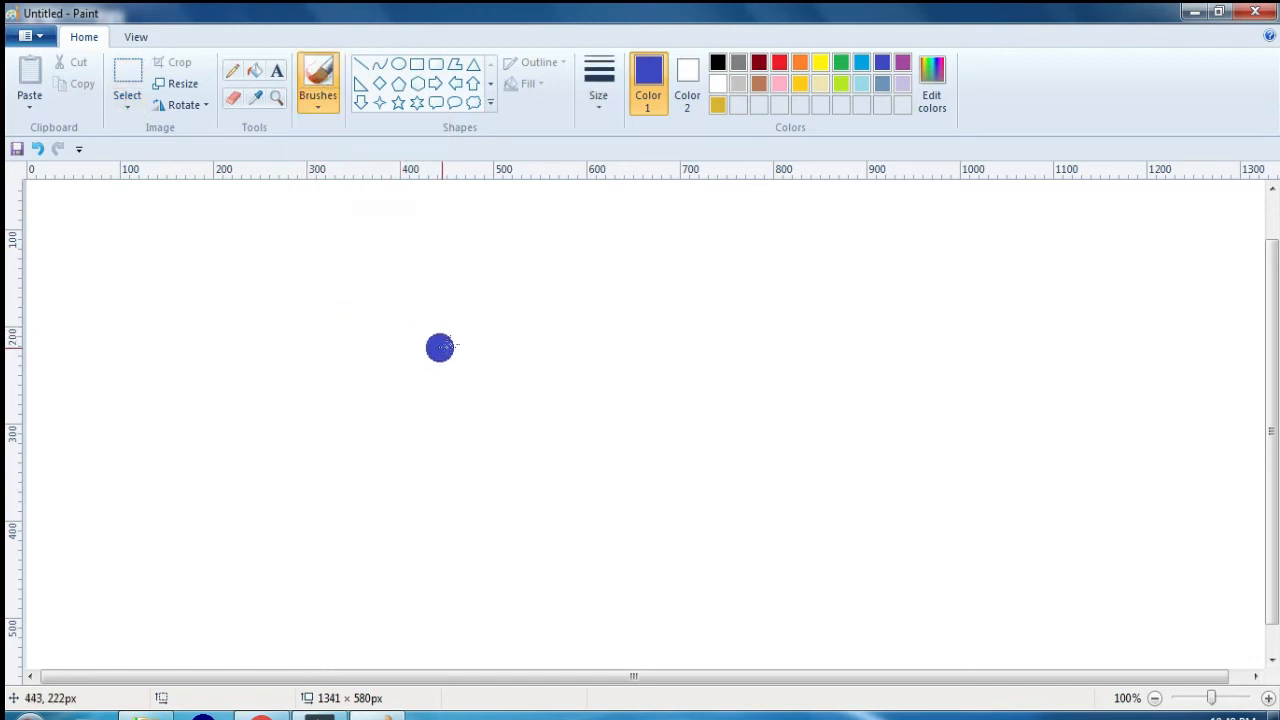
mouse_move(341, 297)
mouse_down()
mouse_move(456, 325)
mouse_move(351, 449)
mouse_move(514, 557)
mouse_up()
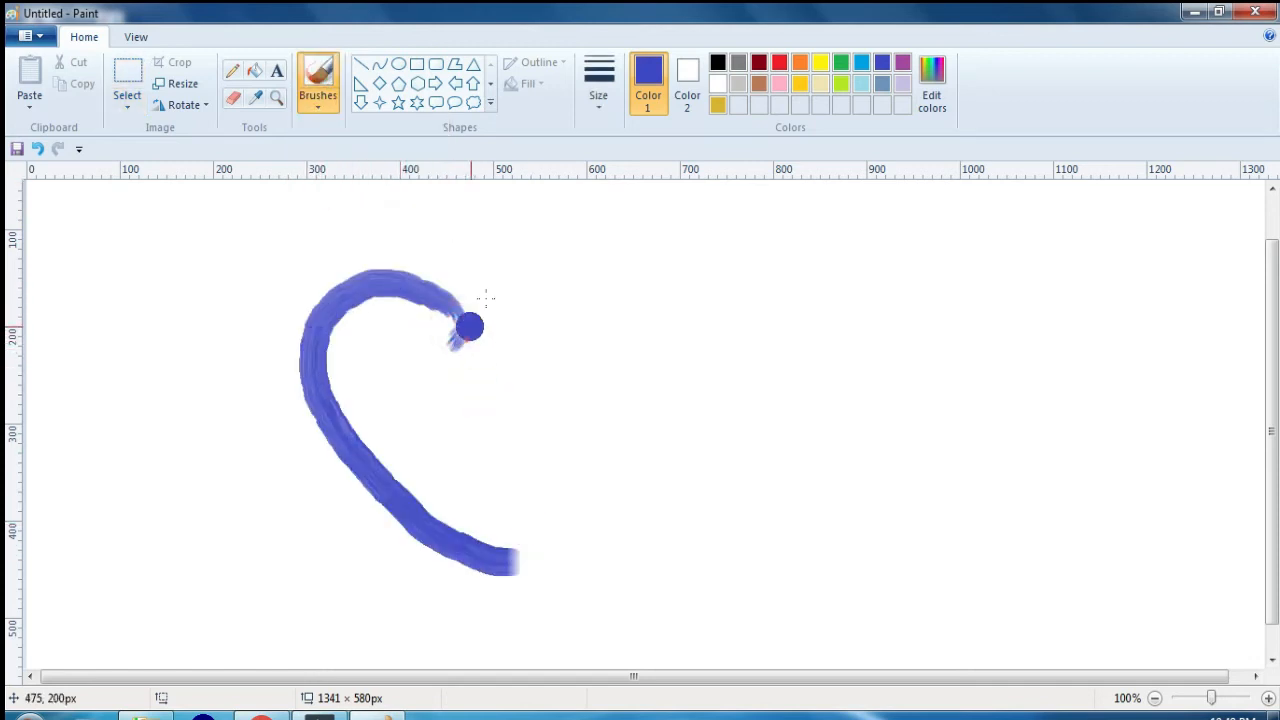
mouse_move(466, 323)
mouse_down()
mouse_move(629, 384)
mouse_move(618, 469)
mouse_move(500, 586)
mouse_up()
key(ctrl+z)
key(ctrl+z)
key(ctrl+z)
key(ctrl+z)
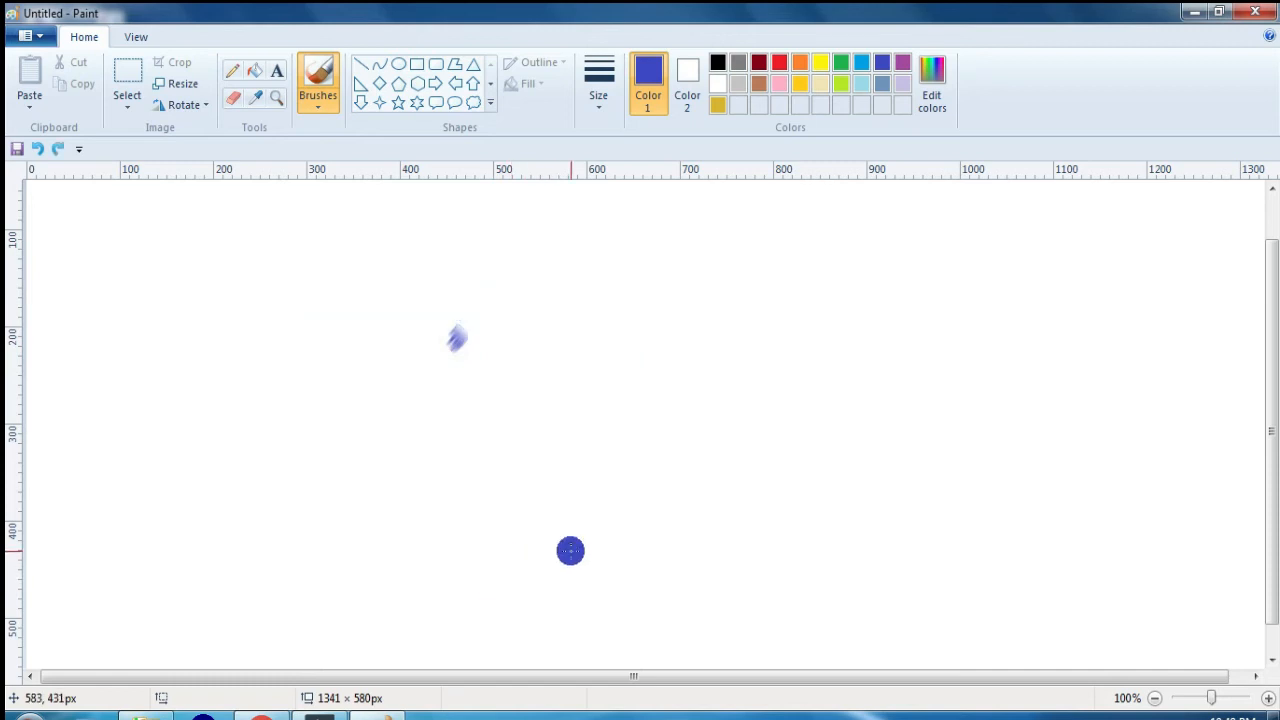
Step: Draw five near-horizontal indigo lines, up to about 802 px long, with the Line tool and a near-vertical one across them with the Curve tool
click(312, 101)
click(361, 64)
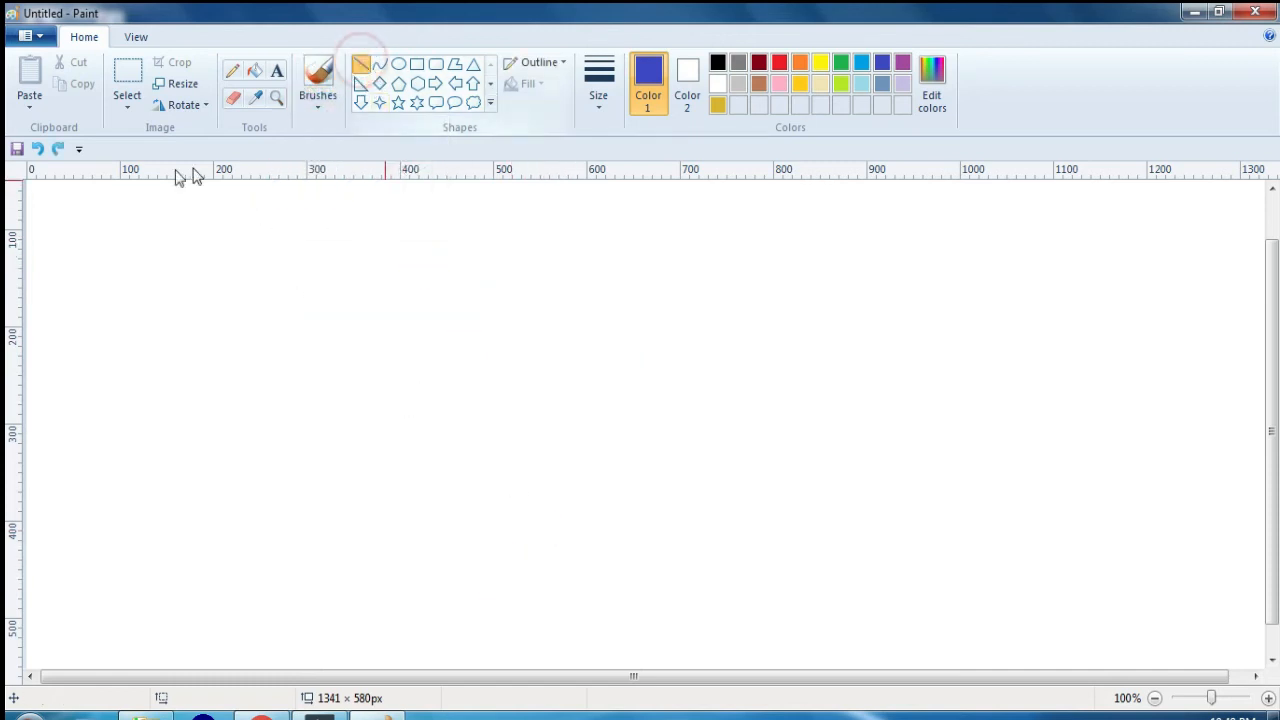
drag(201, 290, 487, 301)
mouse_move(517, 301)
mouse_down()
mouse_move(663, 323)
mouse_move(840, 280)
mouse_move(957, 314)
mouse_move(1030, 300)
mouse_up()
mouse_move(229, 378)
mouse_down()
mouse_move(700, 372)
mouse_move(782, 391)
mouse_up()
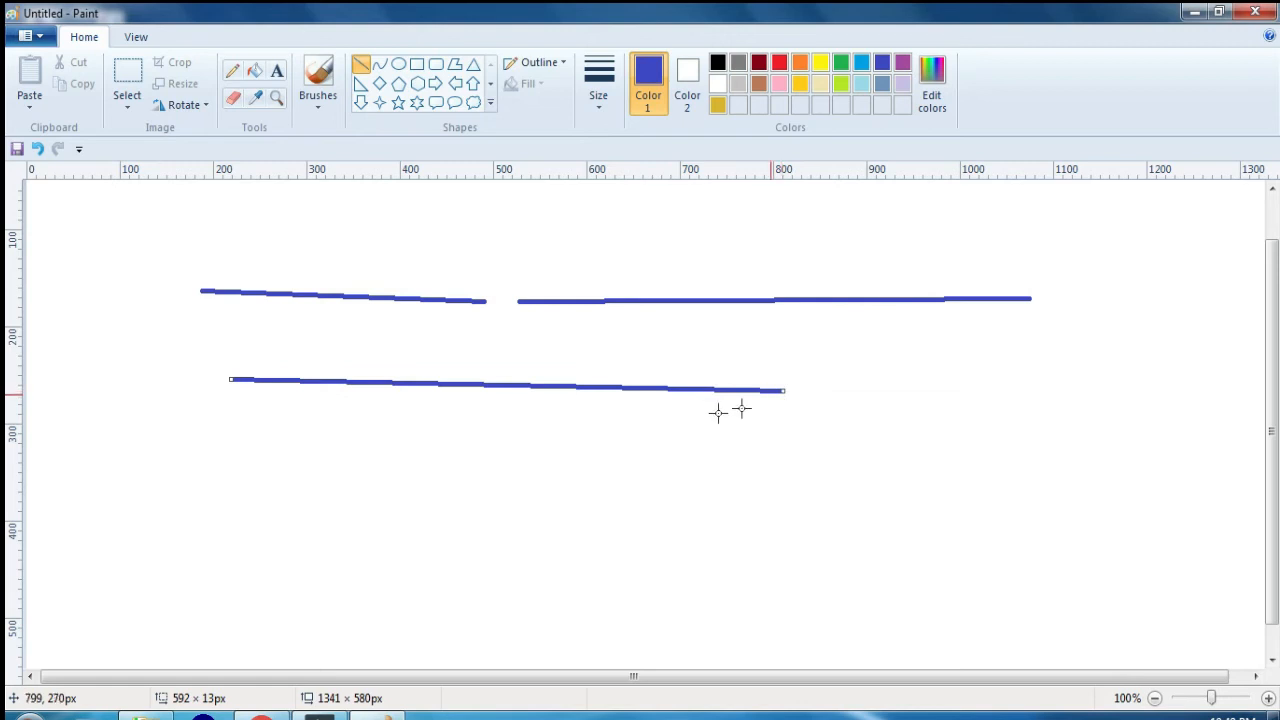
drag(340, 452, 1008, 454)
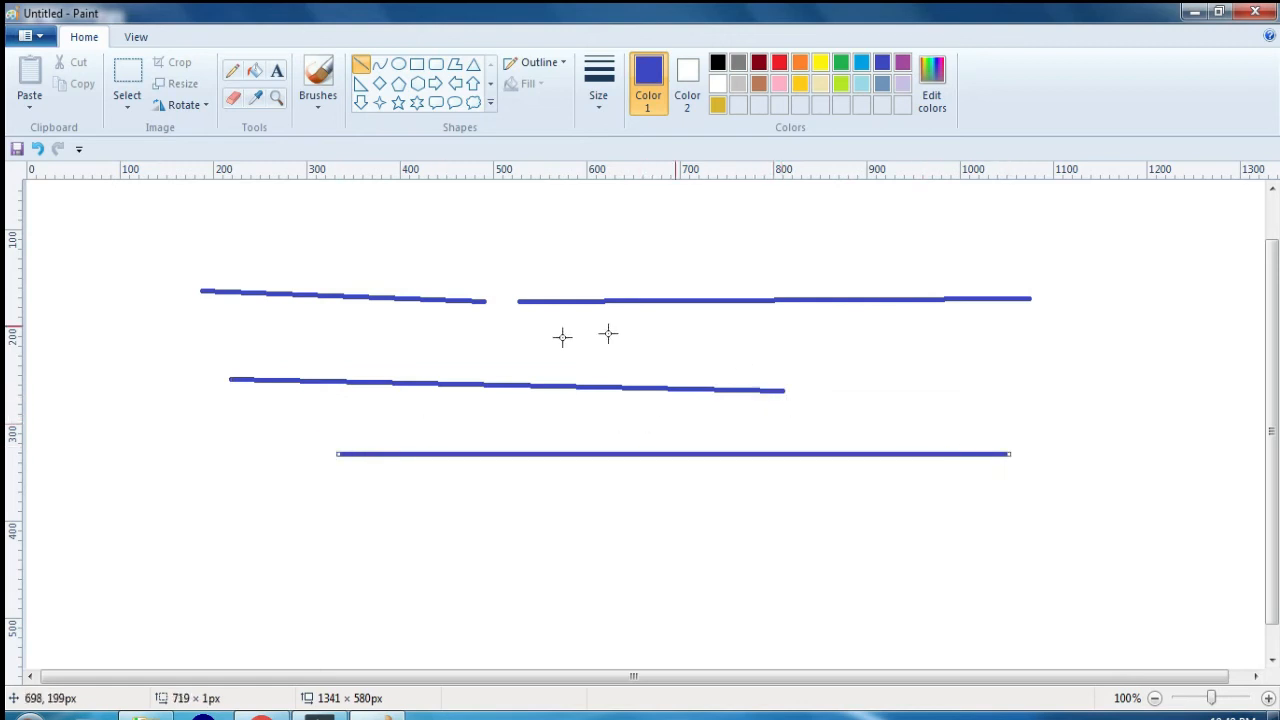
drag(278, 504, 892, 504)
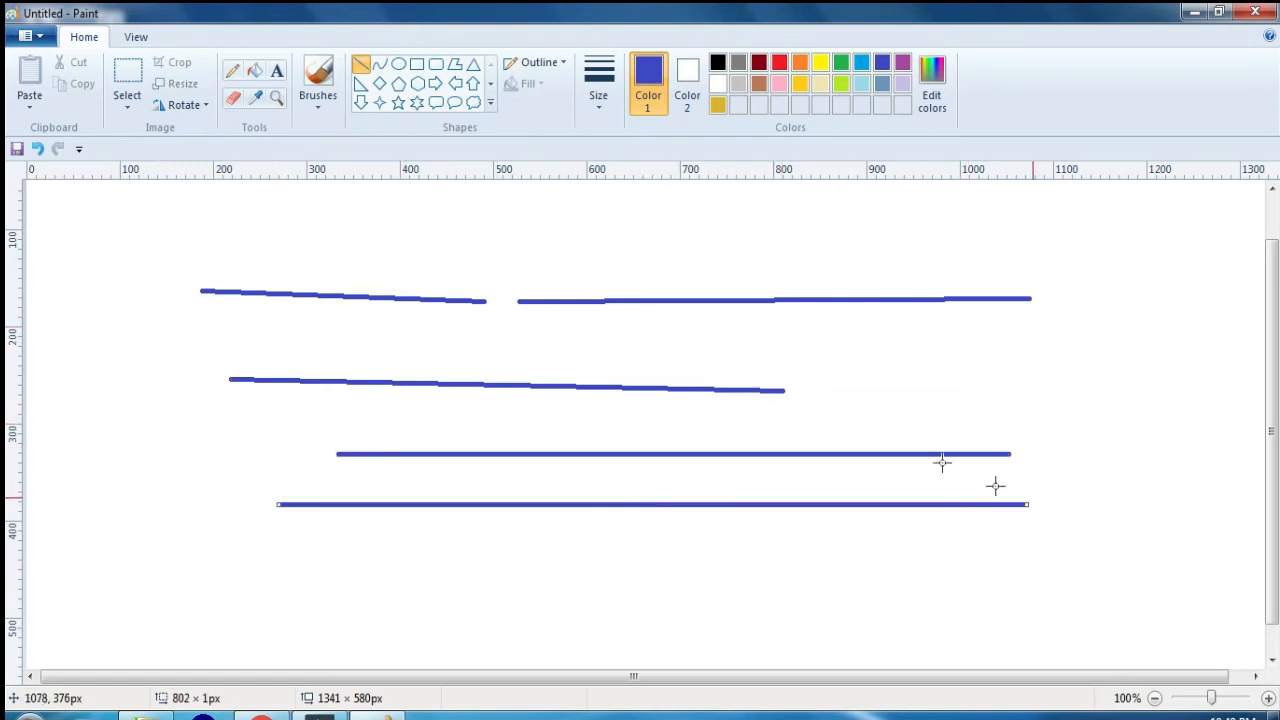
click(378, 62)
mouse_move(344, 232)
mouse_down()
mouse_move(363, 529)
mouse_move(322, 541)
mouse_up()
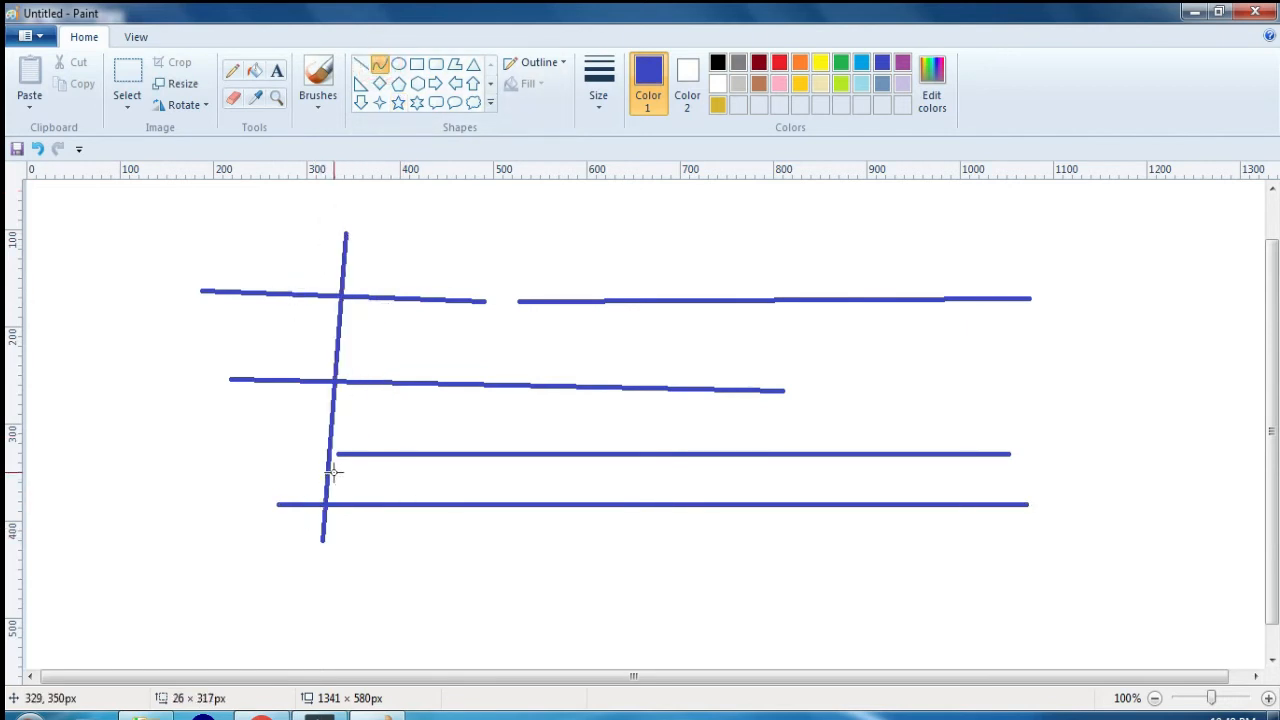
Step: Clear all the lines from the canvas, undo the deletion once, and delete them again
key(ctrl+a)
key(Delete)
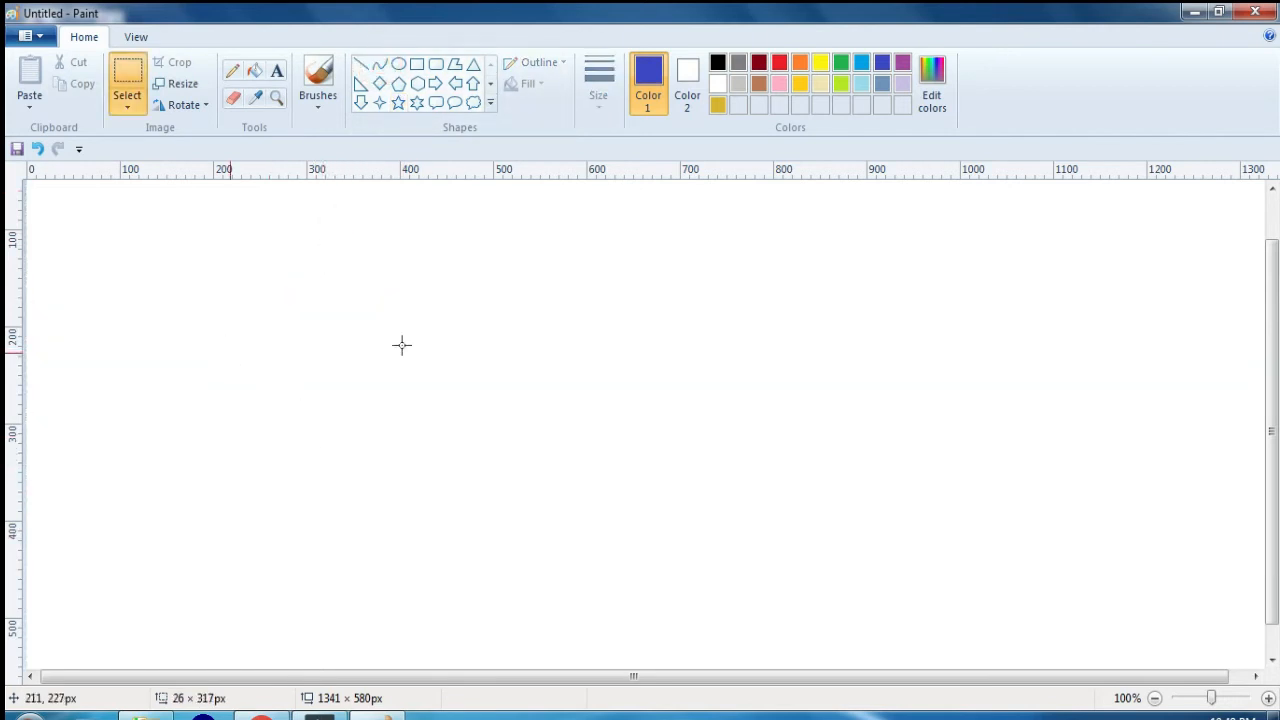
drag(561, 252, 563, 590)
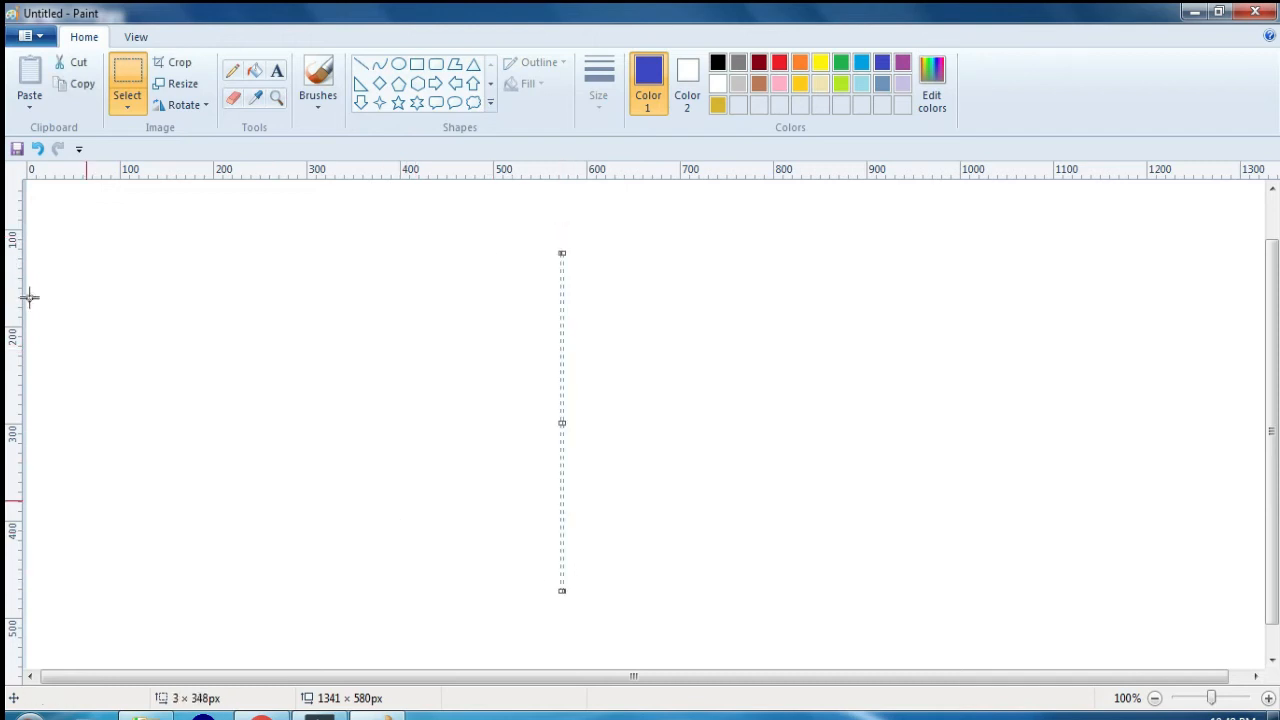
key(ctrl+z)
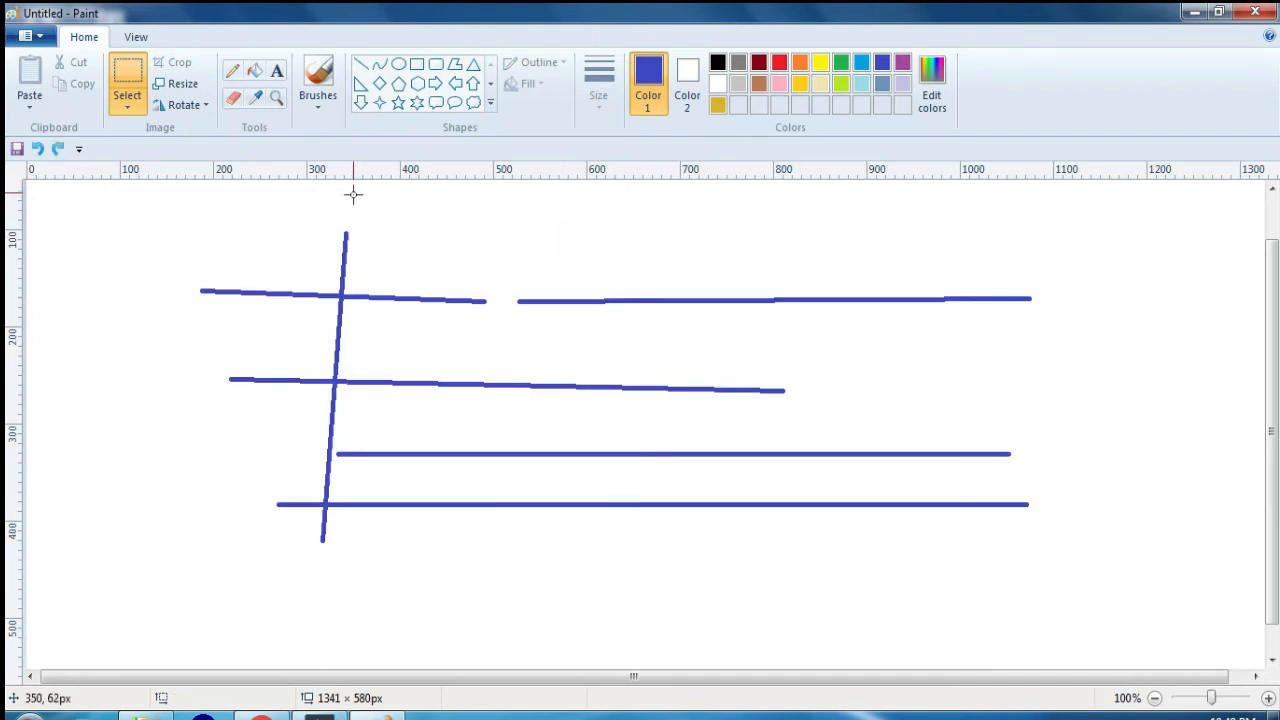
key(Delete)
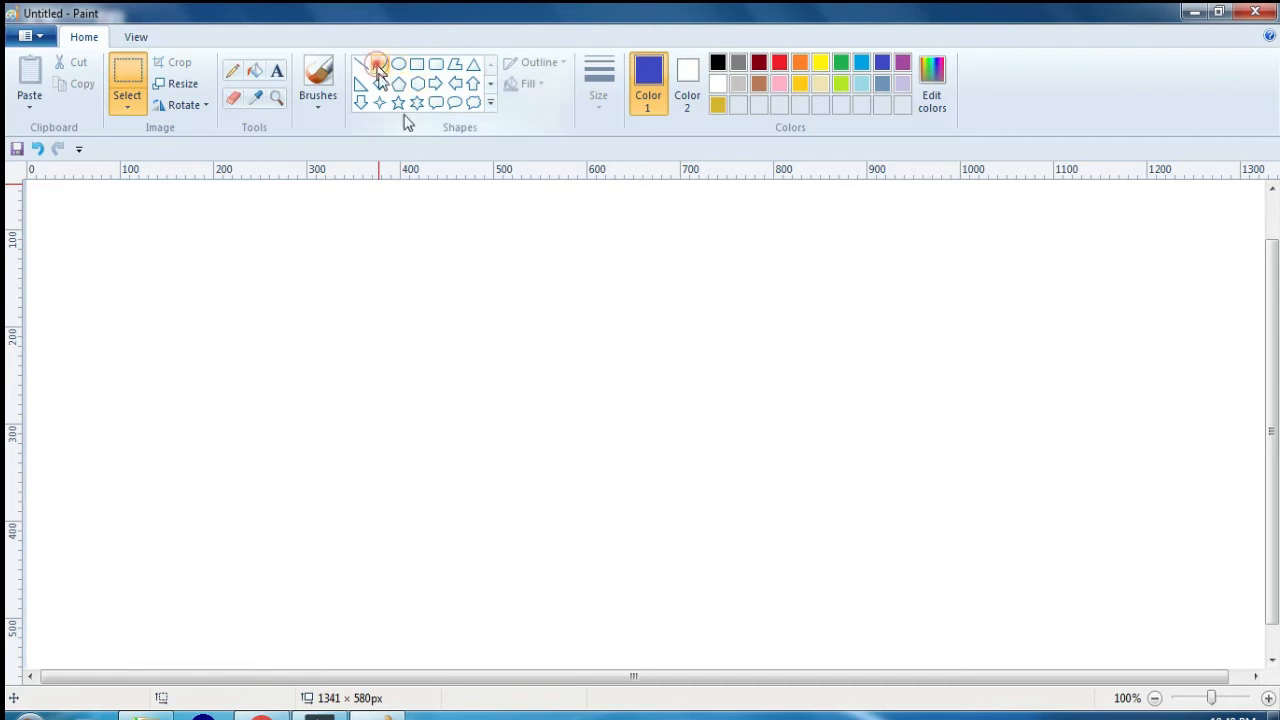
Step: Draw a vertical line about 321 px long with the Curve tool and bend it outward to form the right half of a heart
click(378, 64)
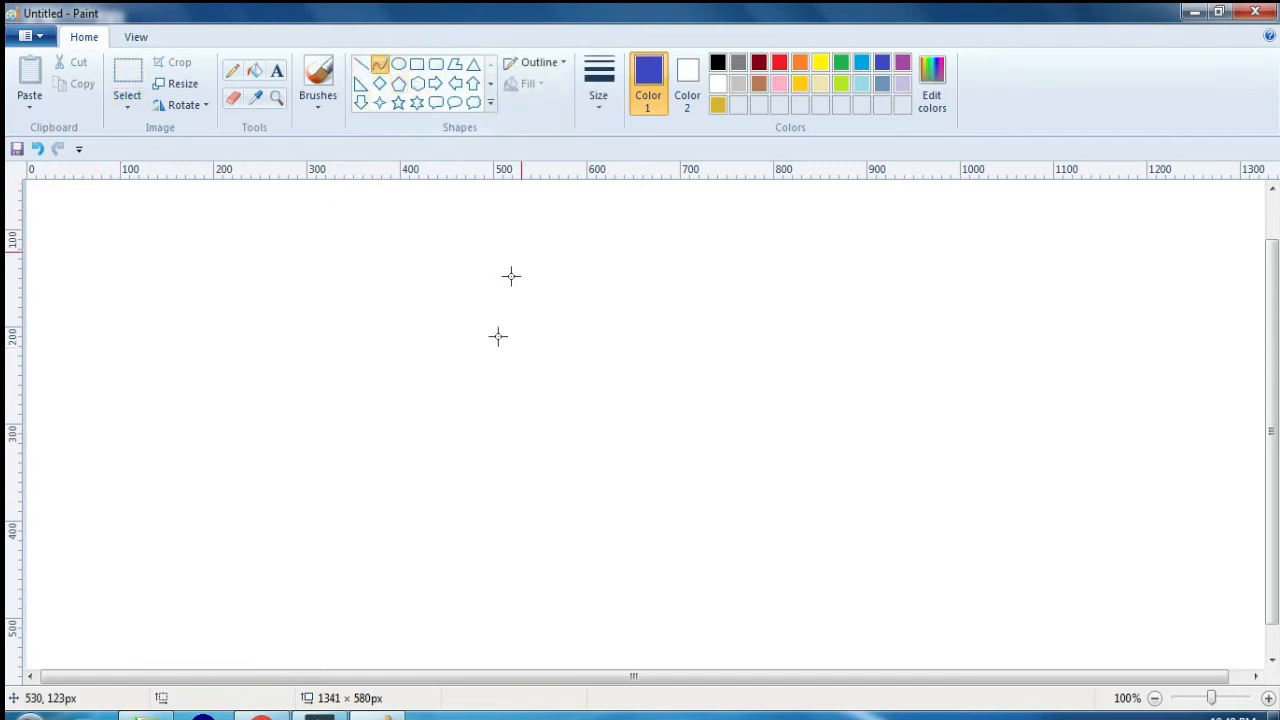
drag(543, 274, 545, 586)
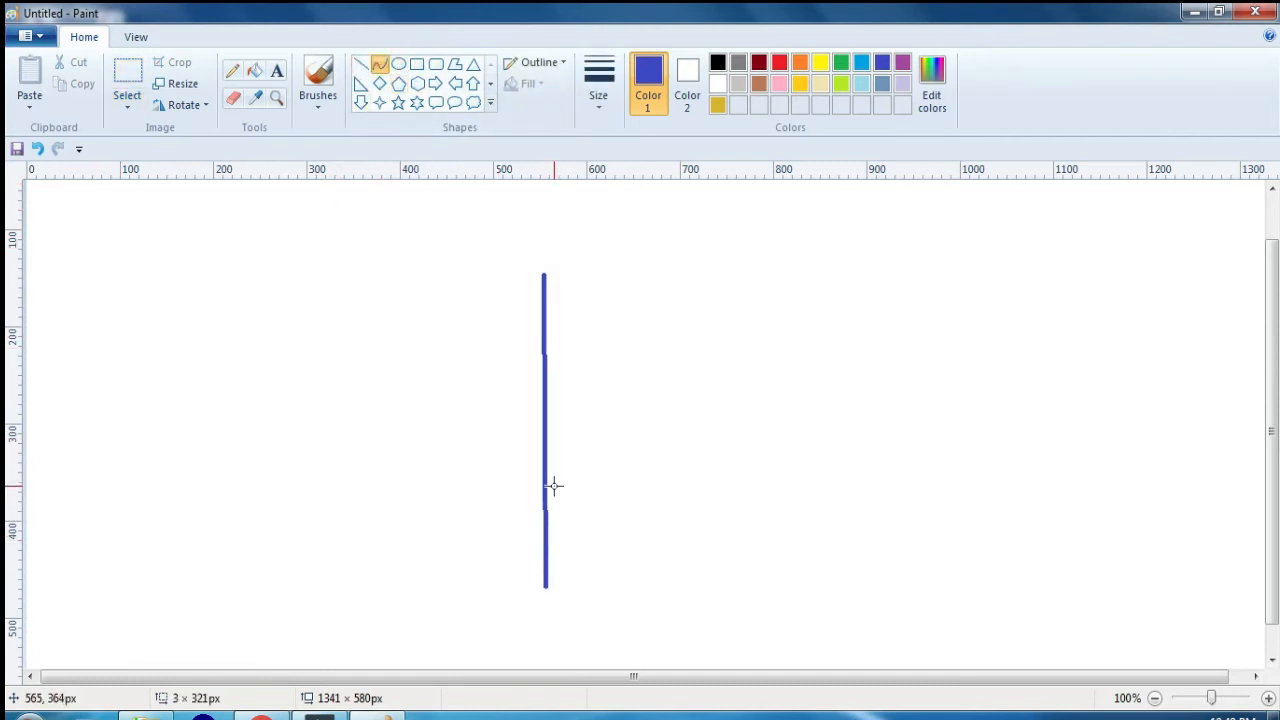
mouse_move(558, 445)
mouse_down()
mouse_move(677, 183)
mouse_move(674, 263)
mouse_up()
click(626, 377)
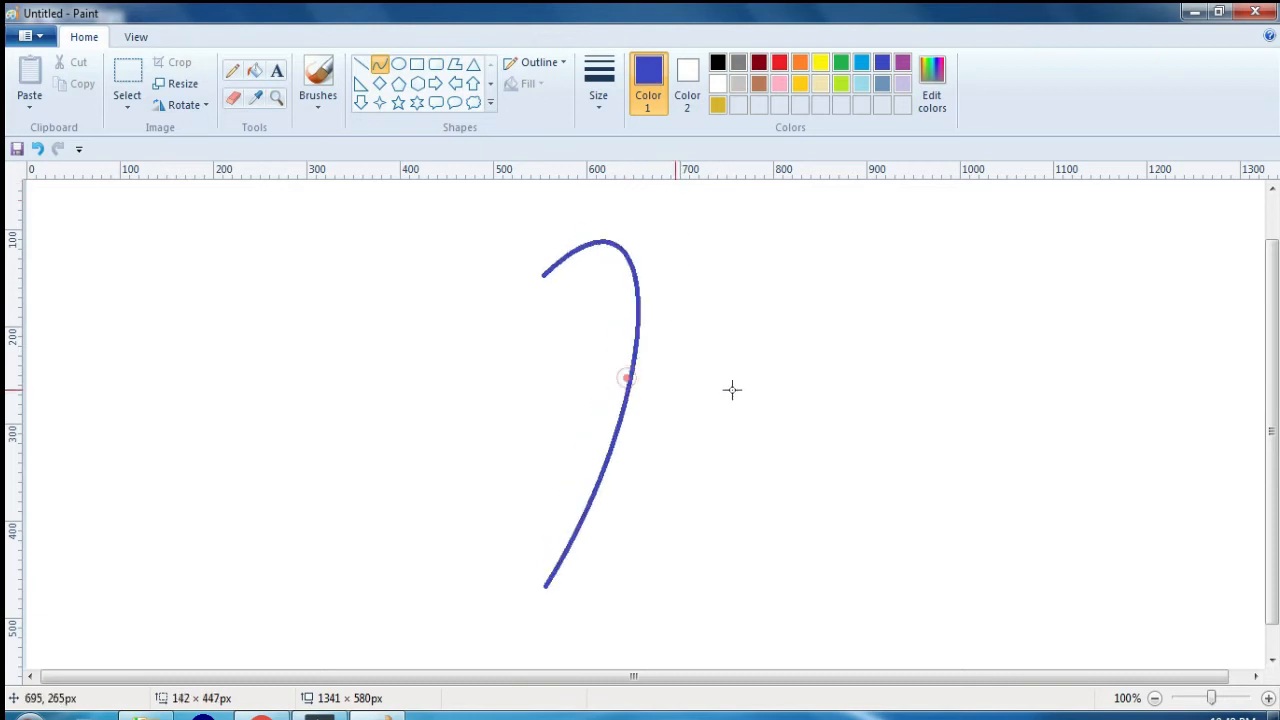
drag(732, 390, 873, 350)
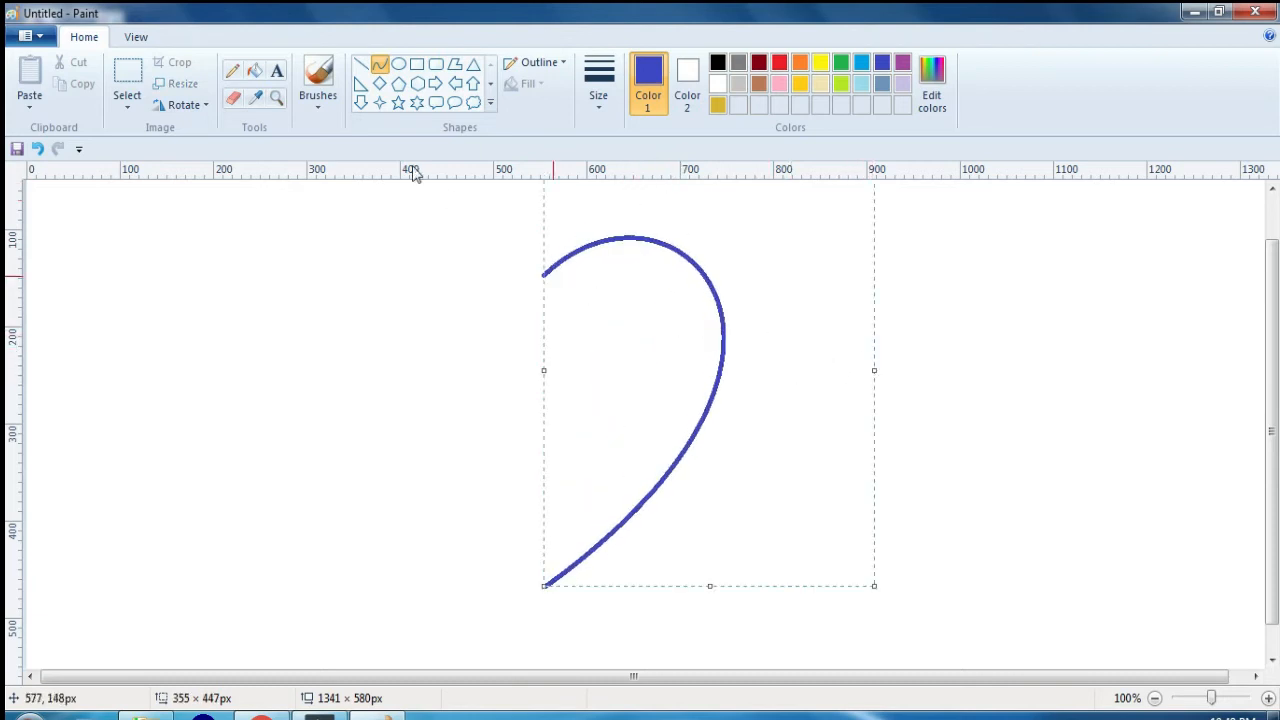
Step: Try to draw the heart's left half with a curve joining the two ends of the right half, and undo it
click(380, 64)
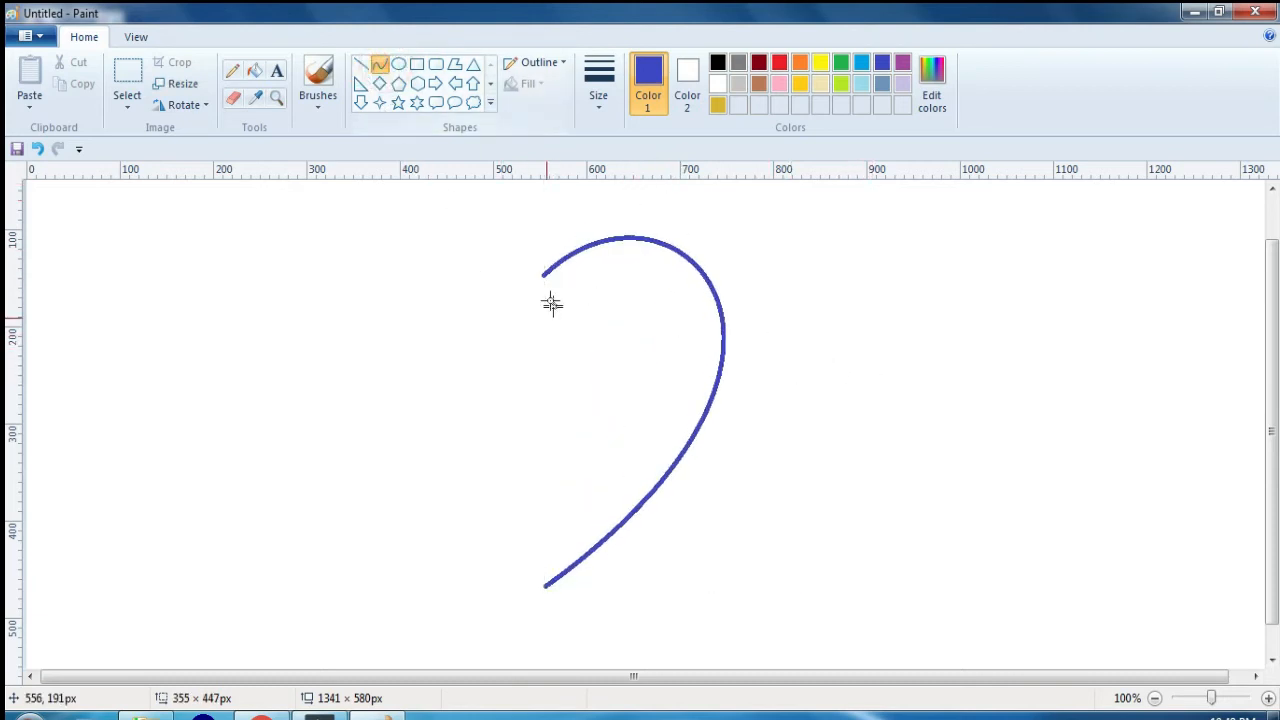
drag(543, 277, 543, 577)
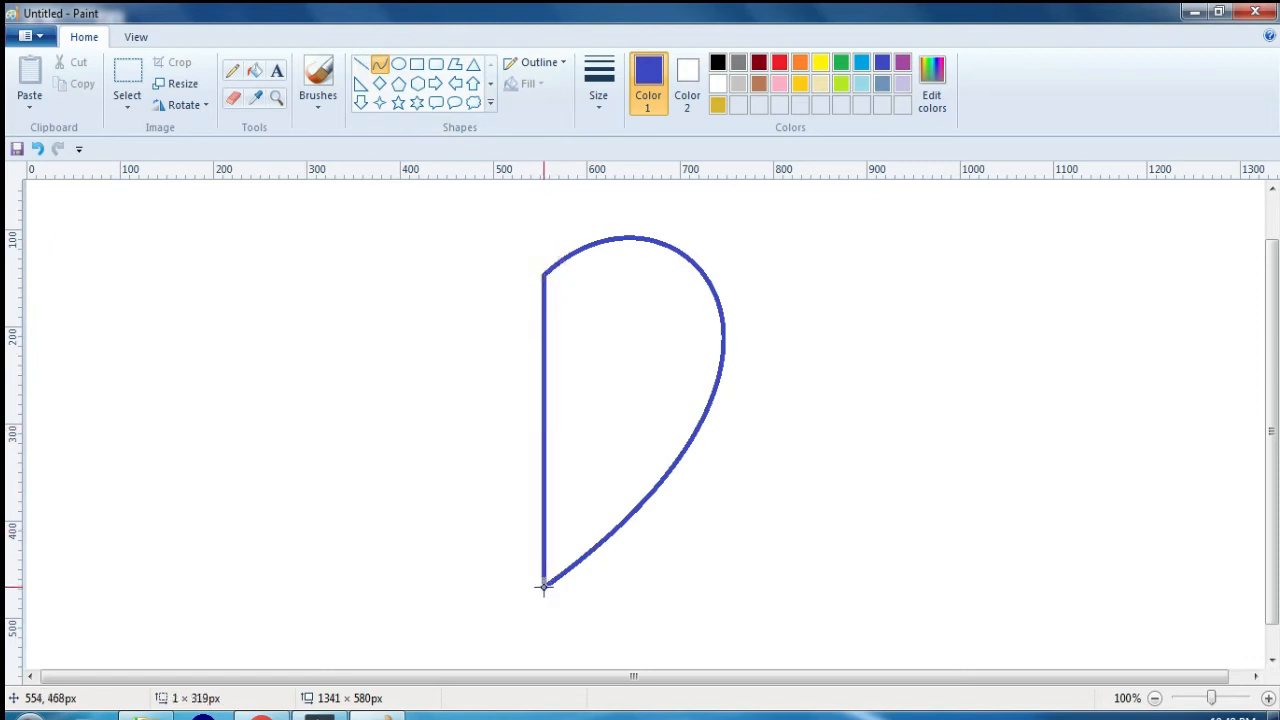
drag(477, 375, 309, 294)
key(ctrl+z)
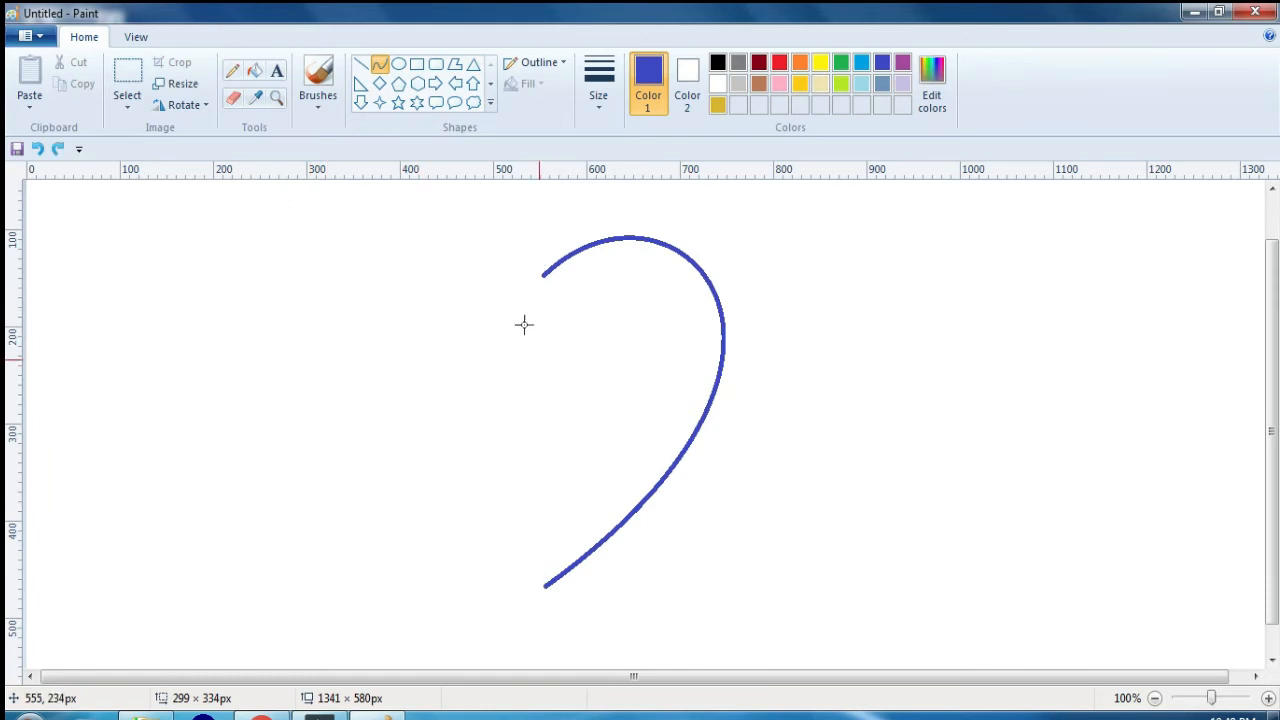
Step: Draw a curve about 325 px long between the ends of the right half and bend it outward to complete the heart
click(382, 65)
drag(544, 274, 546, 586)
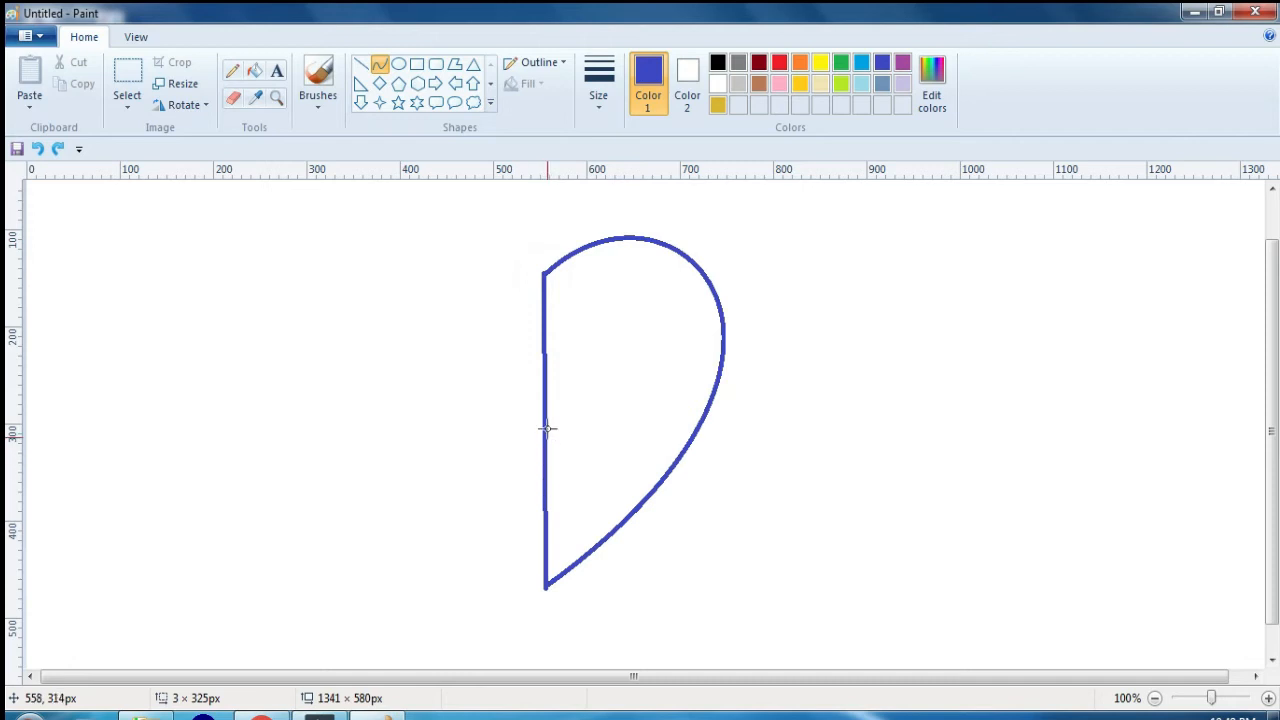
drag(545, 478, 253, 157)
drag(441, 460, 265, 444)
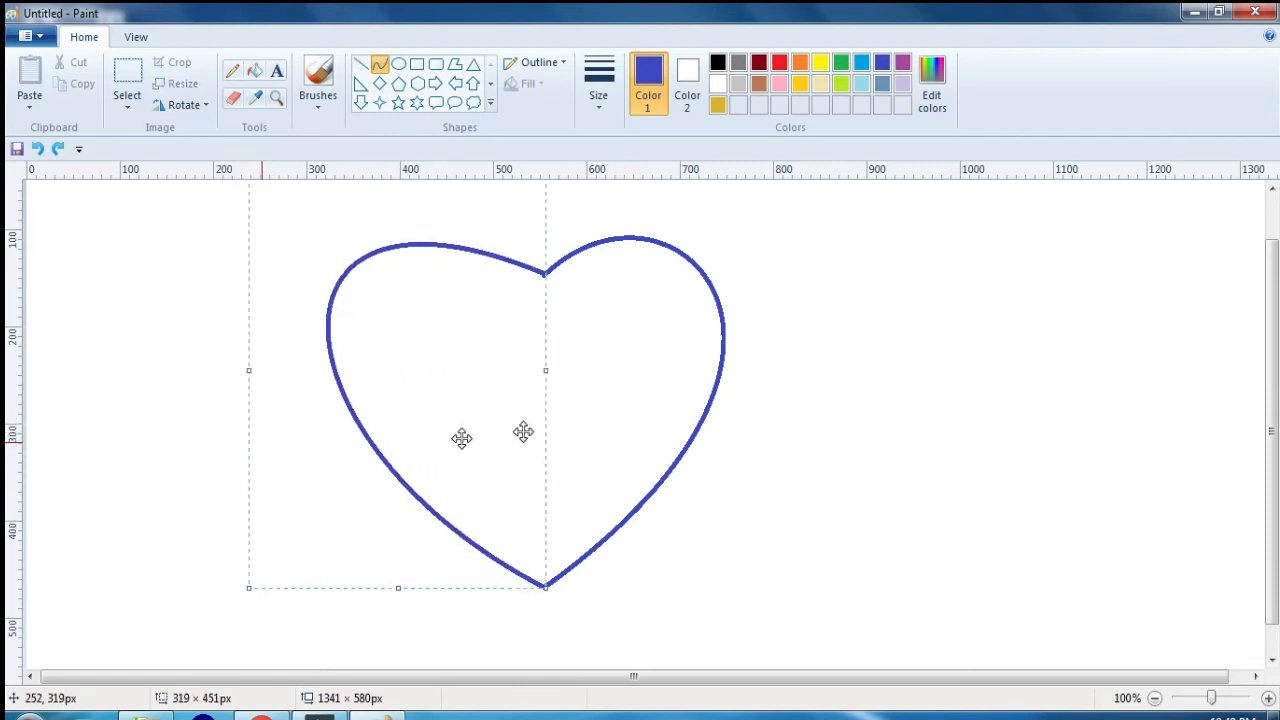
Step: Draw two ellipses inside the heart, a rectangle about 112 × 133 px between them, and a rounded rectangle about 111 × 72 px beneath it
click(398, 63)
drag(383, 309, 479, 423)
drag(632, 287, 703, 417)
click(417, 63)
mouse_move(495, 309)
mouse_down()
mouse_move(570, 419)
mouse_move(601, 437)
mouse_up()
click(436, 63)
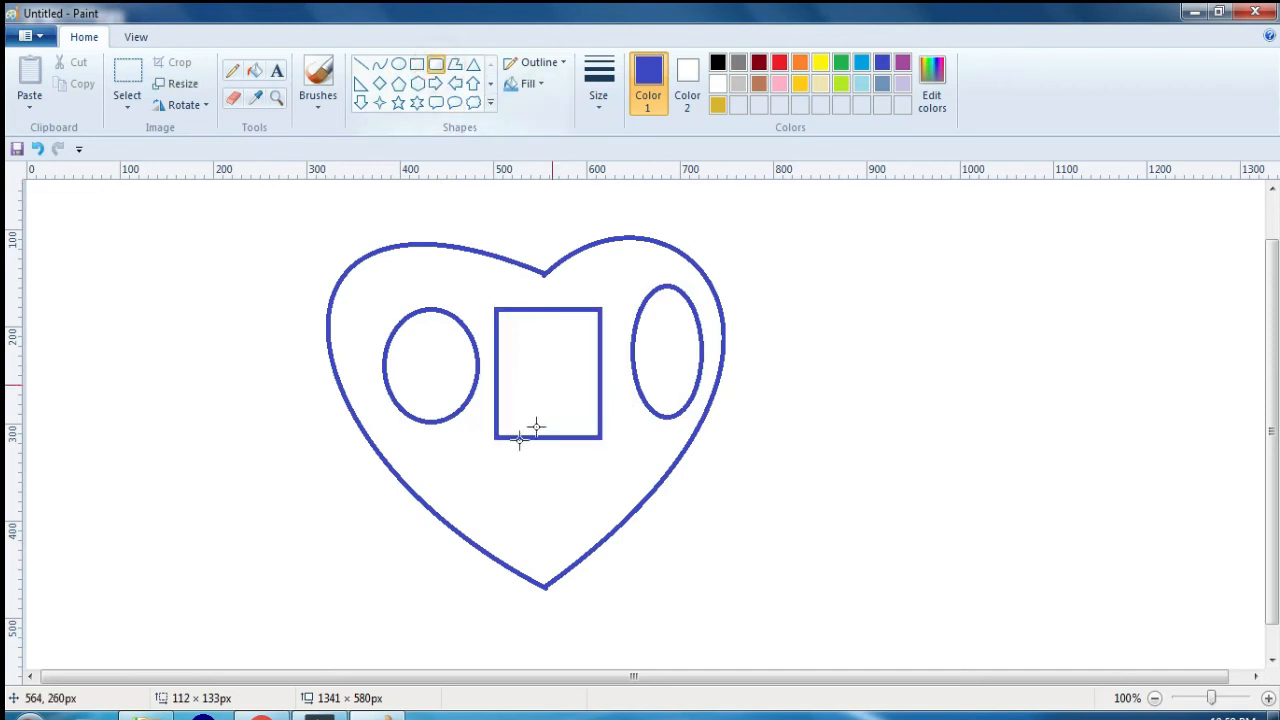
drag(494, 460, 598, 528)
Step: Draw a closed, self-crossing polygon about 443 × 264 px to the right of the heart and deselect it
click(455, 63)
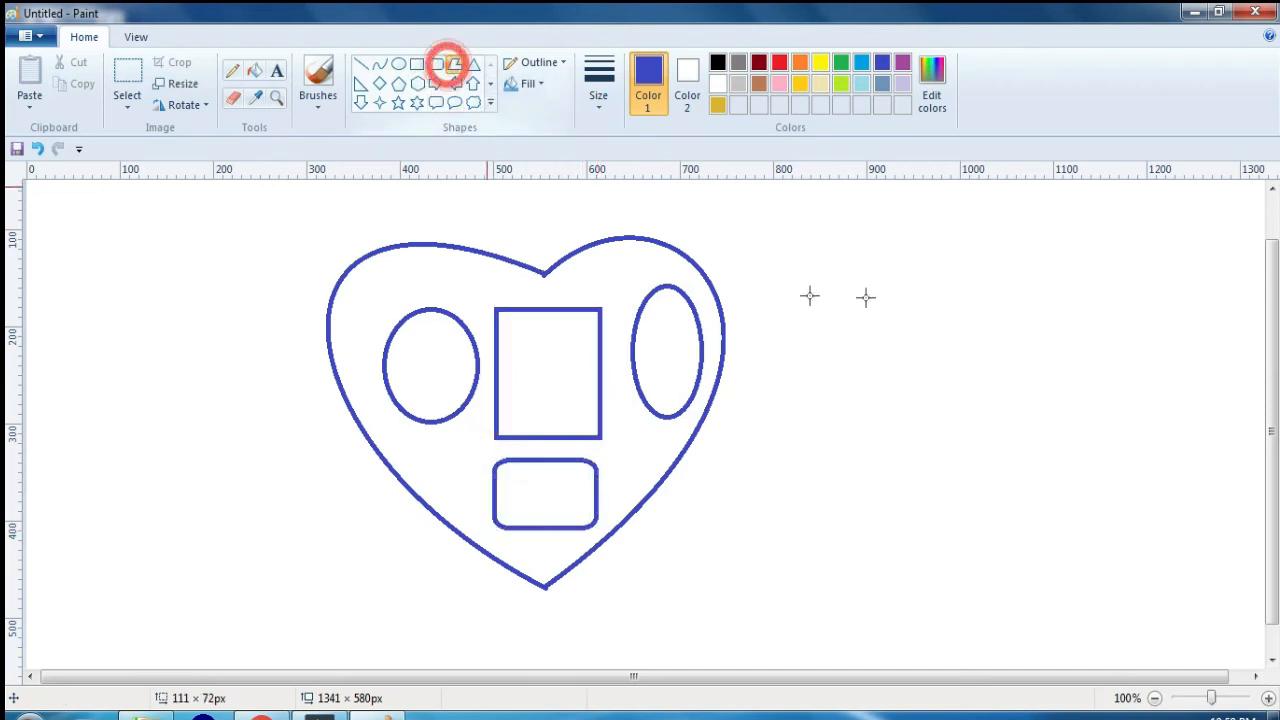
drag(797, 262, 986, 453)
drag(1021, 266, 1004, 355)
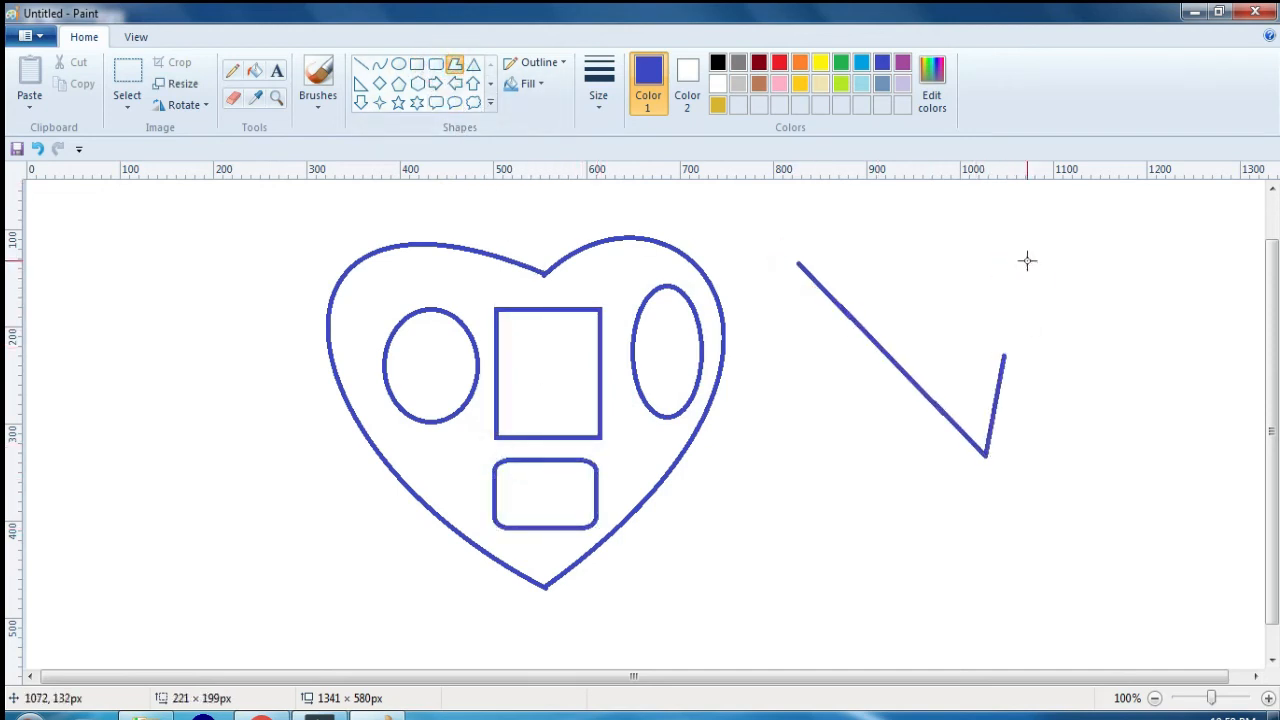
click(1027, 262)
click(912, 295)
click(840, 433)
click(864, 471)
click(988, 482)
click(1124, 395)
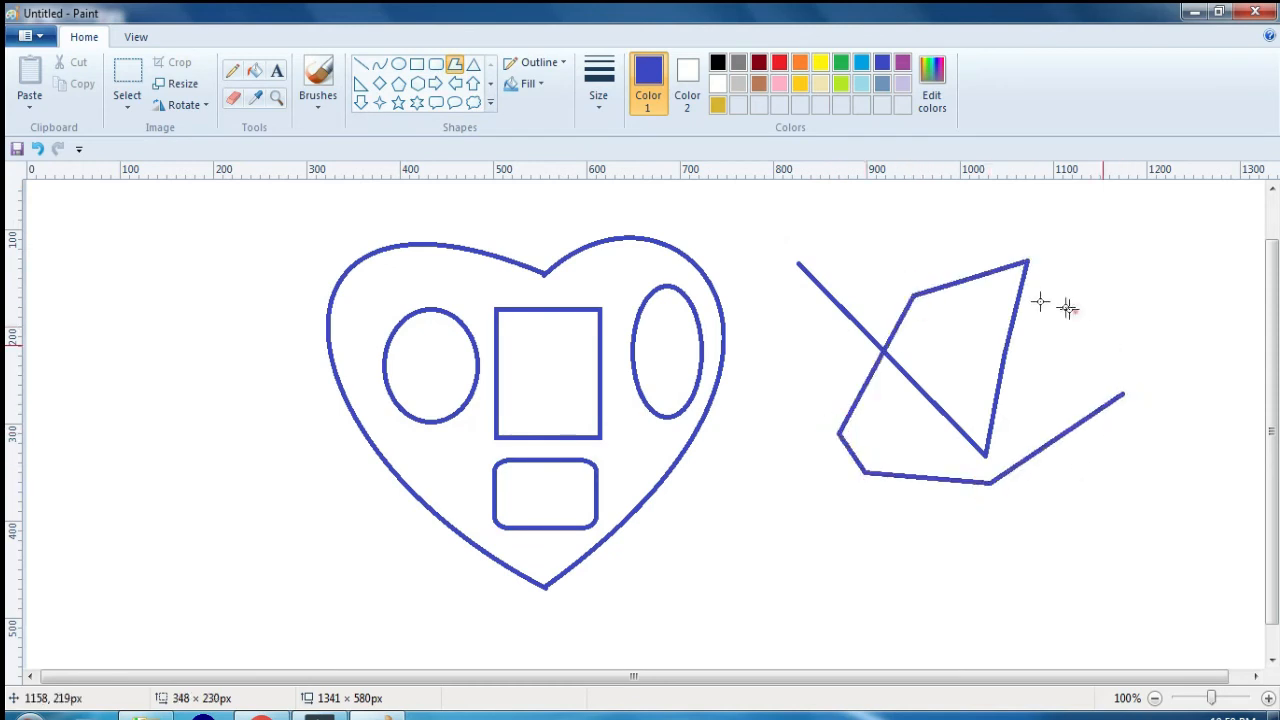
click(1055, 302)
click(910, 273)
click(800, 376)
click(748, 482)
click(710, 512)
double_click(812, 516)
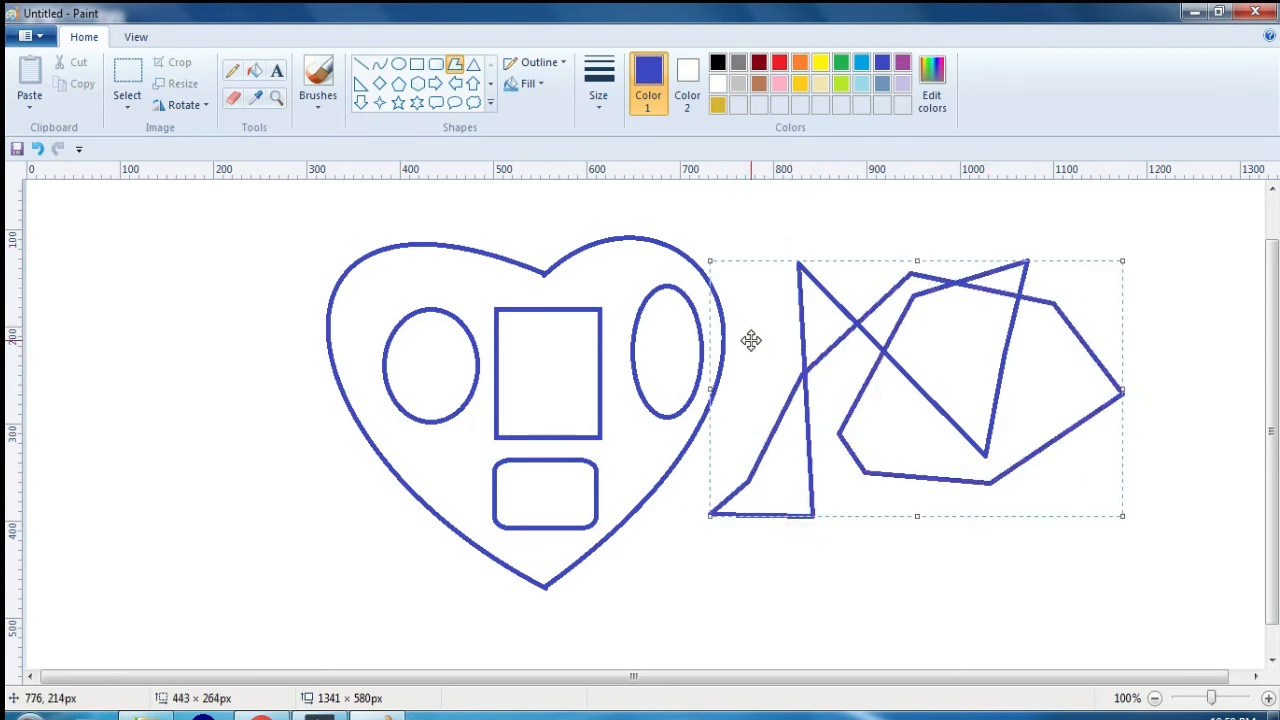
click(106, 453)
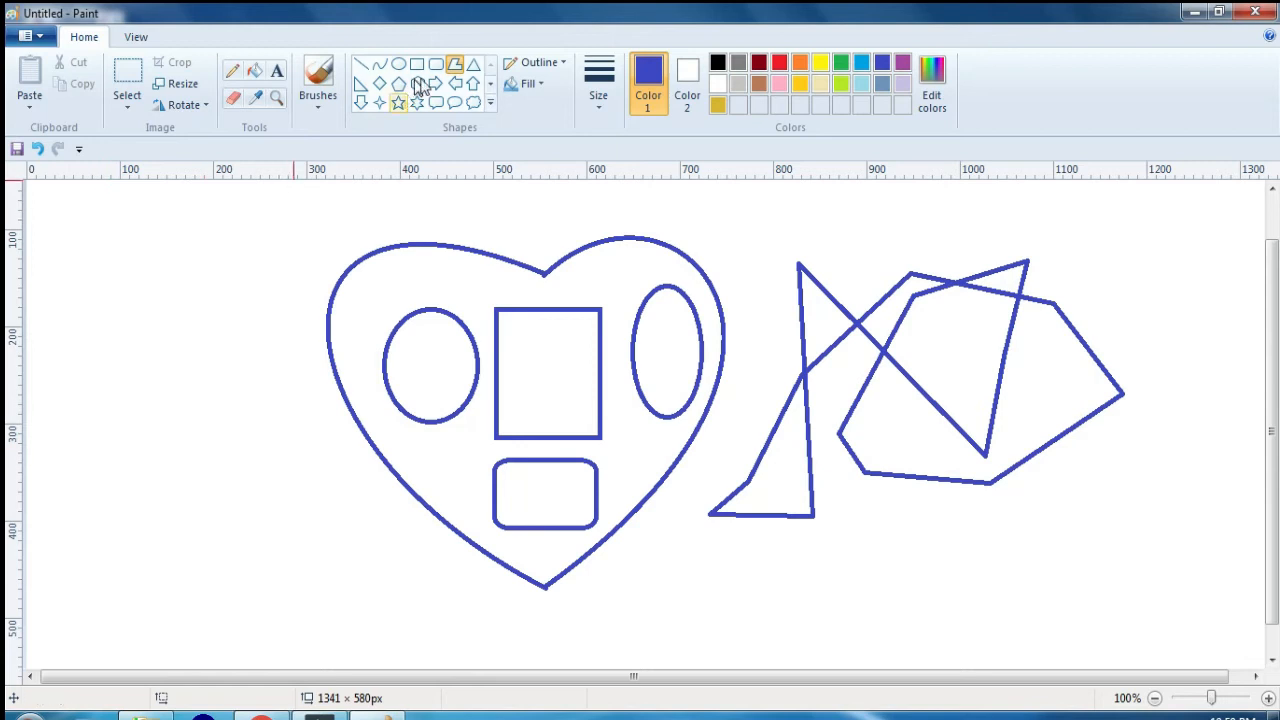
click(458, 67)
click(184, 266)
click(140, 359)
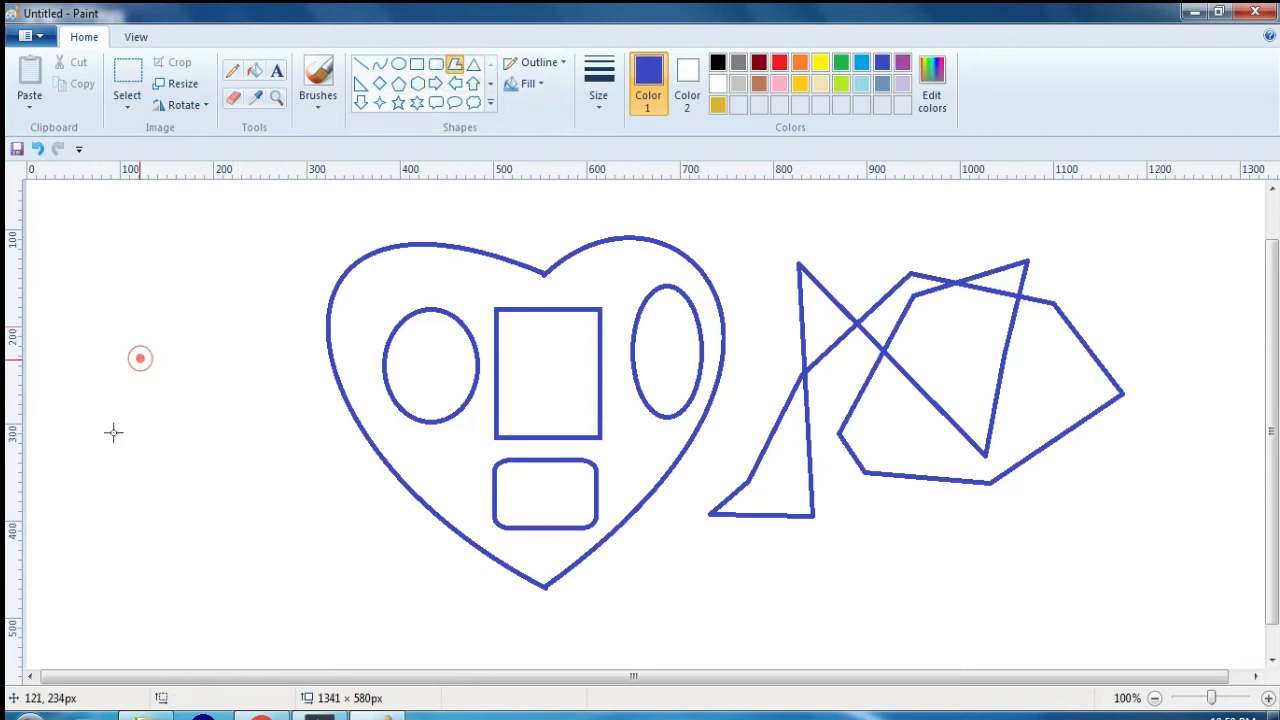
click(455, 64)
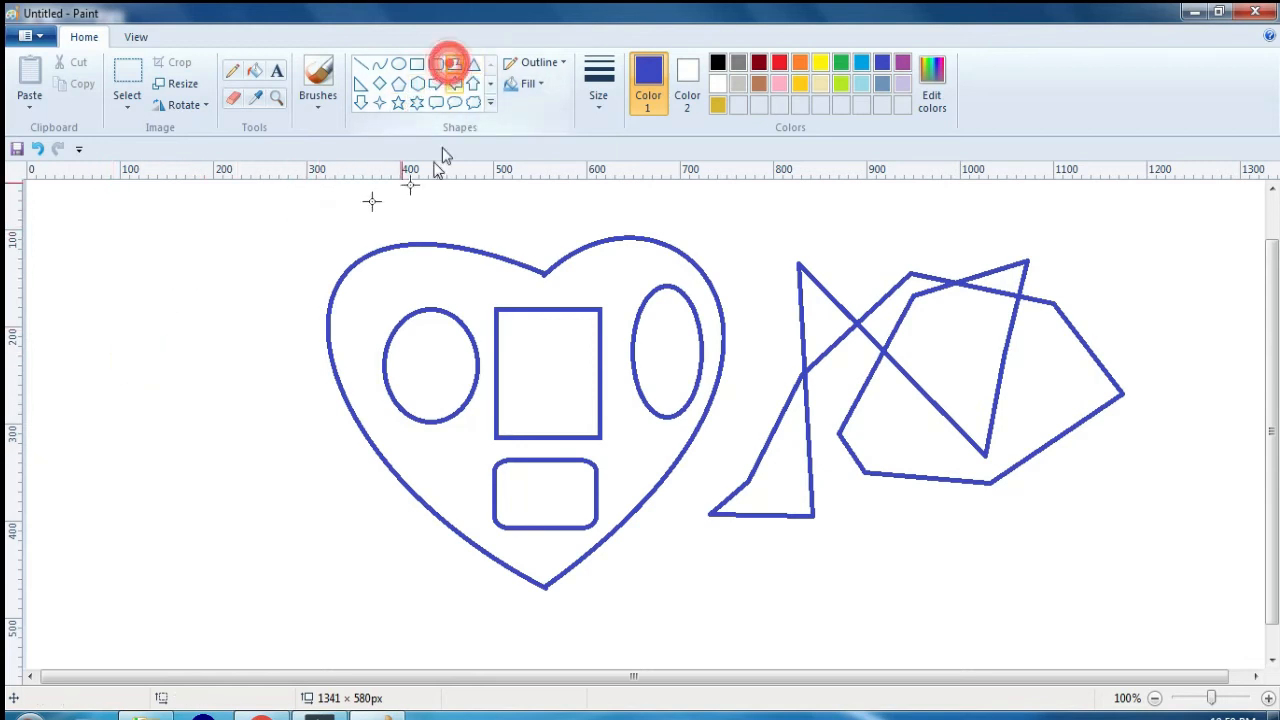
click(290, 229)
click(423, 62)
click(460, 65)
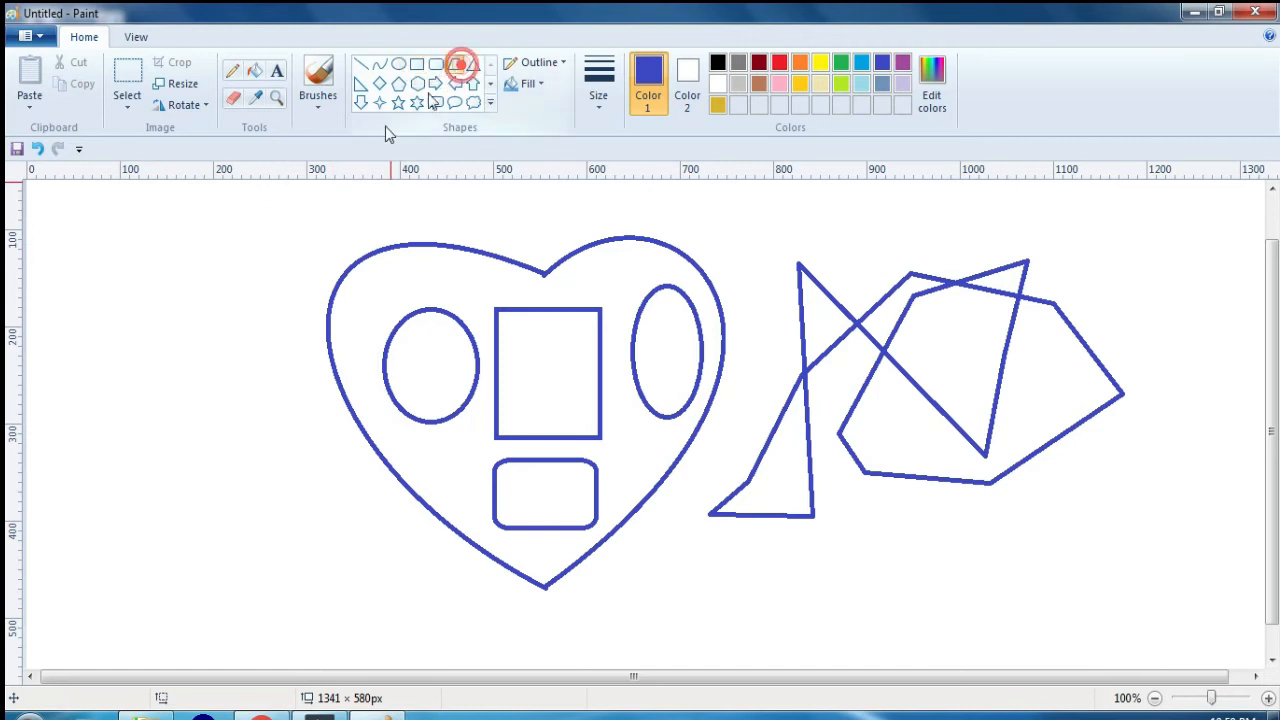
click(141, 238)
click(126, 342)
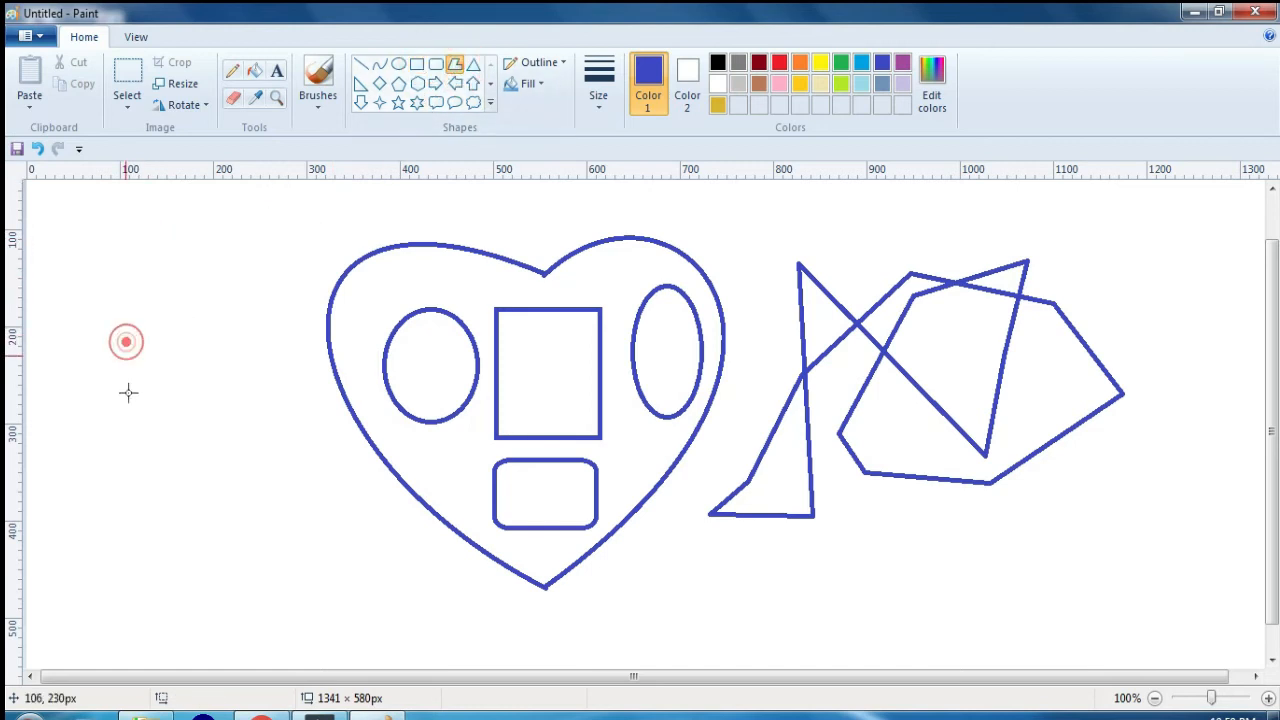
click(473, 64)
click(248, 318)
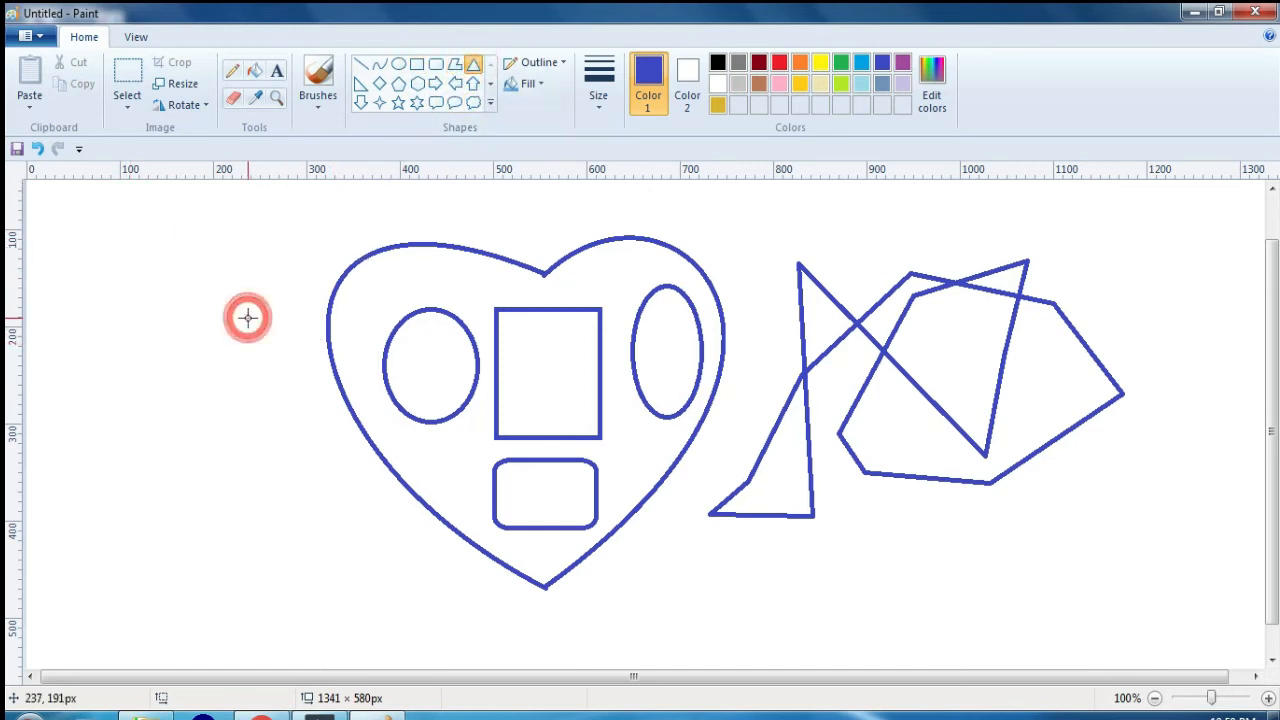
click(393, 66)
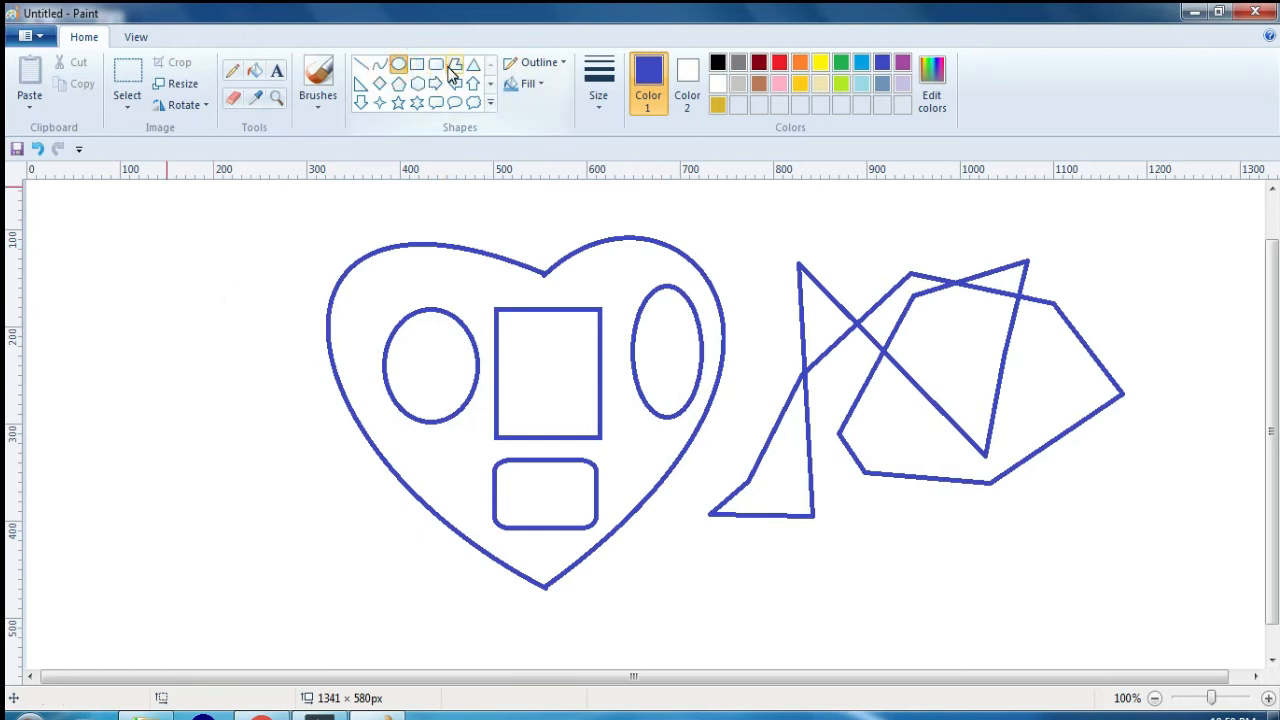
Step: Draw a closed polygon about 211 × 311 px with an inward notch to the left of the heart
click(455, 64)
click(257, 236)
drag(180, 230, 109, 467)
click(204, 495)
click(291, 533)
click(305, 453)
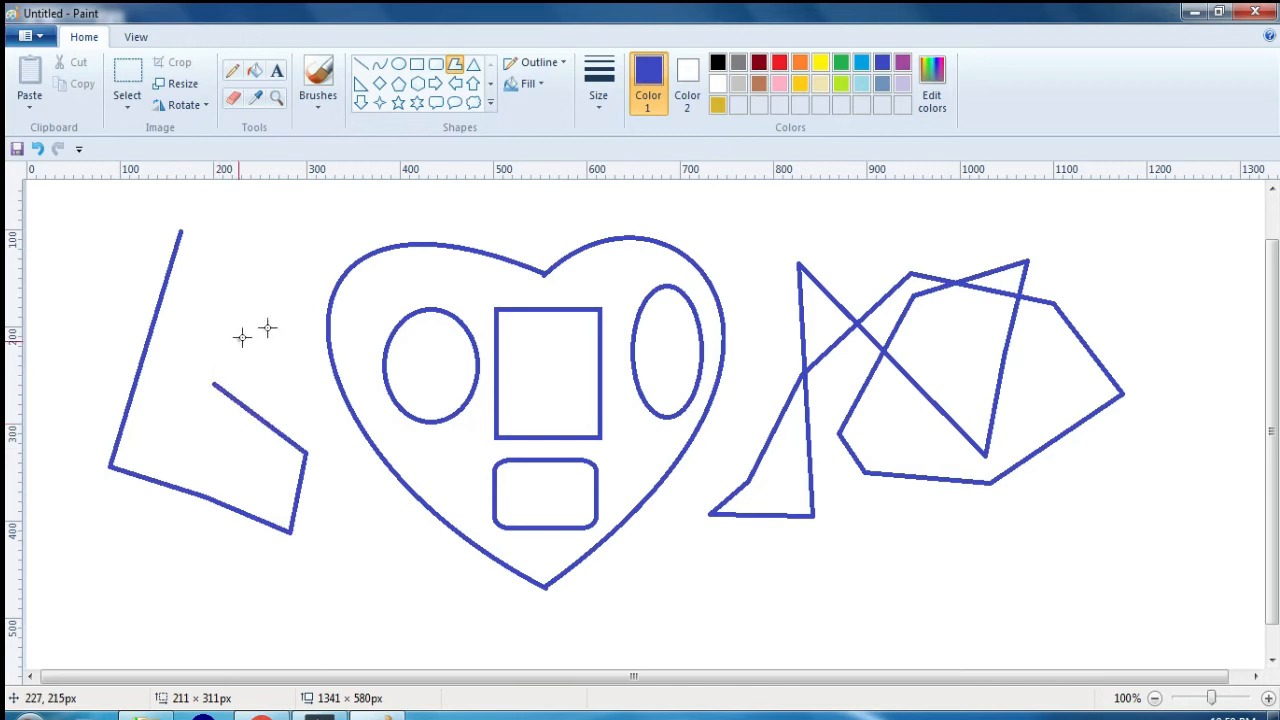
click(307, 270)
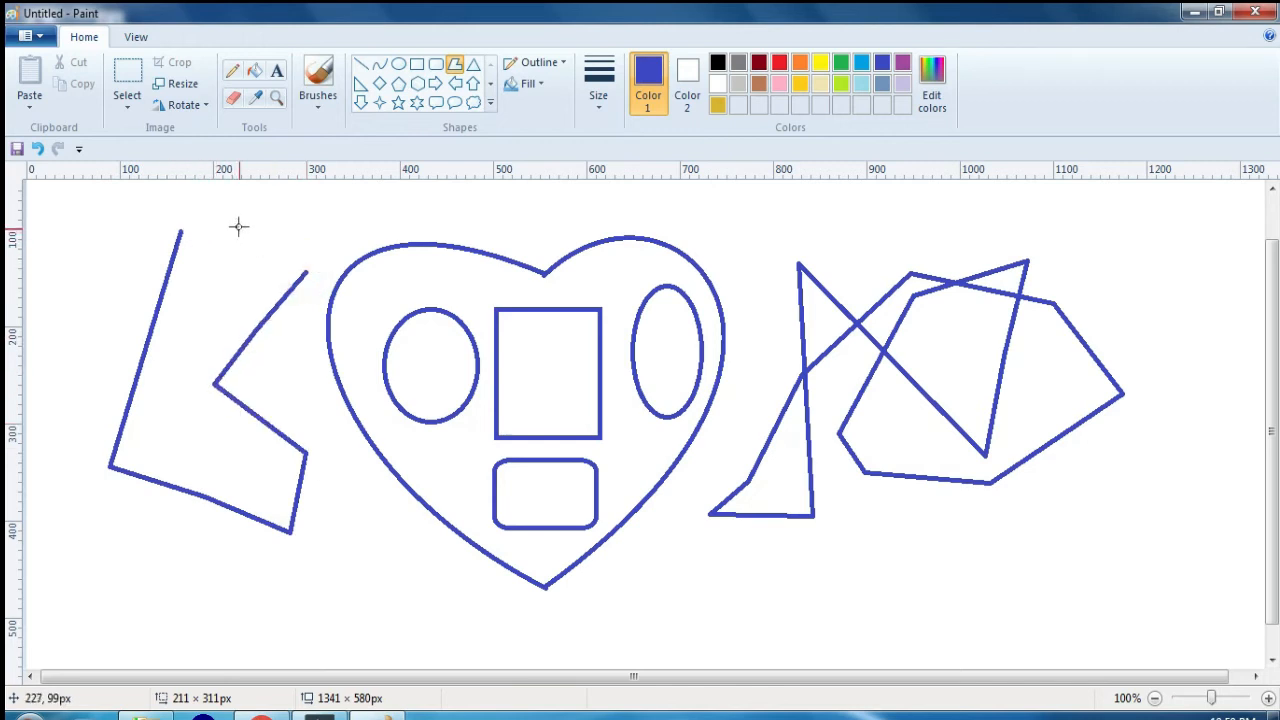
click(179, 231)
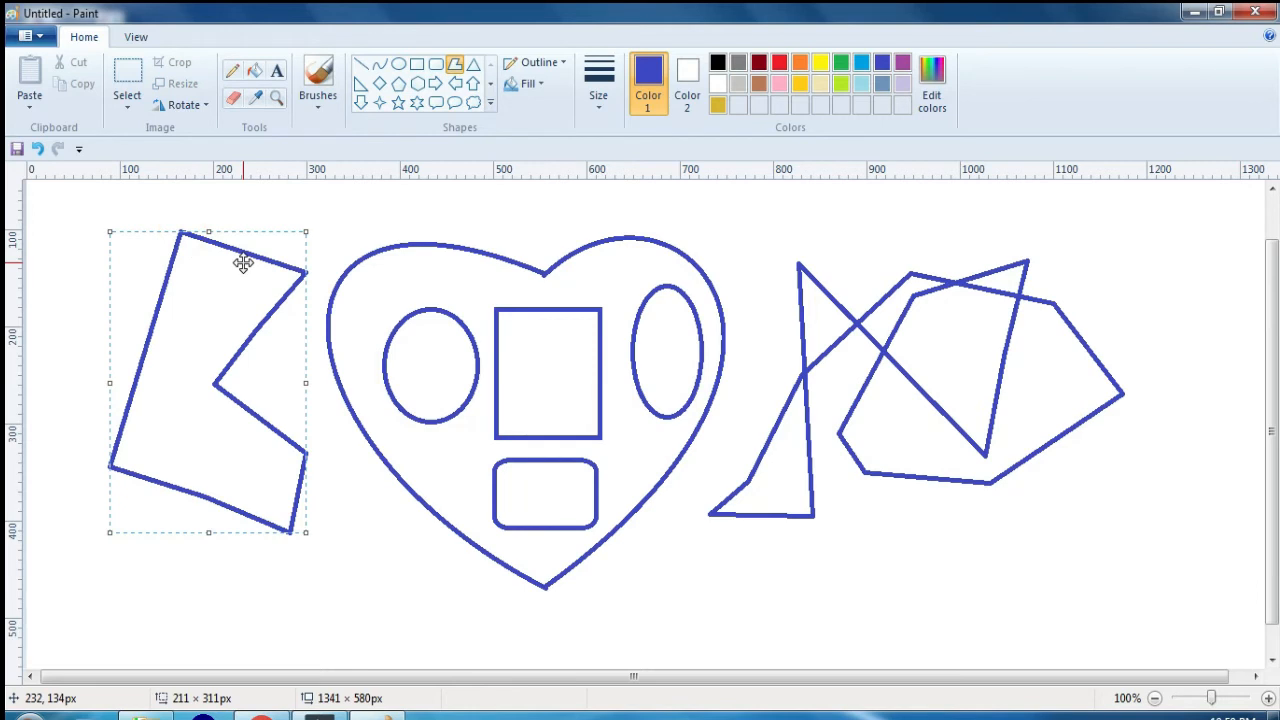
Step: Draw four cloud callouts across the heart and the self-crossing polygon, the last one about 74 × 83 px
click(480, 106)
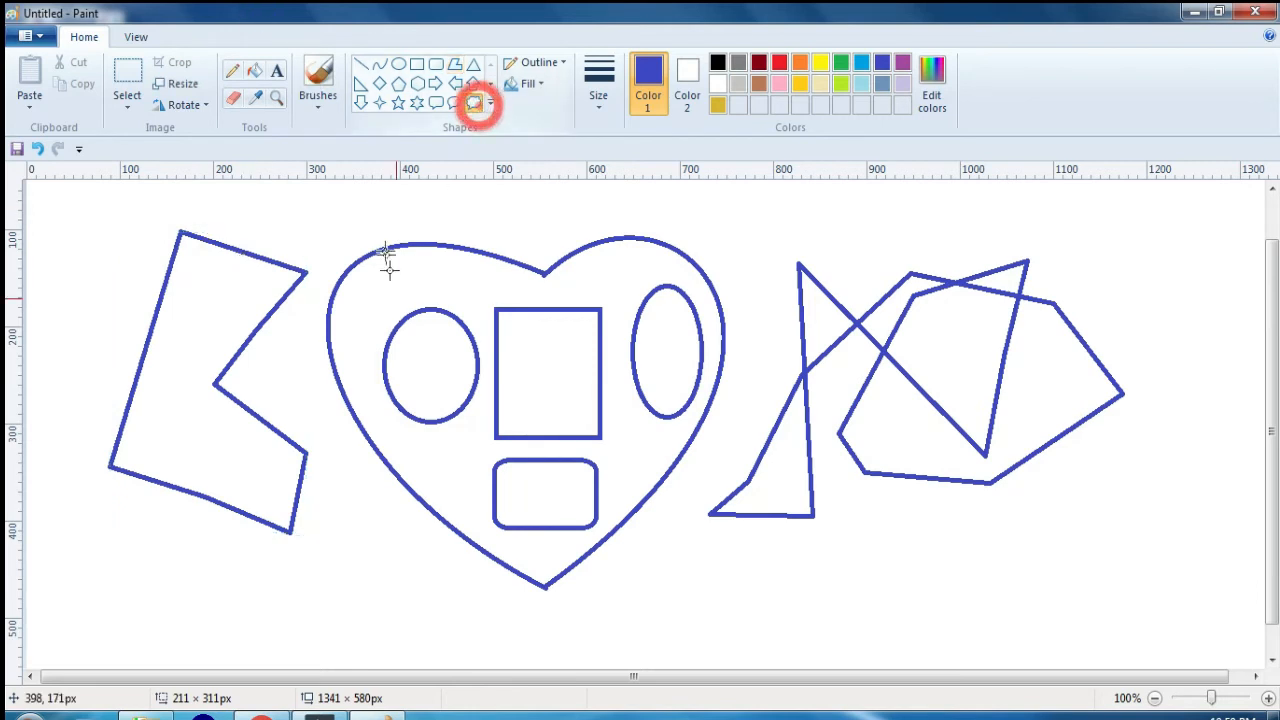
drag(383, 251, 530, 428)
drag(609, 251, 748, 429)
mouse_move(800, 268)
mouse_down()
mouse_move(893, 377)
mouse_move(935, 399)
mouse_up()
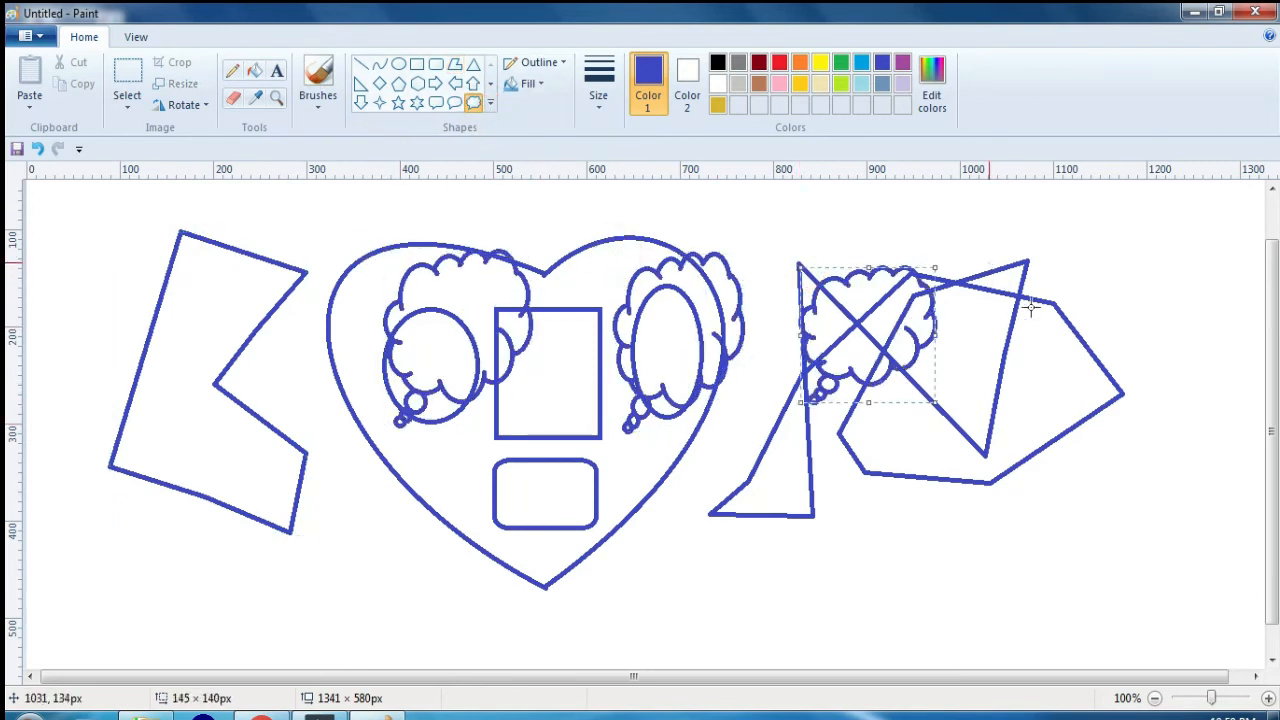
drag(991, 259, 1059, 343)
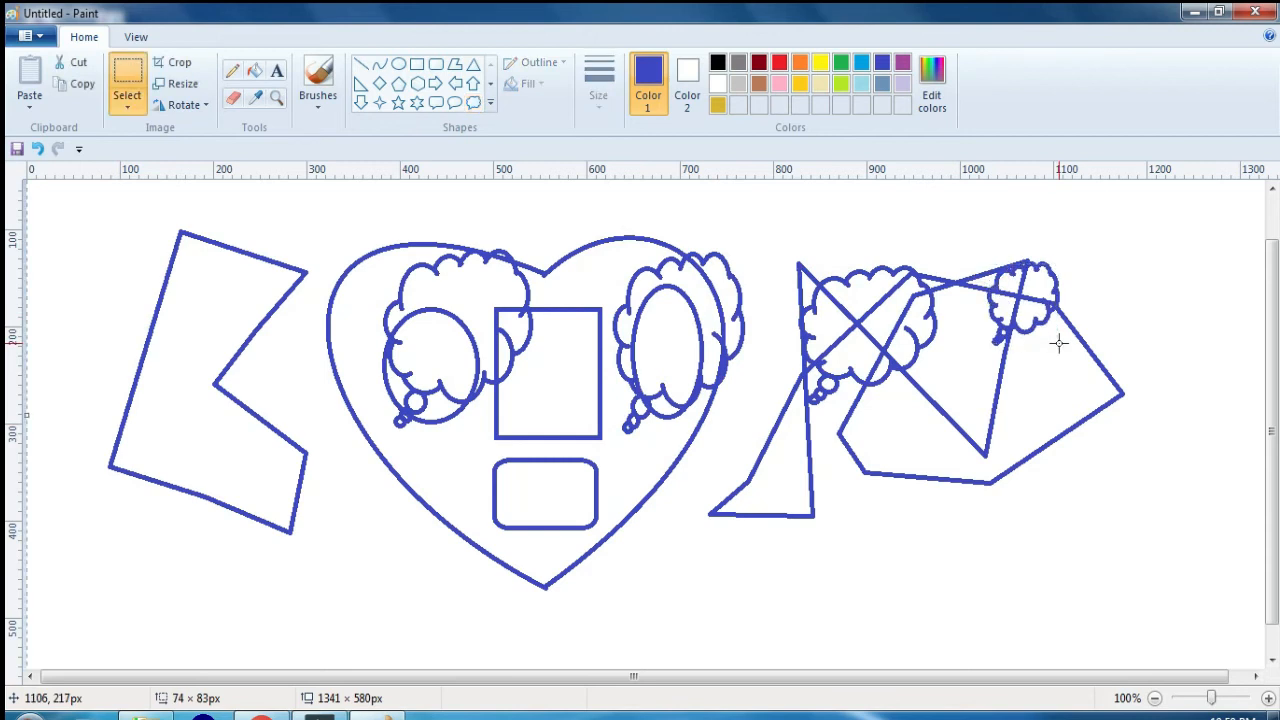
Step: Clear the whole canvas, draw one large cloud callout in its middle and deselect it
key(Delete)
click(491, 105)
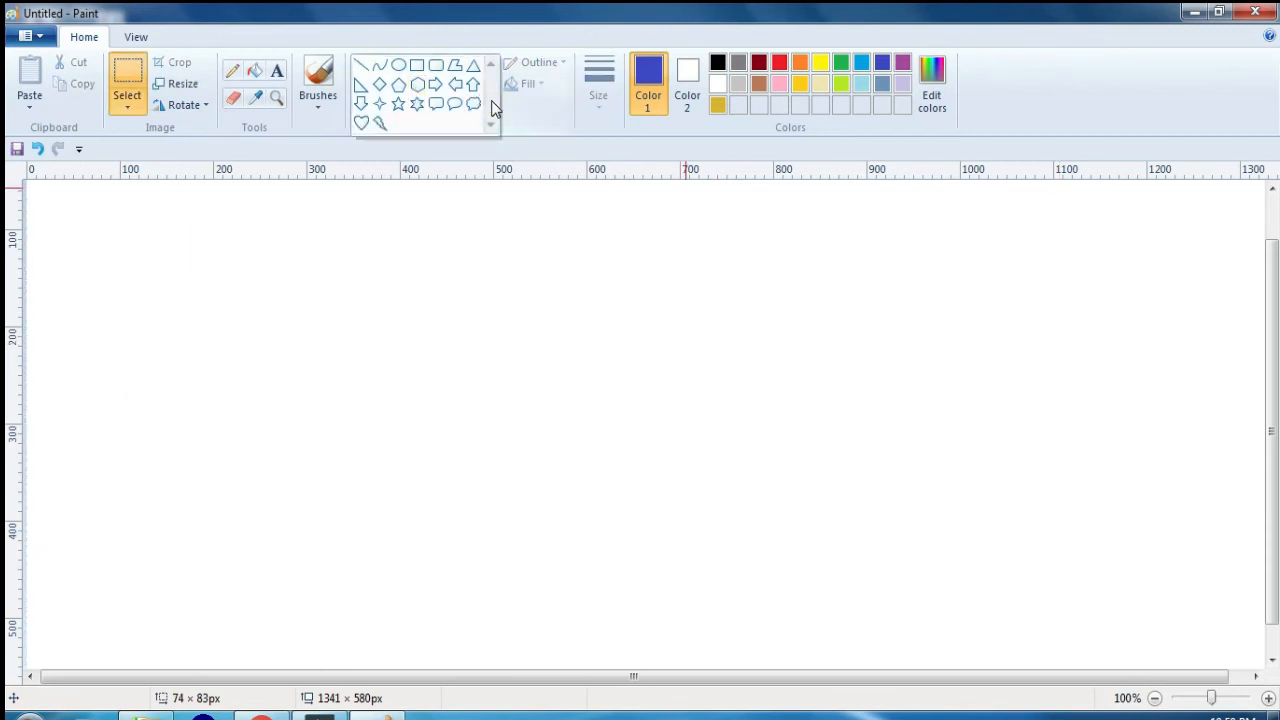
click(474, 104)
drag(374, 263, 710, 583)
click(211, 232)
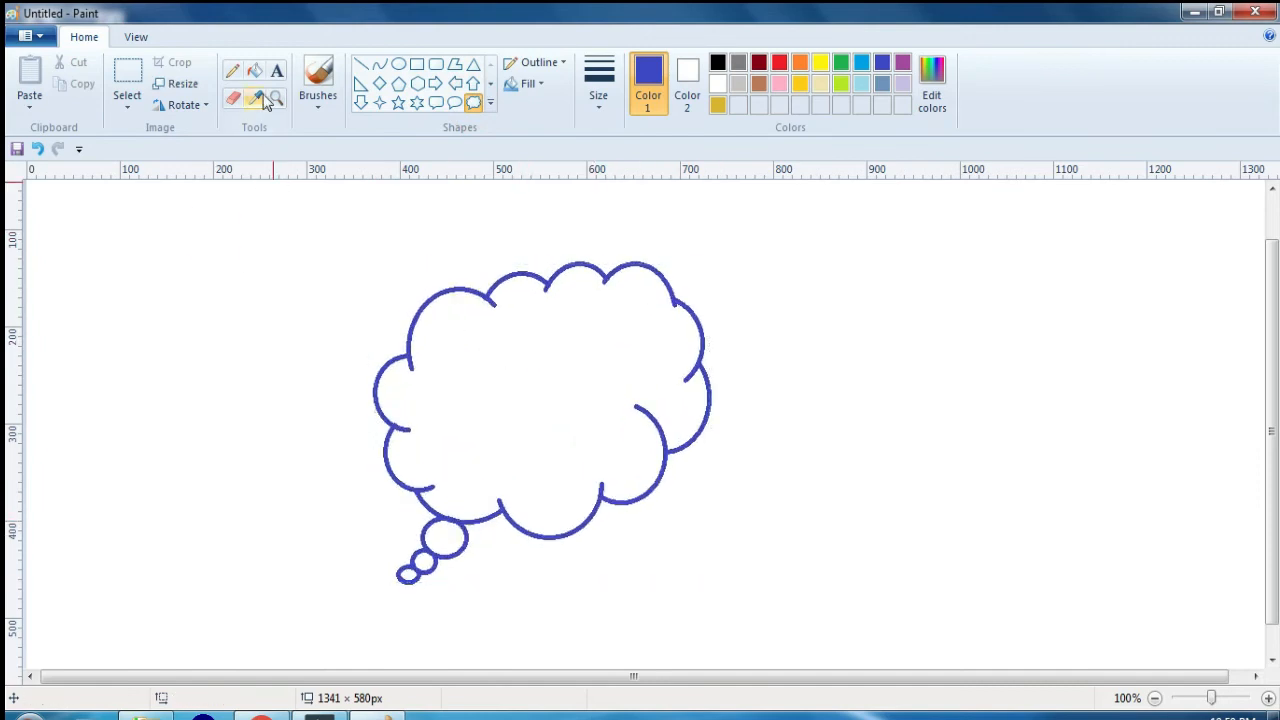
Step: Add a short greeting as text inside the cloud callout and delete it
click(274, 74)
click(479, 358)
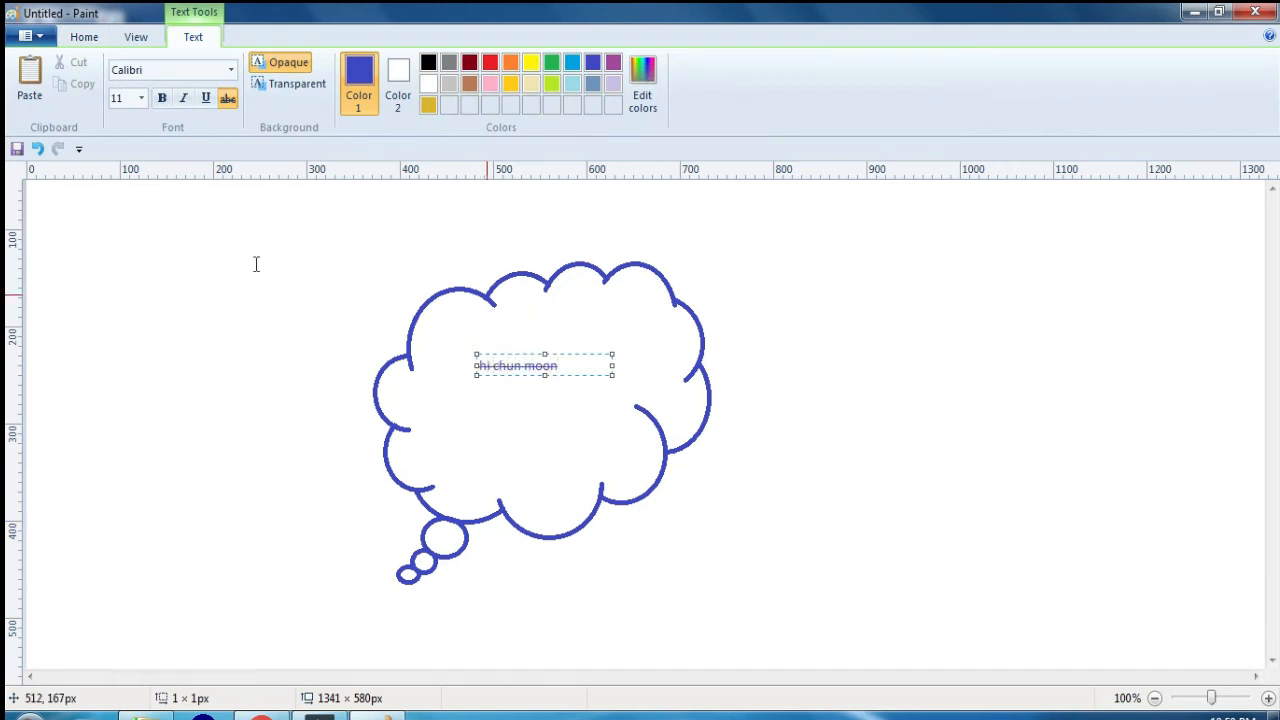
key(ctrl+a)
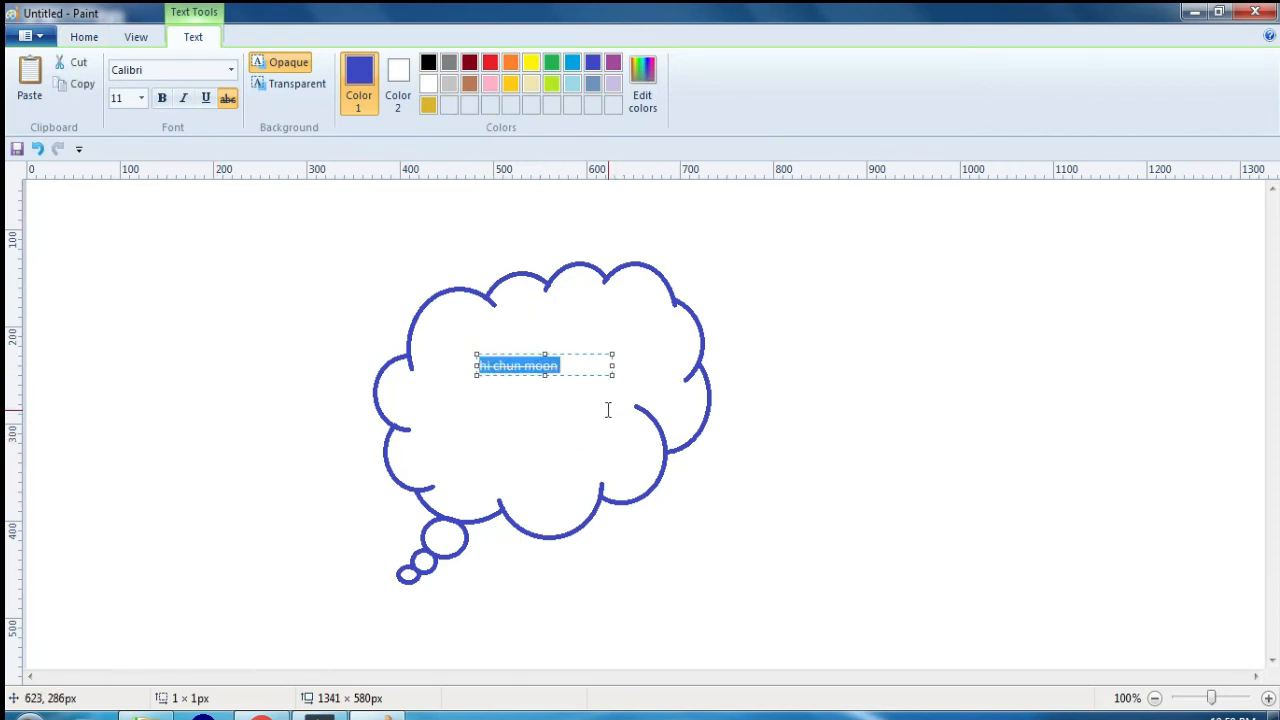
key(Delete)
click(601, 408)
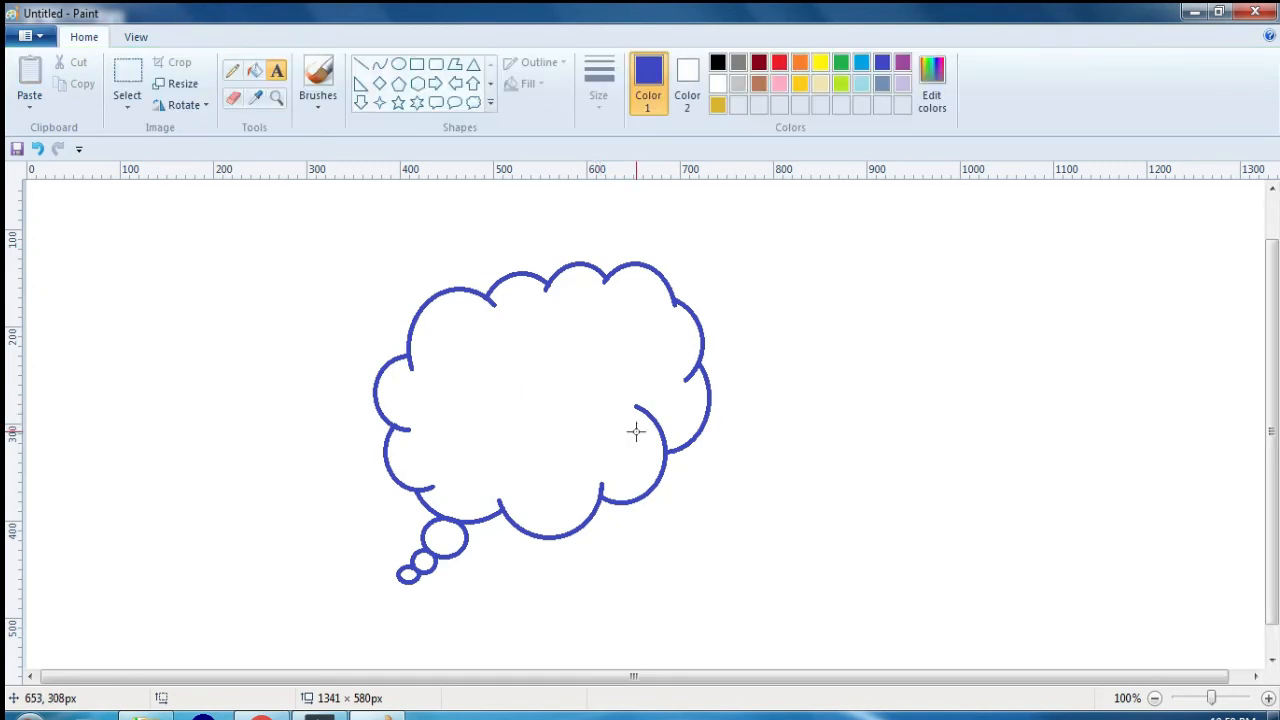
Step: Clear the canvas, draw a rectangle about 379 × 189 px and make its outline green
key(ctrl+a)
key(Delete)
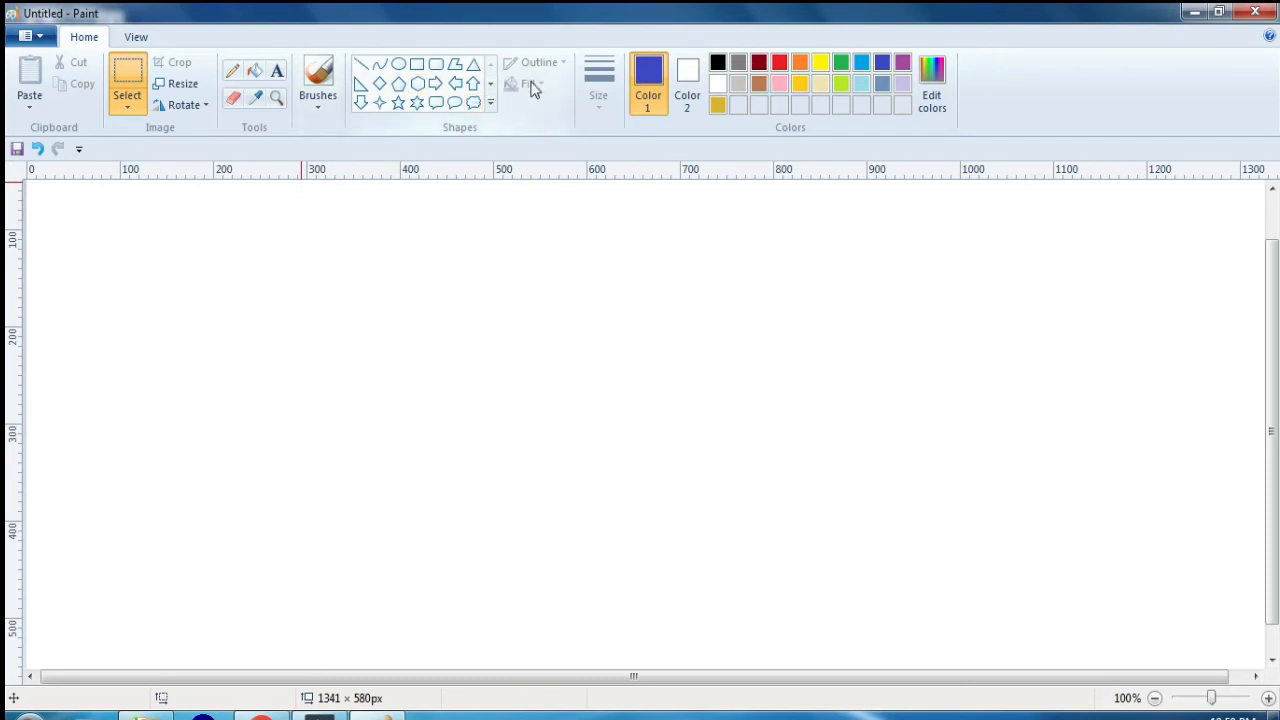
click(417, 64)
drag(350, 253, 705, 437)
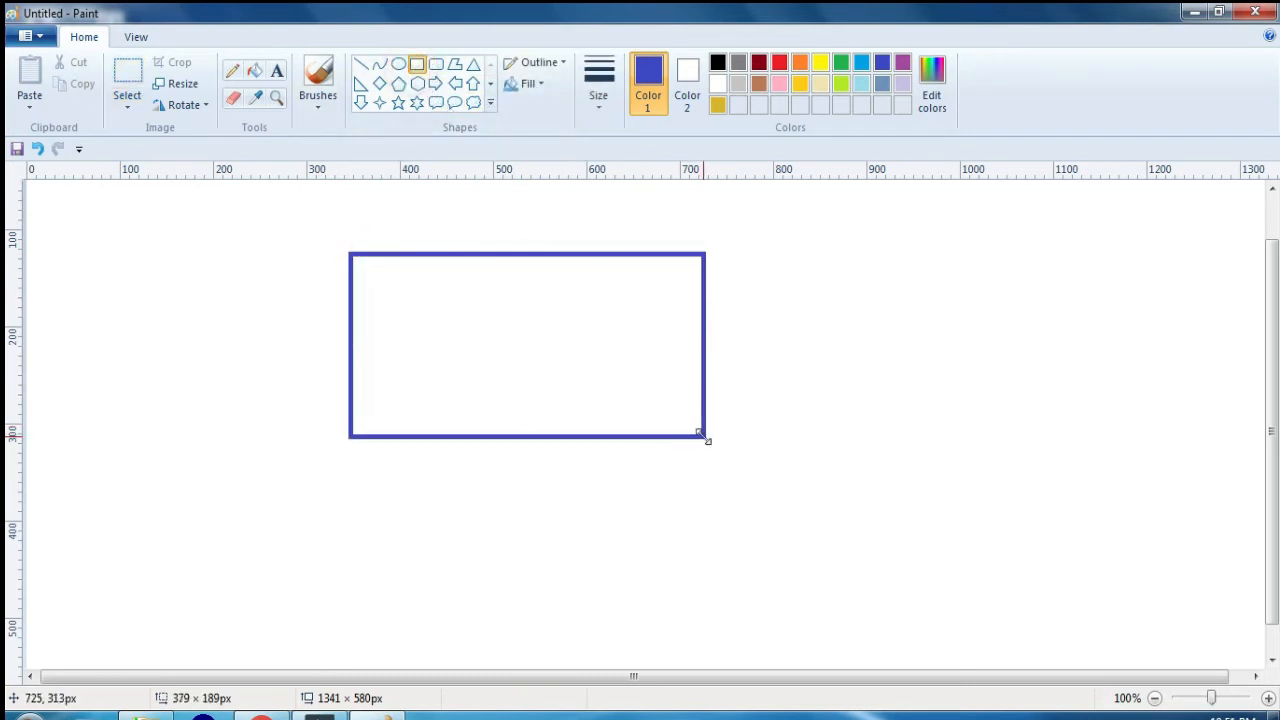
click(779, 62)
click(841, 62)
Step: Give the rectangle a Marker outline, thicken it strongly and change the outline style to Oil
click(562, 64)
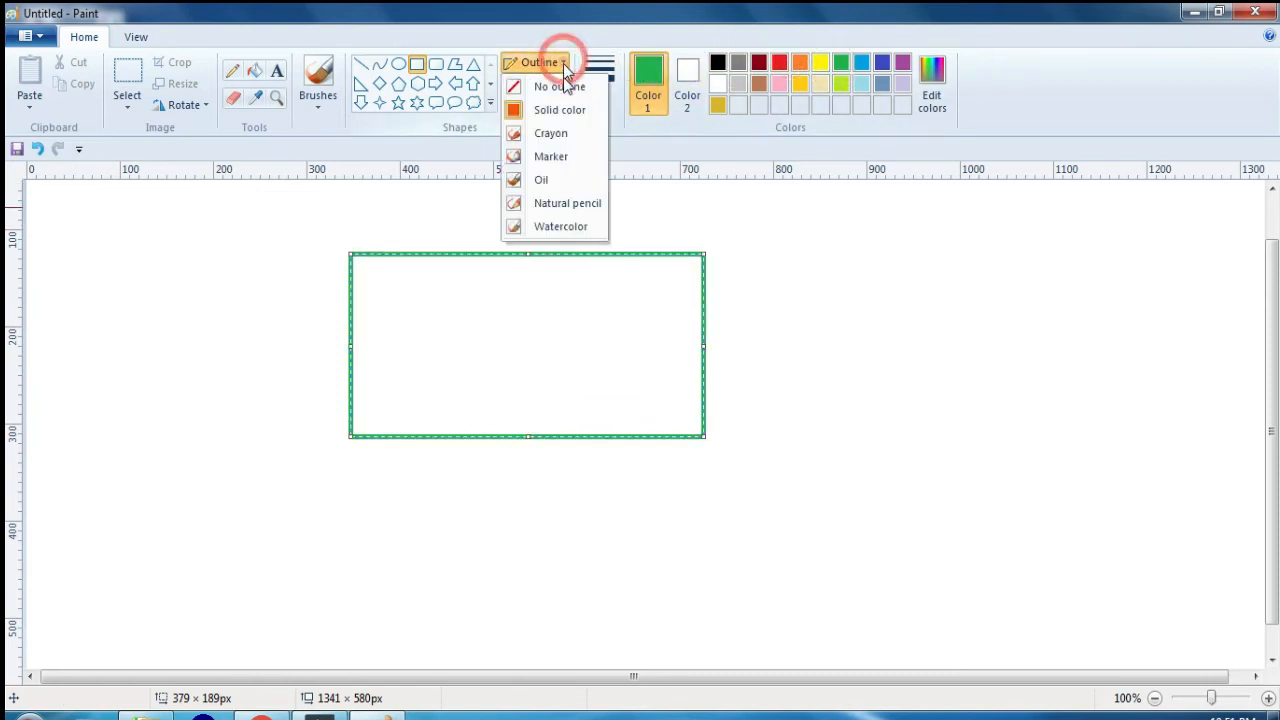
click(550, 157)
key(ctrl+KP_Add)
key(ctrl+KP_Add)
key(ctrl+KP_Add)
key(ctrl+KP_Add)
key(ctrl+KP_Add)
key(ctrl+KP_Add)
key(ctrl+KP_Add)
key(ctrl+KP_Add)
key(ctrl+KP_Add)
key(ctrl+KP_Add)
key(ctrl+KP_Add)
key(ctrl+KP_Add)
key(ctrl+KP_Add)
key(ctrl+KP_Add)
key(ctrl+KP_Add)
key(ctrl+KP_Add)
key(ctrl+KP_Add)
key(ctrl+KP_Add)
key(ctrl+KP_Add)
key(ctrl+KP_Add)
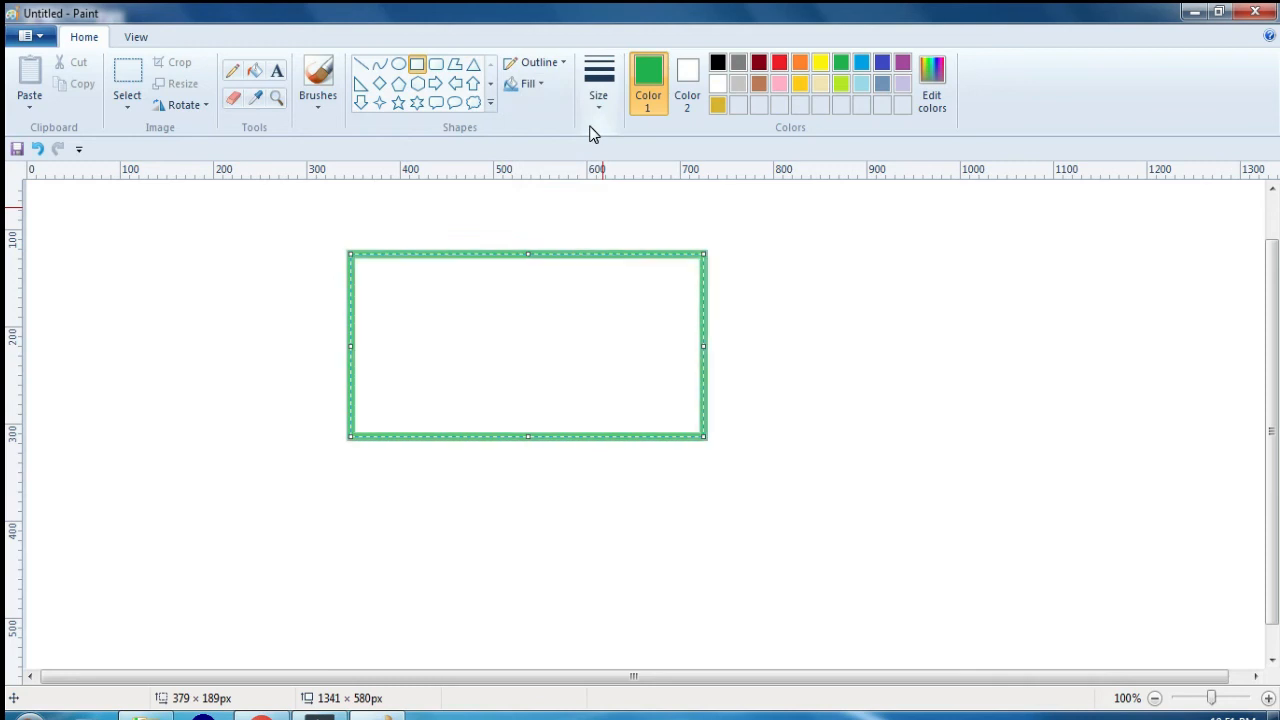
click(537, 63)
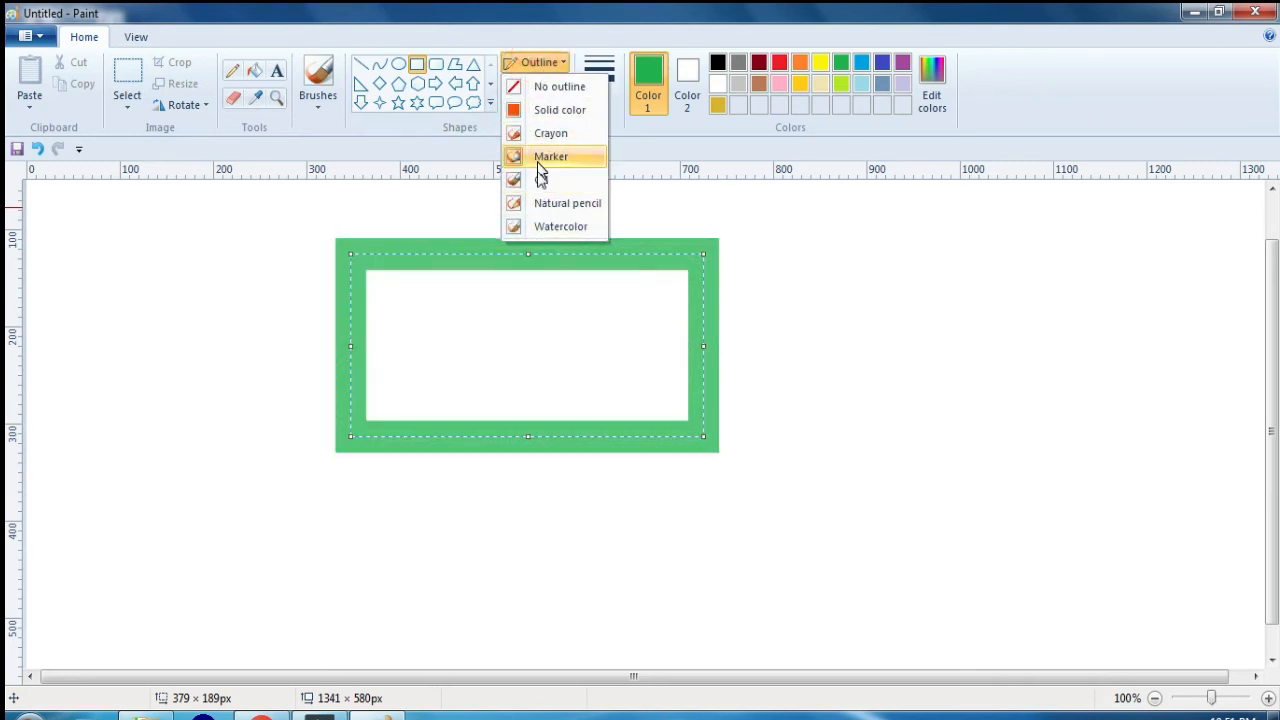
click(540, 179)
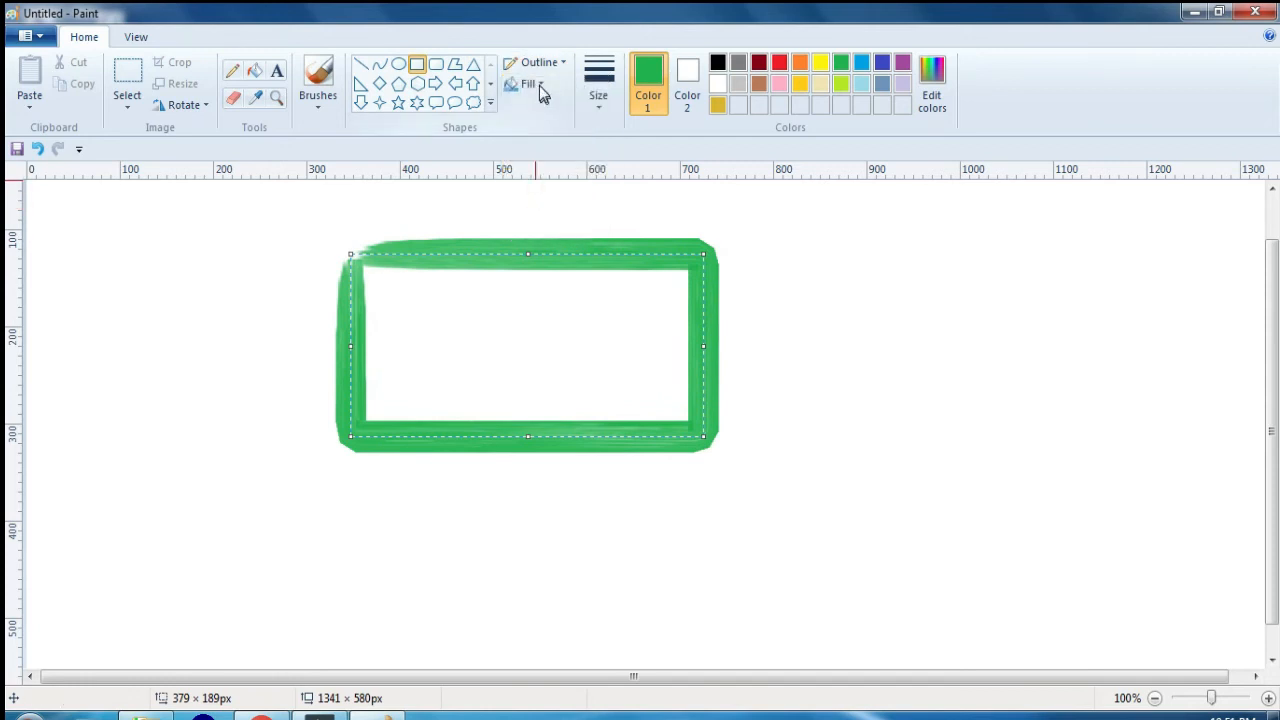
Step: Give the rectangle a Crayon fill, set Color 2 to orange and change the fill style to Natural pencil
click(538, 86)
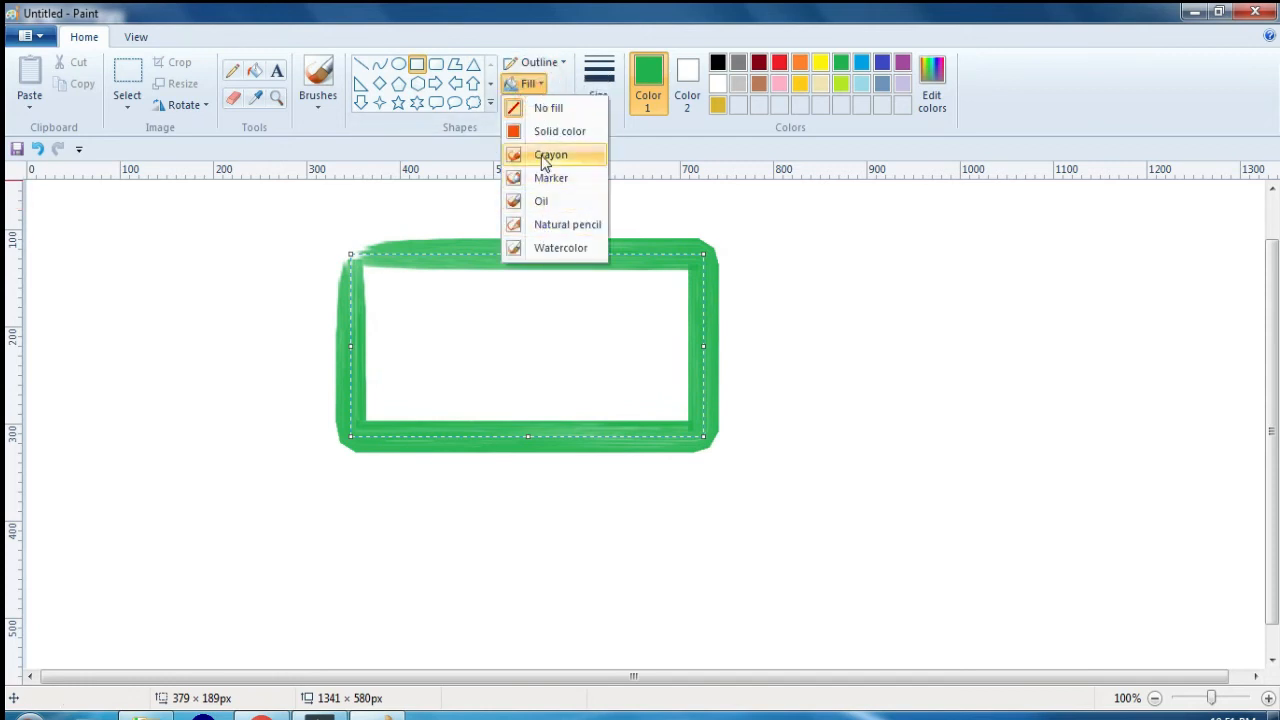
click(545, 156)
click(688, 95)
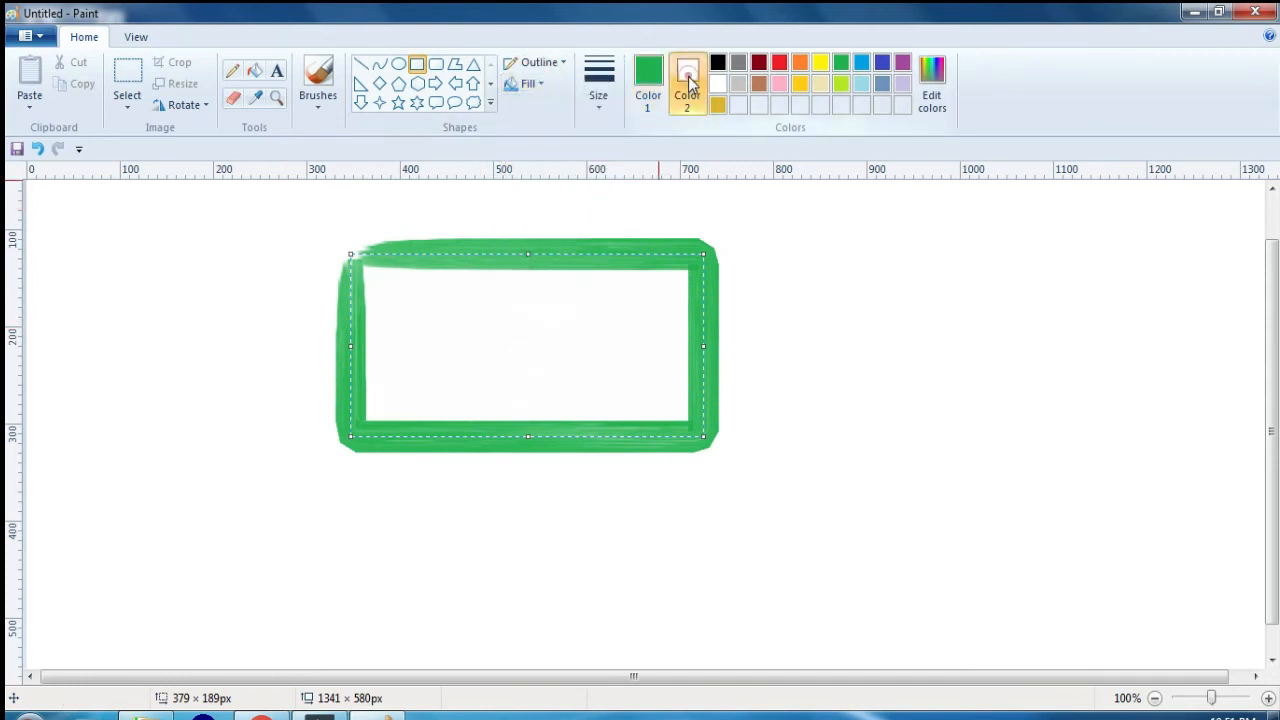
click(799, 62)
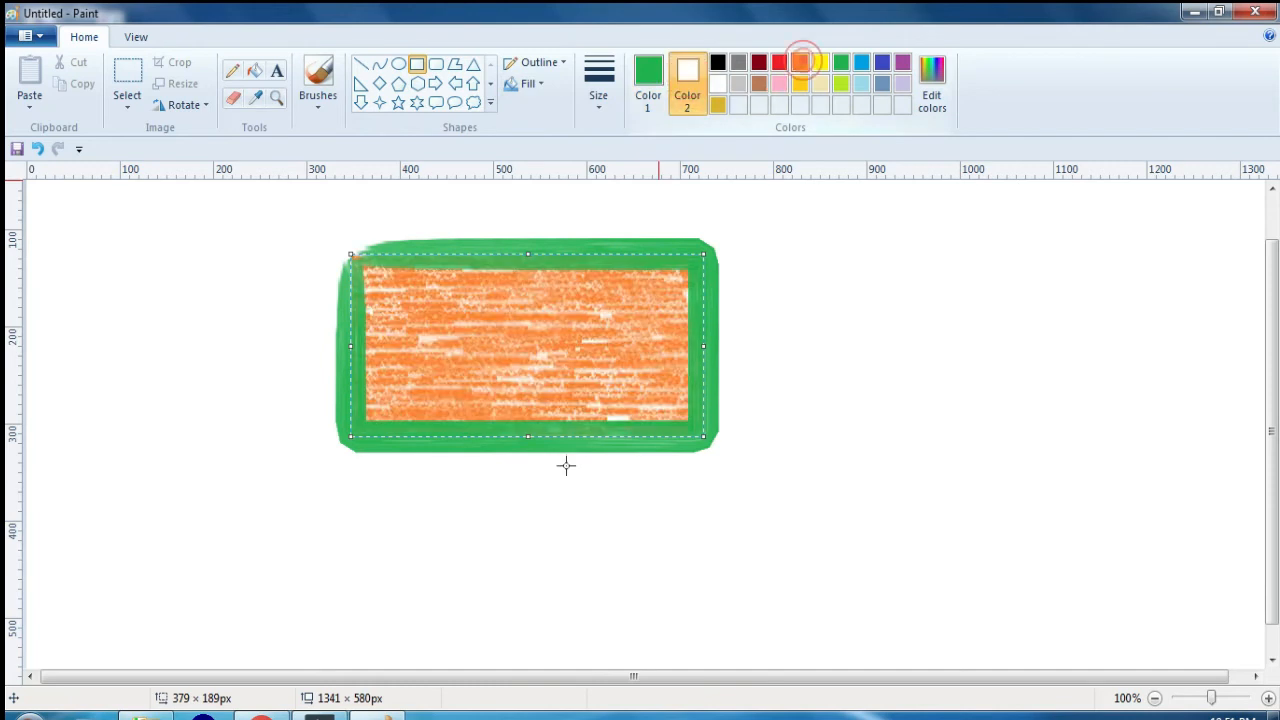
click(539, 88)
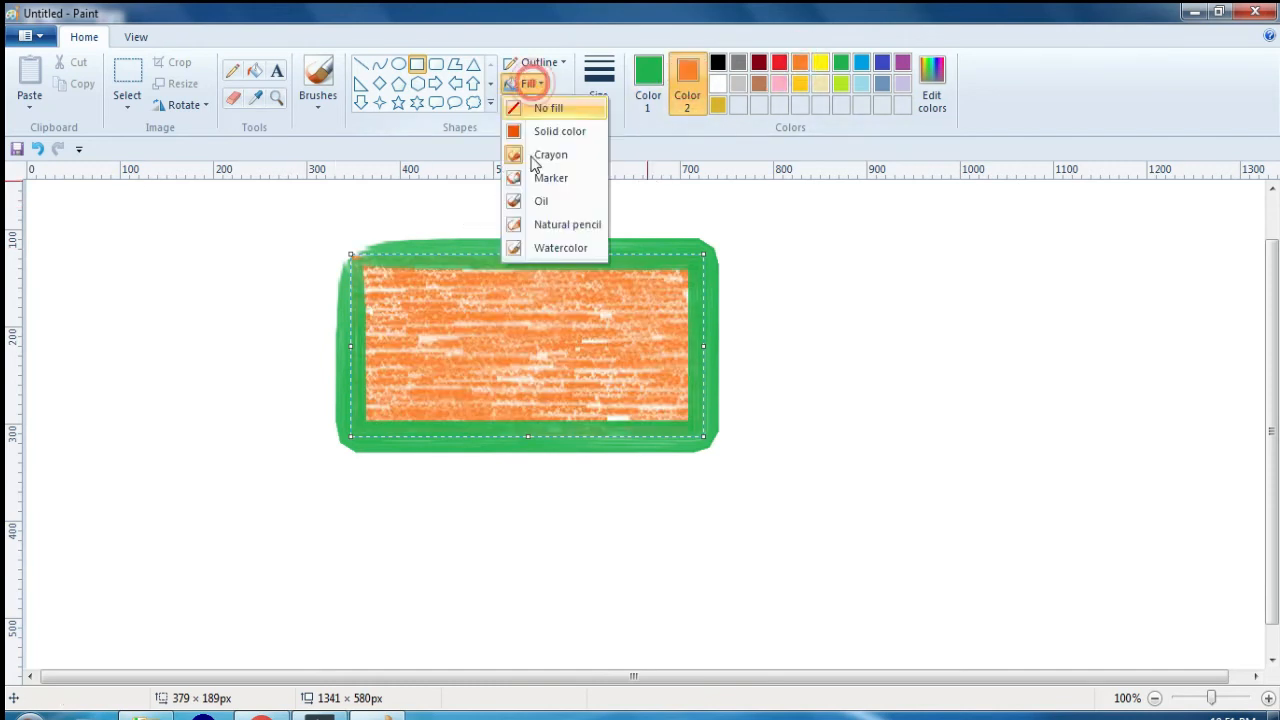
click(543, 231)
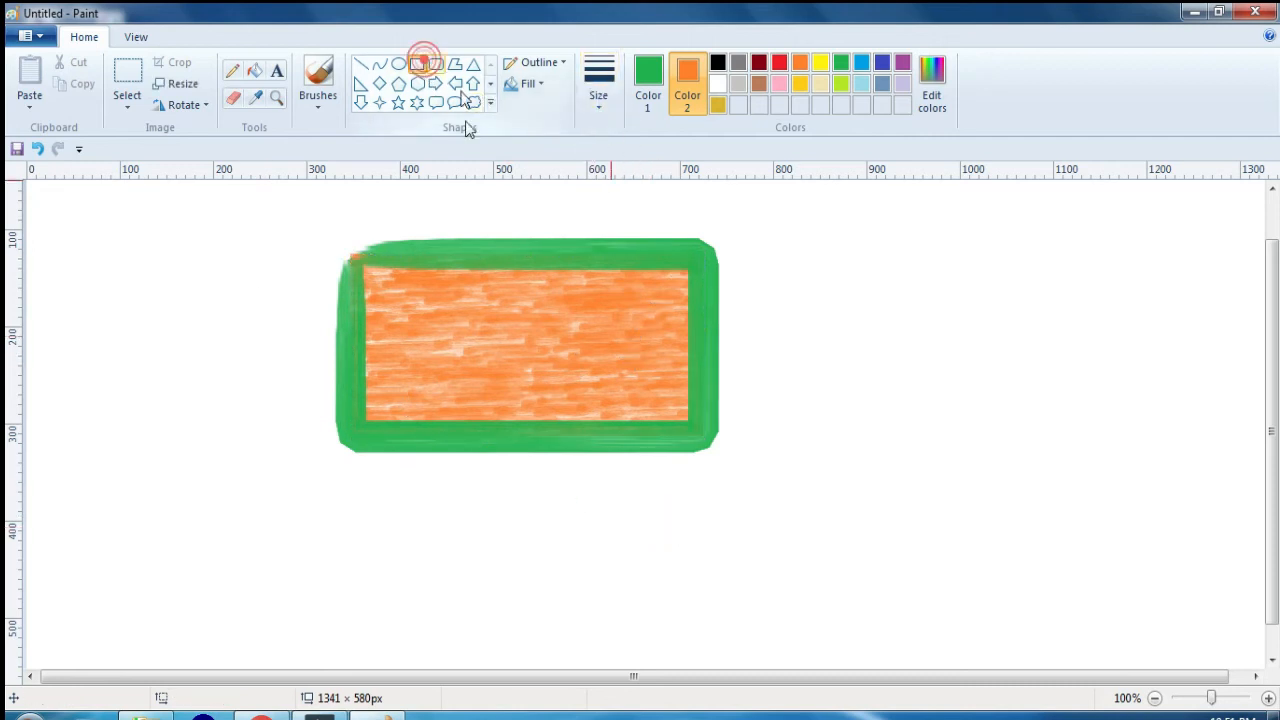
Step: Draw a second rectangle about 306 × 121 px beneath the first, try thinner outline sizes and deselect it
drag(383, 496, 668, 612)
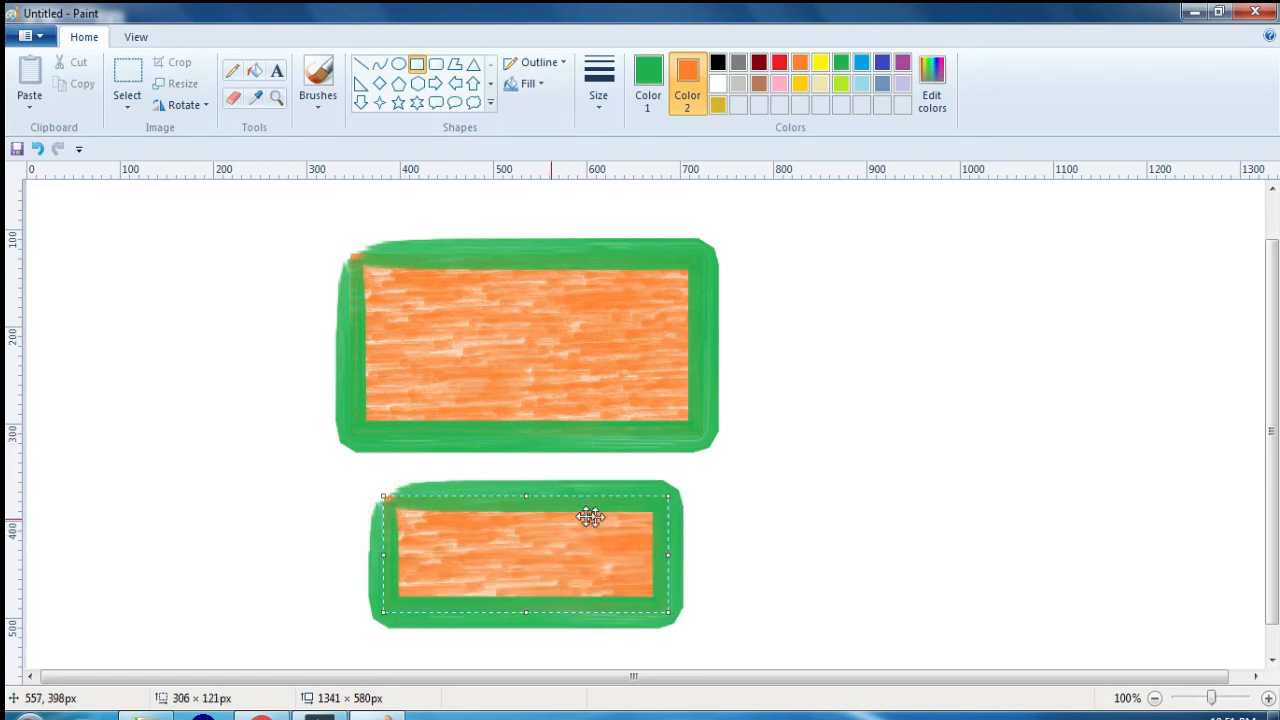
click(600, 98)
click(615, 145)
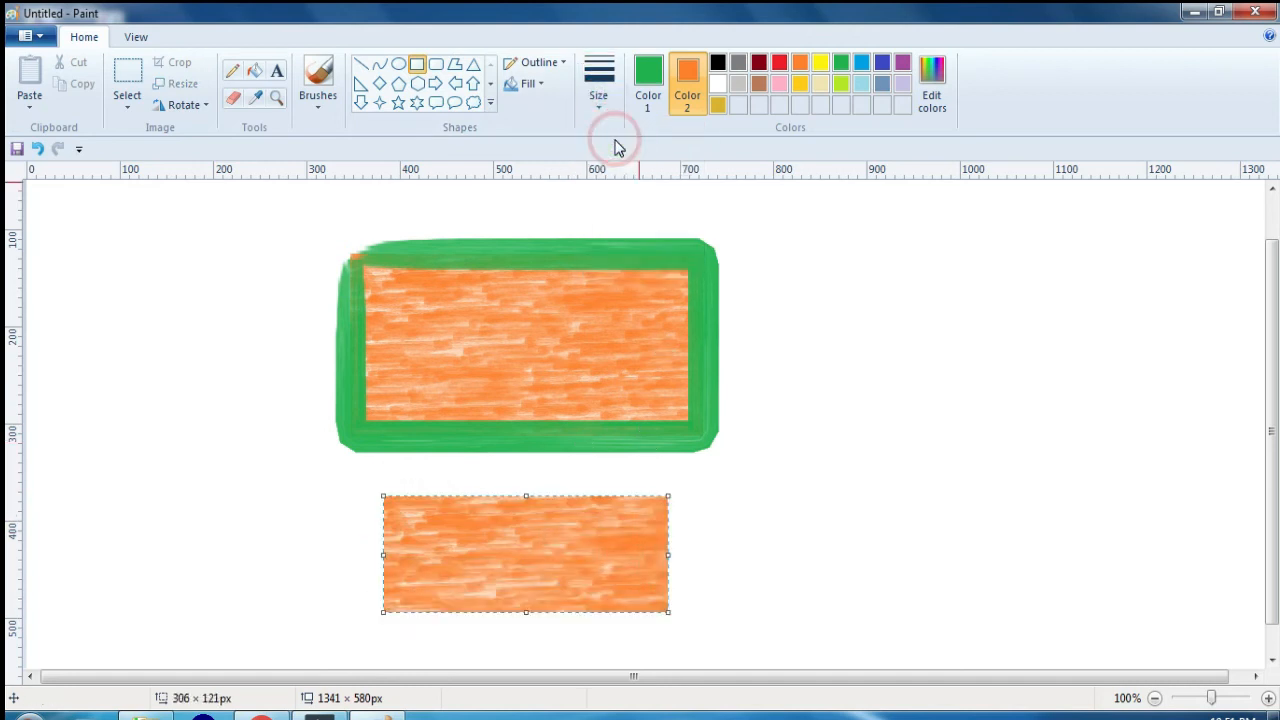
click(605, 95)
click(623, 210)
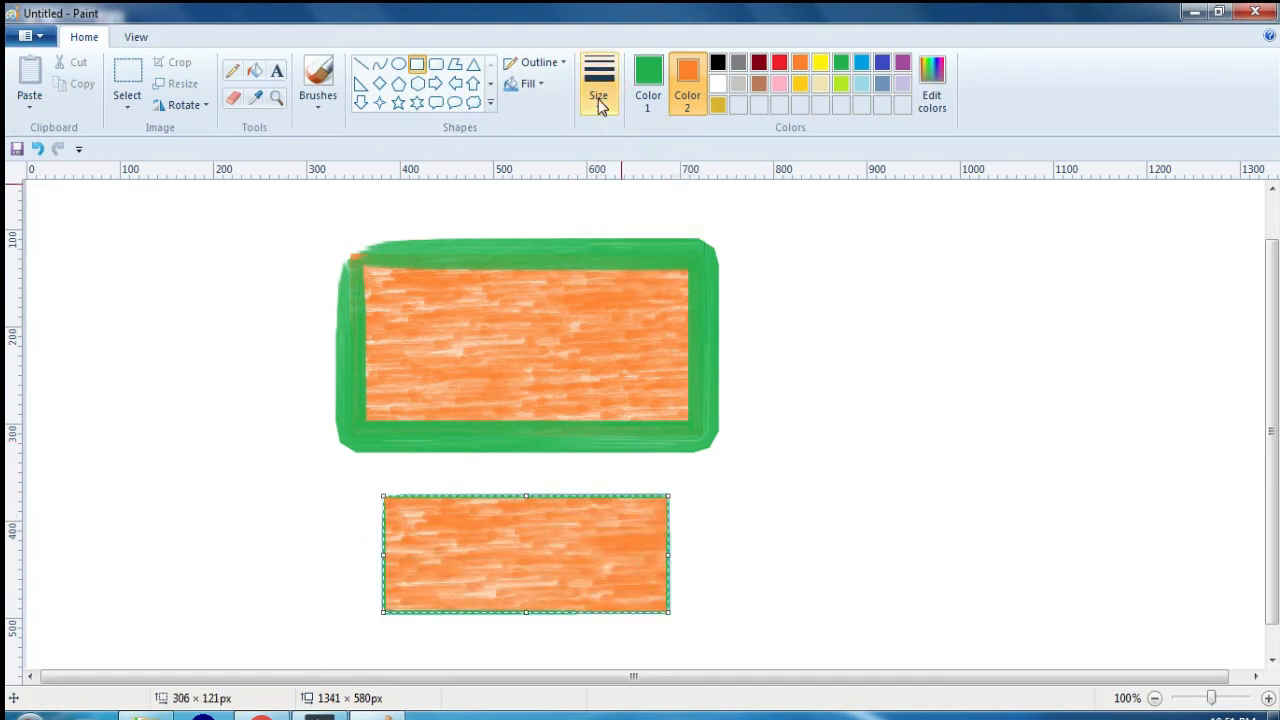
click(600, 88)
click(637, 252)
click(846, 343)
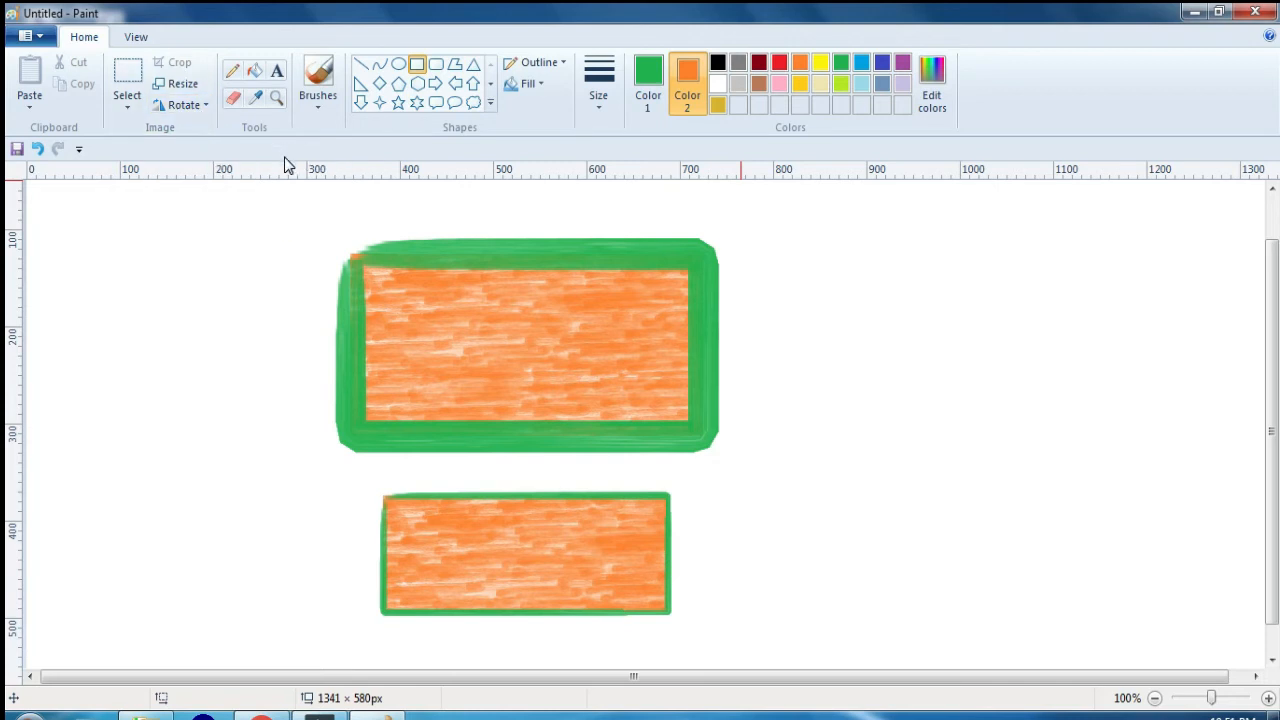
Step: Try to select a small area at the large rectangle's upper-left corner and move it outward, and undo it
click(127, 85)
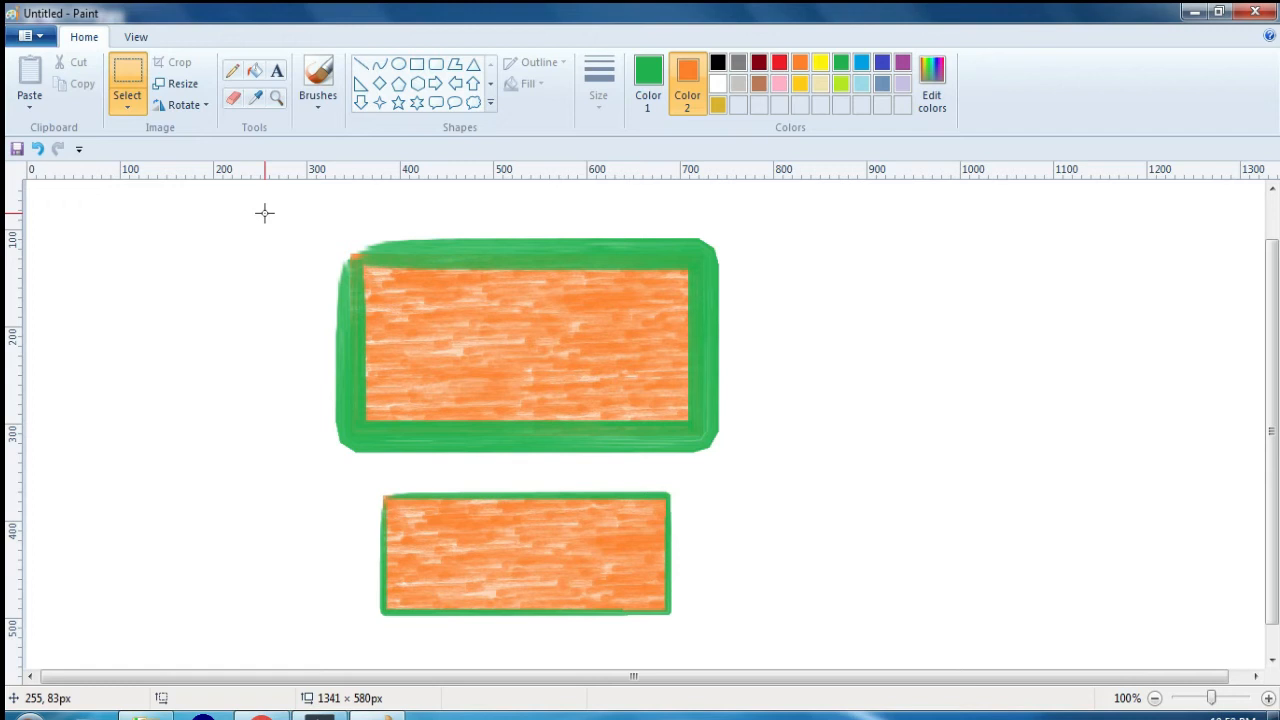
drag(277, 214, 379, 262)
drag(368, 260, 290, 245)
key(ctrl+z)
Step: Select a strip about 420 × 47 px along the large rectangle's upper edge and move it to the empty area on the right
drag(333, 235, 529, 267)
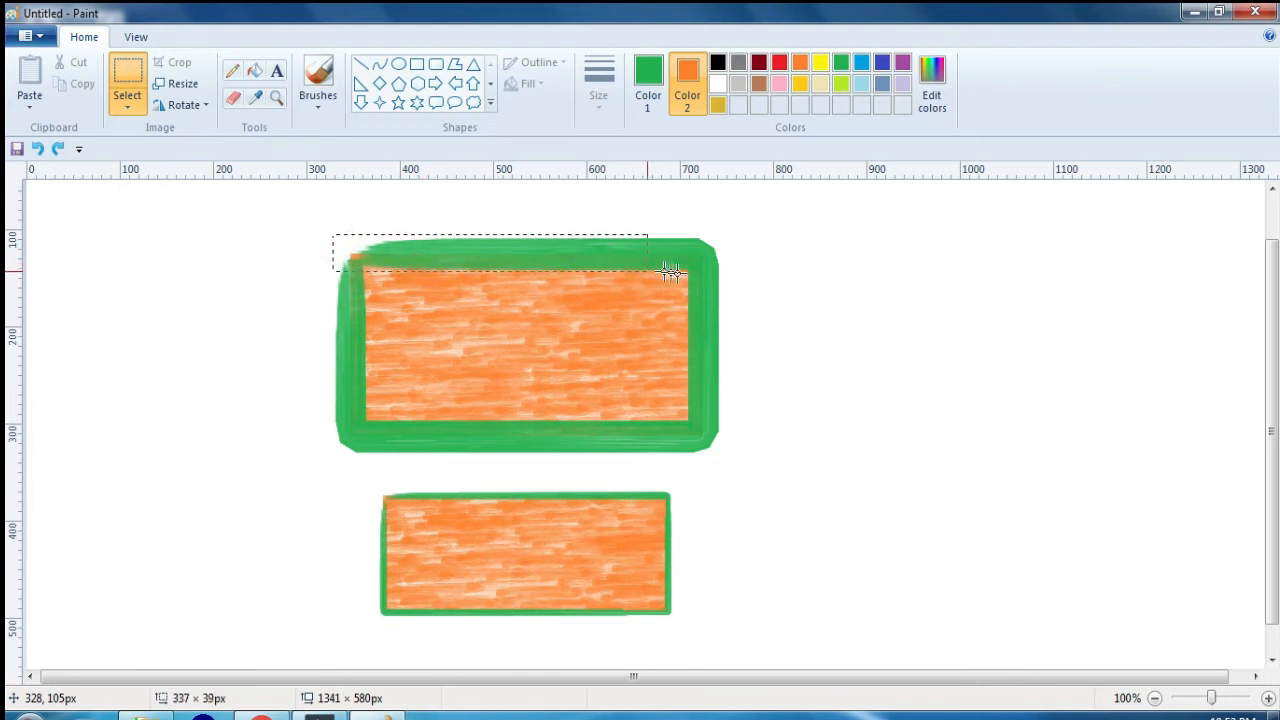
drag(724, 279, 724, 279)
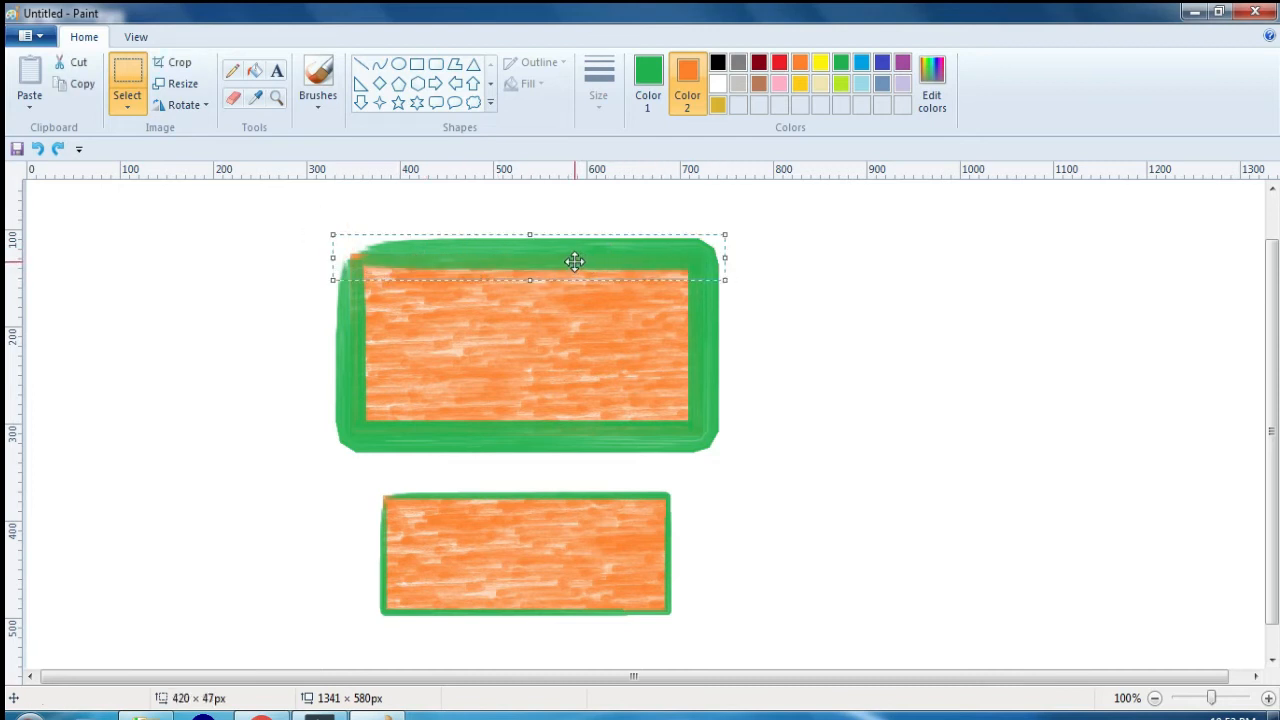
drag(575, 261, 1011, 459)
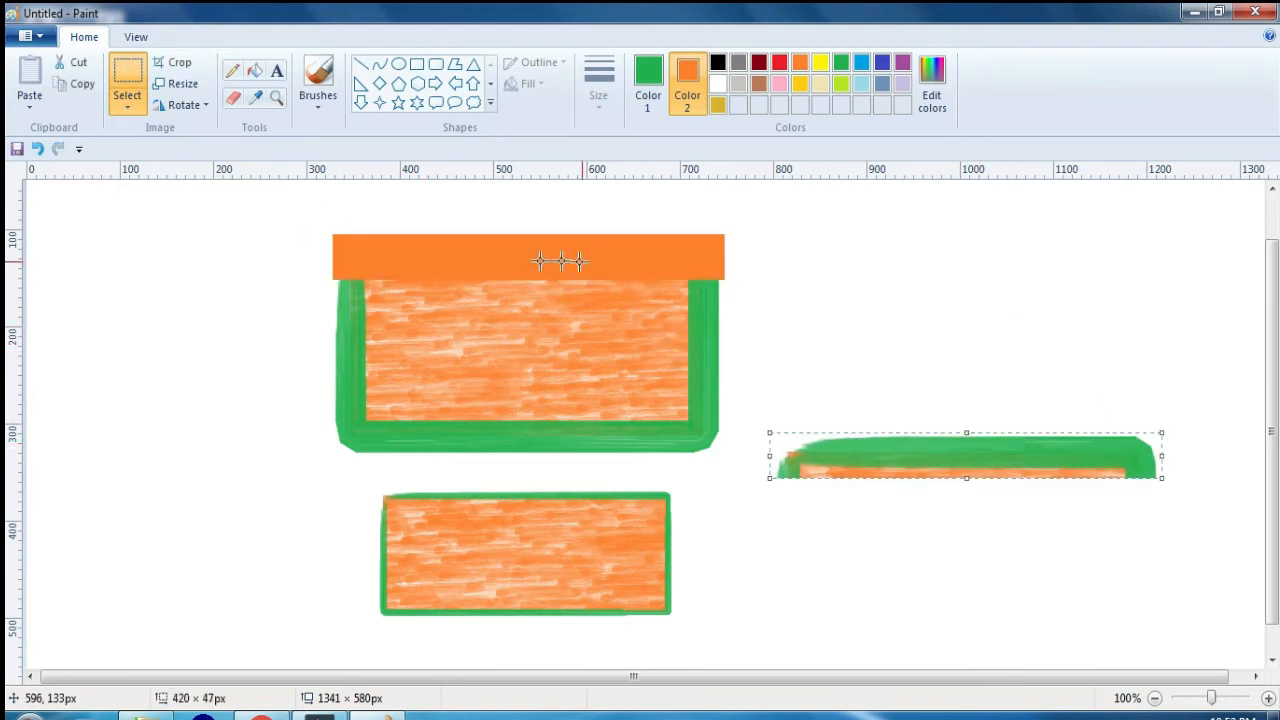
Step: Set Color 2 to white, select an area about 511 × 89 px around the orange strip, and delete it
click(717, 83)
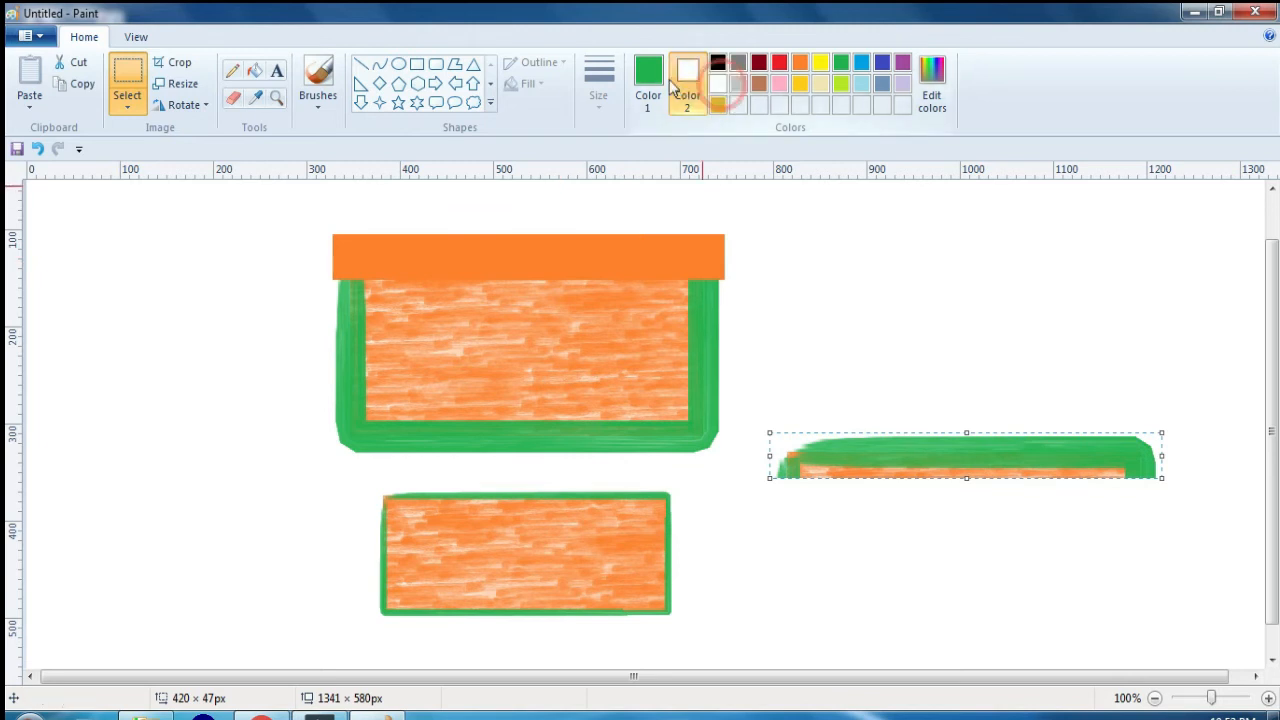
click(648, 70)
drag(294, 206, 774, 291)
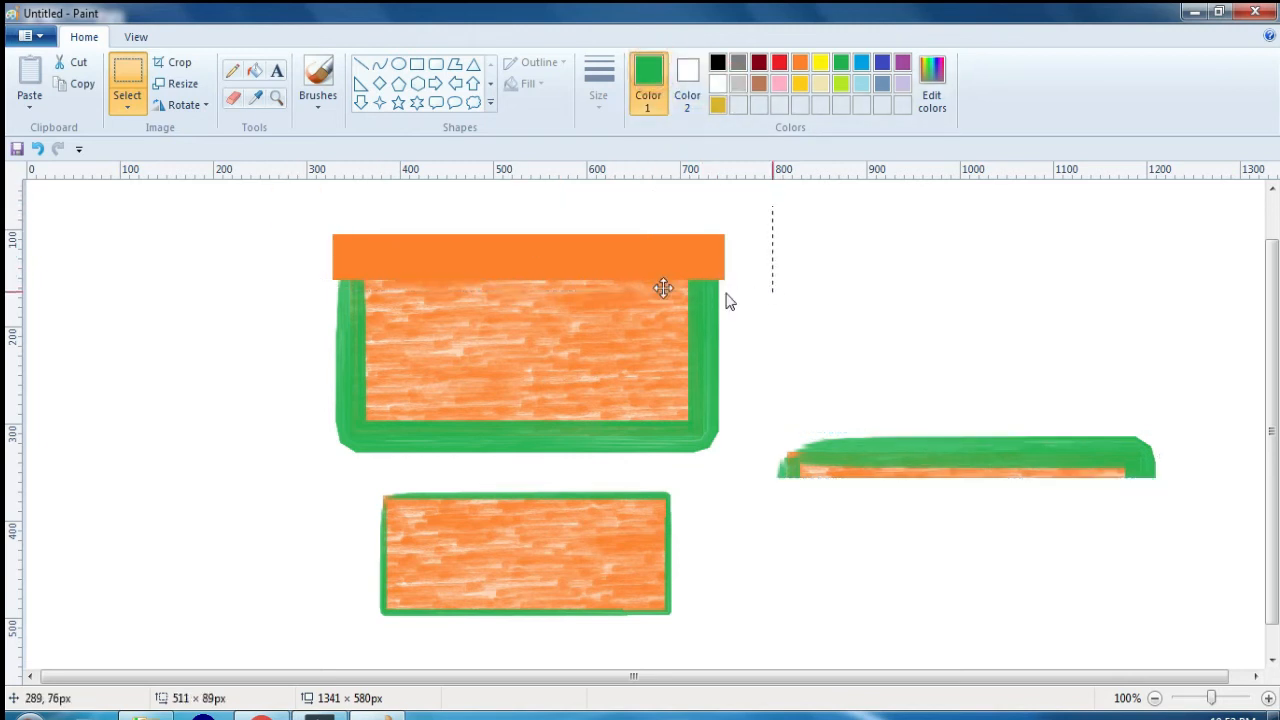
drag(549, 284, 863, 251)
key(Delete)
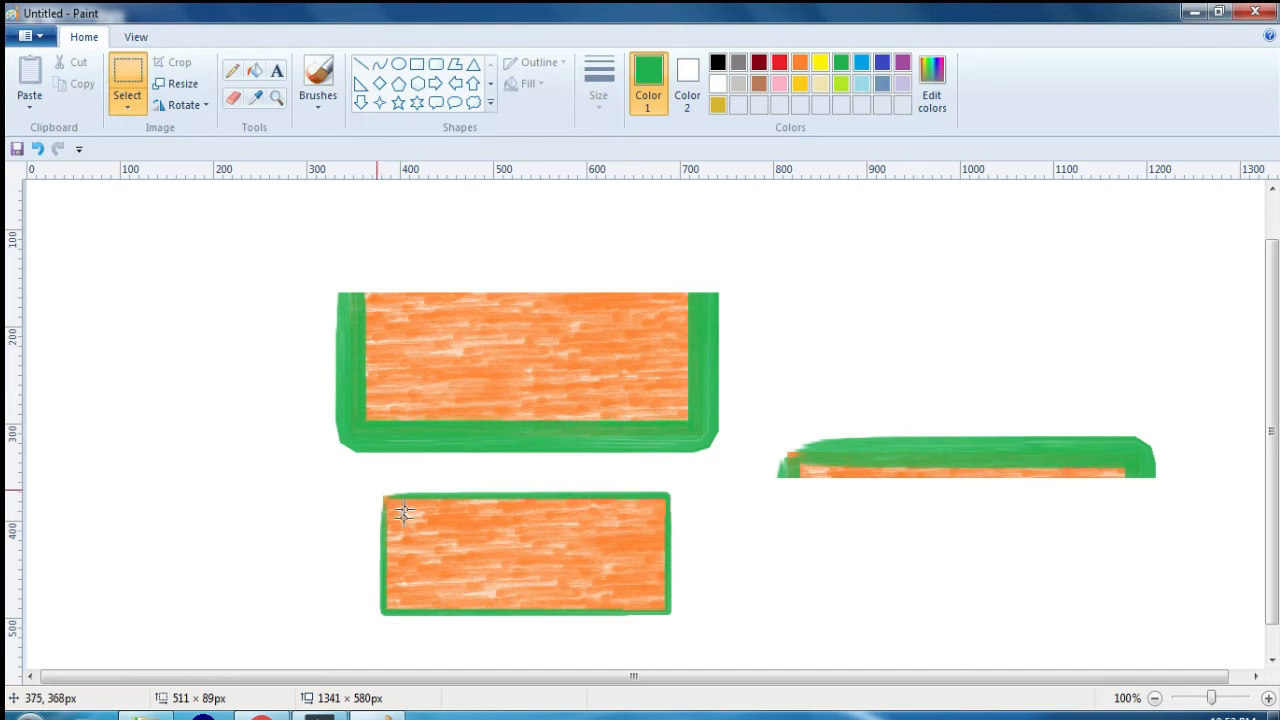
Step: Select the lower rectangle with an area about 381 × 159 px and enlarge it to about 479 × 220 px
drag(353, 483, 556, 605)
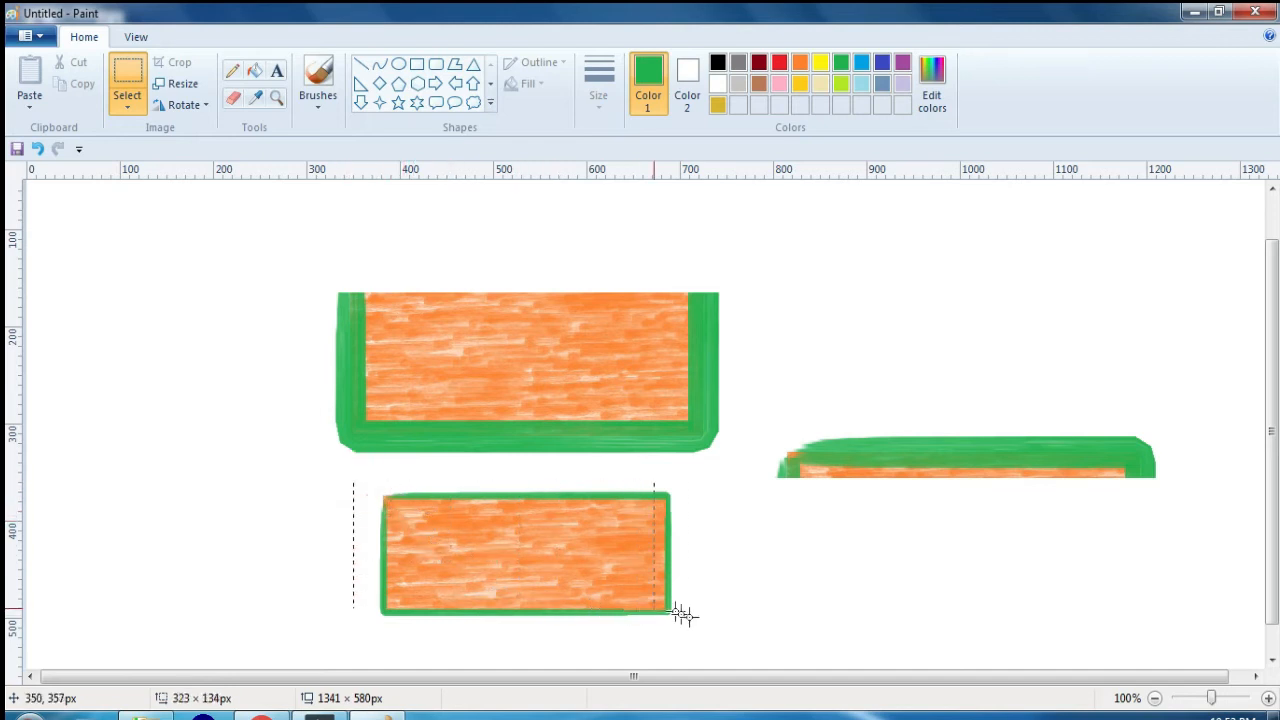
drag(708, 631, 709, 633)
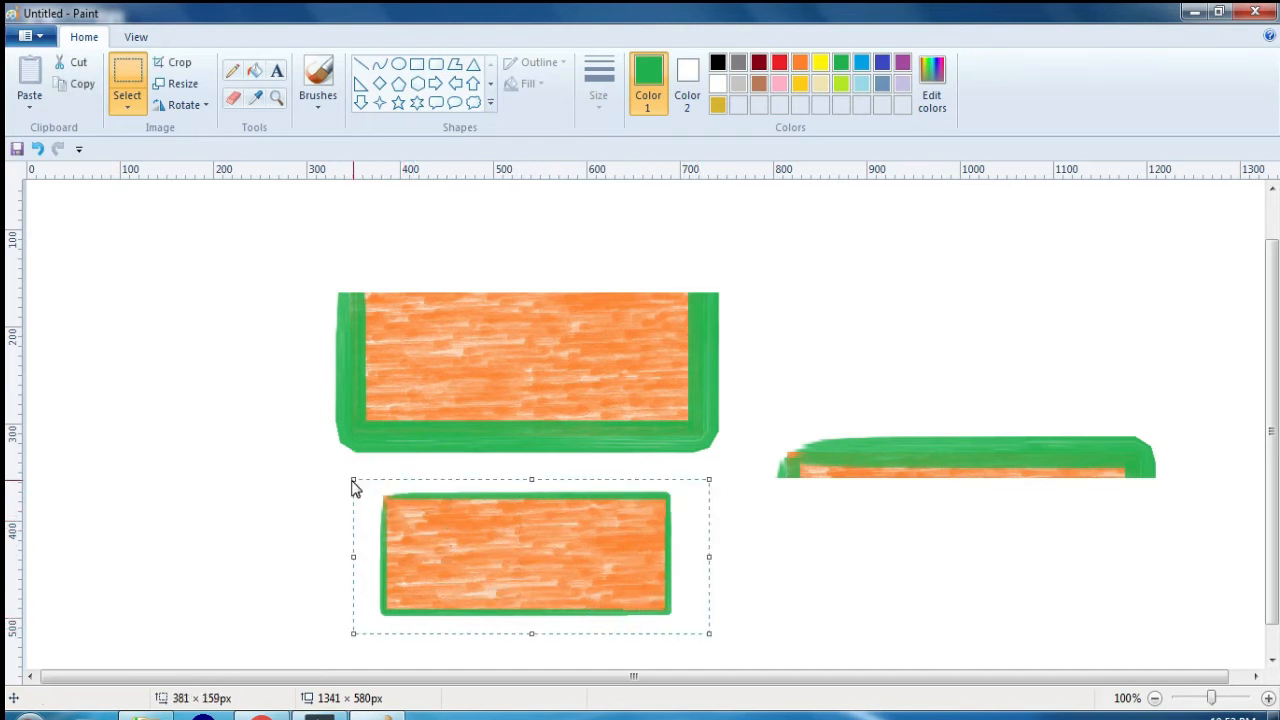
drag(351, 477, 262, 420)
drag(443, 490, 488, 510)
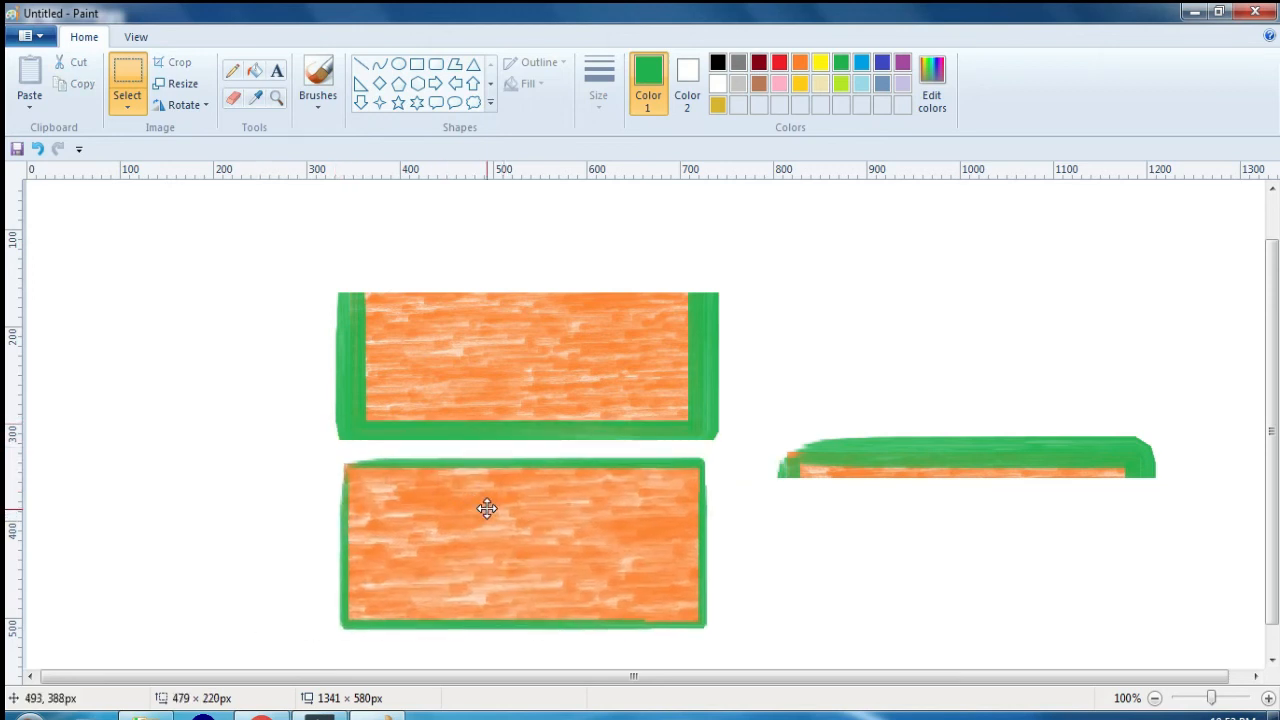
Step: Select the entire canvas and delete all of its contents
click(198, 108)
click(654, 275)
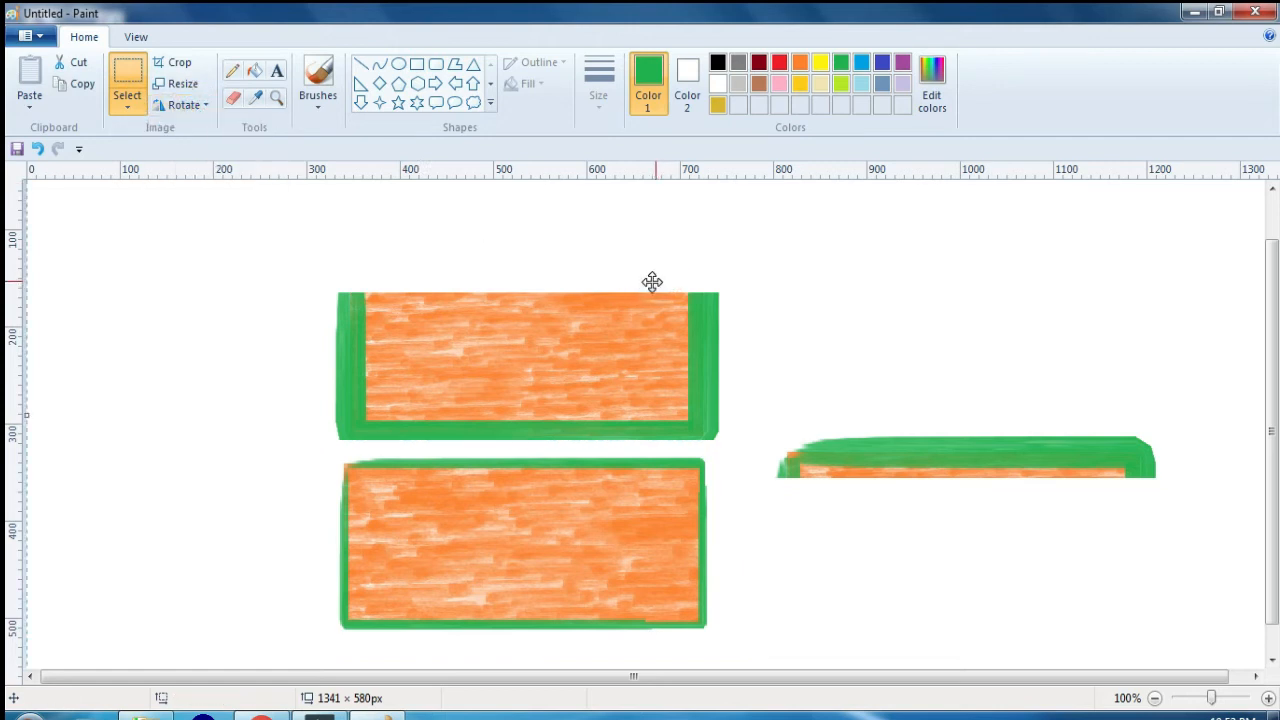
key(Delete)
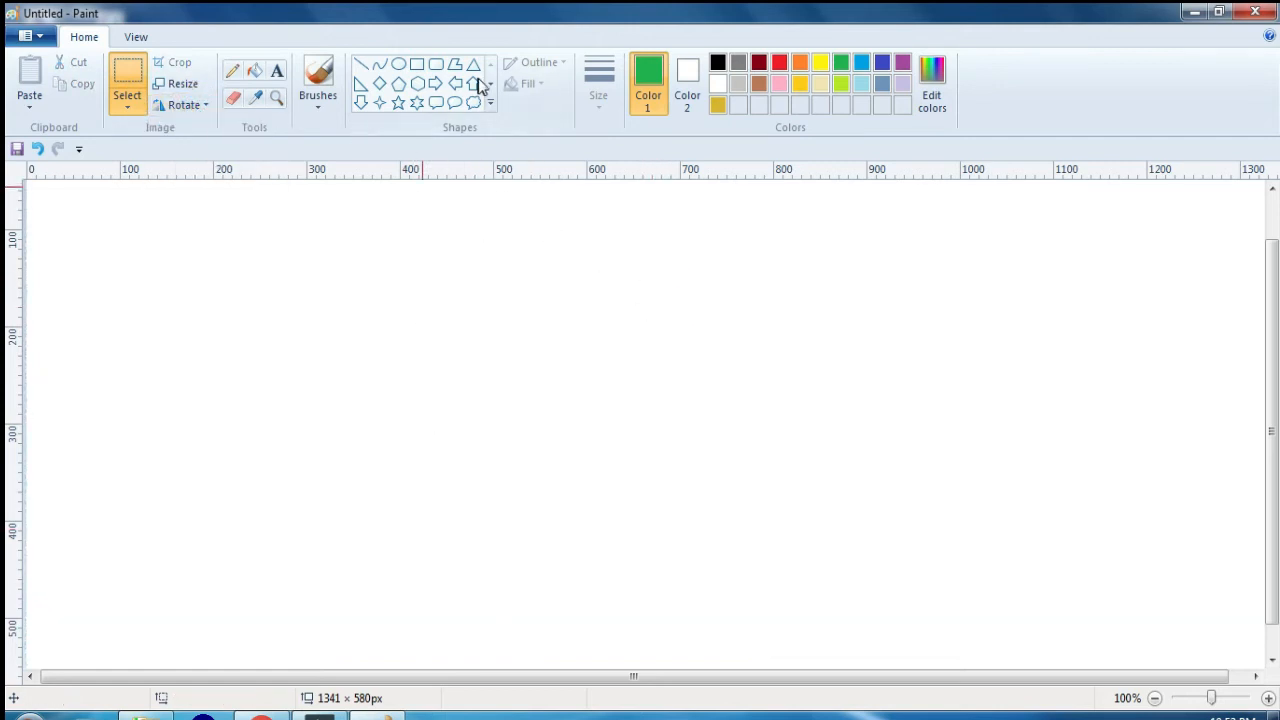
Step: Draw a green heart shape about 335 × 291 px in the middle of the canvas
click(491, 105)
click(360, 120)
drag(451, 254, 767, 539)
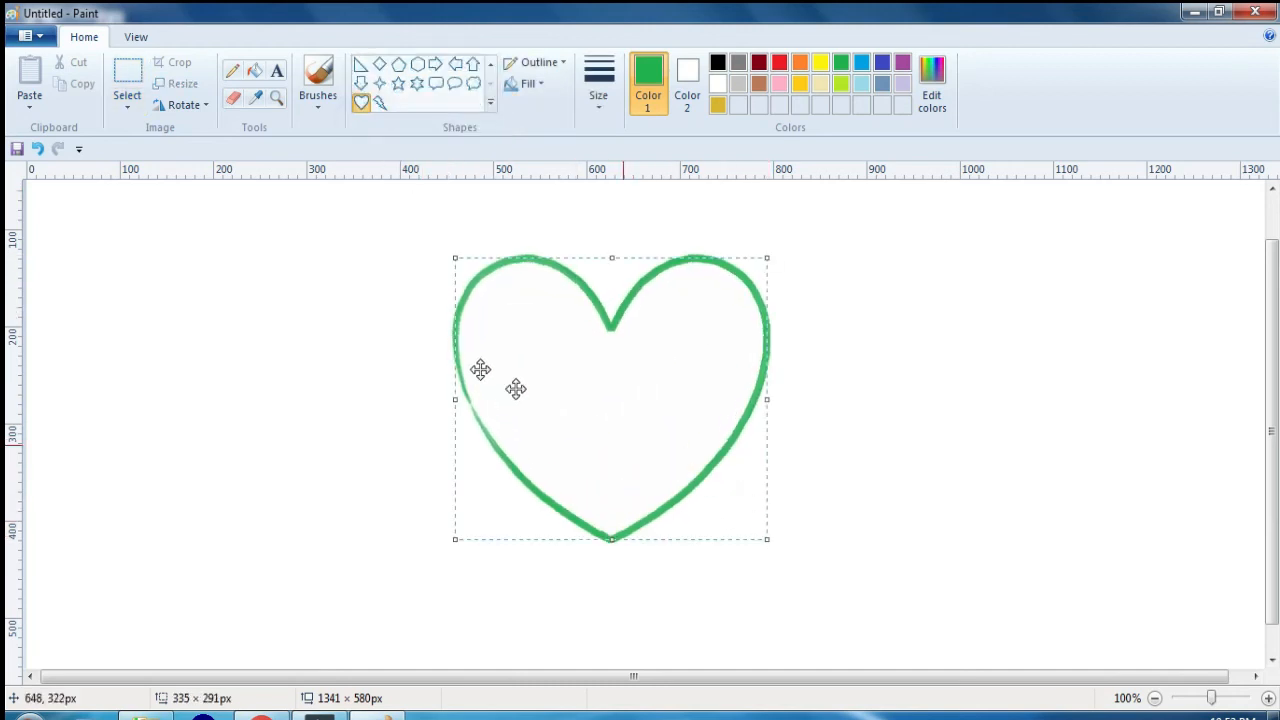
Step: Rotate the heart right 90° and rotate it again by 180°
click(190, 105)
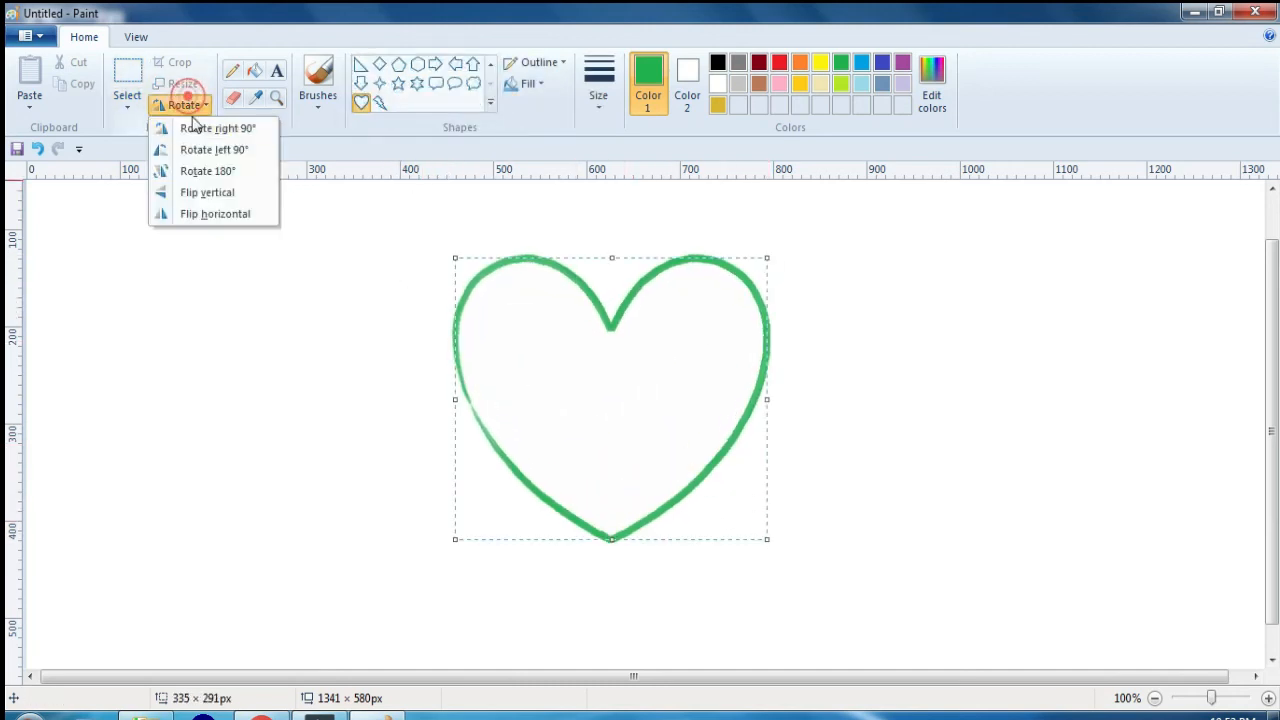
click(190, 128)
click(188, 105)
click(198, 172)
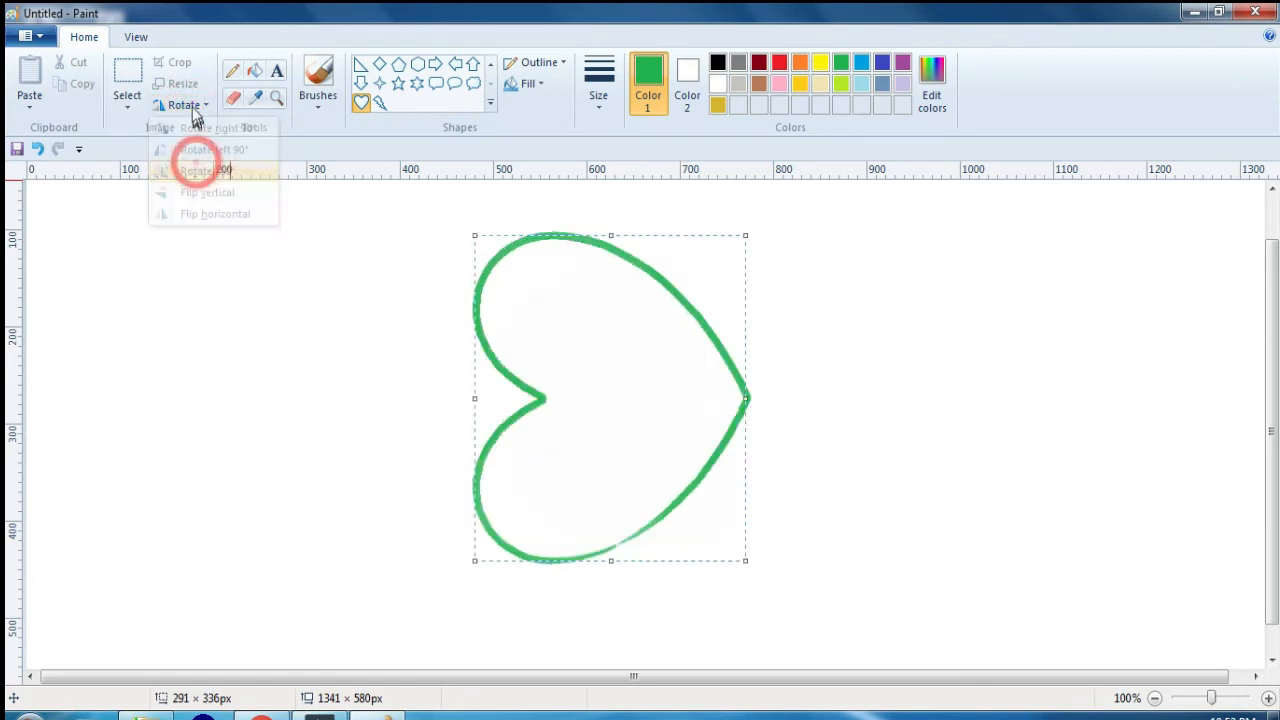
Step: Flip the heart vertically once and horizontally twice
click(188, 105)
click(206, 192)
click(193, 106)
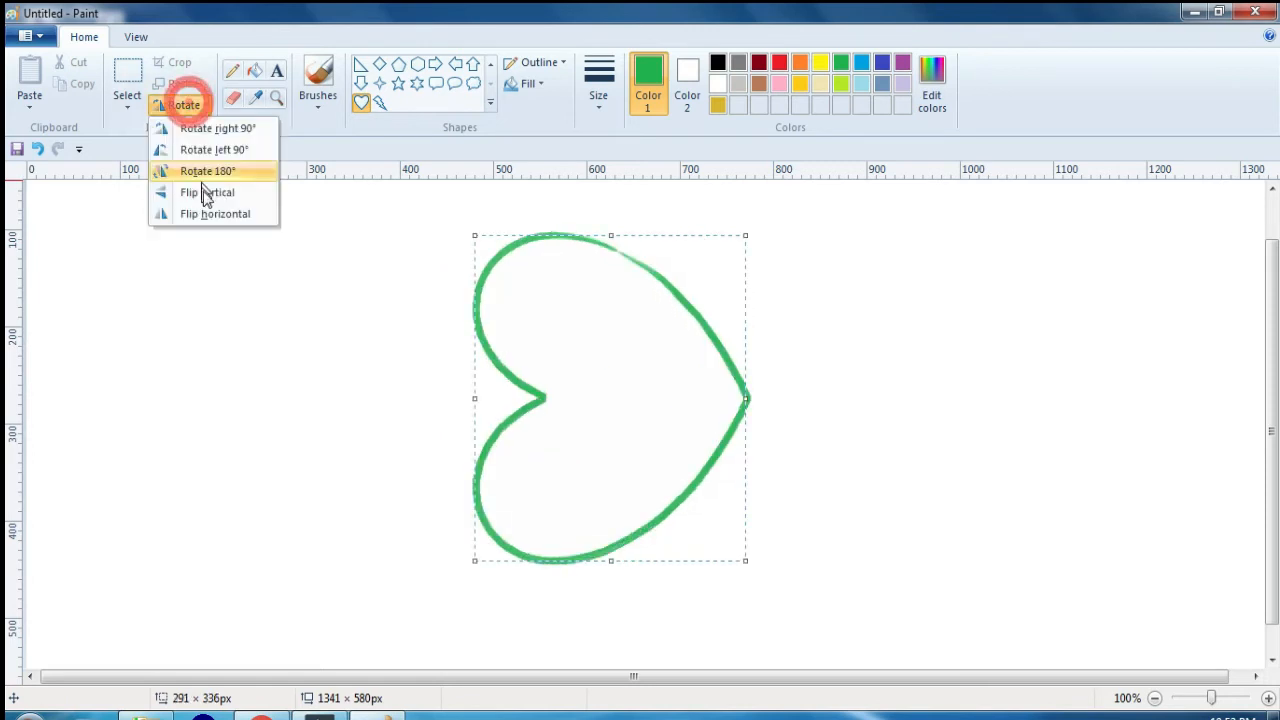
click(210, 216)
click(190, 106)
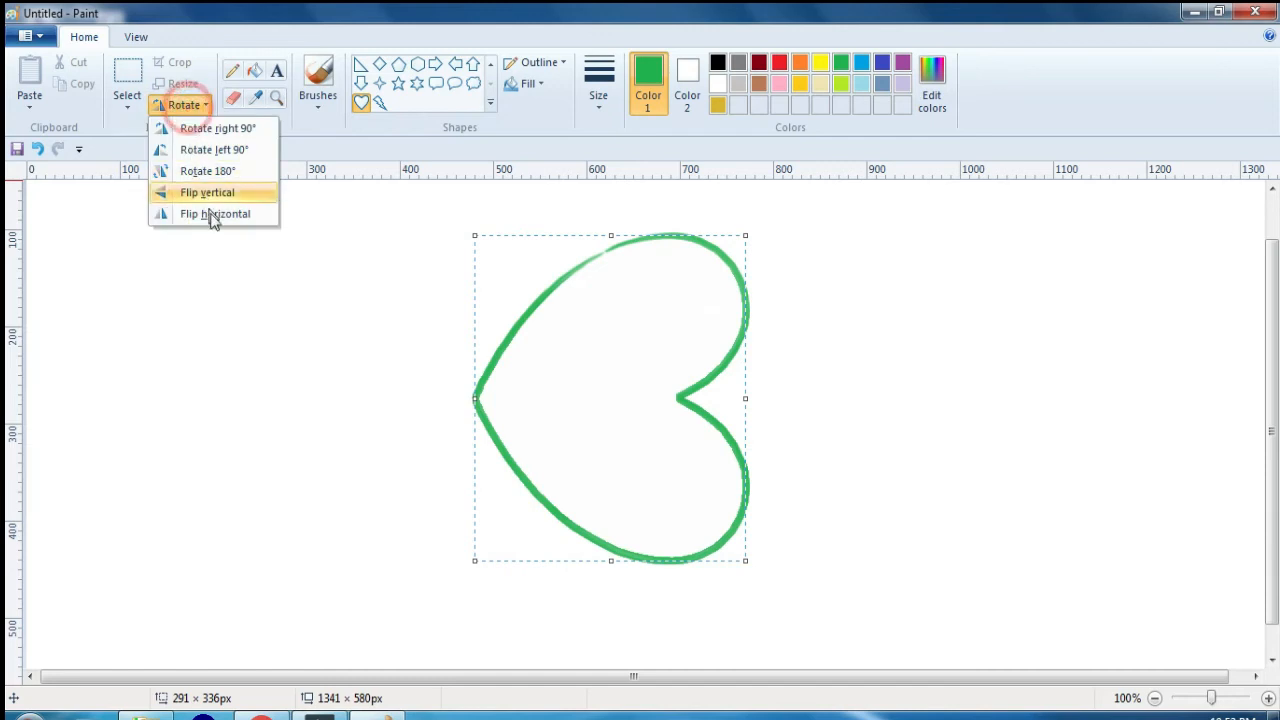
click(209, 213)
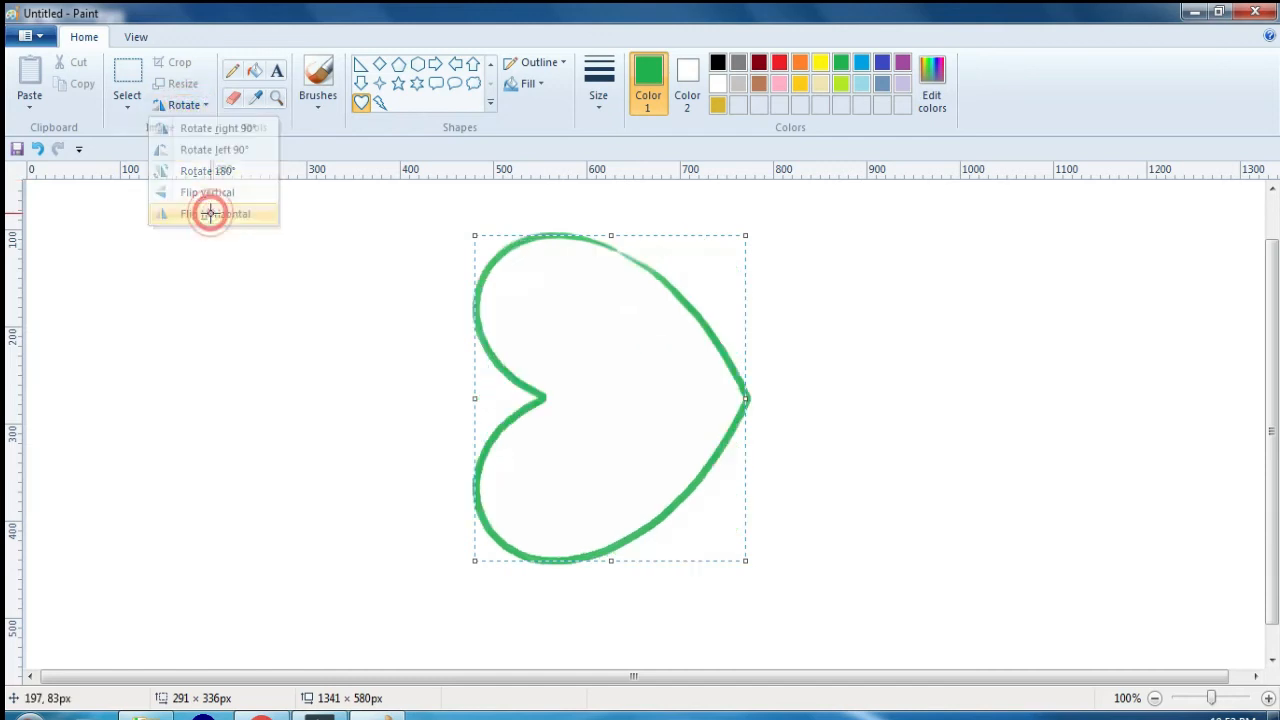
Step: Select the heart's upper half with a rectangular selection about 423 × 206 px, move it left until its tip meets the lower half's notch, and deselect
click(127, 105)
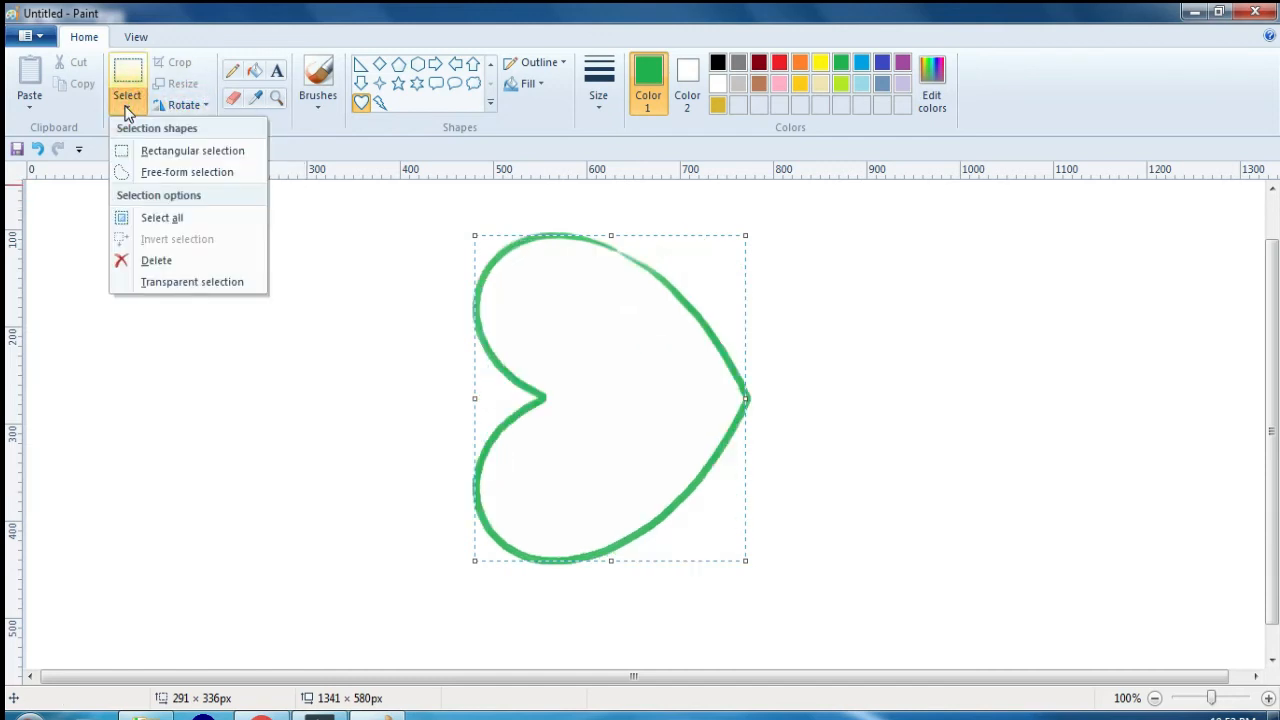
click(185, 153)
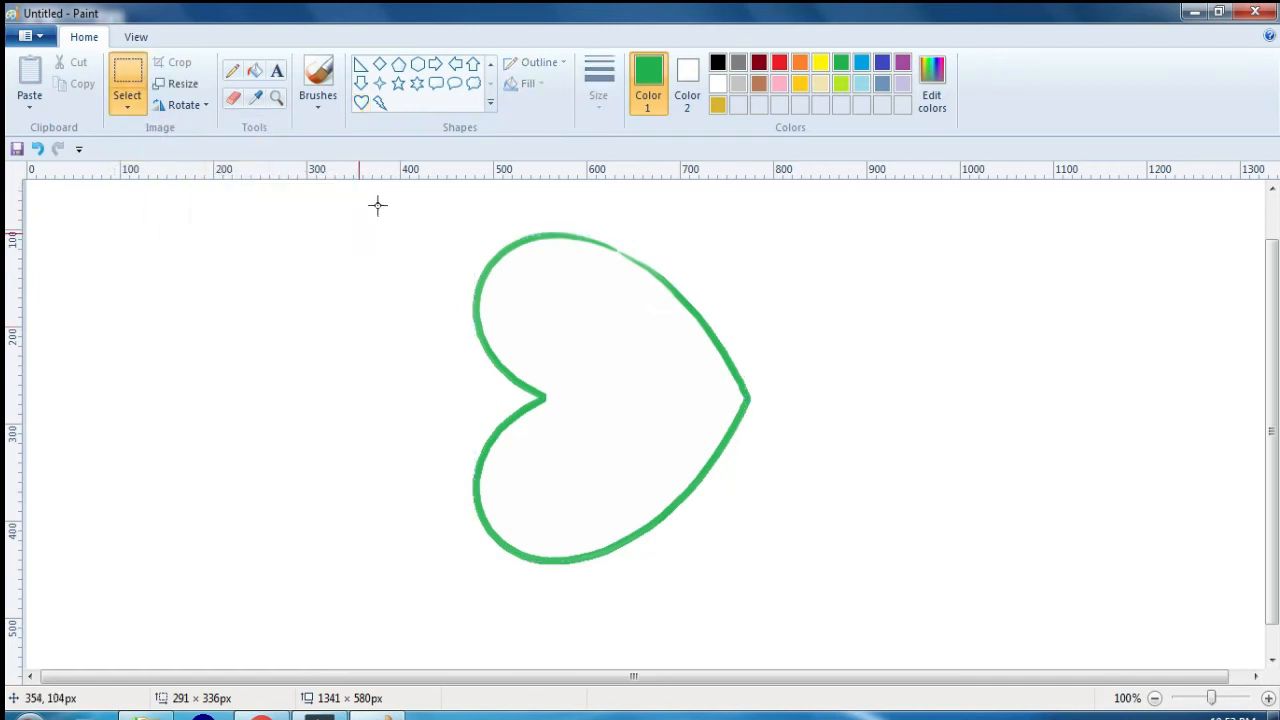
drag(399, 200, 792, 399)
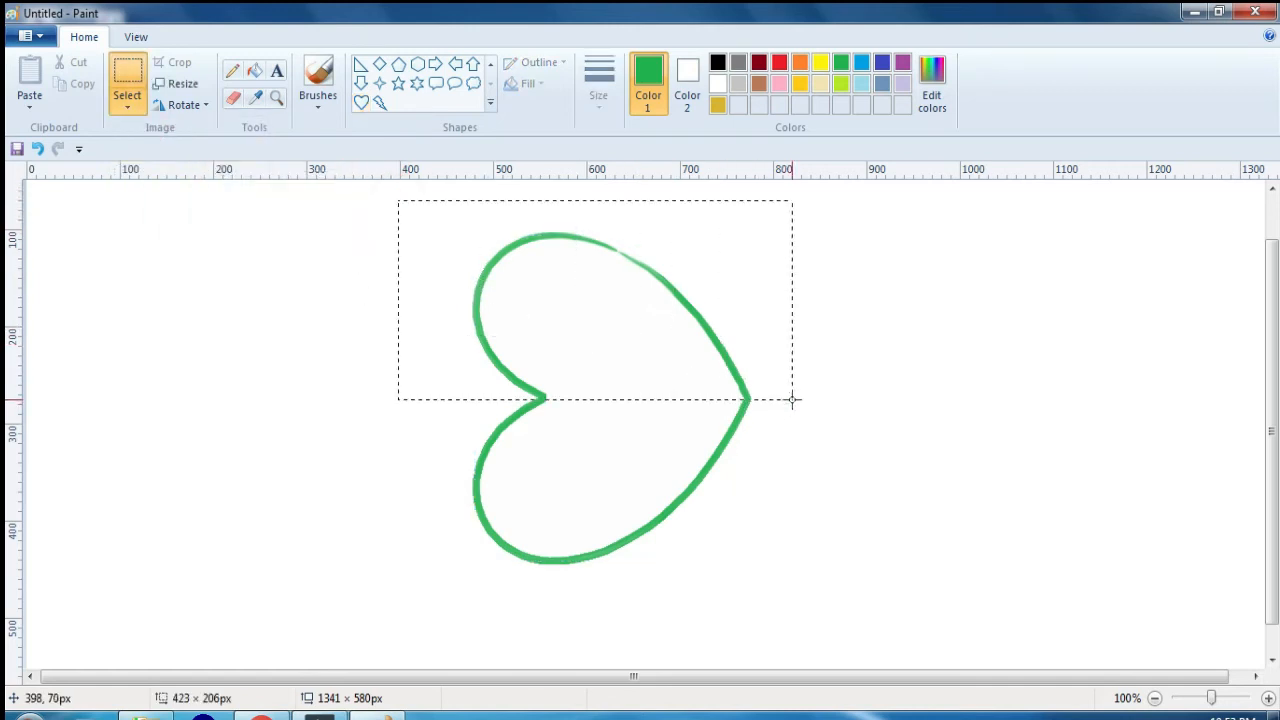
drag(645, 309, 331, 336)
drag(414, 394, 517, 370)
click(837, 430)
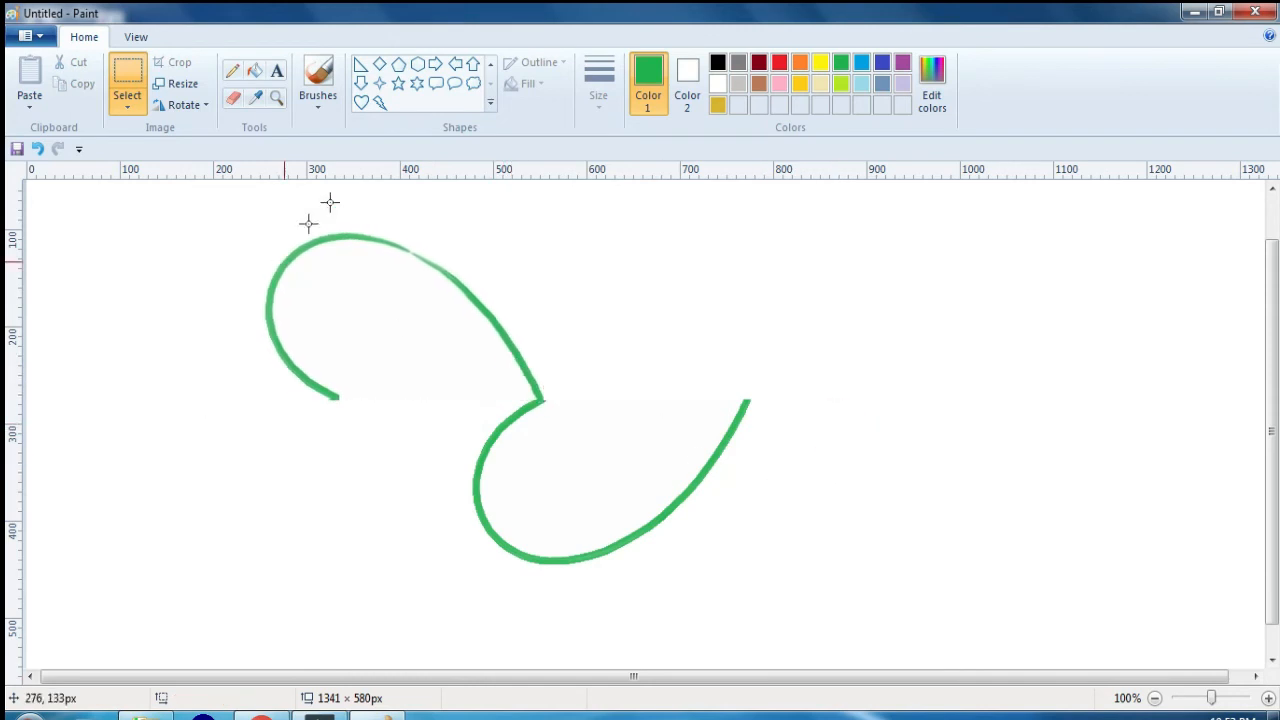
Step: Try several rectangular selections on empty canvas areas, the last about 68 × 83 px, and switch to free-form selection
click(126, 106)
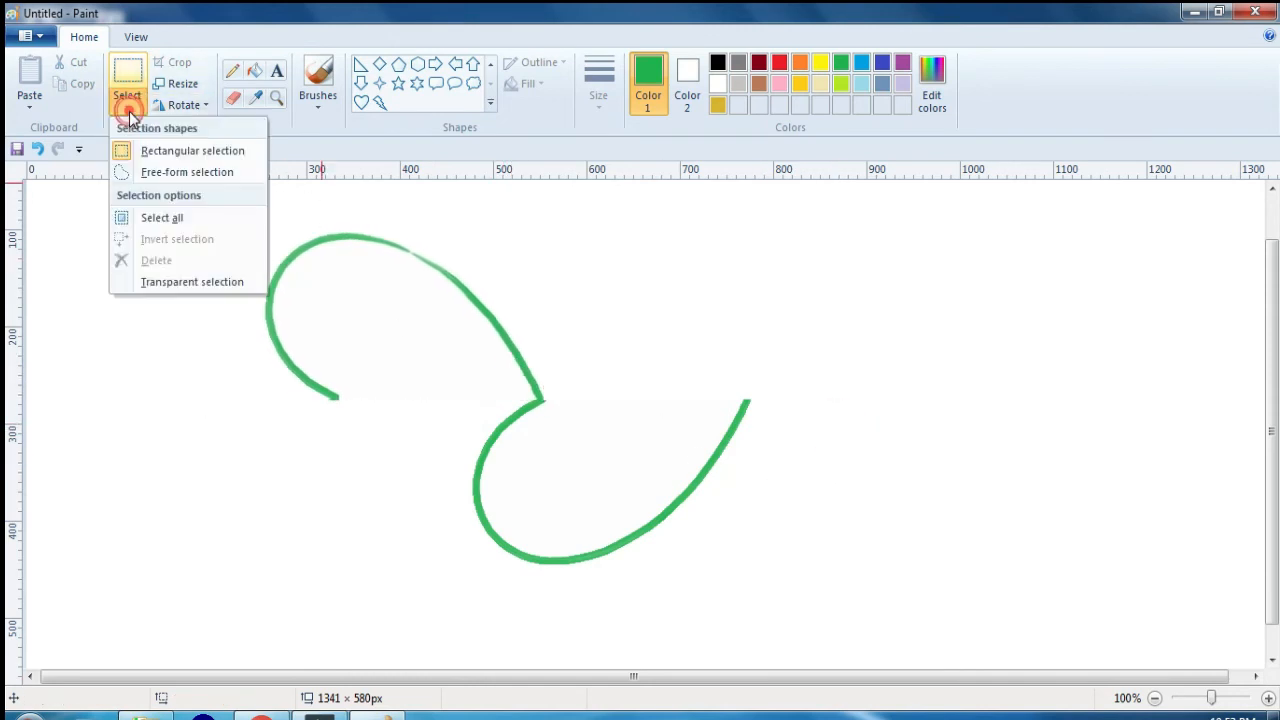
click(172, 157)
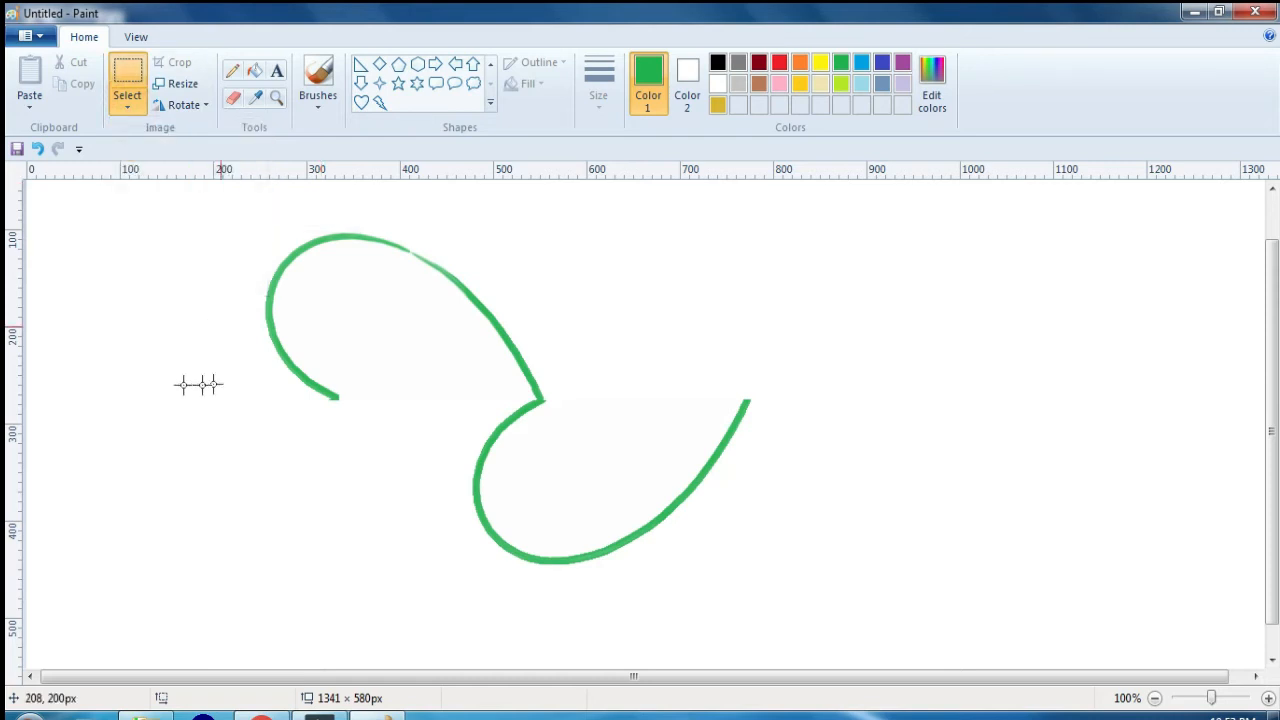
drag(163, 437, 314, 583)
drag(371, 429, 434, 537)
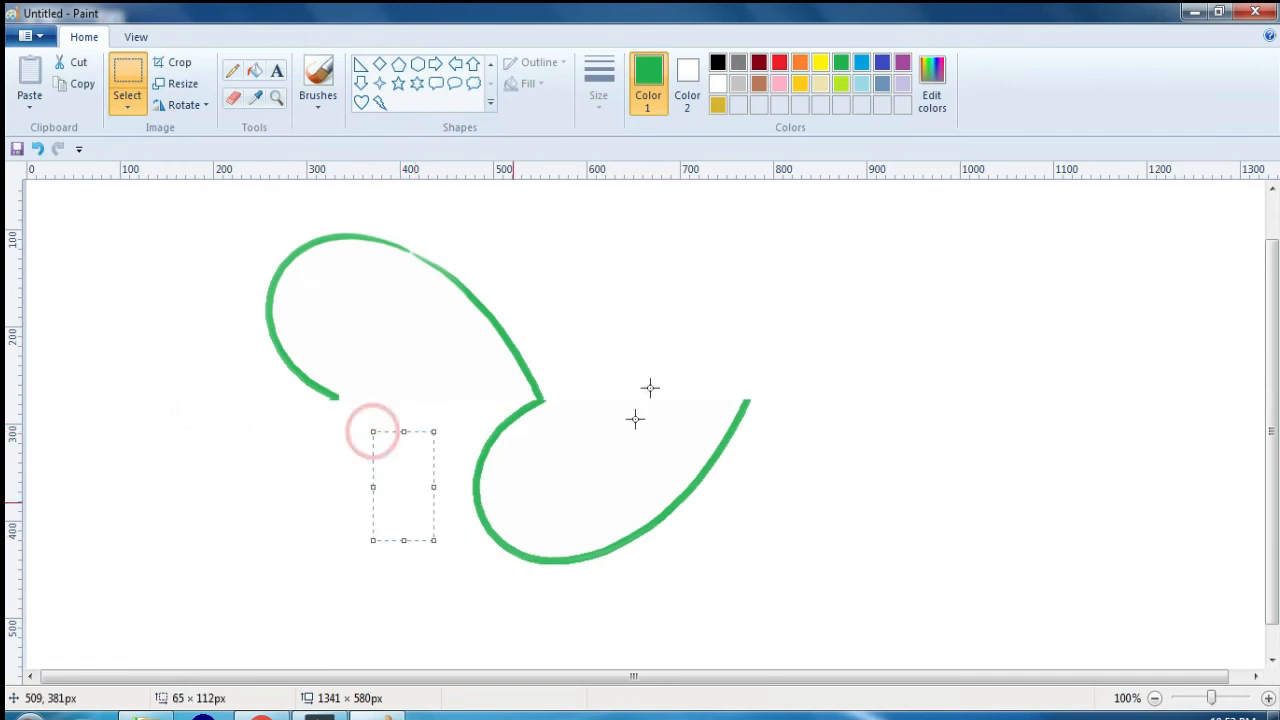
drag(651, 285, 663, 302)
drag(831, 278, 897, 360)
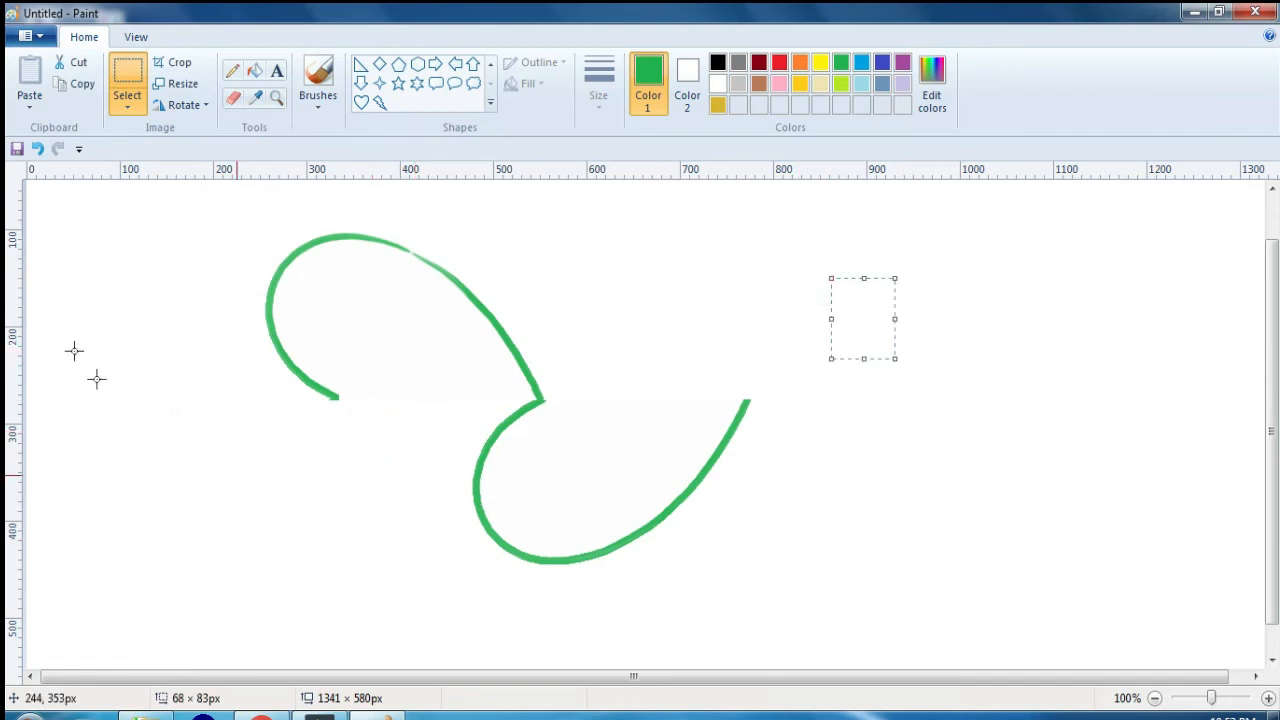
click(127, 113)
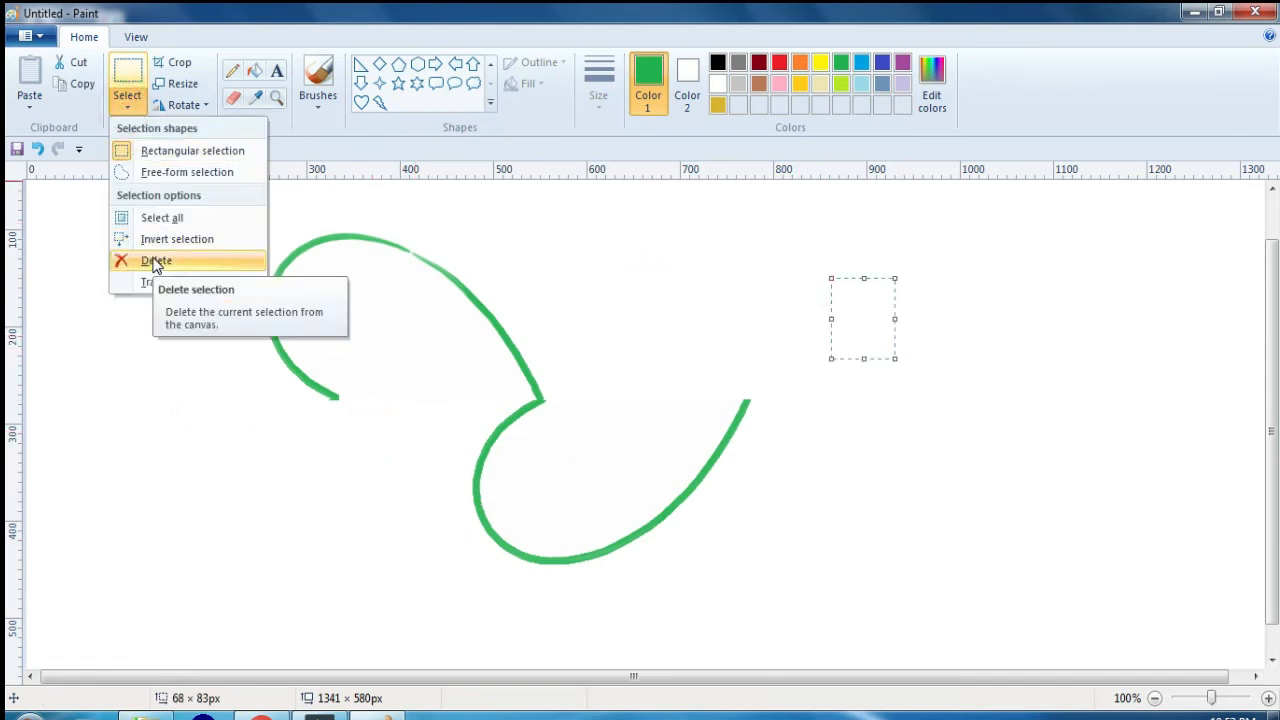
click(162, 176)
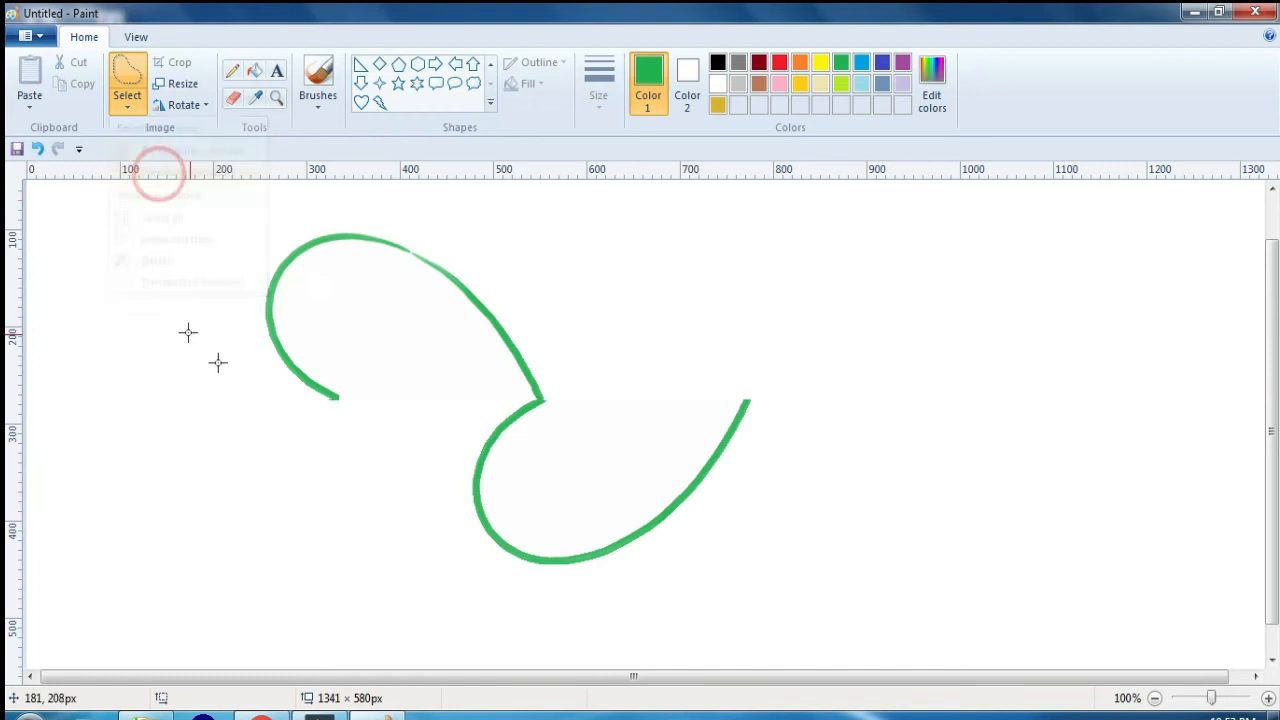
Step: Draw a pentagon about 290 × 268 px to the right of the heart halves and fill it with green
click(398, 64)
drag(808, 234, 1077, 493)
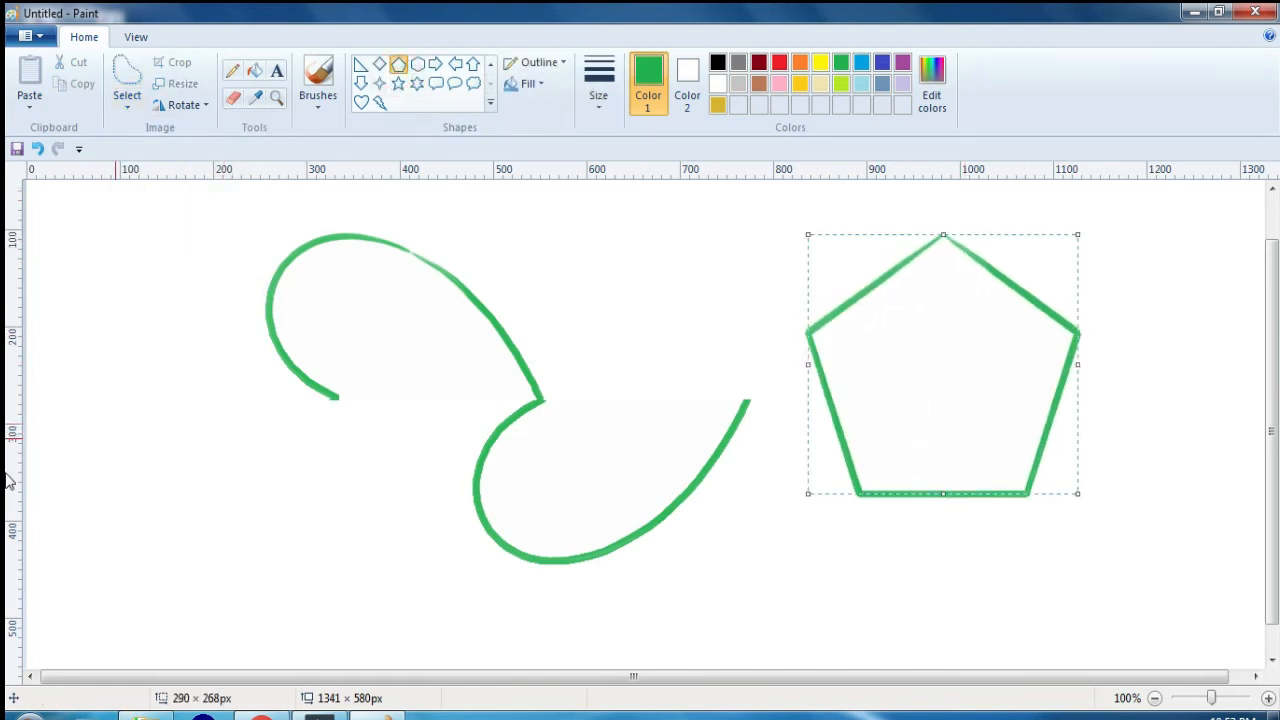
click(255, 72)
click(957, 341)
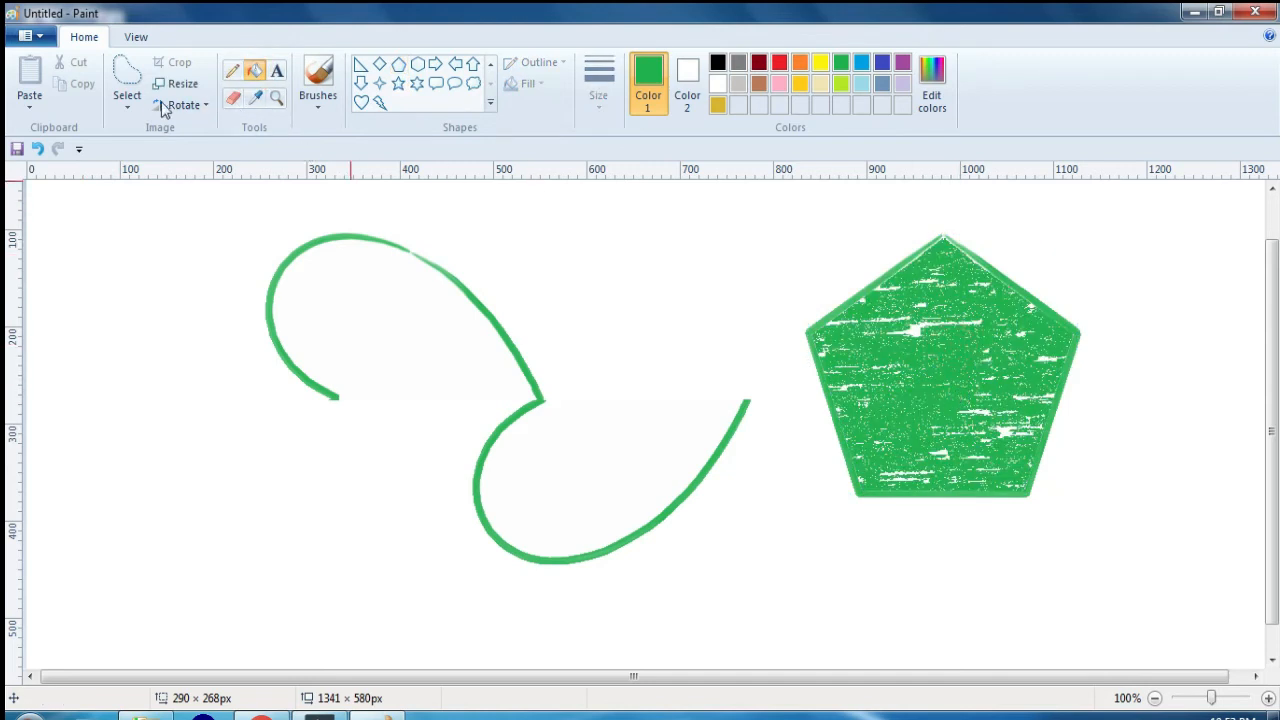
Step: Try a rectangular selection over part of the green pentagon and deselect it
click(127, 100)
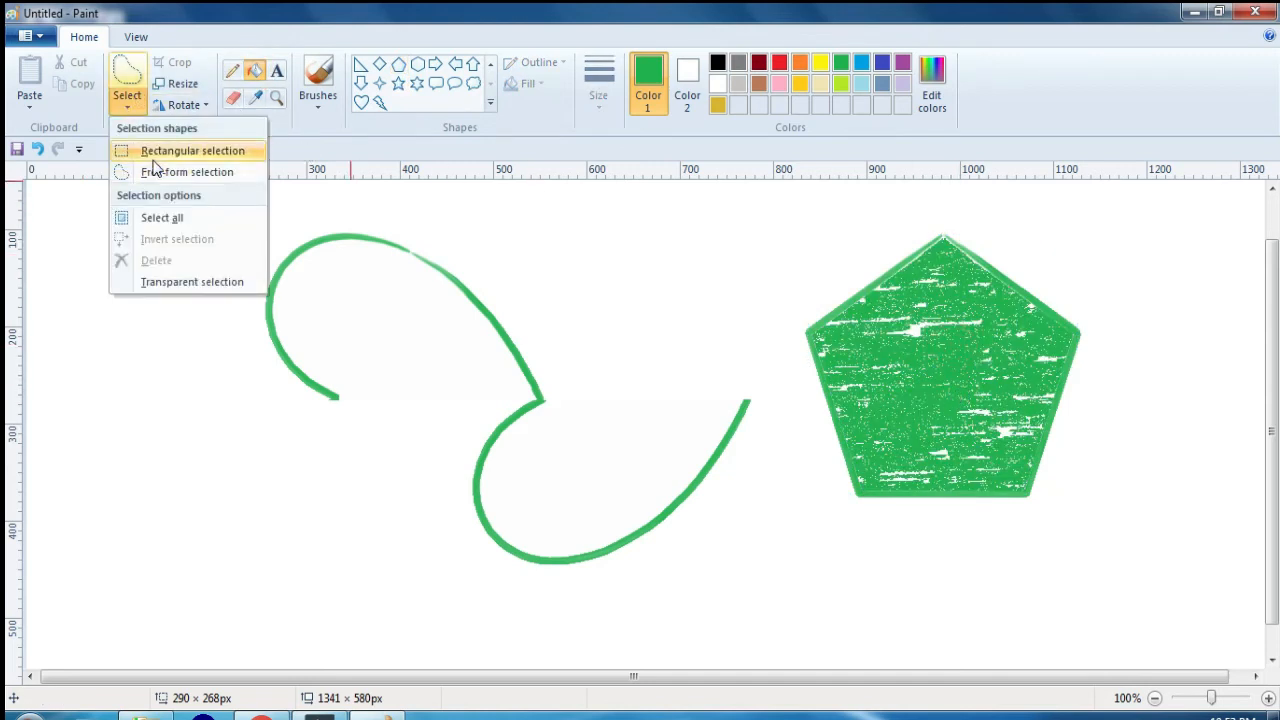
click(160, 152)
drag(845, 215, 990, 460)
click(1117, 463)
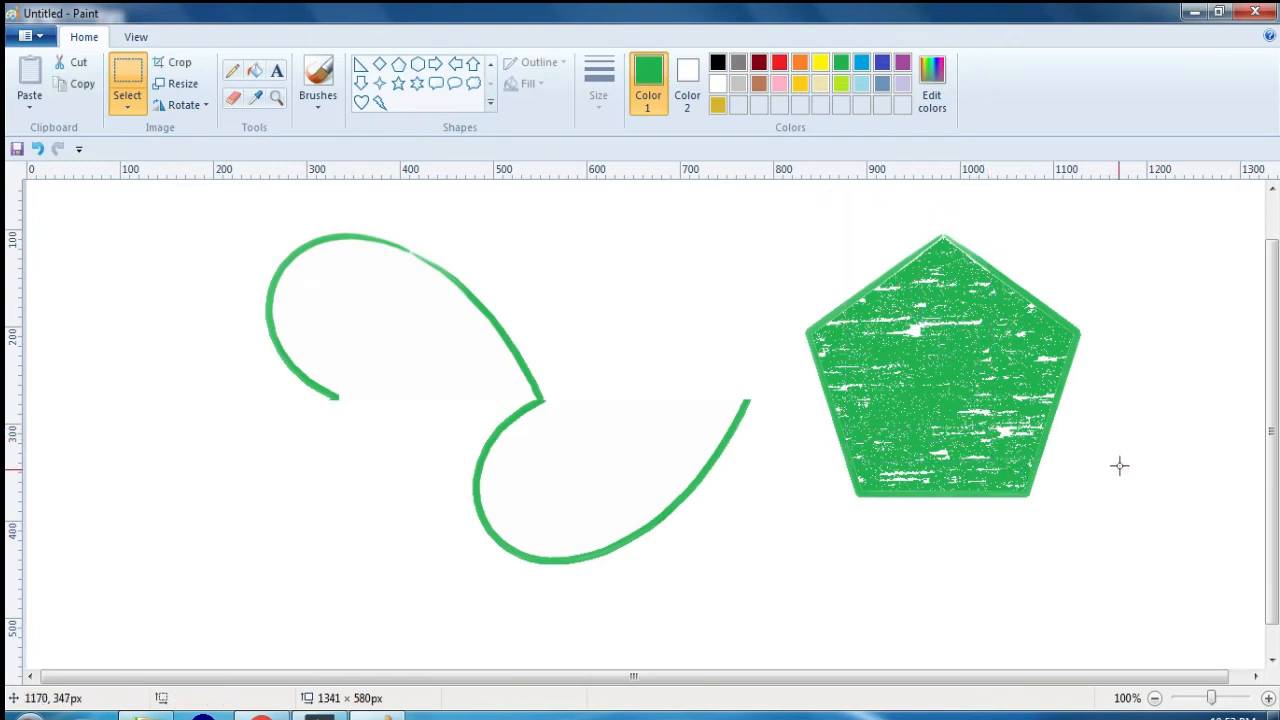
Step: Outline an H shape inside the pentagon with free-form selection, move it to the empty area on the left, and deselect
click(142, 110)
click(149, 169)
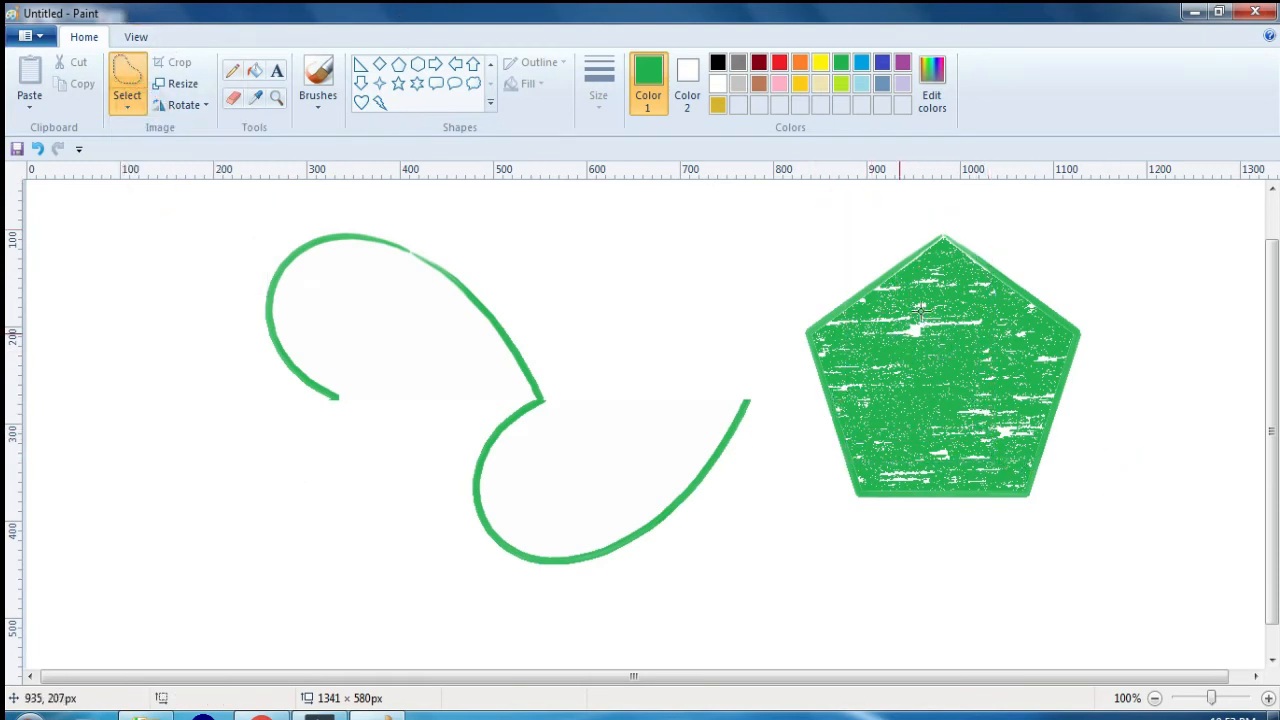
mouse_move(920, 312)
mouse_down()
mouse_move(874, 374)
mouse_move(874, 423)
mouse_move(921, 423)
mouse_up()
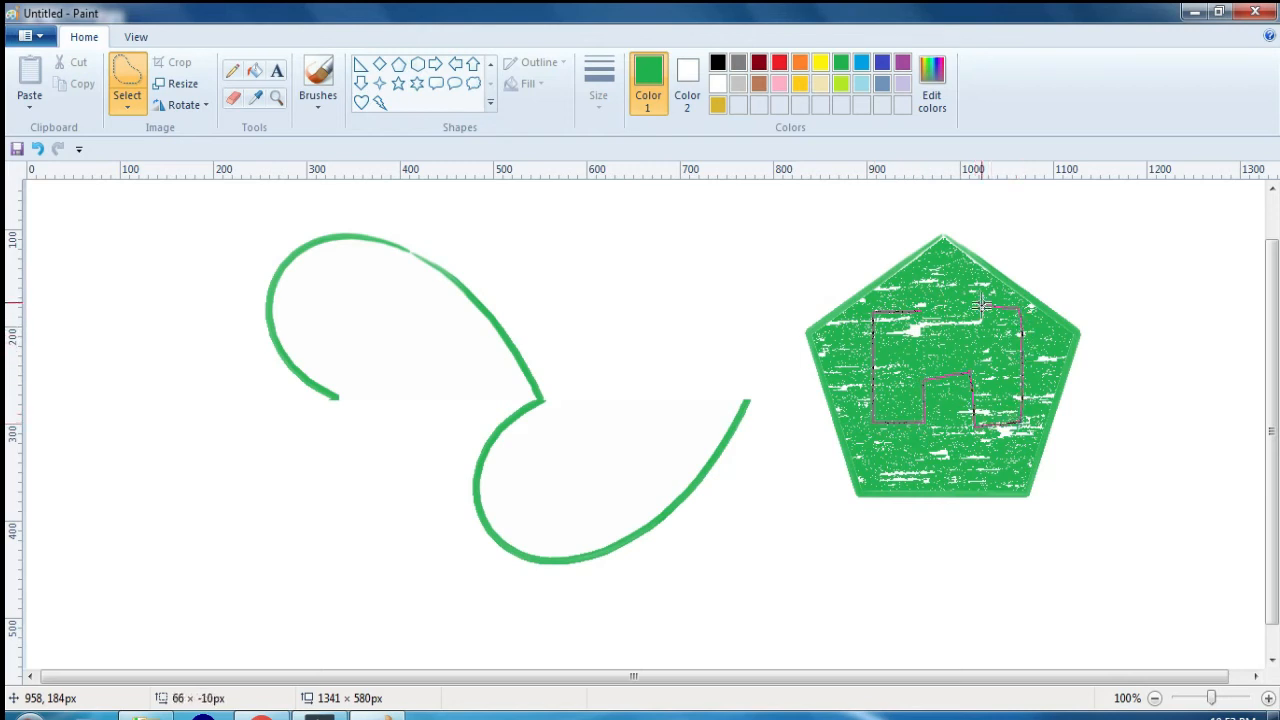
drag(958, 346, 675, 295)
click(757, 469)
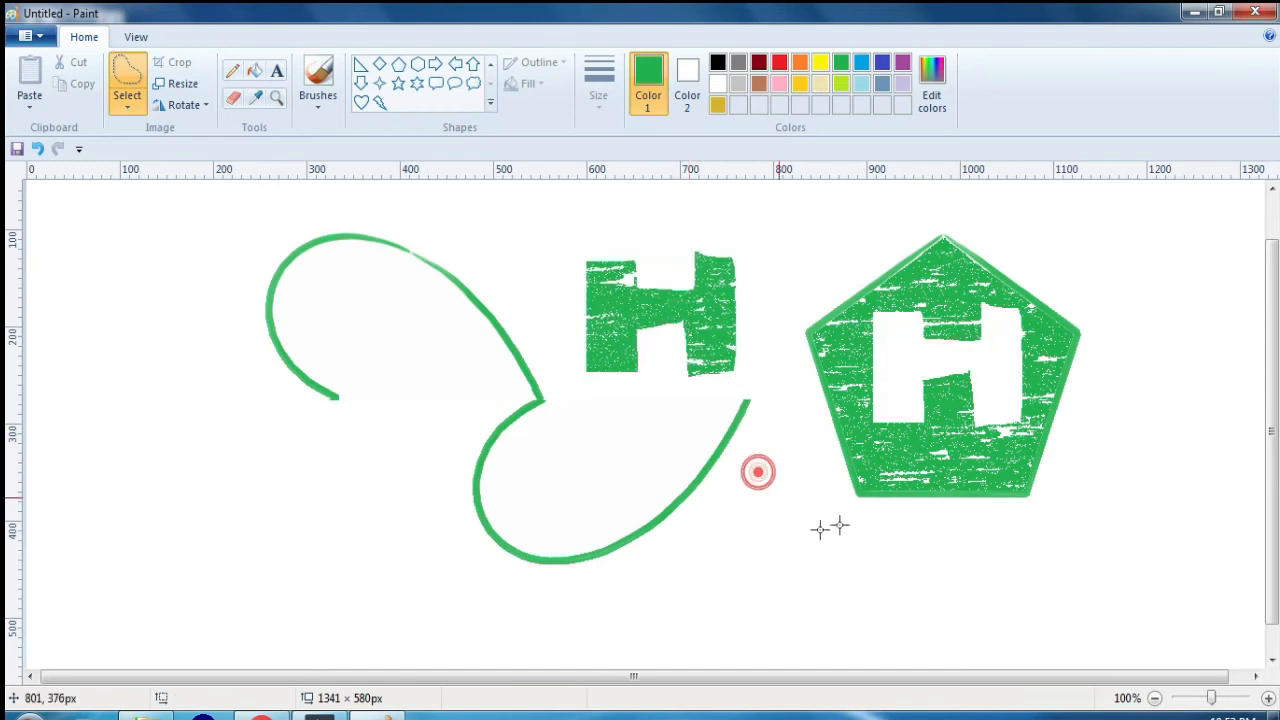
Step: Draw four green hexagons across the canvas, the last about 74 × 78 px below the left heart half
click(127, 104)
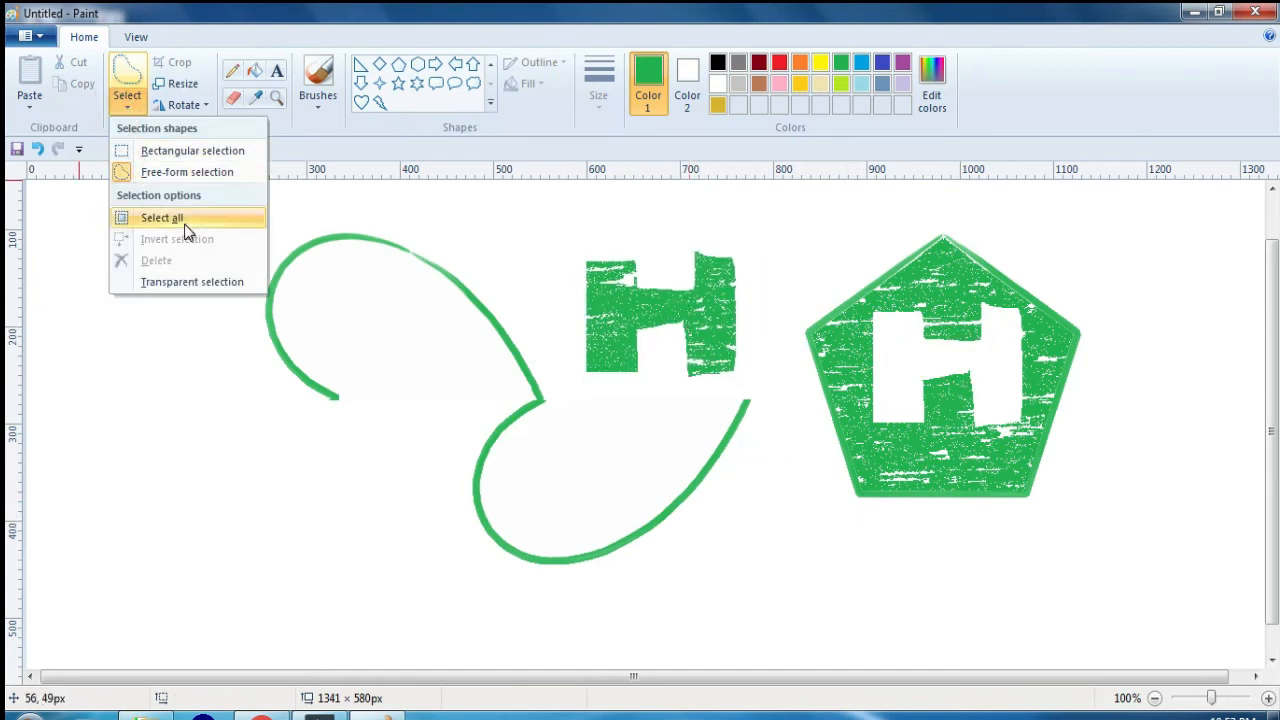
click(377, 451)
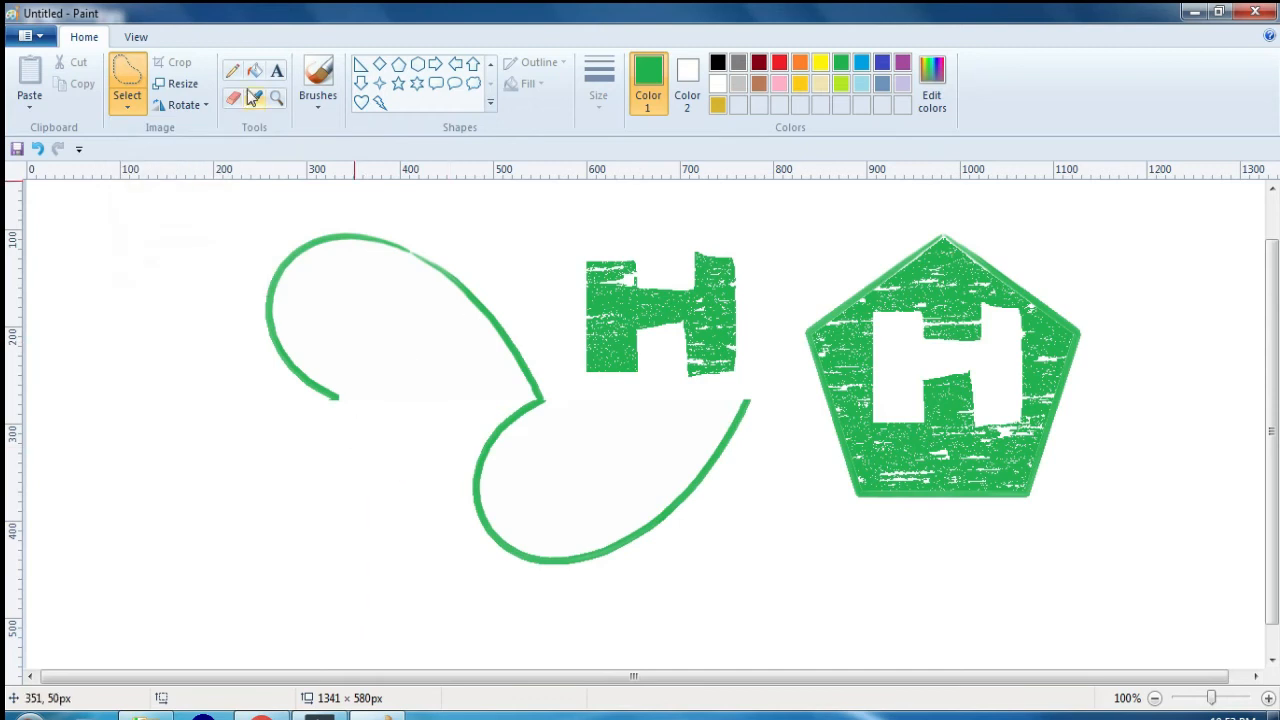
click(418, 65)
drag(283, 330, 390, 393)
drag(540, 342, 656, 390)
drag(780, 370, 822, 411)
drag(321, 464, 391, 539)
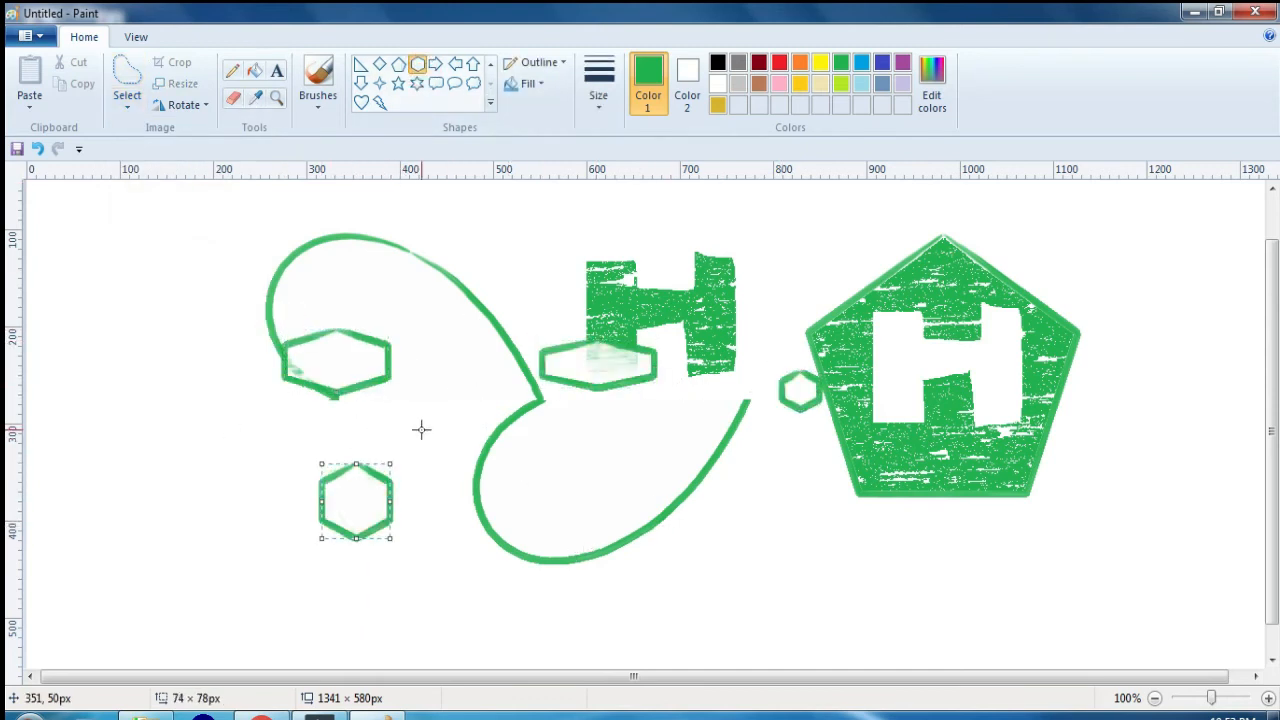
Step: Select and delete everything on the canvas, and undo the deletion
key(ctrl+a)
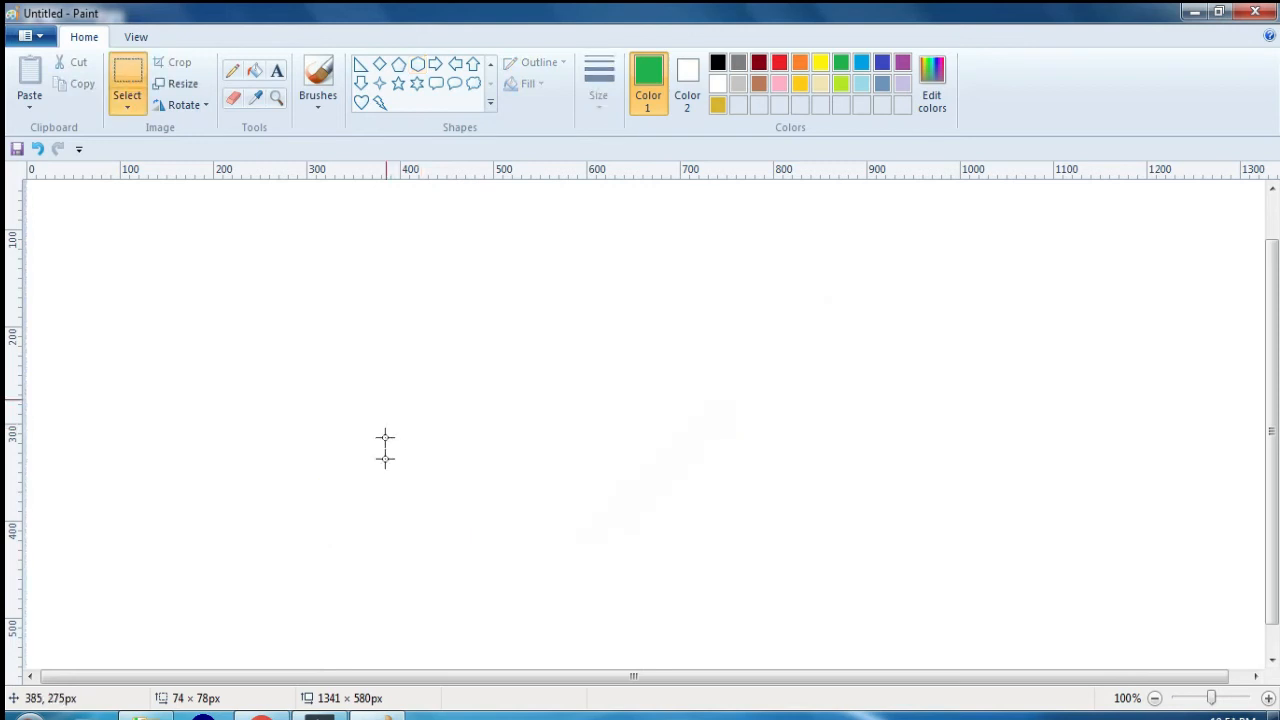
key(ctrl+z)
Step: Select everything on the canvas and move the whole drawing around, leaving it slightly left of and above its original position
click(127, 100)
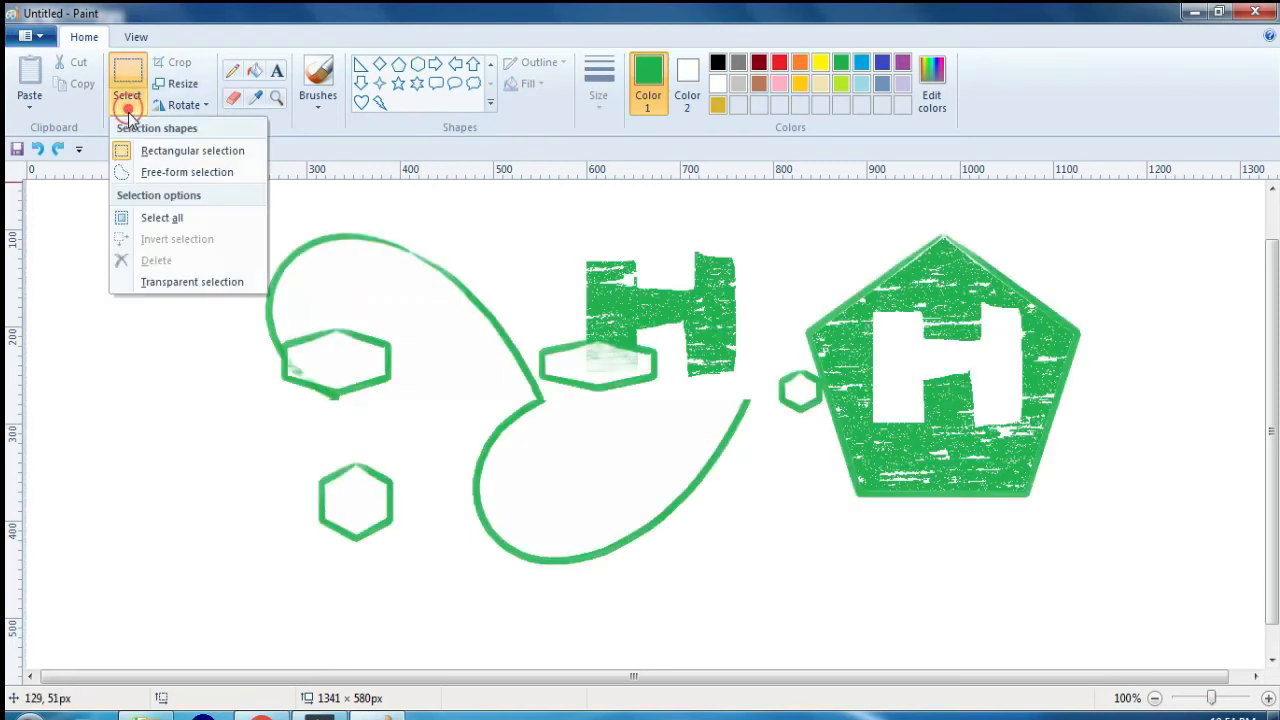
click(157, 220)
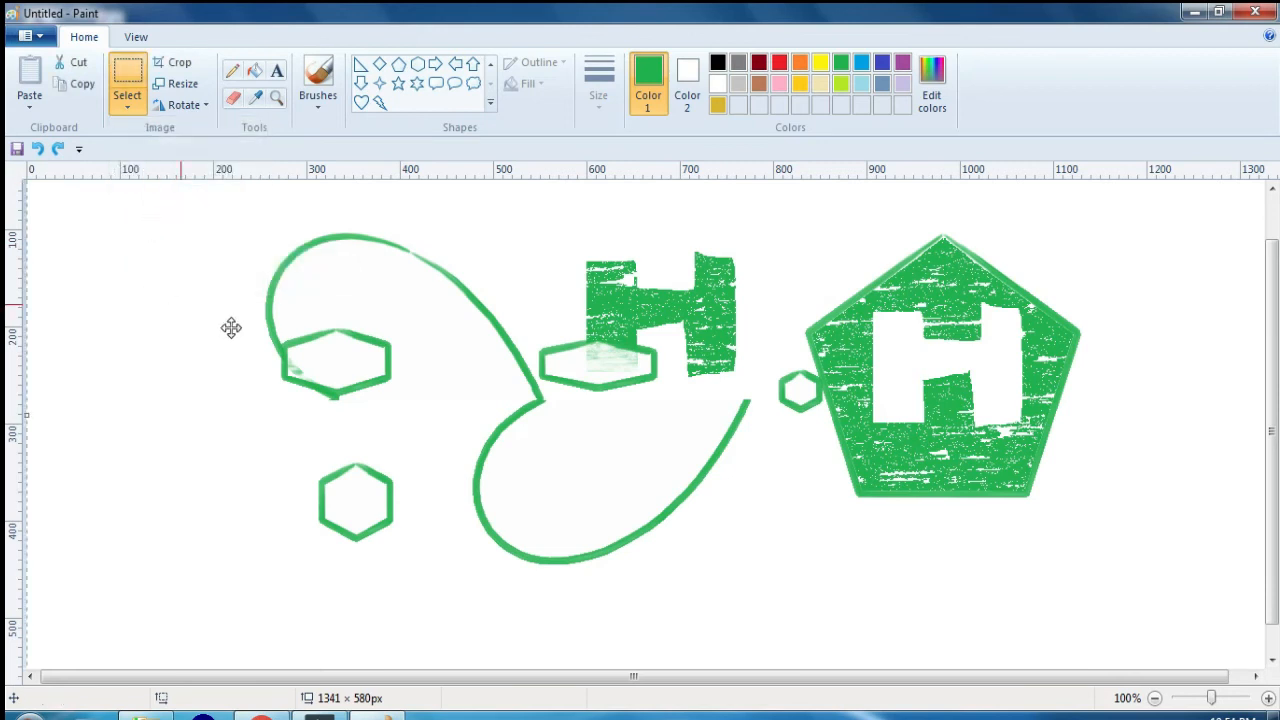
drag(249, 341, 137, 370)
drag(223, 358, 315, 369)
drag(394, 370, 396, 323)
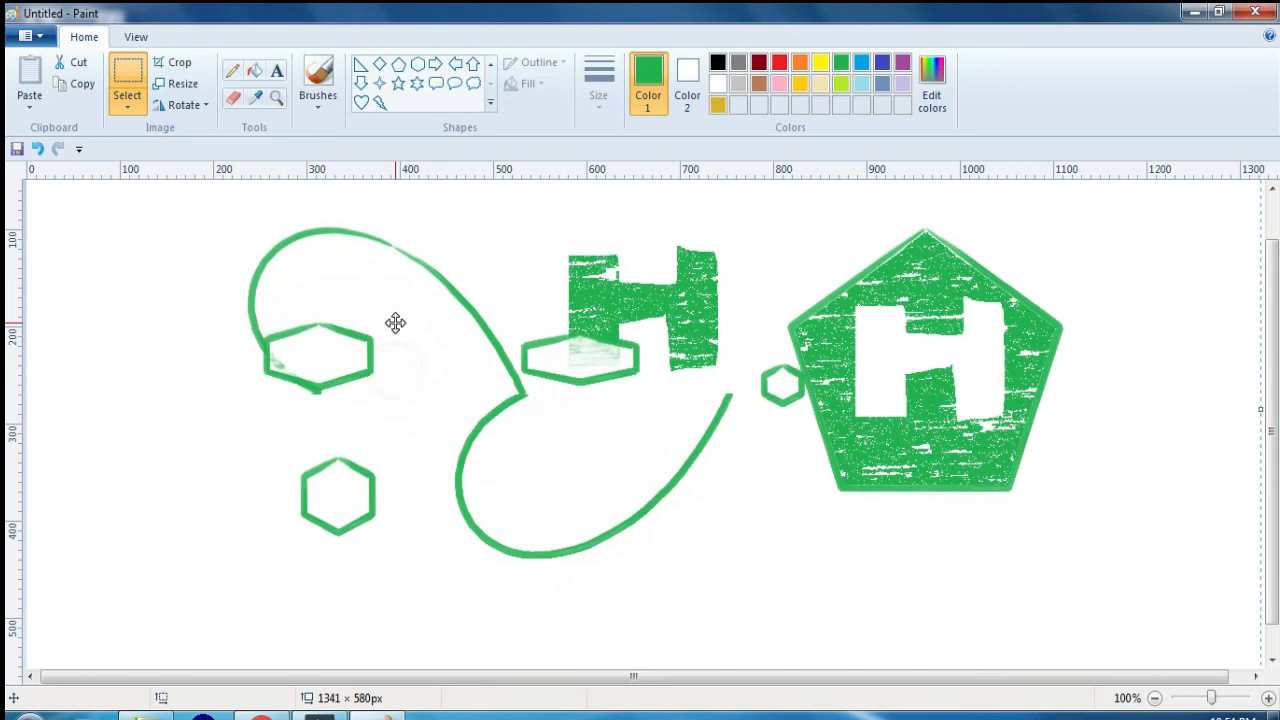
Step: Delete the moved drawing and undo the changes back to the drawing's original position
key(Delete)
key(ctrl+z)
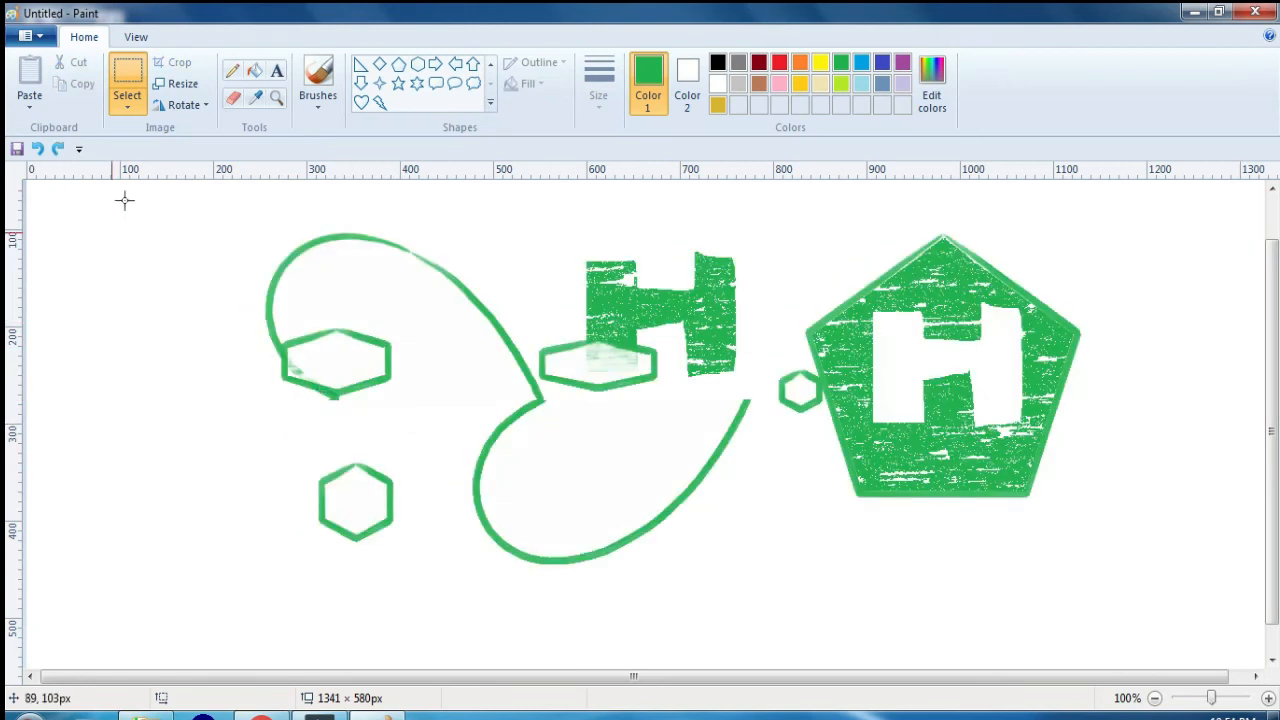
Step: Select a rectangle of about 133 × 130 px around the lone lower-left hexagon and invert the selection
click(127, 100)
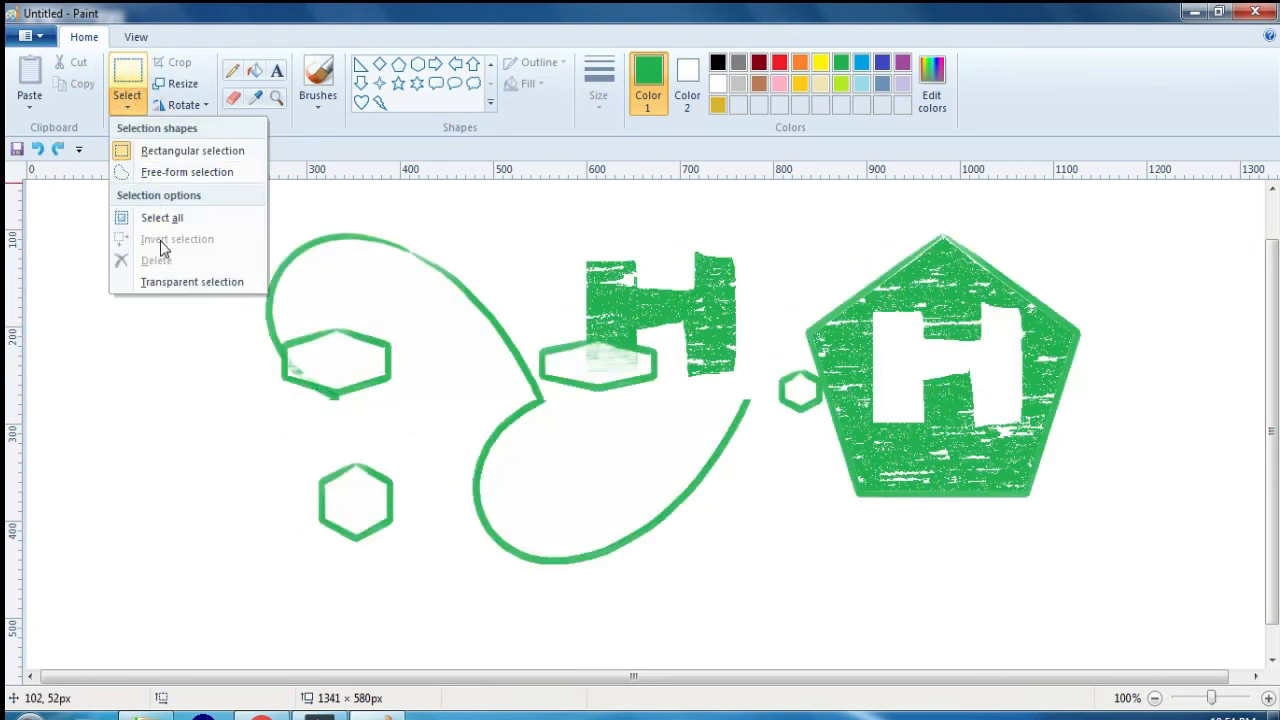
click(373, 452)
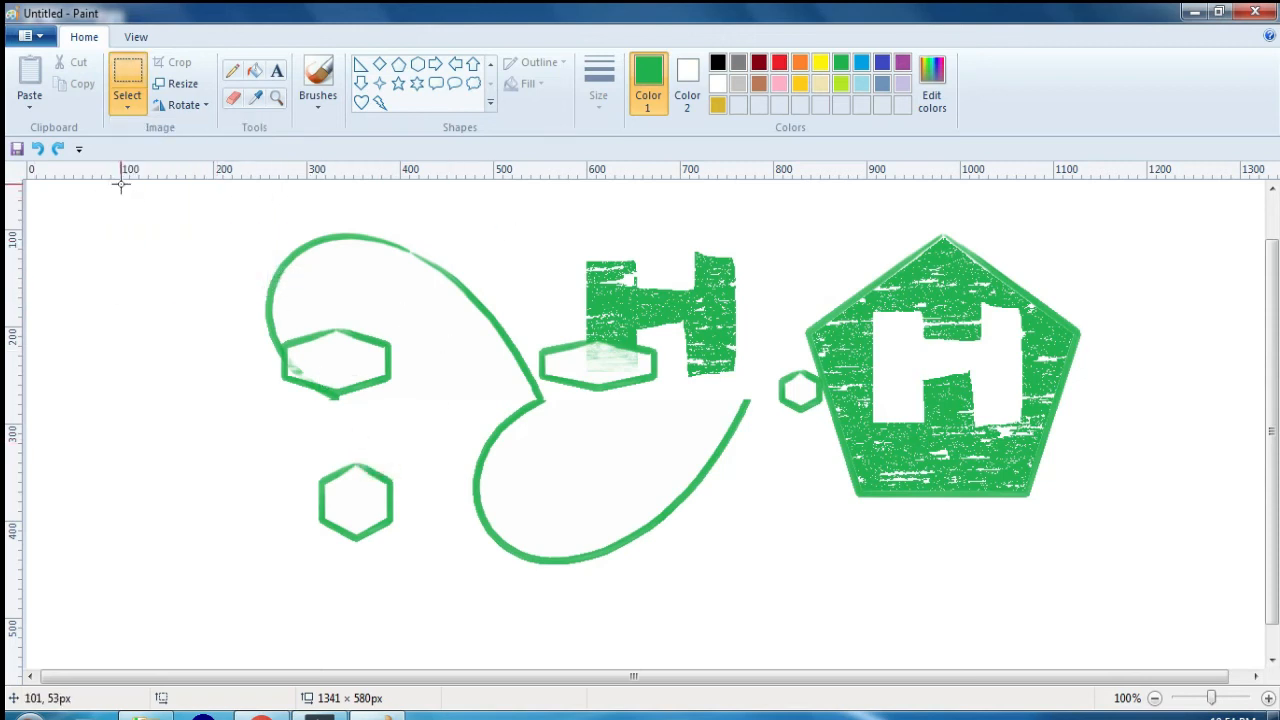
click(127, 100)
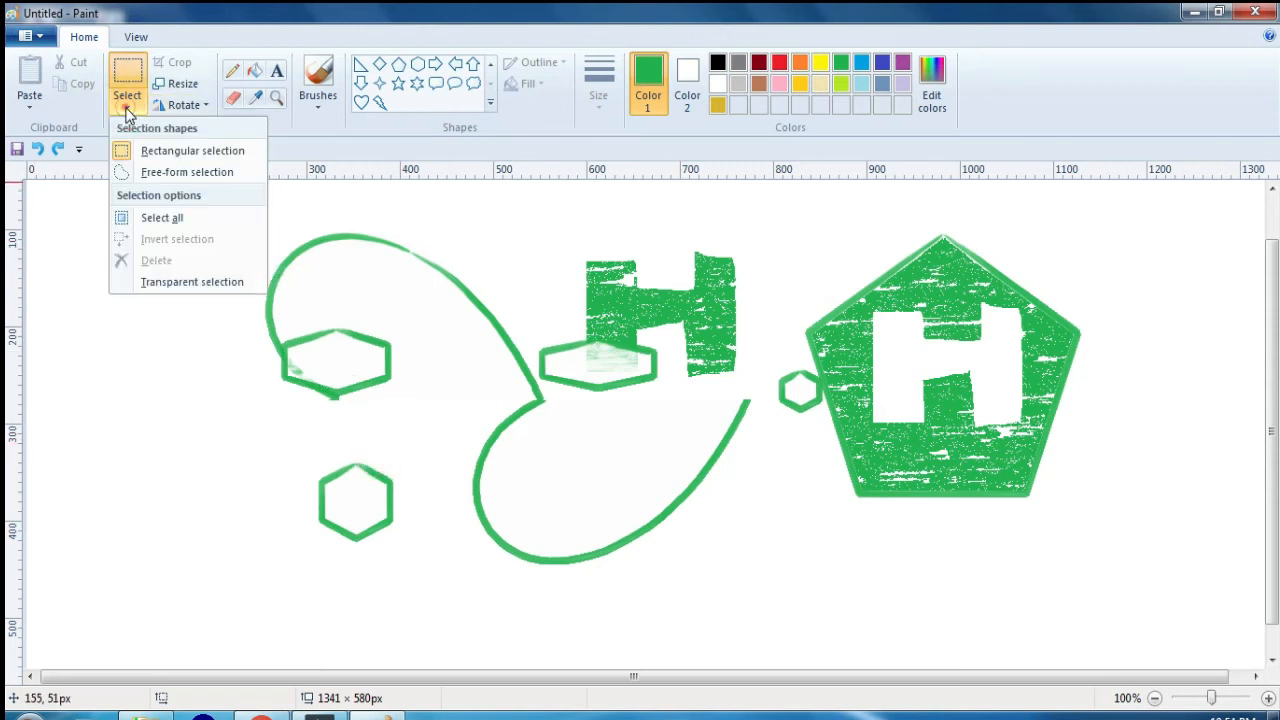
click(165, 151)
drag(297, 443, 421, 569)
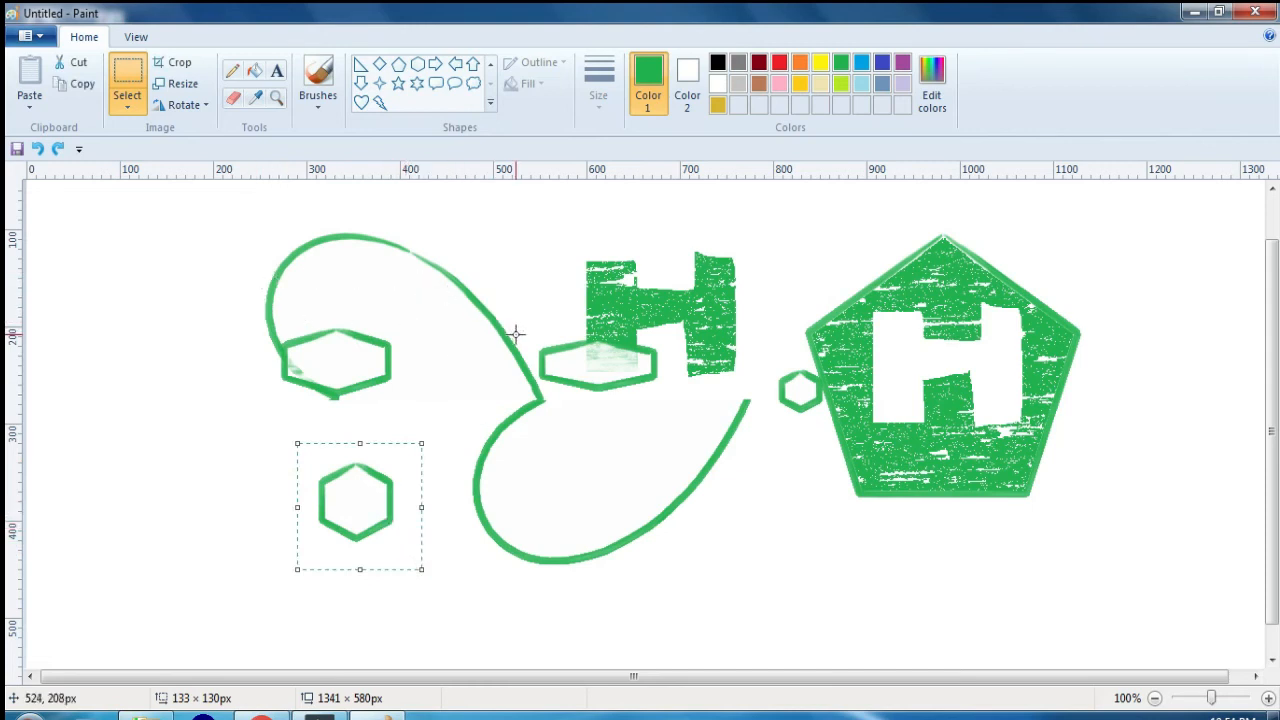
click(127, 106)
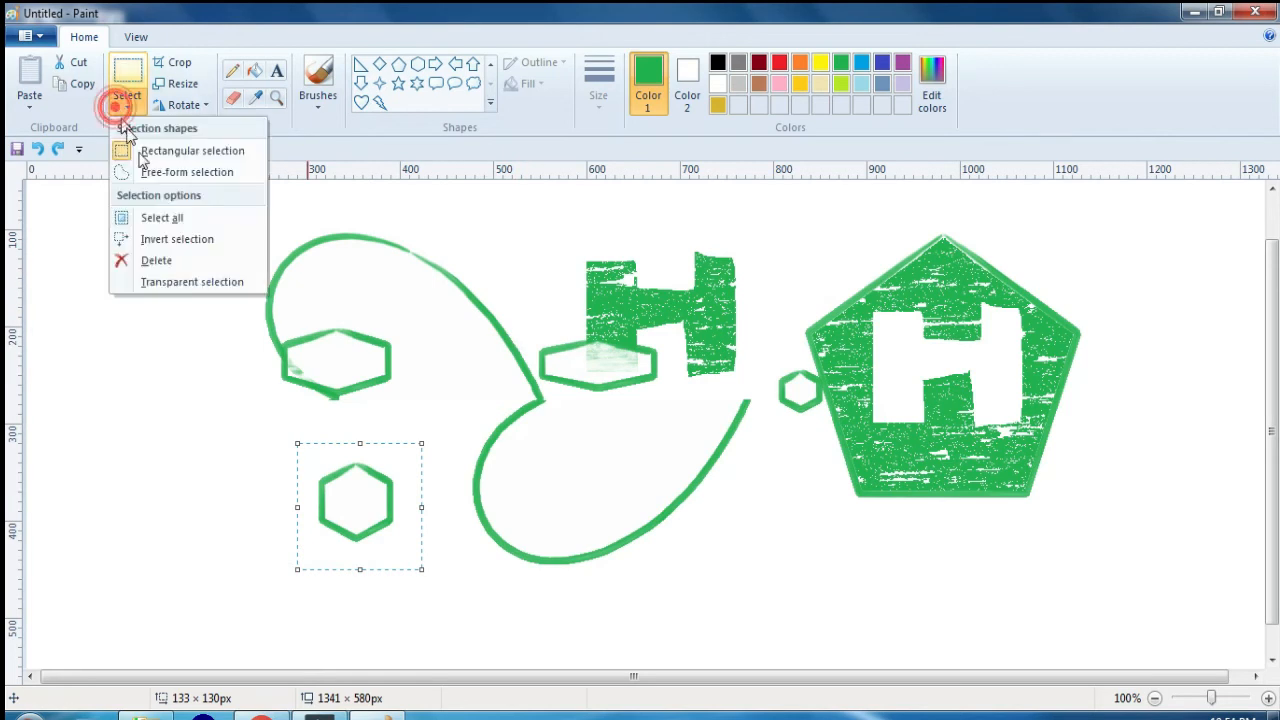
click(178, 240)
Step: Move the inverted selection around the canvas while the lone hexagon stays in place, and undo the move
drag(277, 288, 386, 600)
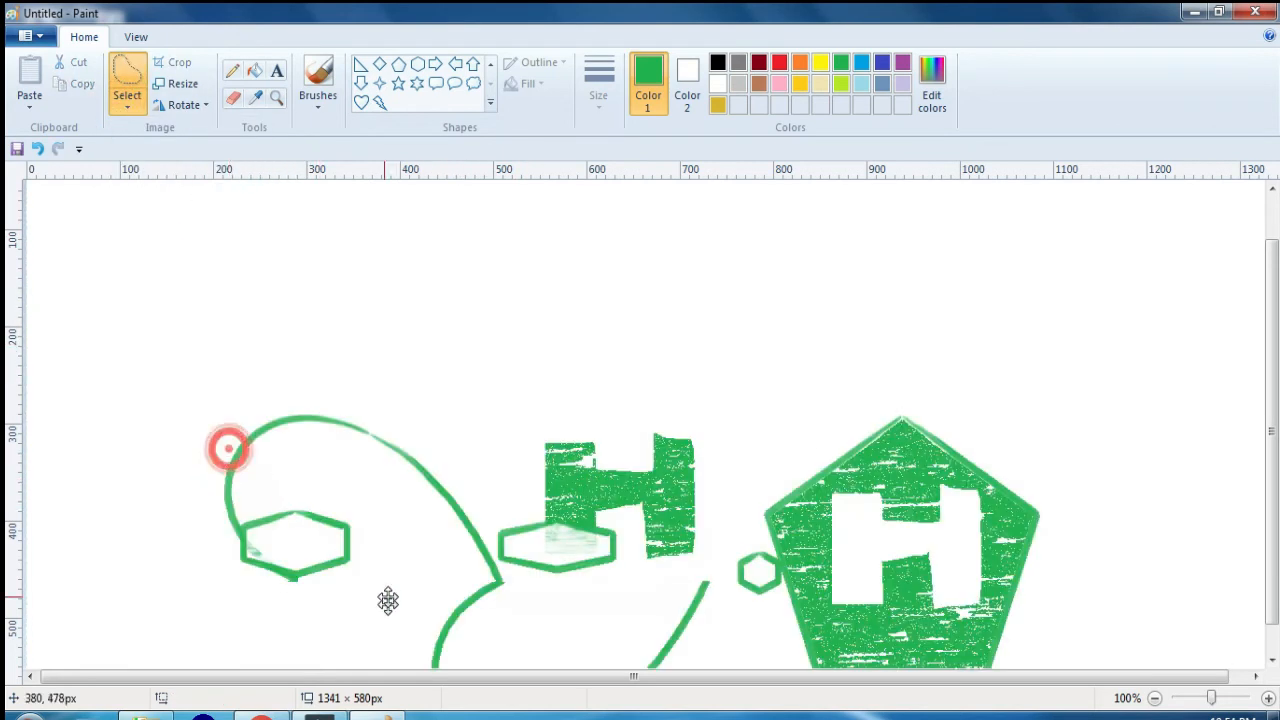
drag(364, 547, 676, 384)
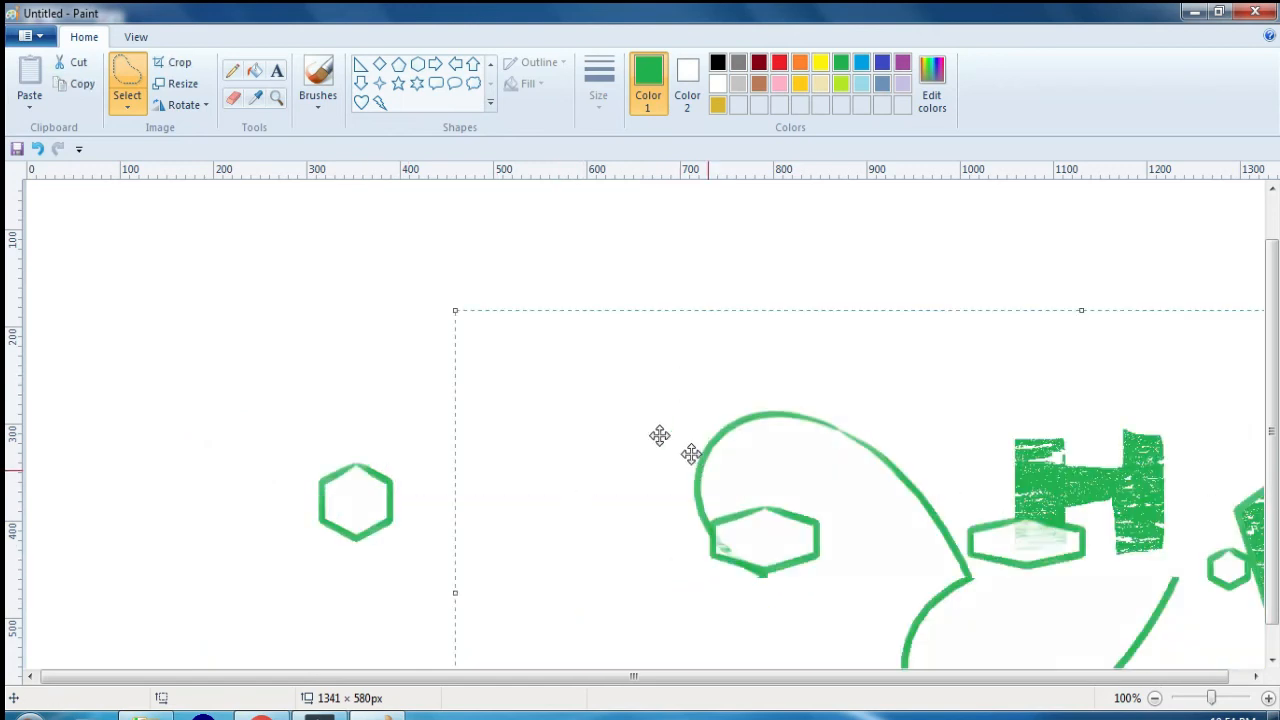
drag(694, 455, 346, 393)
drag(432, 431, 302, 290)
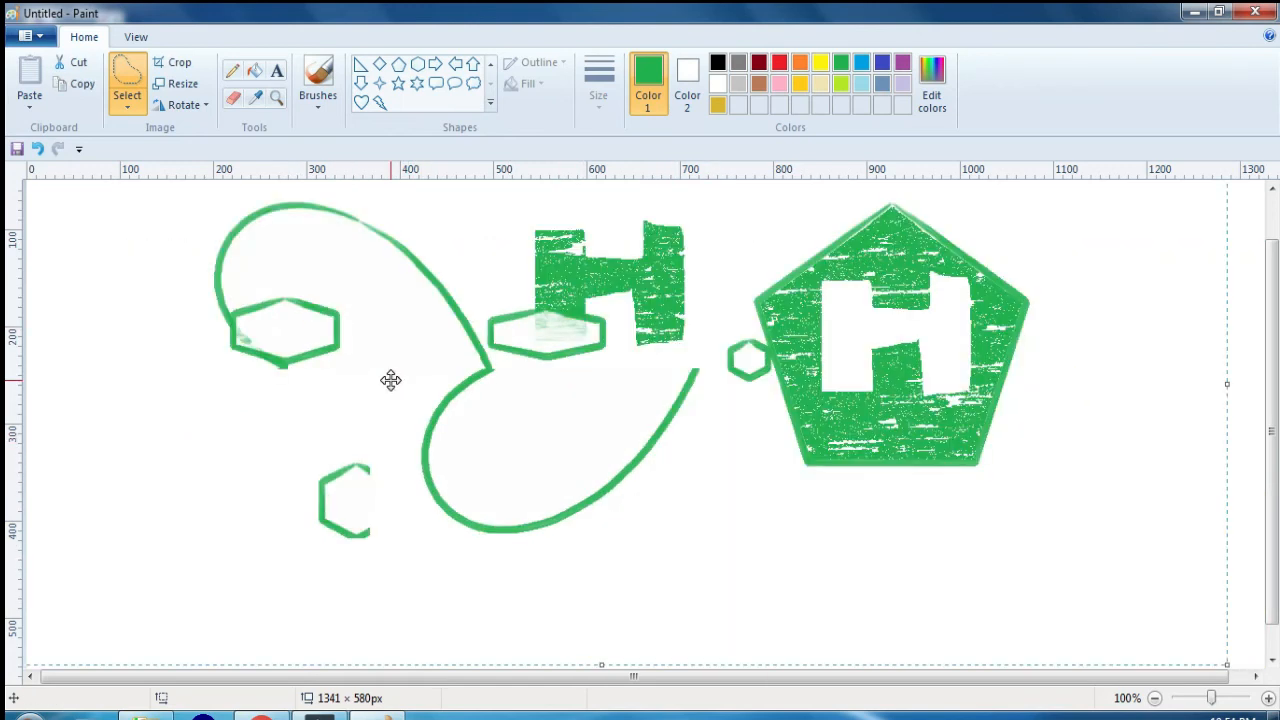
key(ctrl+z)
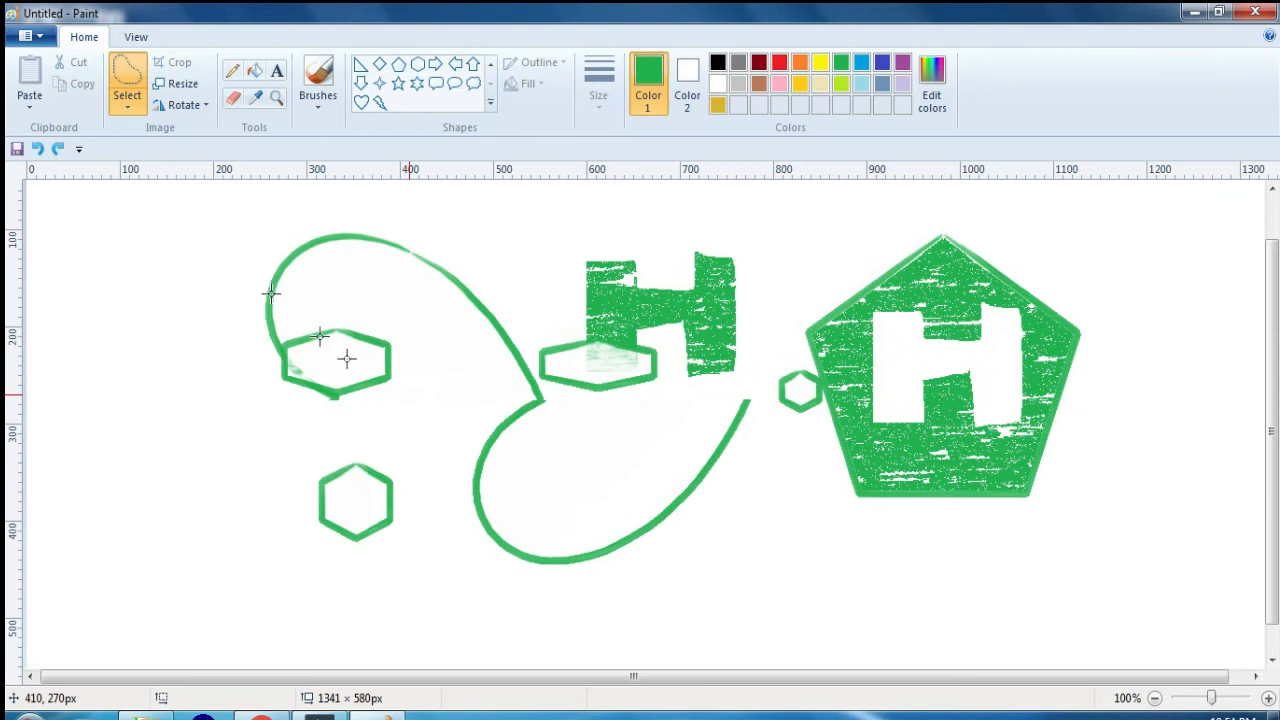
Step: Outline the lone hexagon with free-form selection, reselect it with a rectangular selection of about 174 × 129 px, and deselect it
click(160, 104)
click(123, 100)
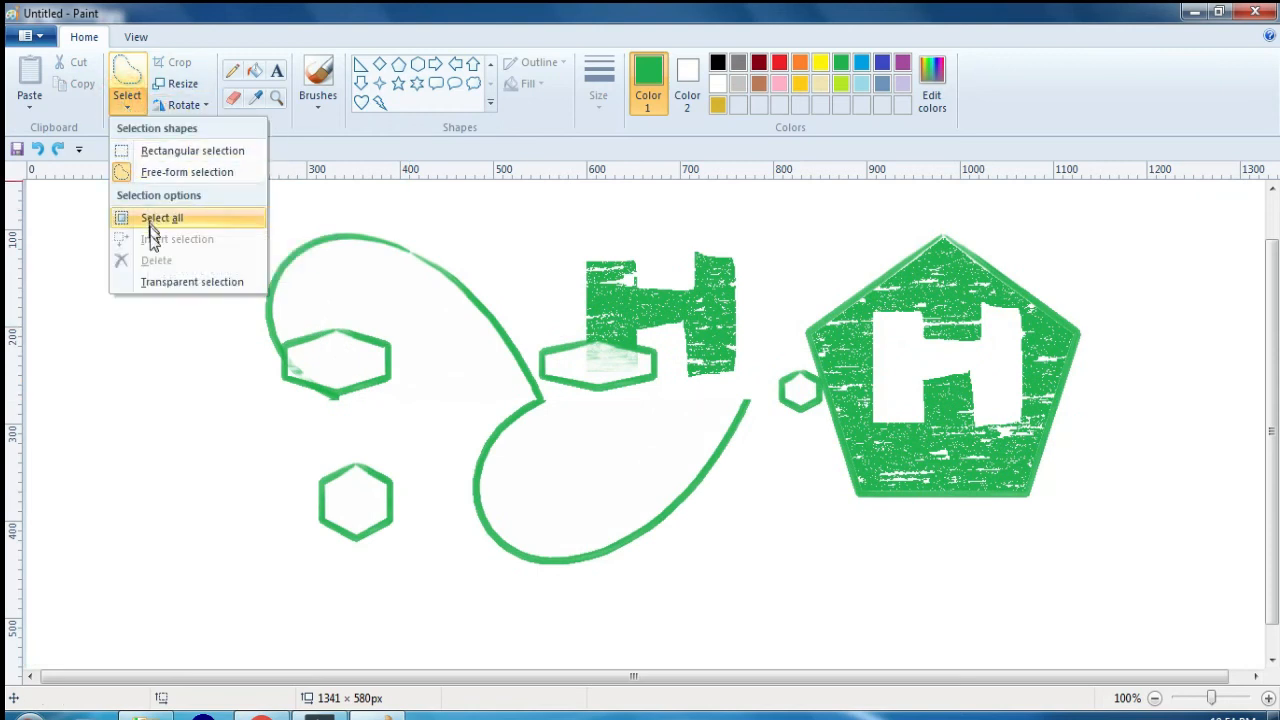
click(514, 303)
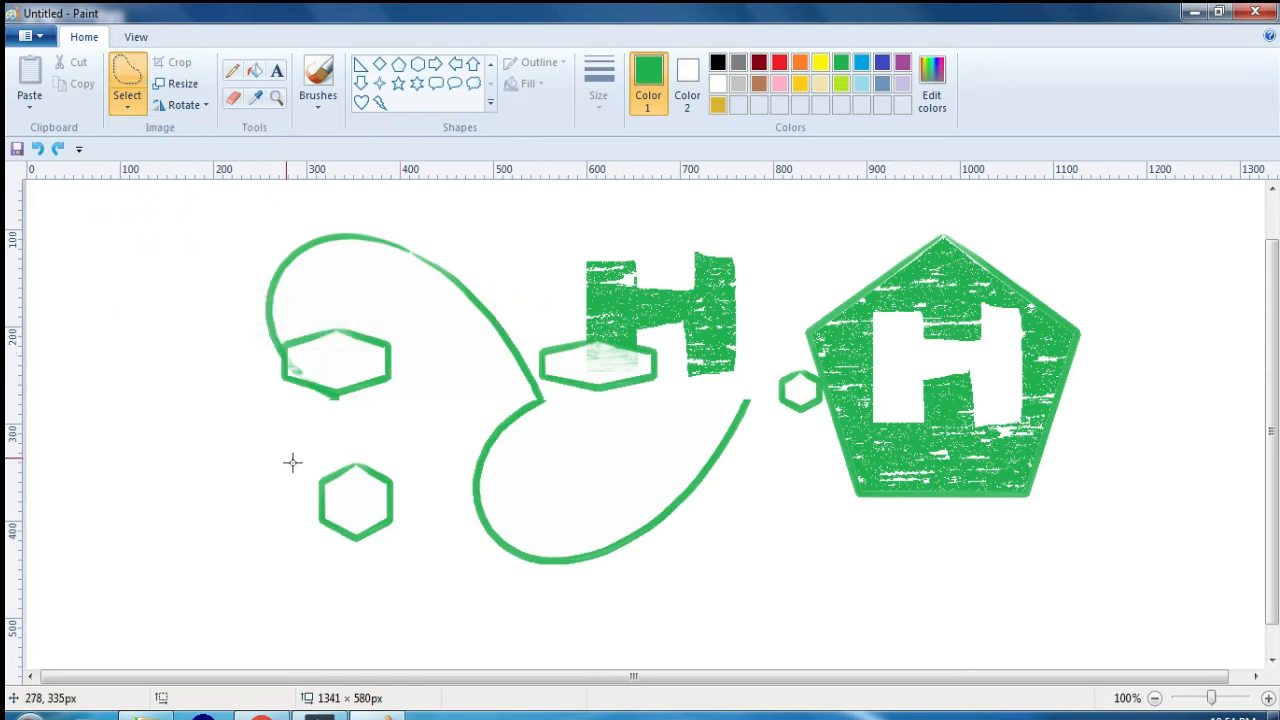
mouse_move(284, 457)
mouse_down()
mouse_move(440, 566)
mouse_move(287, 545)
mouse_up()
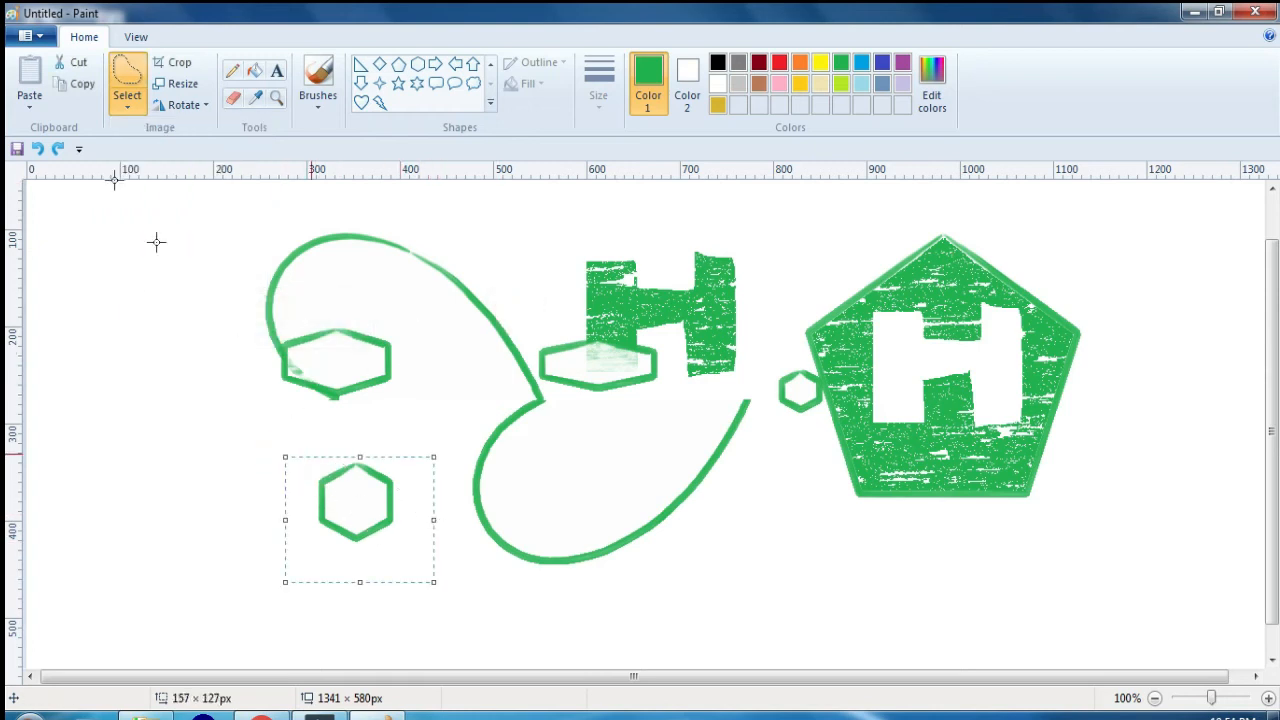
click(137, 108)
click(150, 149)
drag(278, 440, 440, 565)
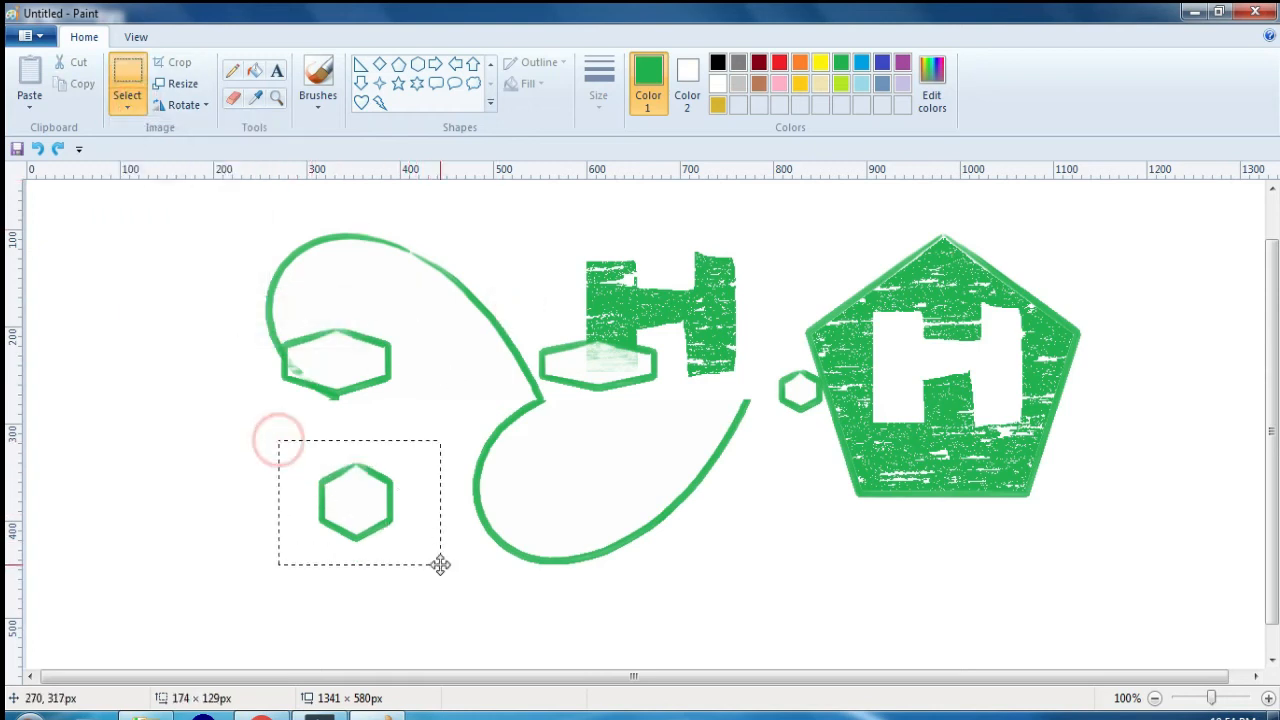
click(443, 543)
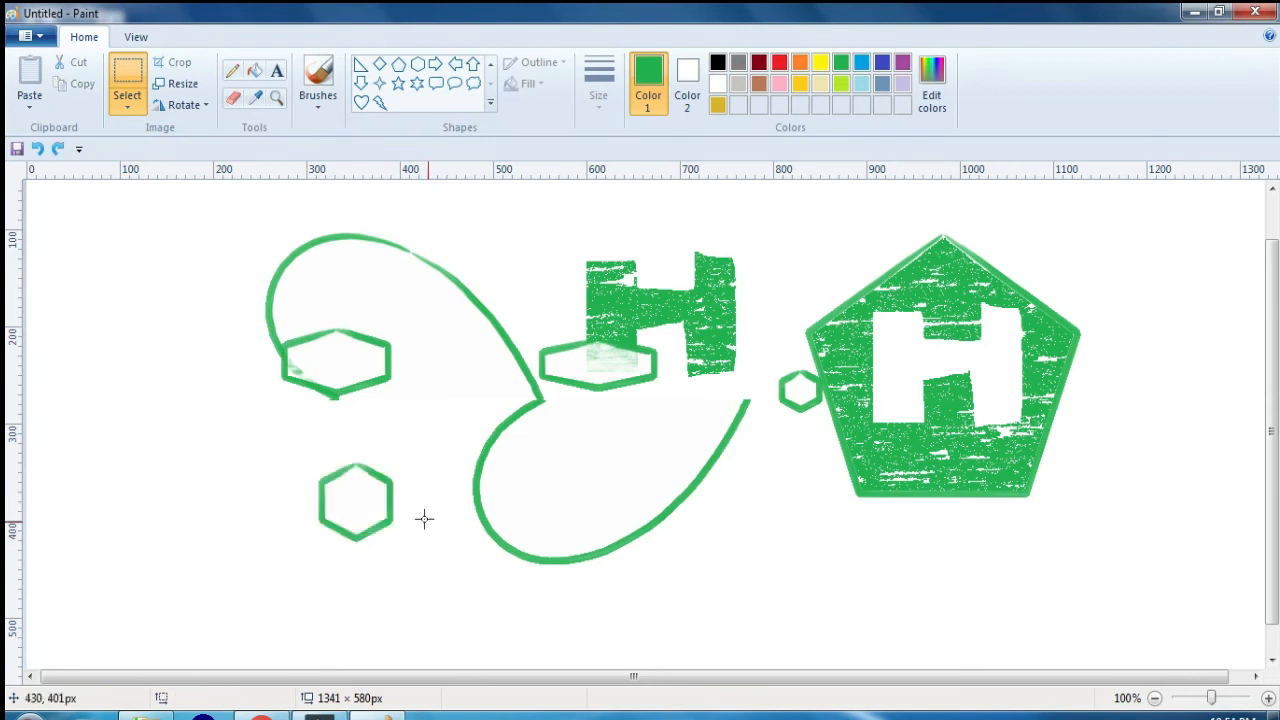
click(135, 108)
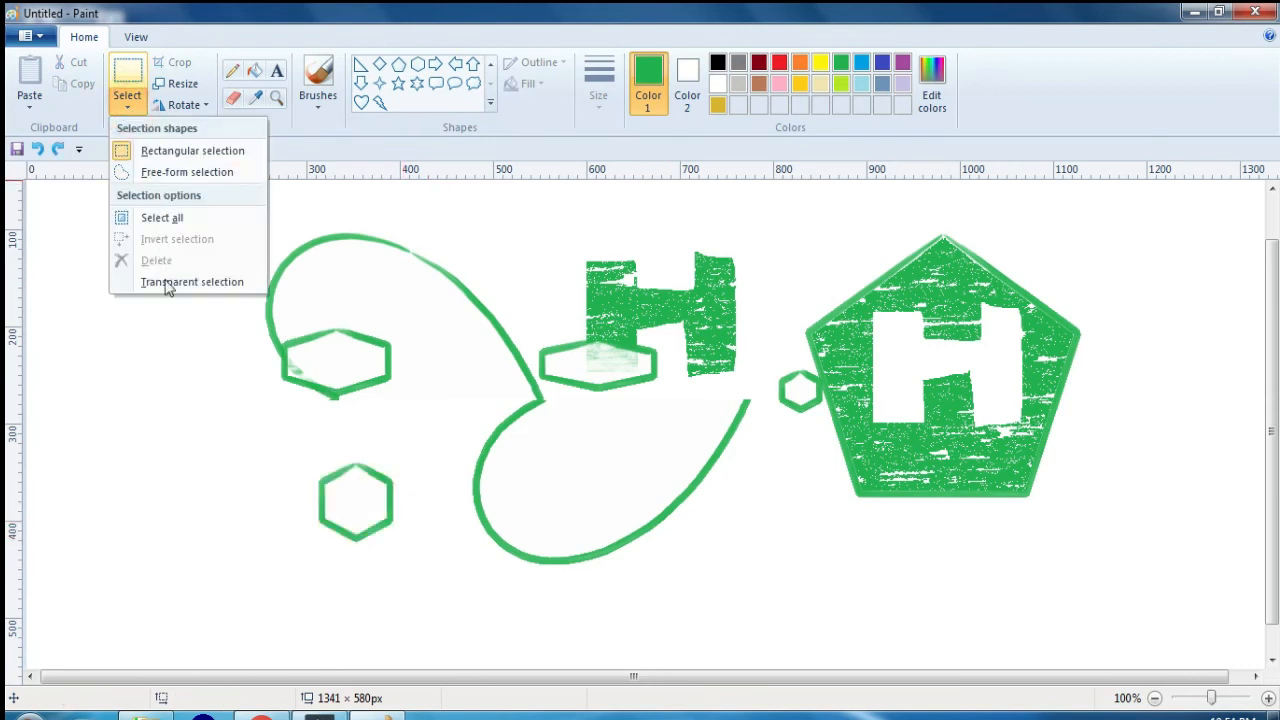
click(177, 460)
Step: Select a rectangle of about 149 × 134 px around the lone hexagon, delete it, and undo the deletion
drag(293, 450, 433, 580)
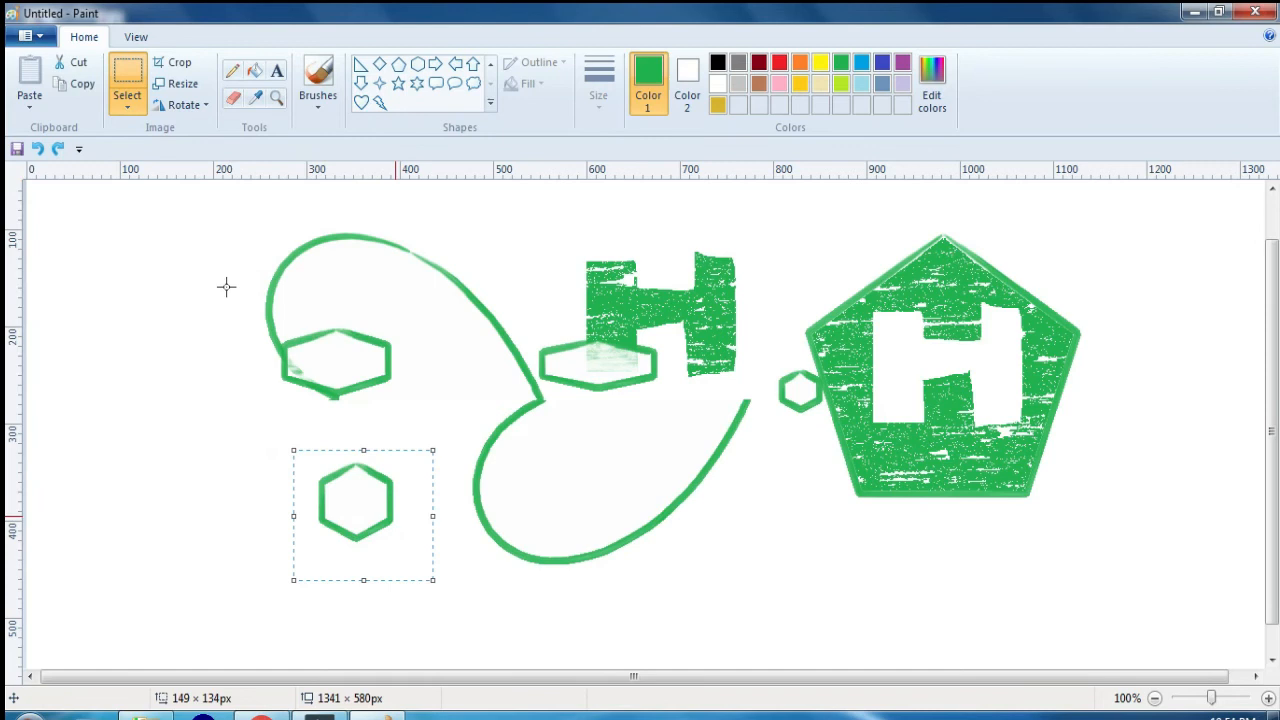
click(120, 108)
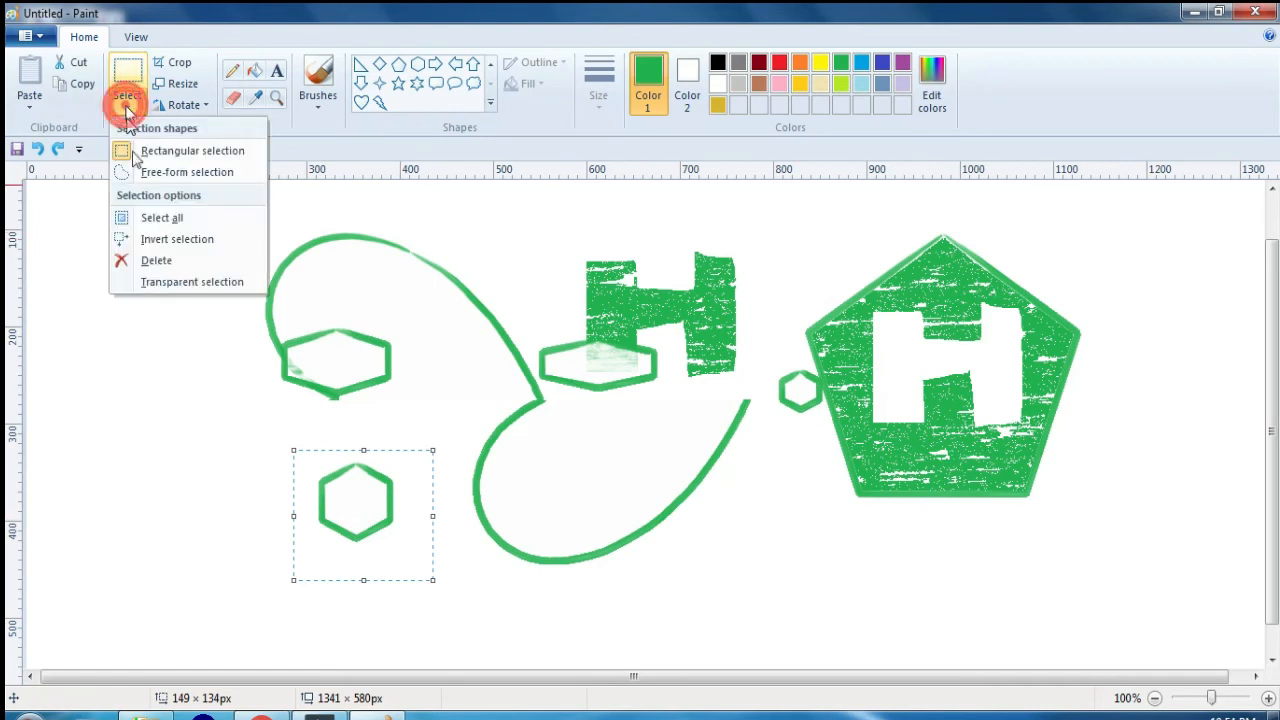
click(172, 262)
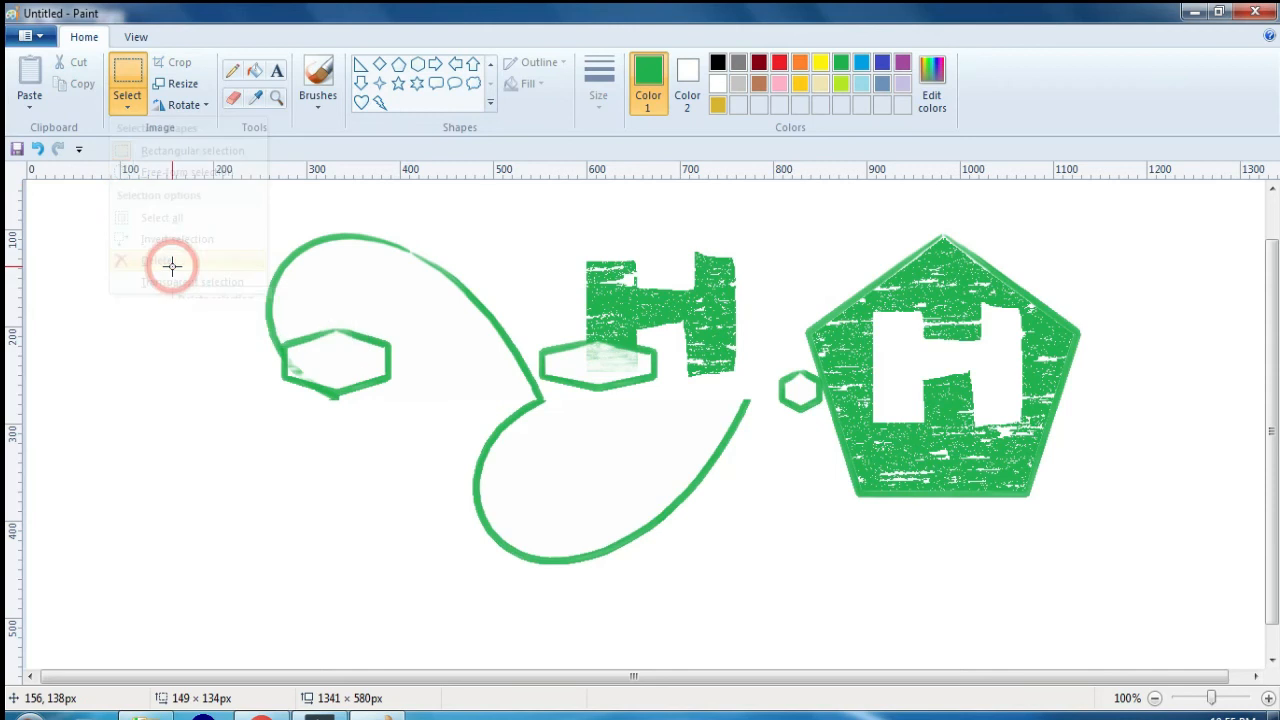
click(126, 105)
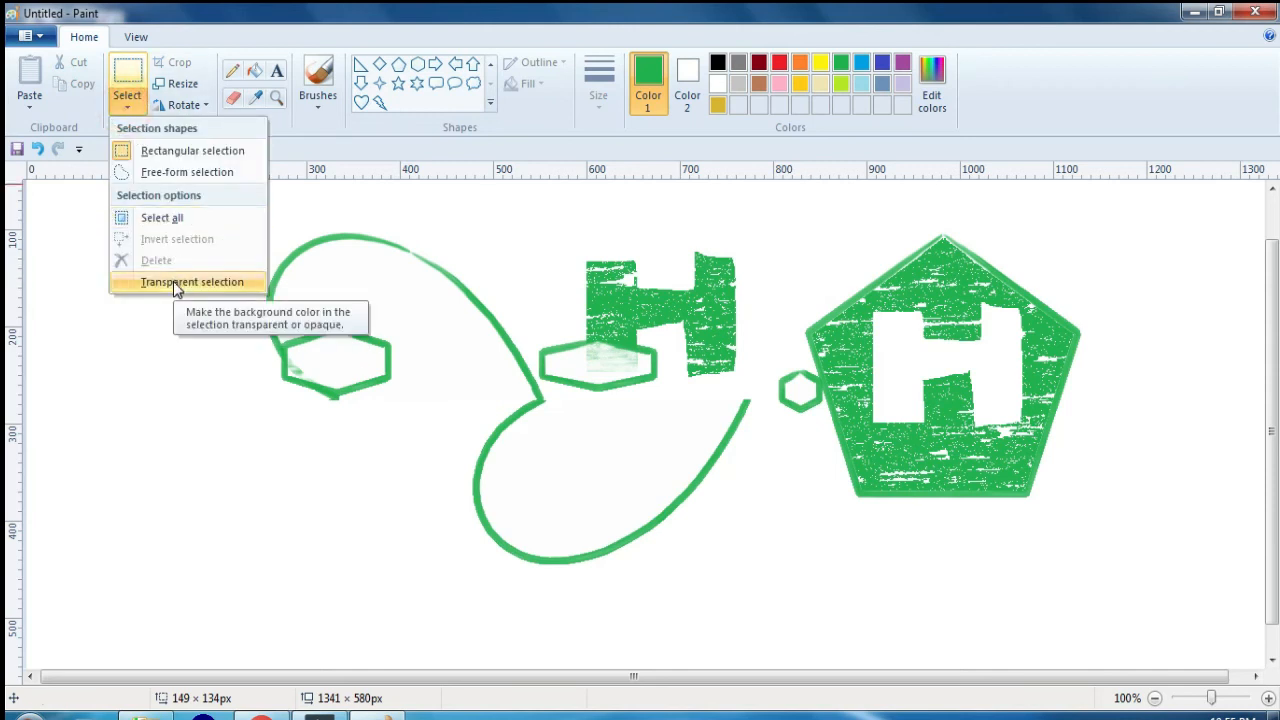
click(451, 318)
key(ctrl+z)
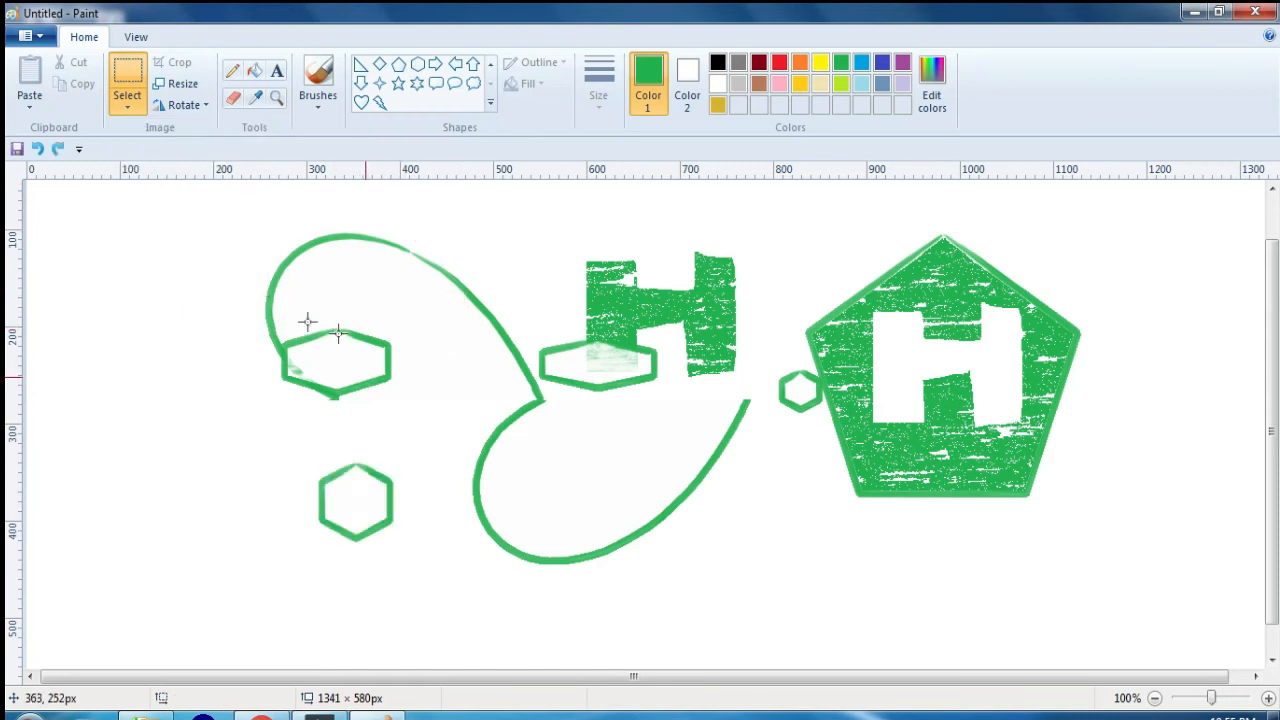
Step: Select a rectangle of about 178 × 140 px around the lone hexagon and move it over the H cutout in the pentagon
click(129, 107)
click(157, 151)
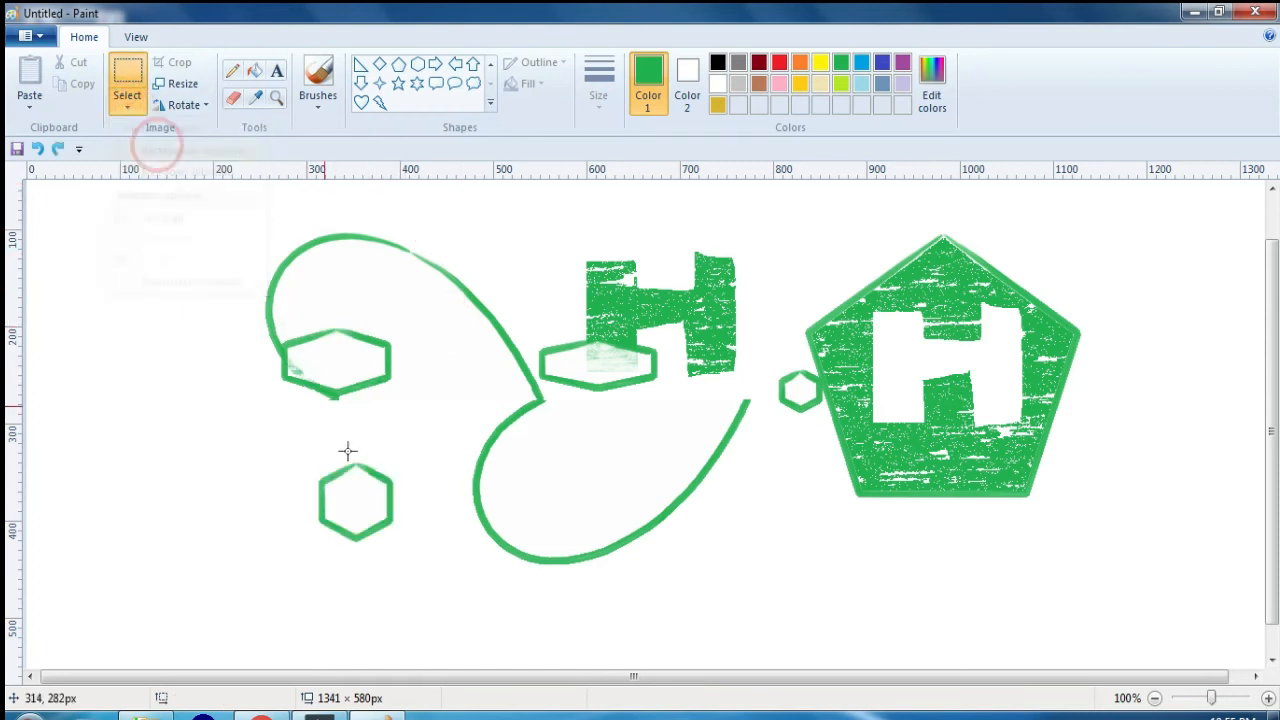
drag(264, 423, 431, 558)
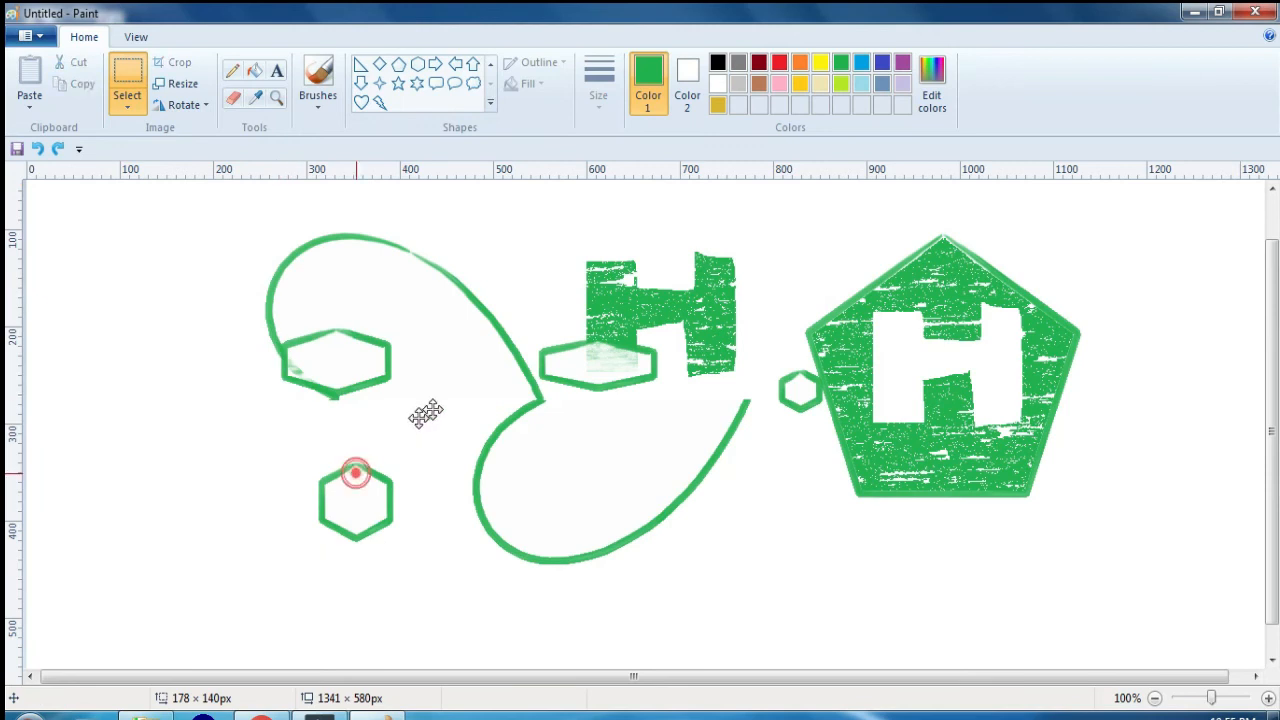
drag(355, 472, 922, 336)
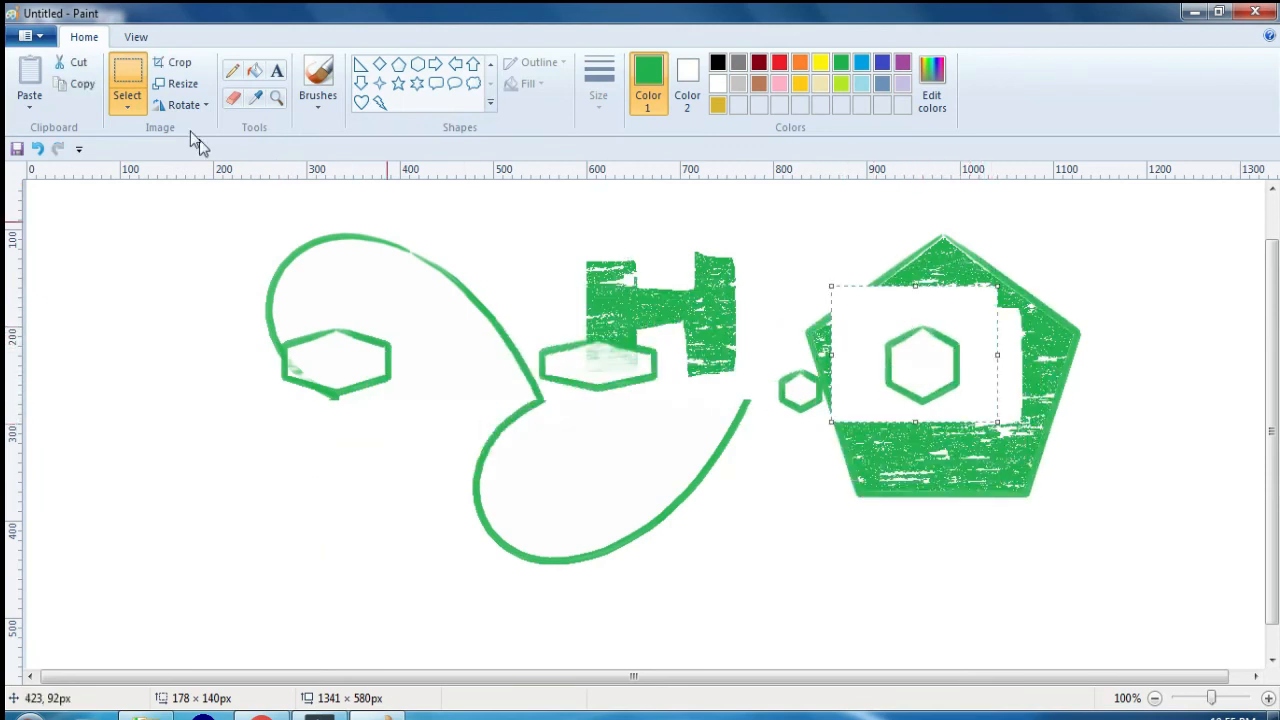
Step: Turn on transparent selection, shift the hexagon slightly down and left inside the pentagon, and deselect it
click(127, 108)
click(166, 282)
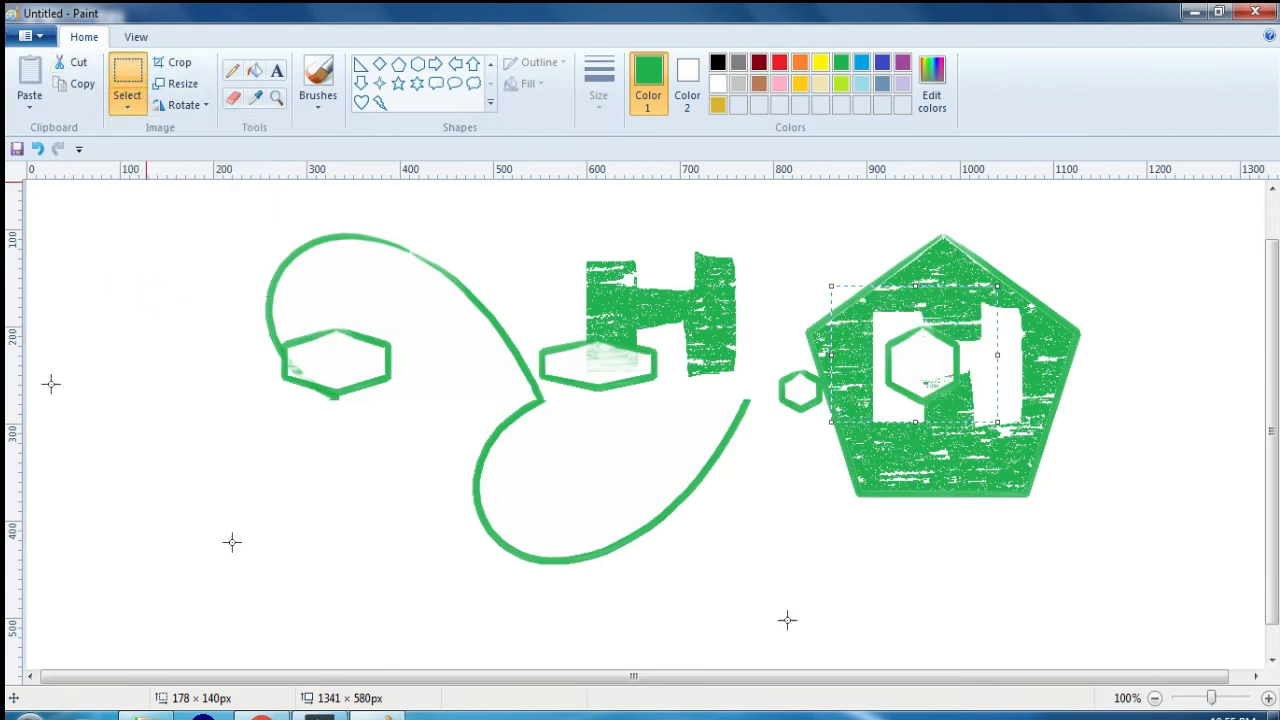
drag(884, 323, 864, 348)
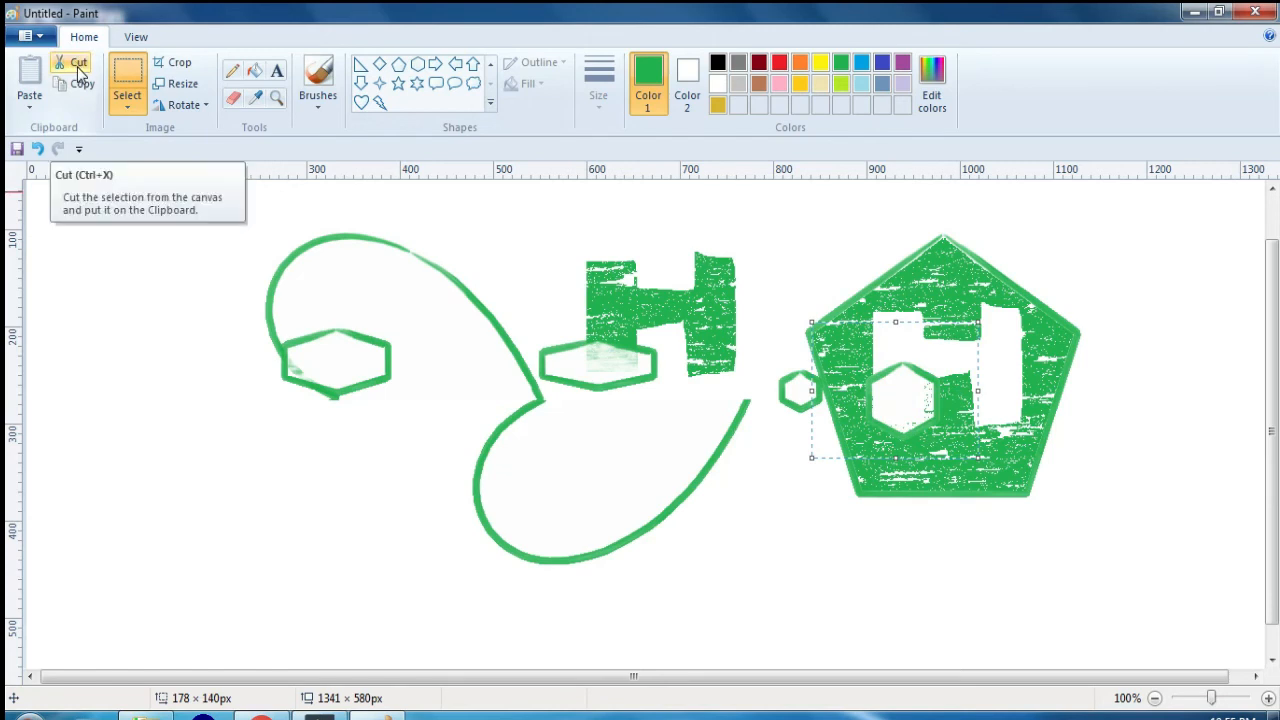
click(158, 281)
Step: Cut the wide hexagon on the left heart half with selections of about 188 × 107 px and 188 × 175 px, undoing each cut
drag(246, 321, 420, 423)
click(72, 62)
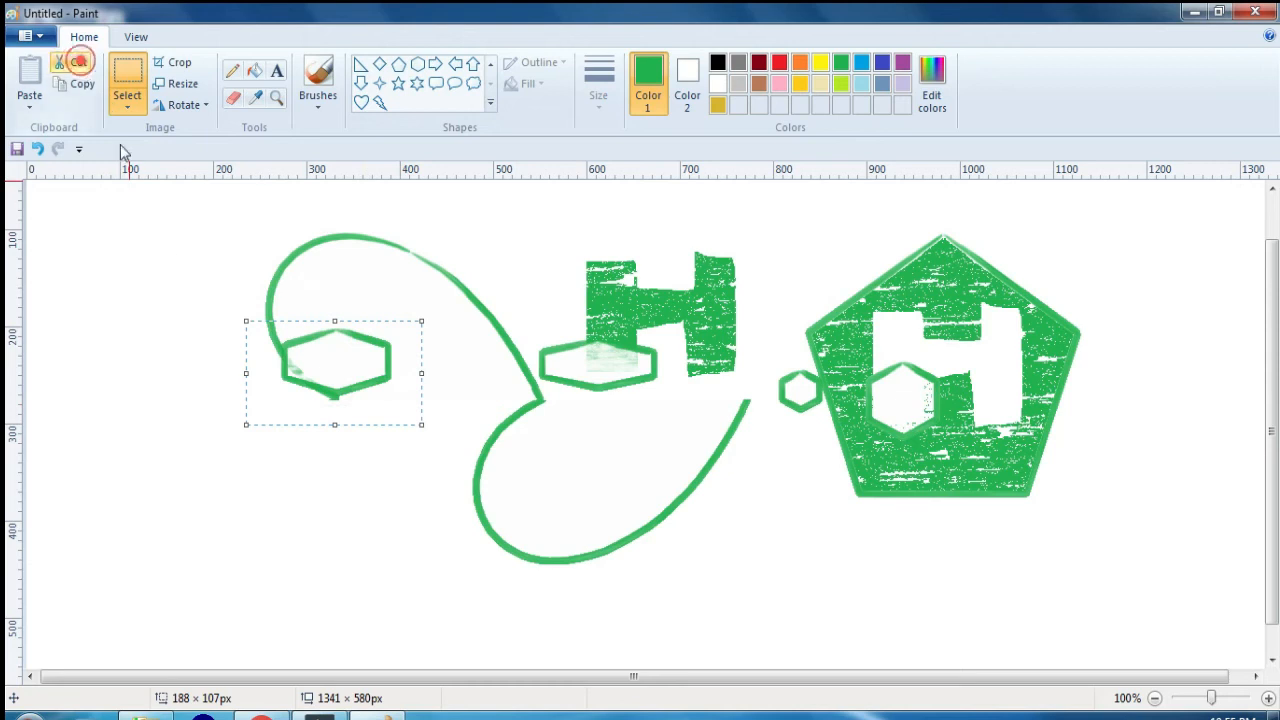
key(ctrl+z)
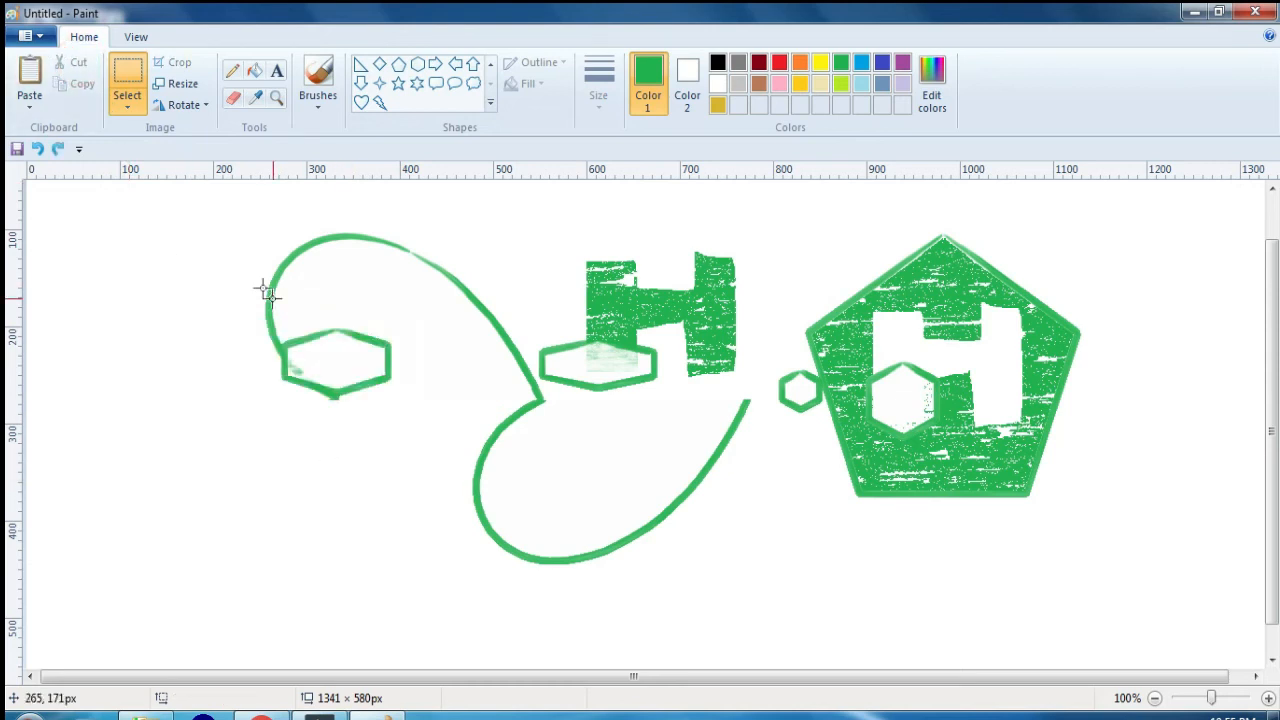
drag(257, 283, 433, 453)
click(76, 62)
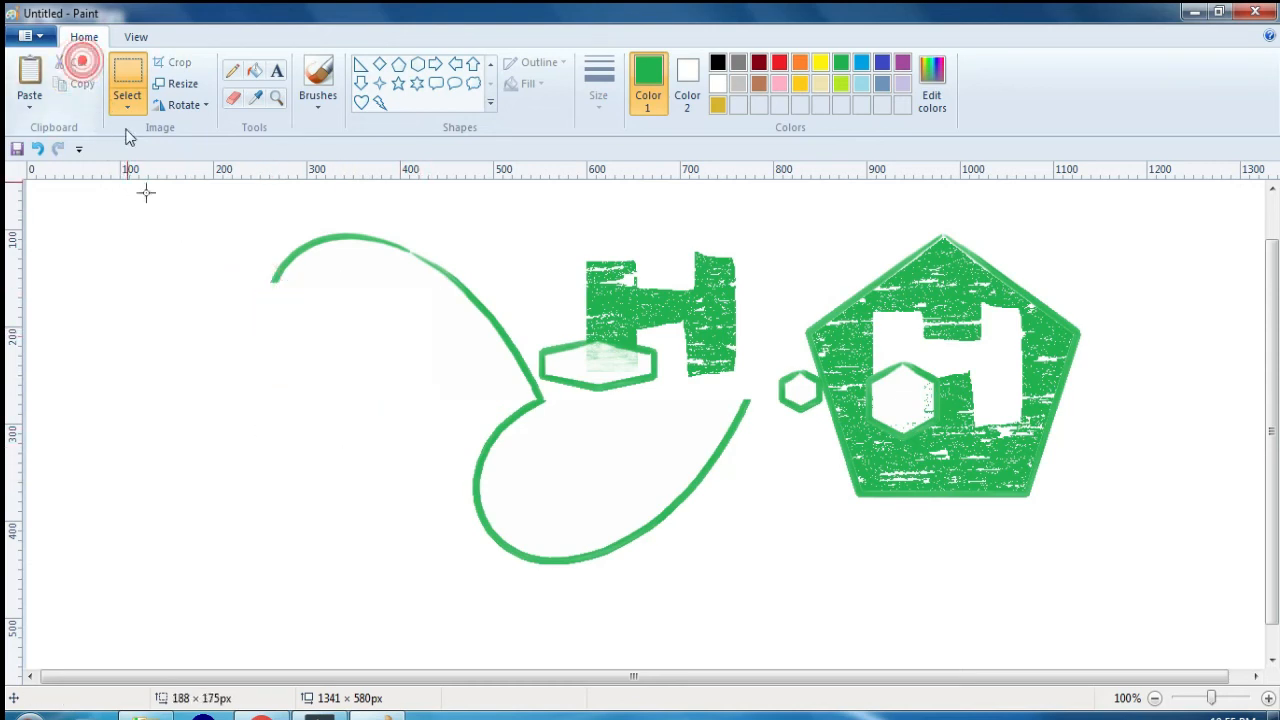
key(ctrl+z)
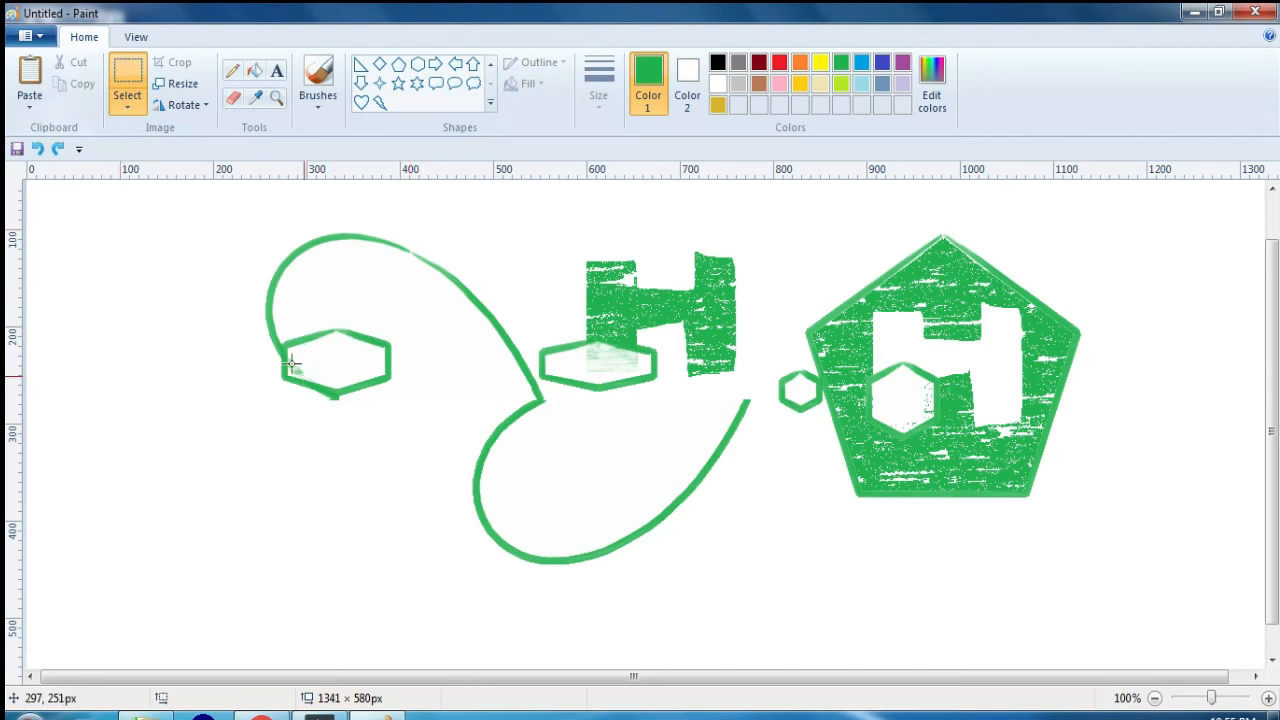
Step: Cut an area of about 204 × 134 px around the left wide hexagon, paste it, and move it to the empty area at lower left
drag(246, 313, 436, 443)
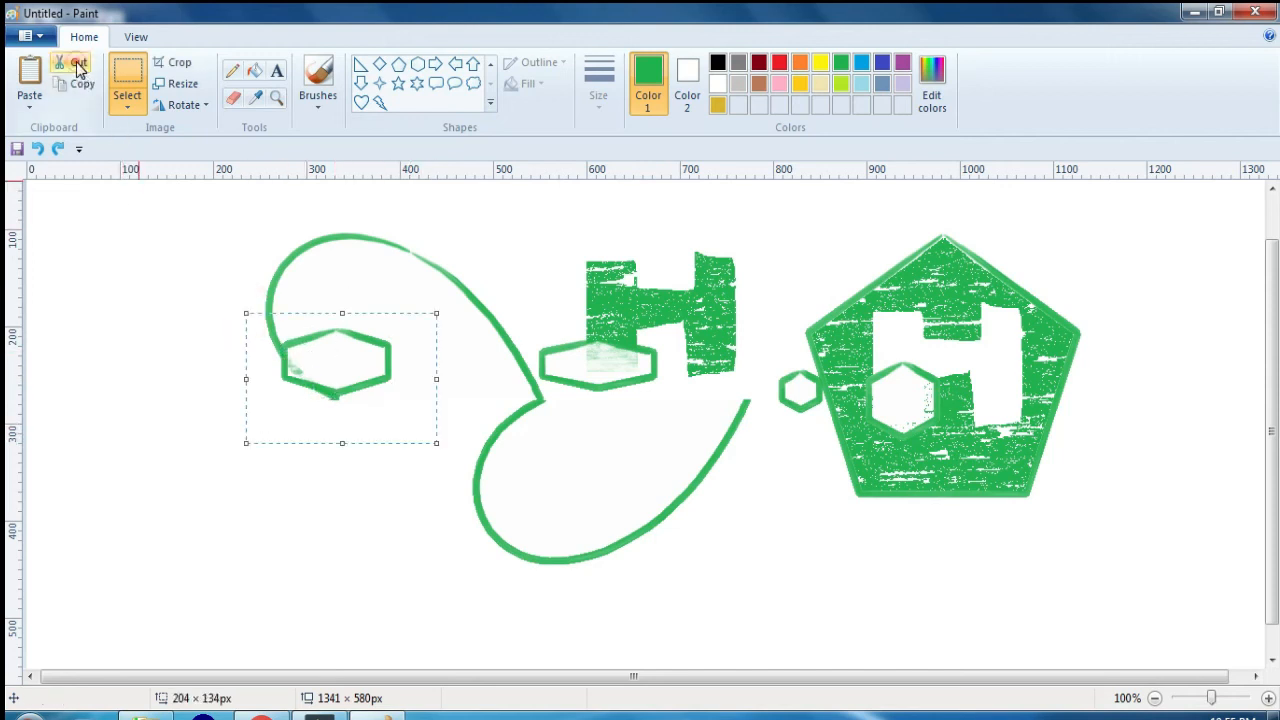
click(80, 68)
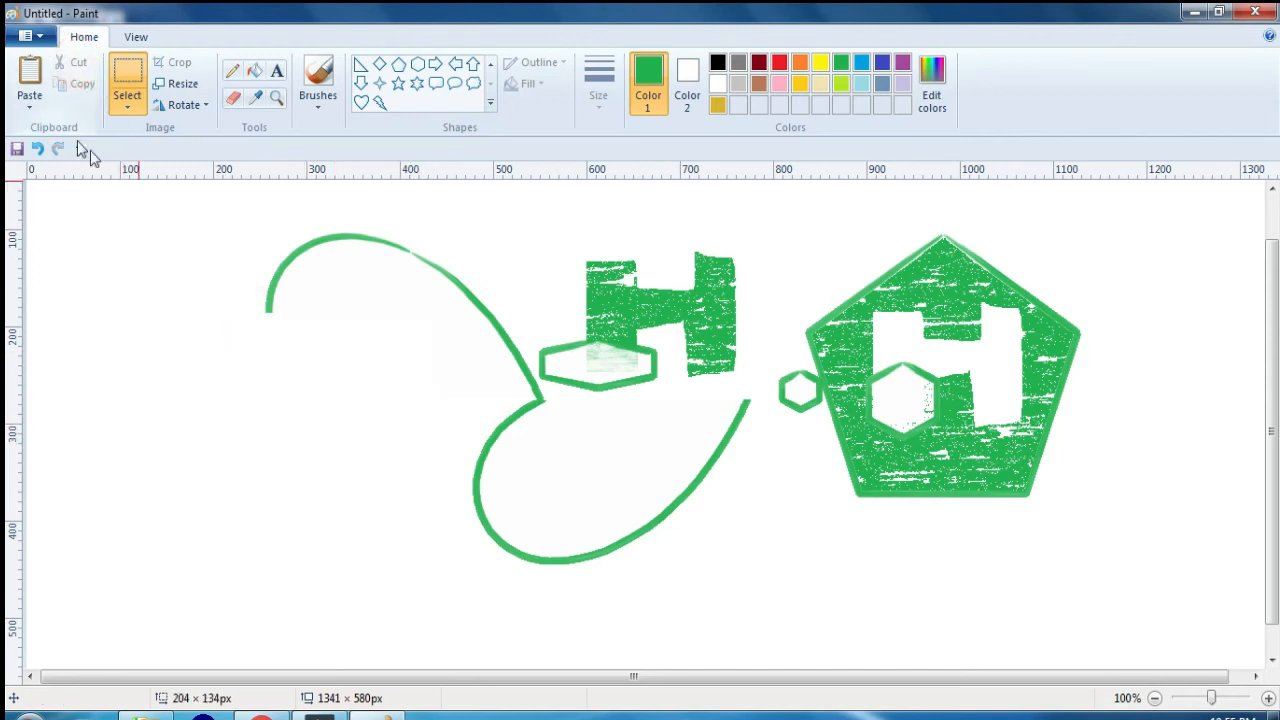
click(30, 78)
drag(143, 186, 186, 410)
Step: Paste two more copies of the wide hexagon, leaving one at the canvas's upper left and moving the other below the left heart half
click(33, 73)
click(30, 75)
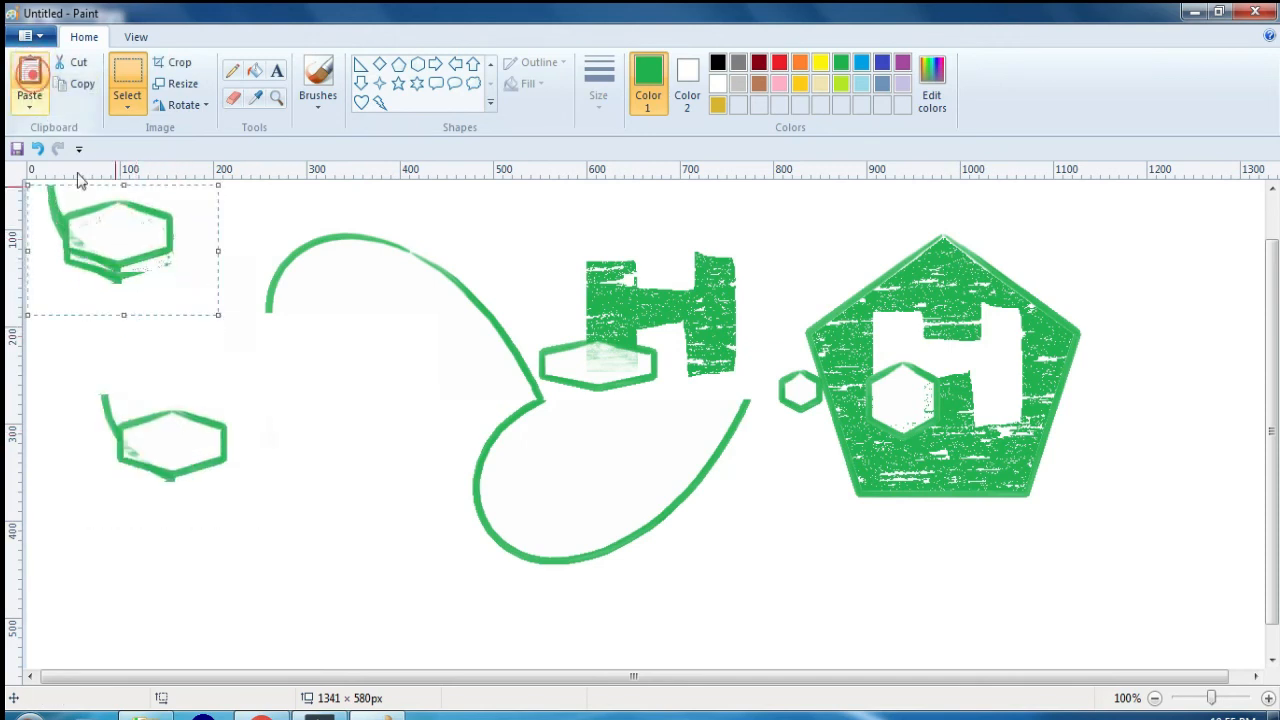
drag(140, 262, 356, 572)
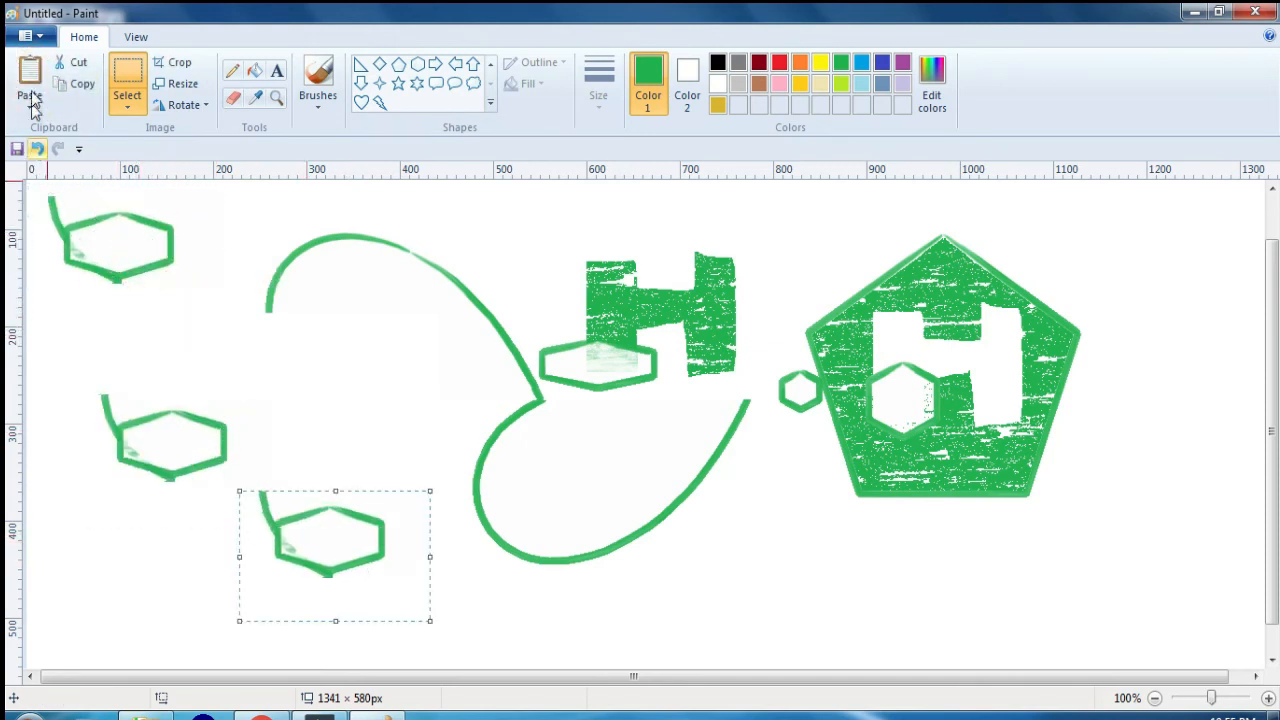
Step: Paste another copy of the wide hexagon, move it between the two heart halves, and cut it
click(30, 75)
drag(97, 230, 354, 391)
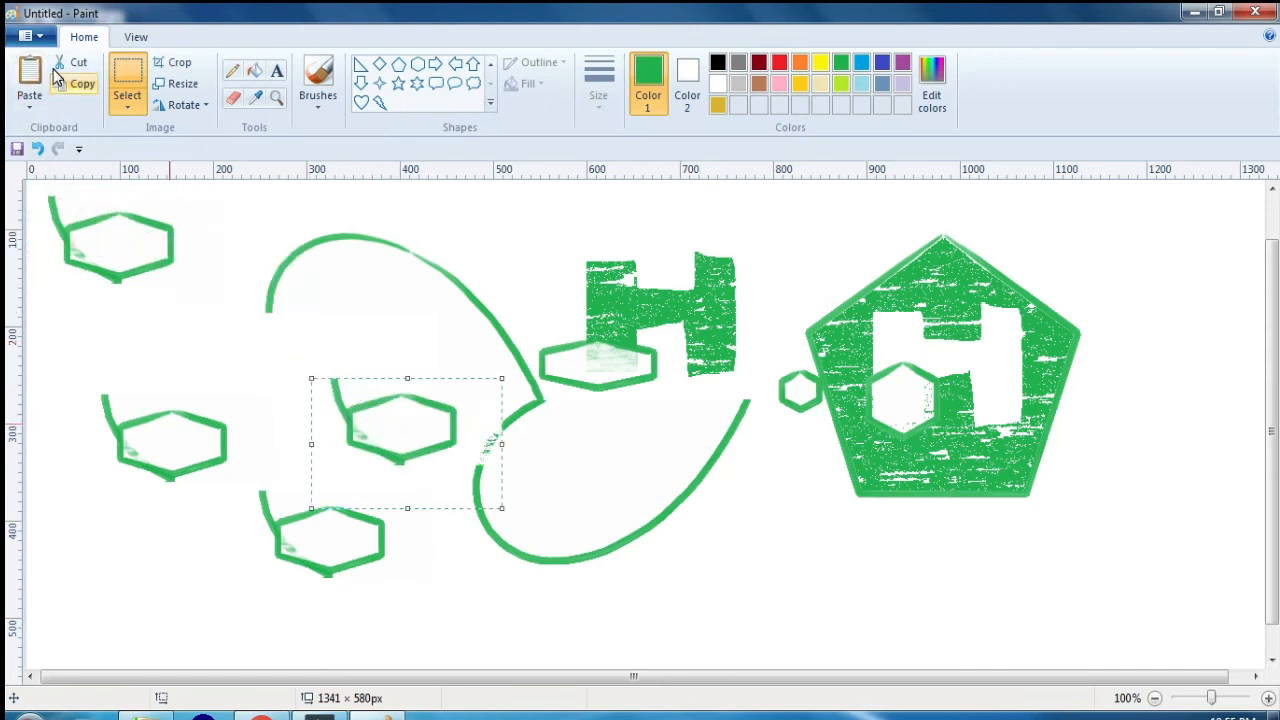
click(72, 63)
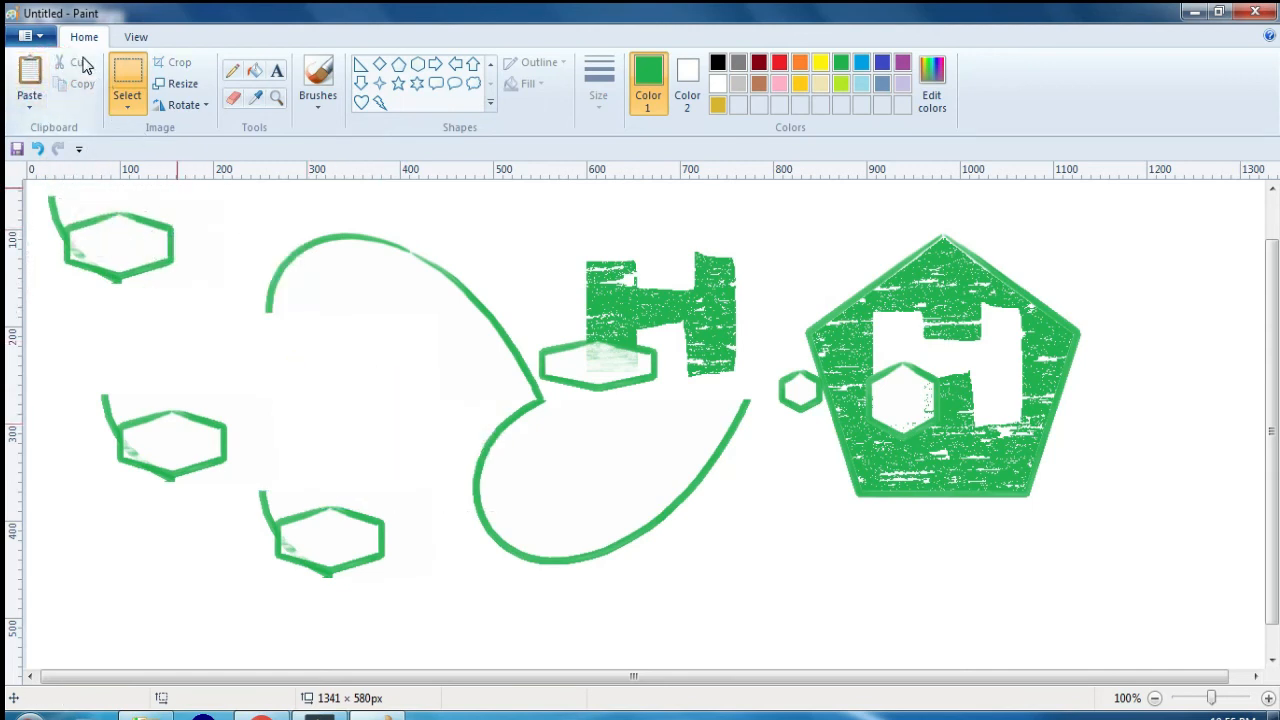
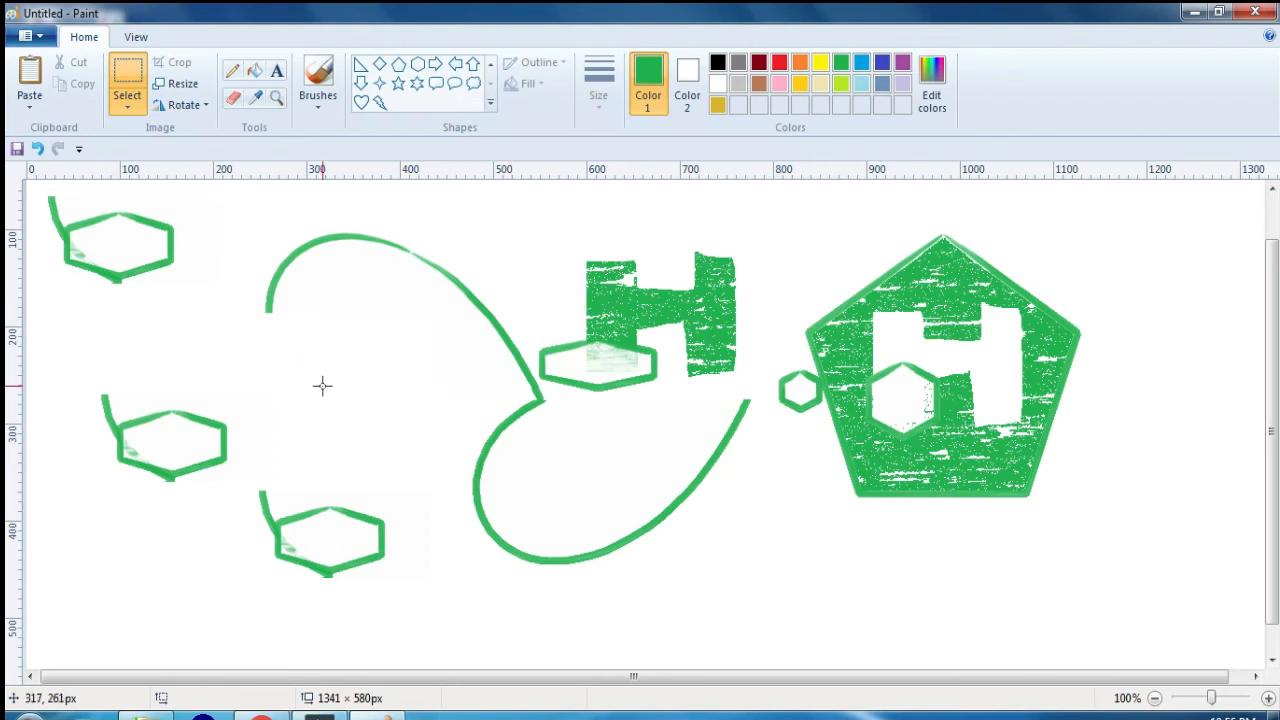
Step: Undo the recent pastes and cut of the wide hexagon copies beside the left heart half
key(ctrl+z)
key(ctrl+z)
key(ctrl+z)
key(ctrl+z)
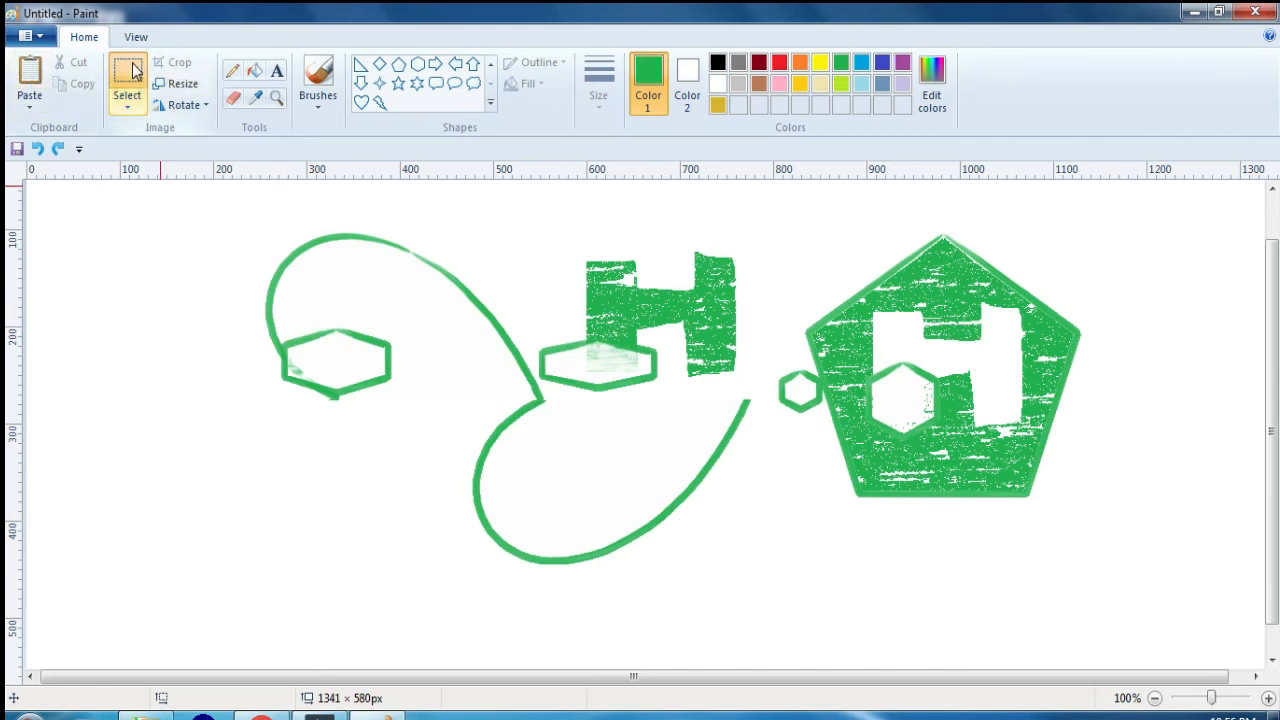
Step: Copy an area of about 161 × 121 px around the left wide hexagon and paste two copies, placing them left and lower left of it
drag(270, 318, 421, 435)
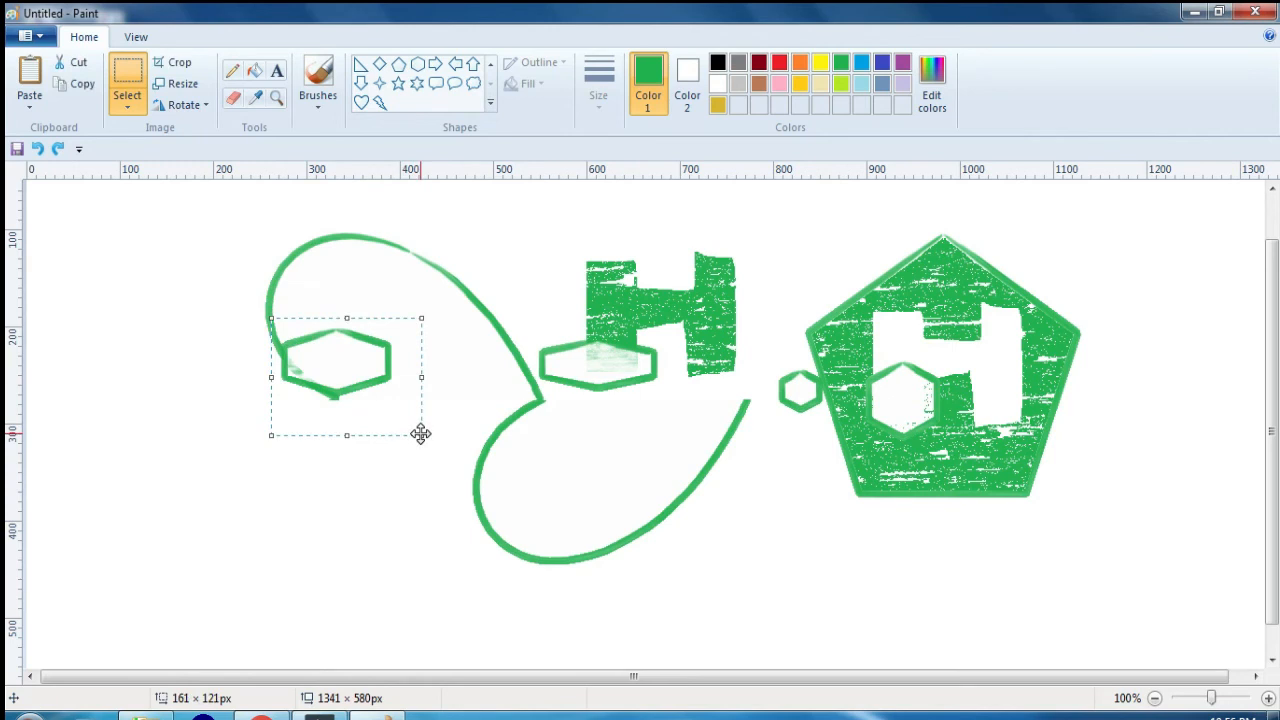
click(76, 92)
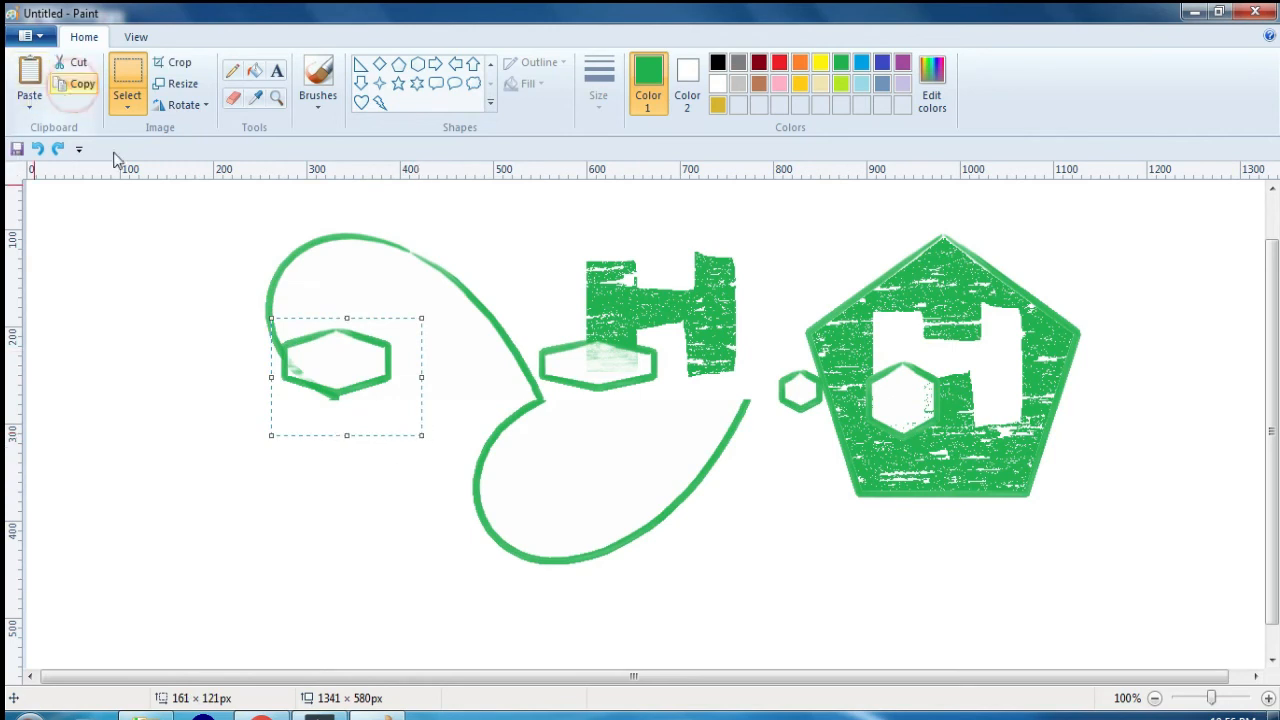
click(30, 72)
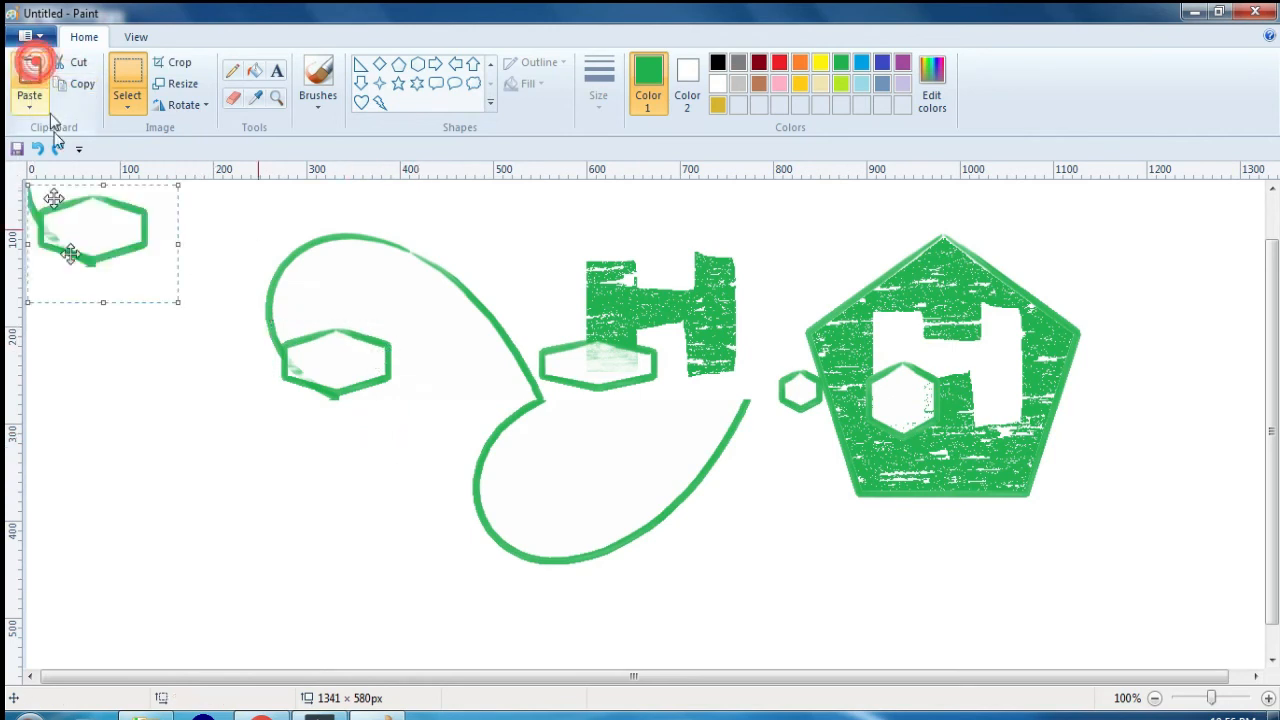
drag(106, 214, 121, 343)
click(30, 72)
drag(83, 186, 188, 457)
click(88, 80)
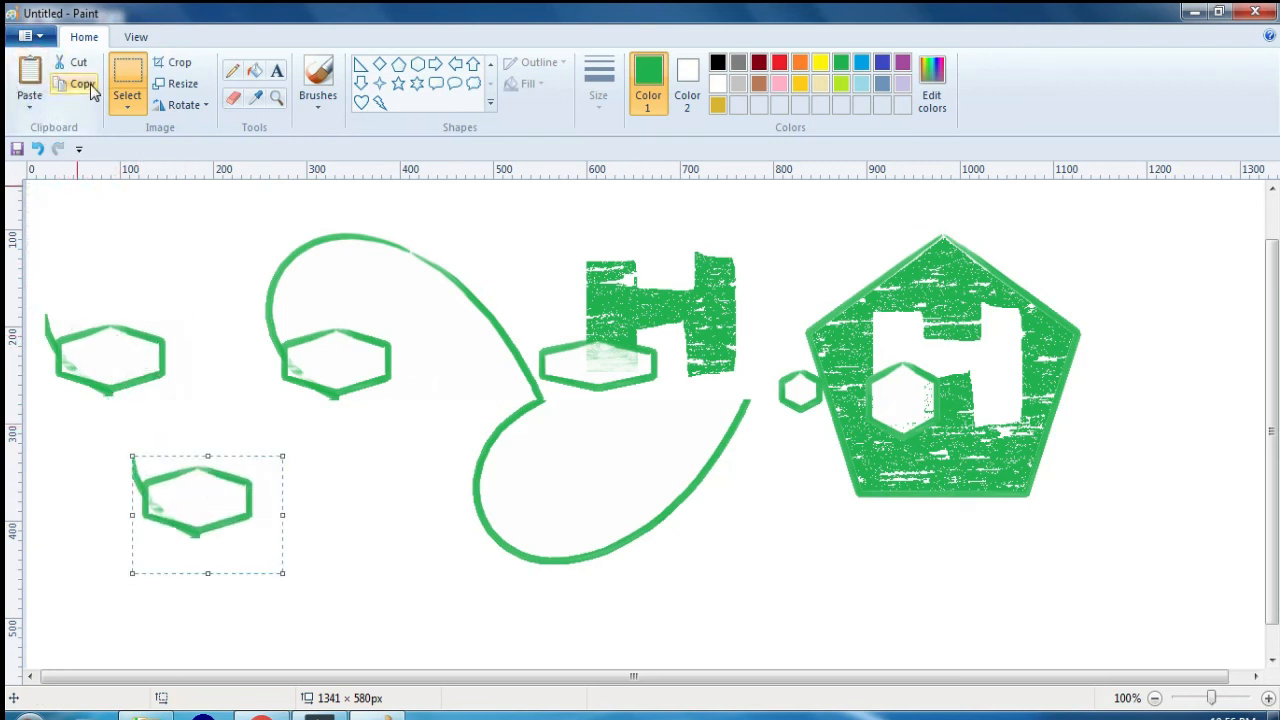
Step: Paste the picture file "pooja" from the Word Press folder onto the canvas and undo the paste
click(35, 117)
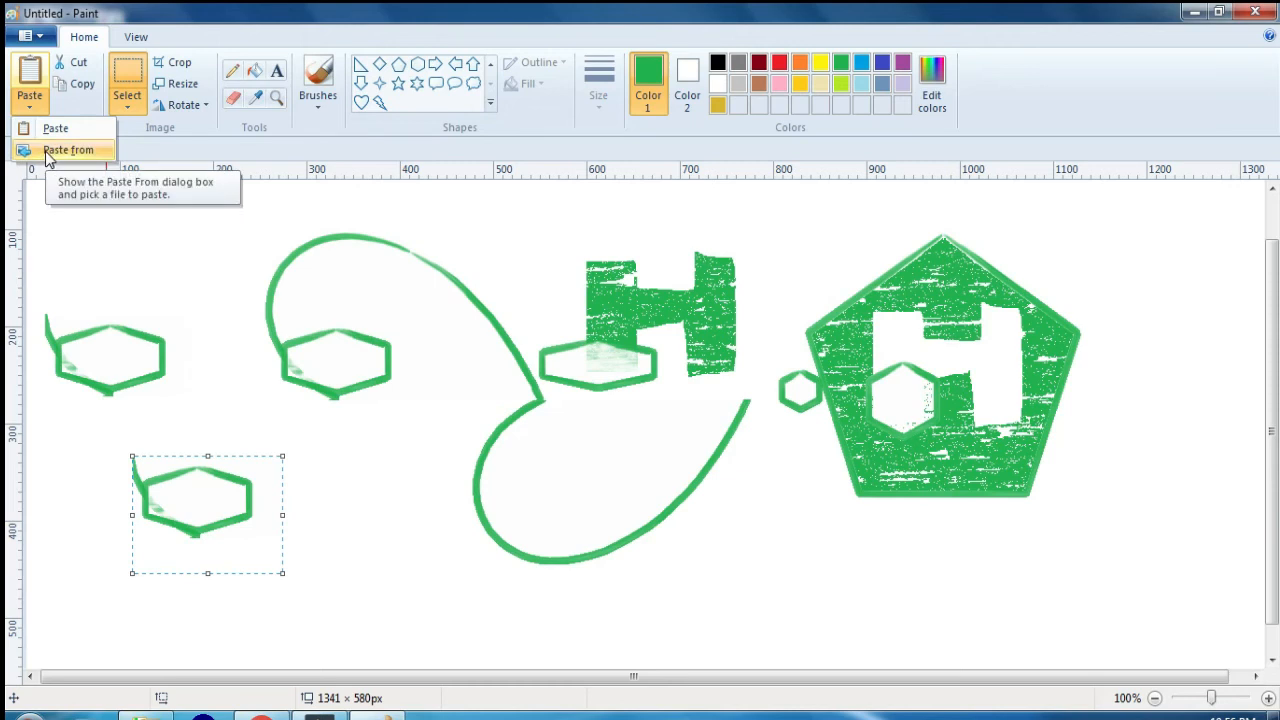
click(45, 151)
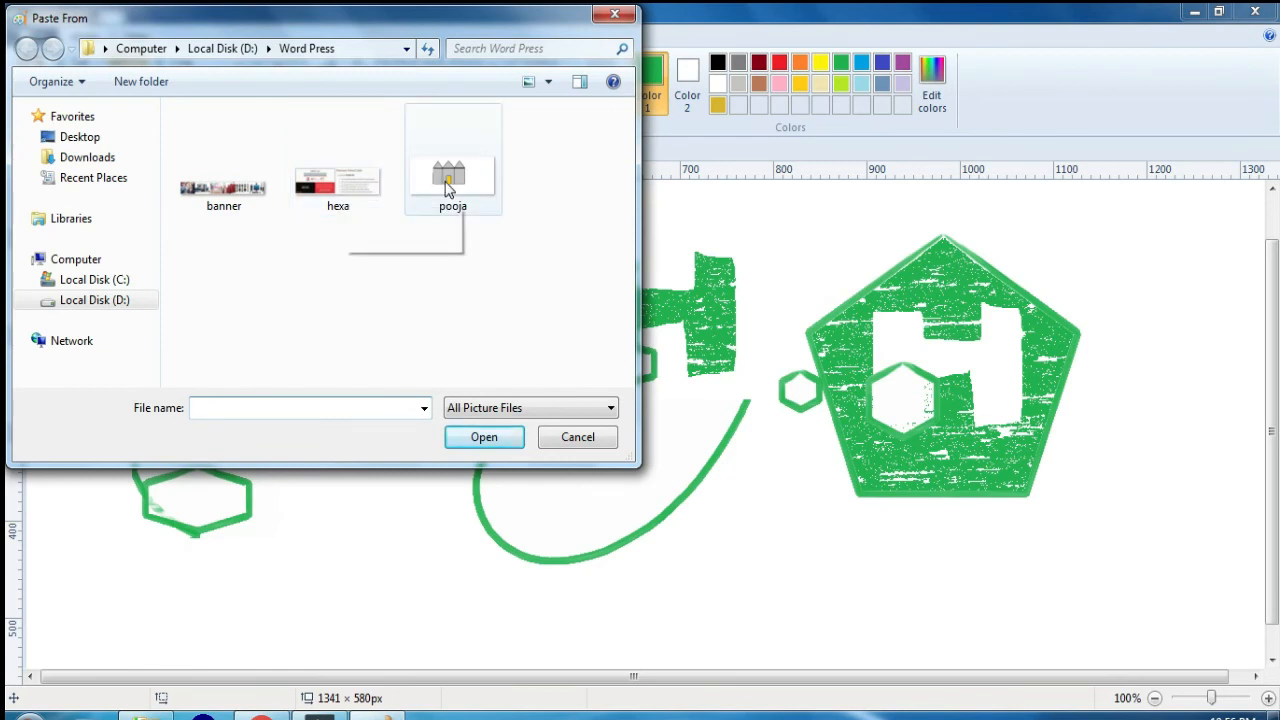
double_click(447, 190)
drag(680, 423, 677, 389)
key(ctrl+z)
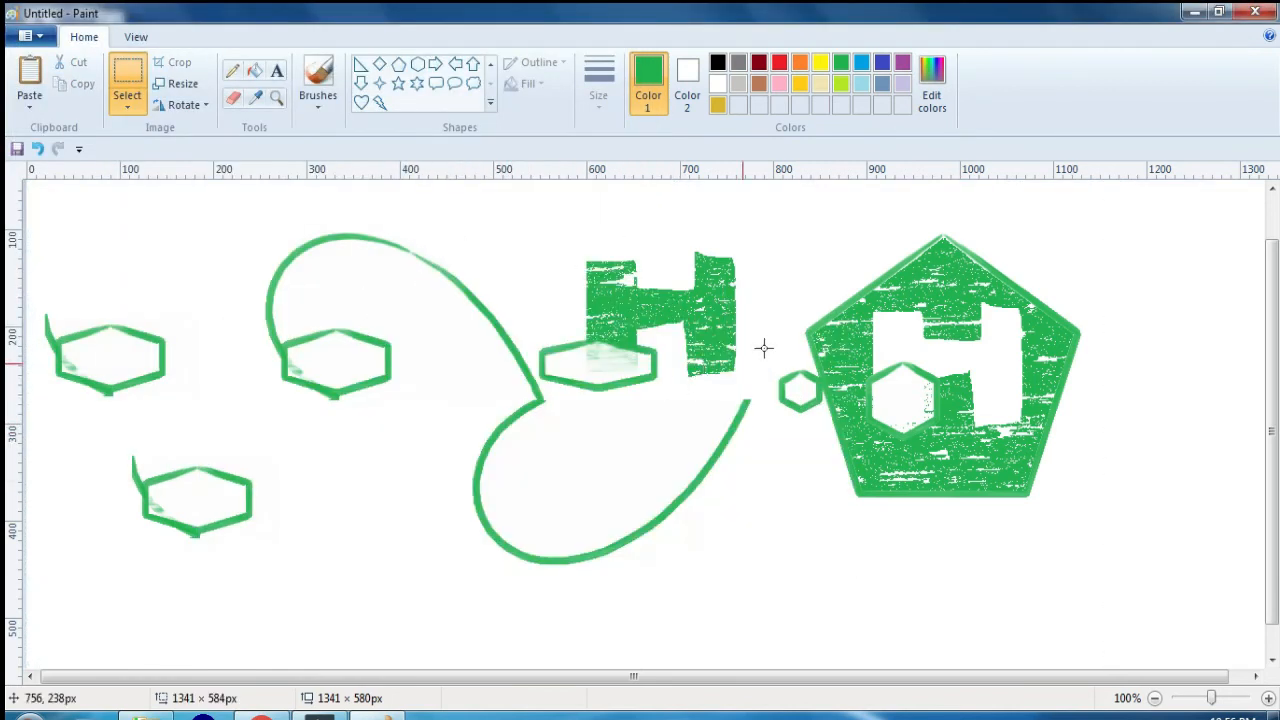
click(28, 106)
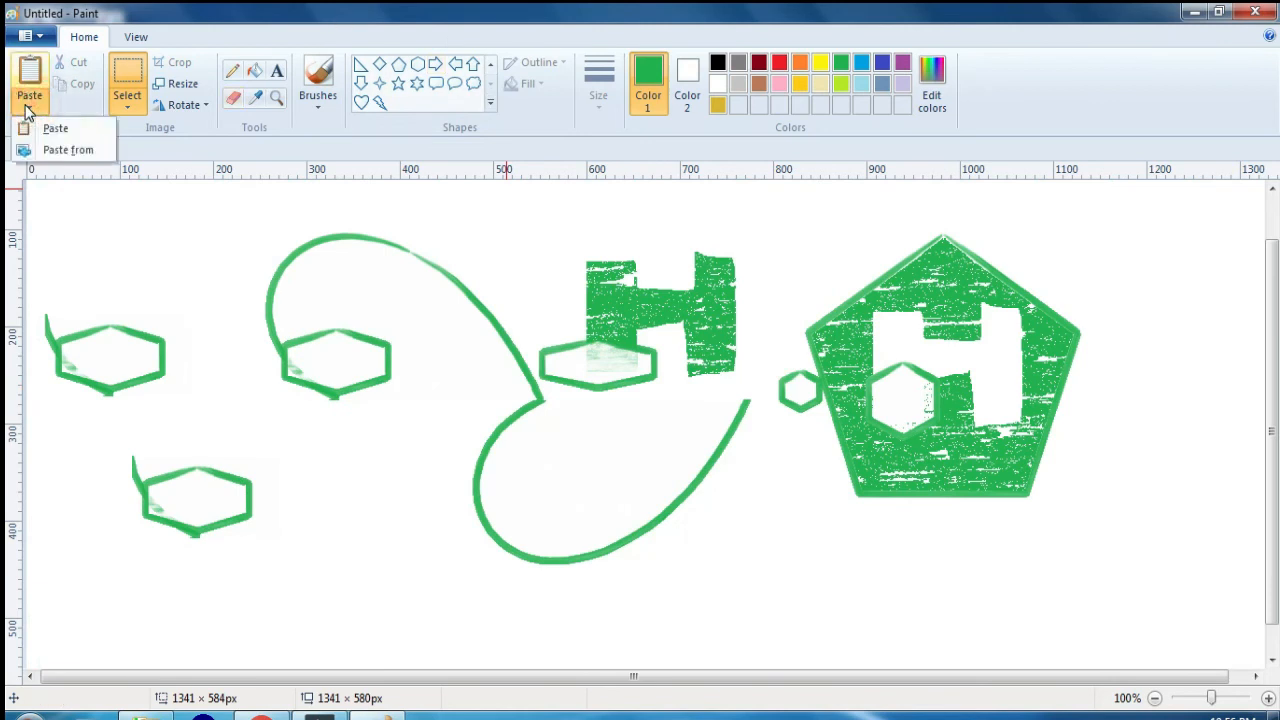
click(200, 306)
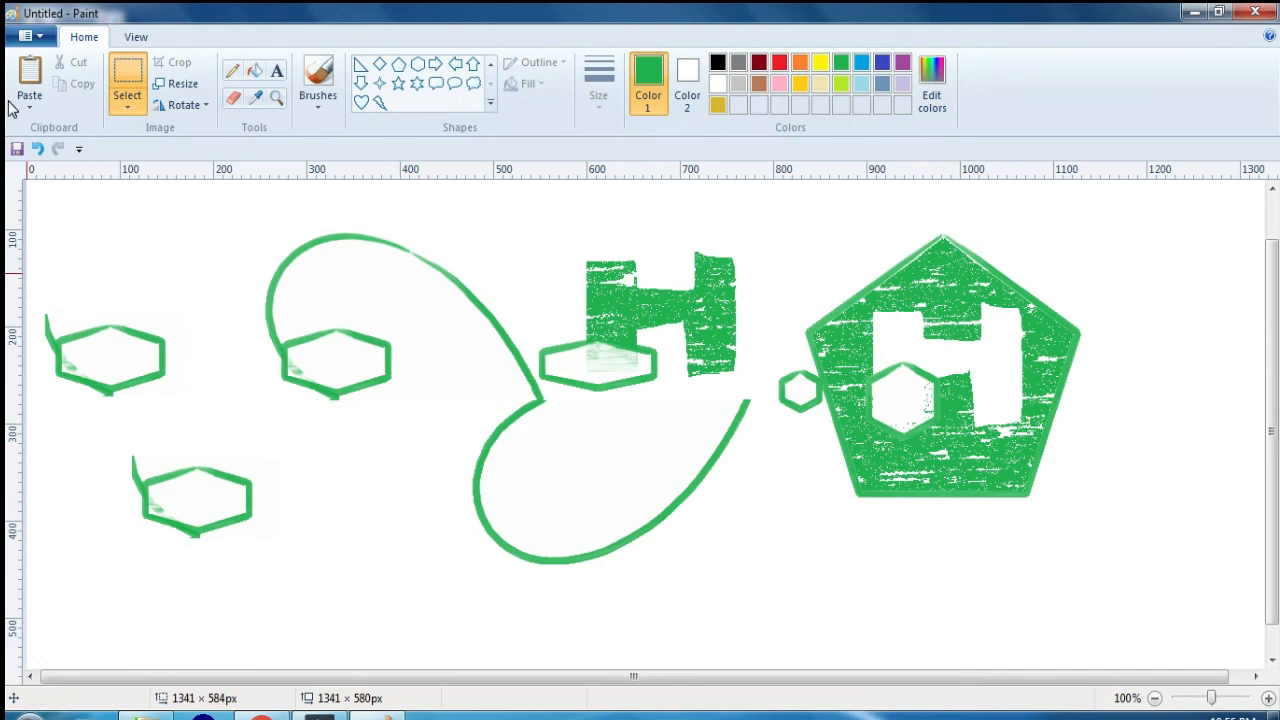
Step: Zoom in on the canvas twice, zoom out once, and reset the view to 100%
click(136, 40)
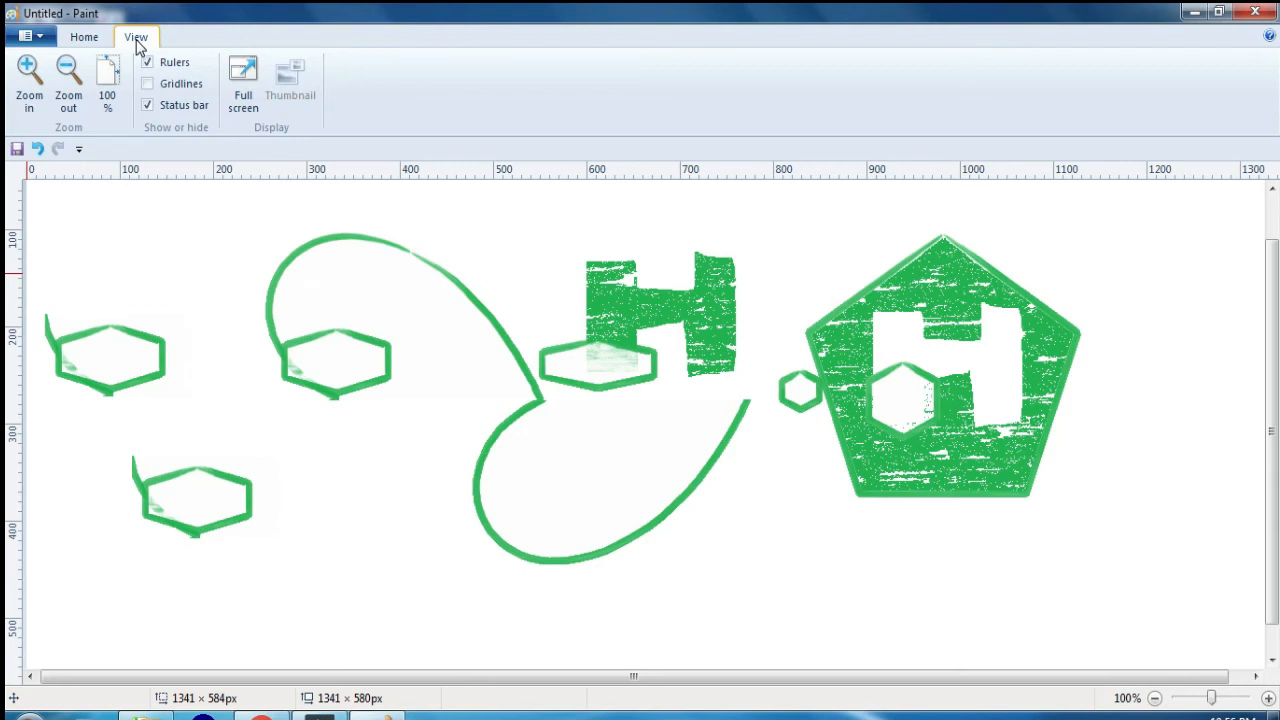
click(29, 80)
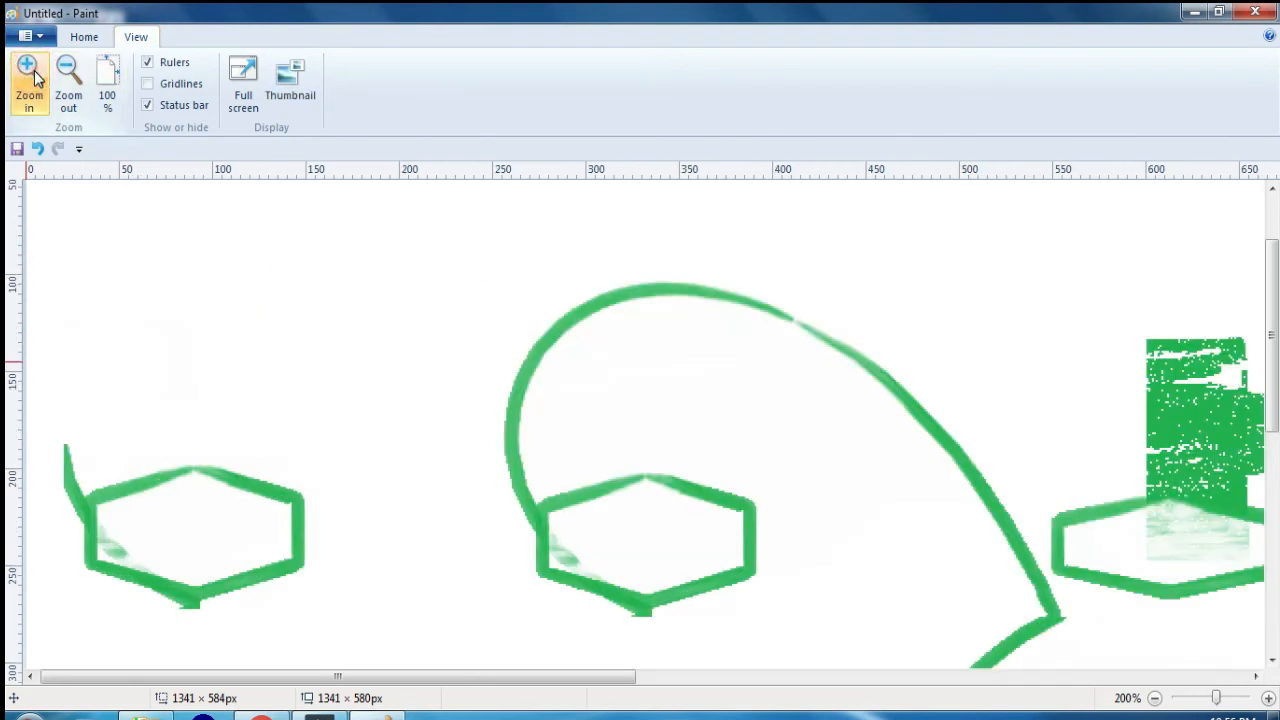
click(29, 80)
click(76, 80)
click(109, 82)
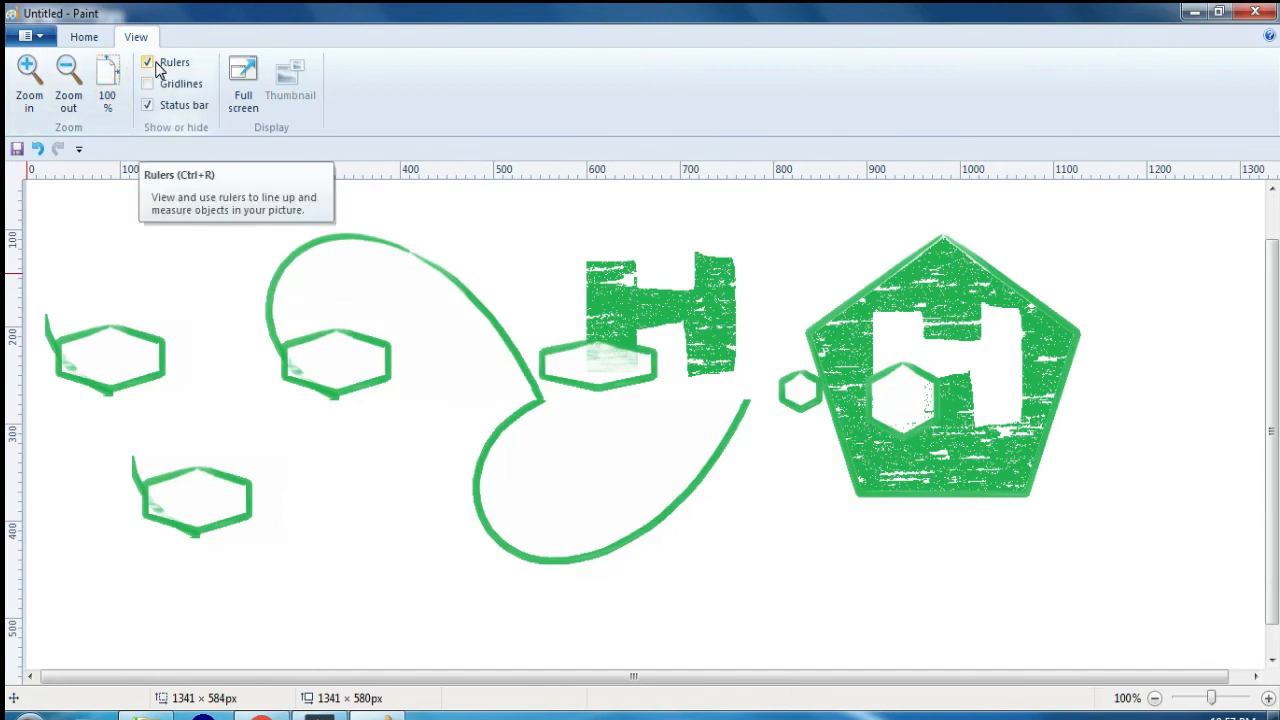
Step: Hide and restore the rulers twice, and turn the gridlines on and off twice
click(157, 63)
click(157, 63)
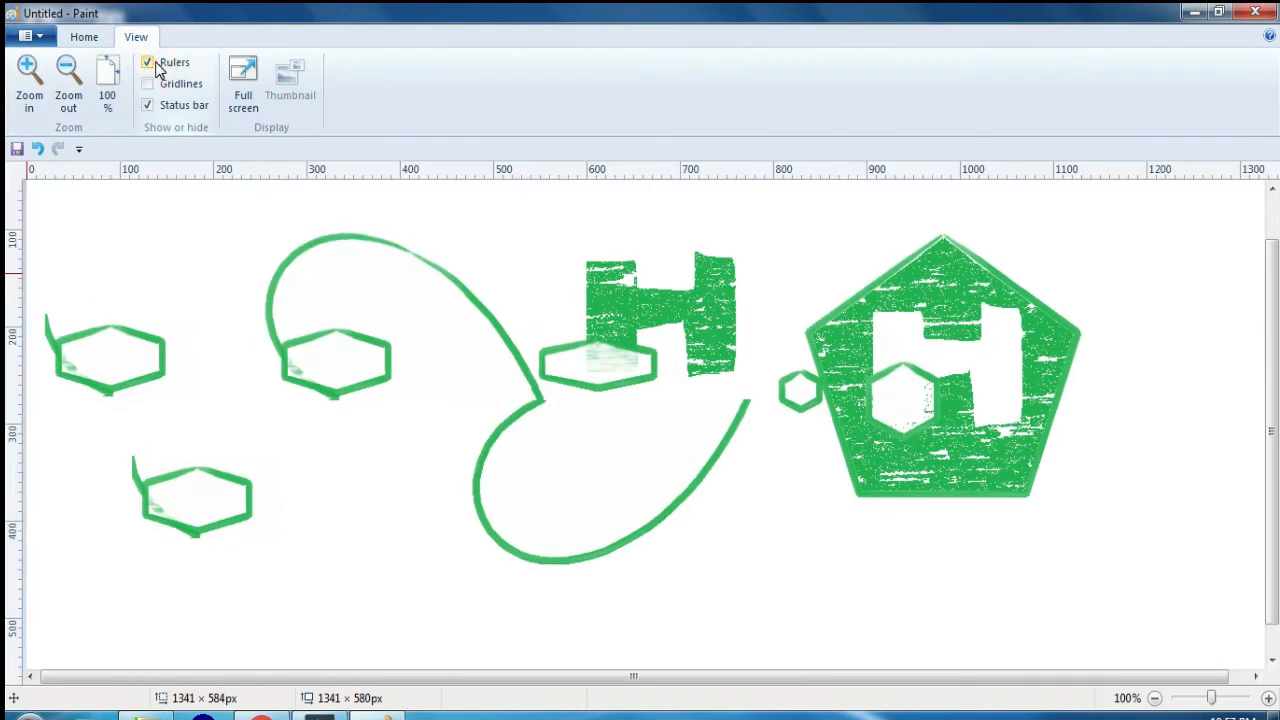
click(157, 63)
click(157, 63)
click(165, 89)
click(165, 89)
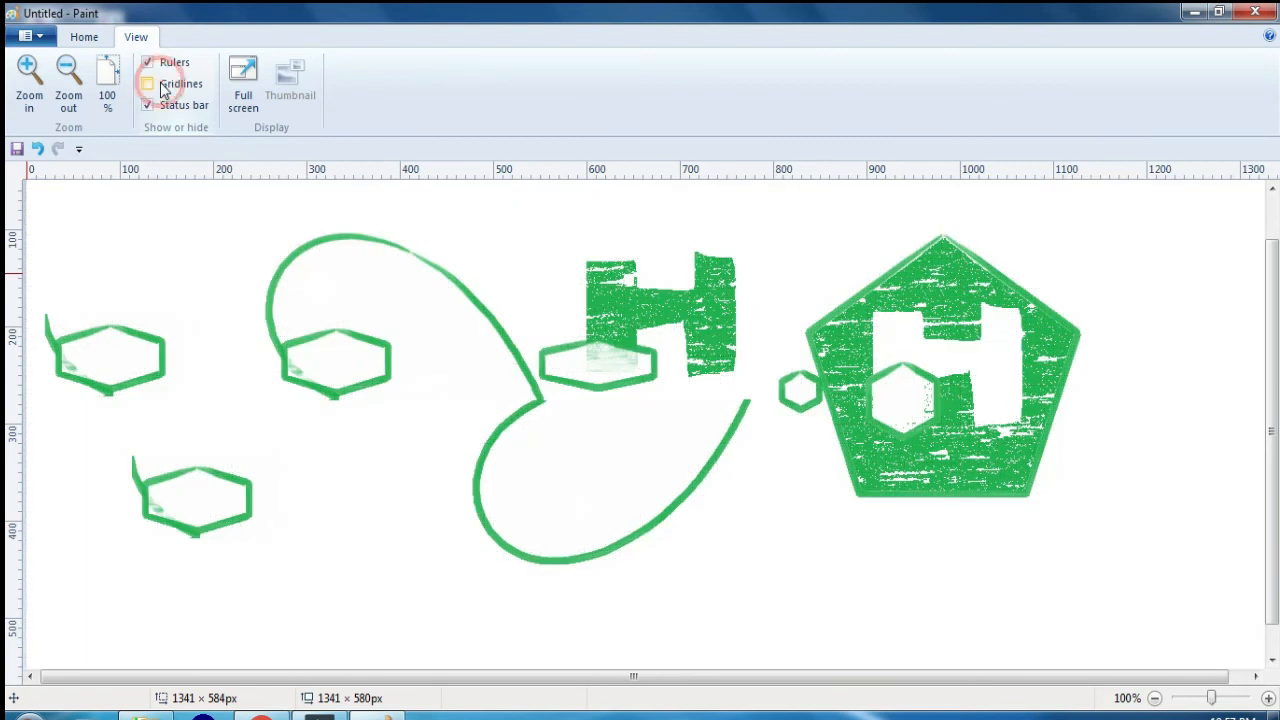
click(165, 89)
click(165, 89)
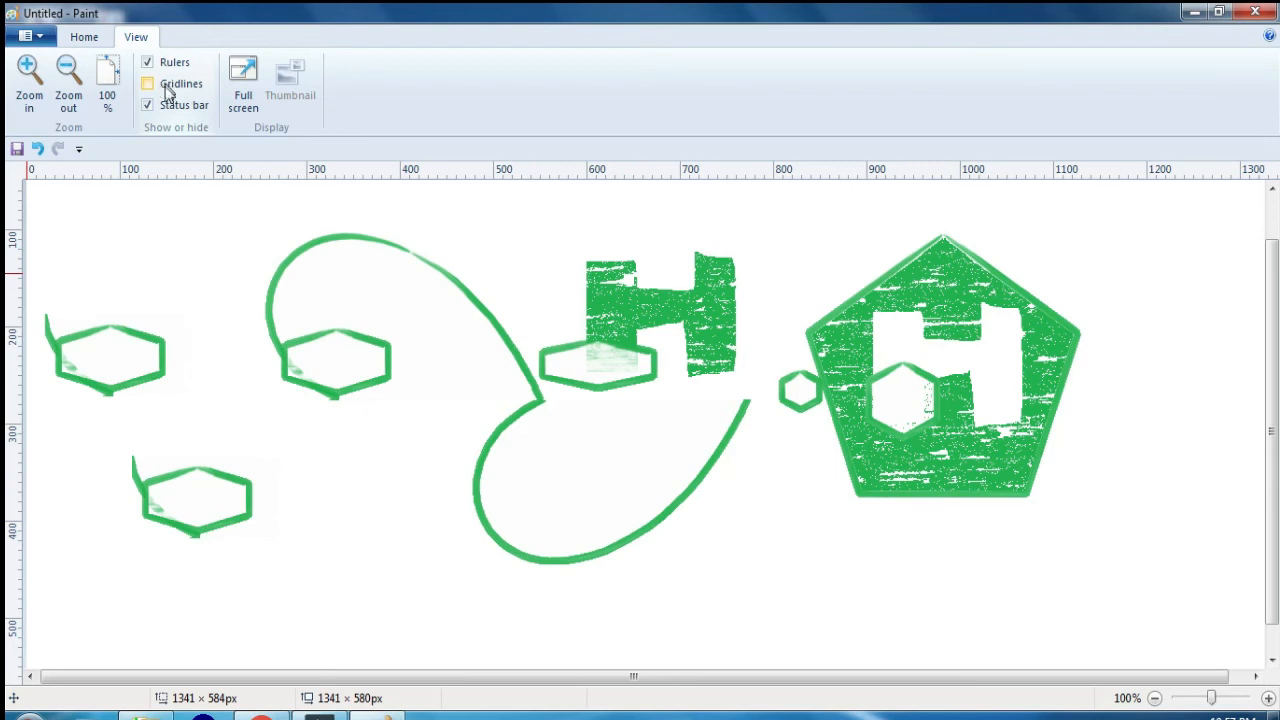
Step: Hide and show the status bar repeatedly, leaving it shown
click(172, 114)
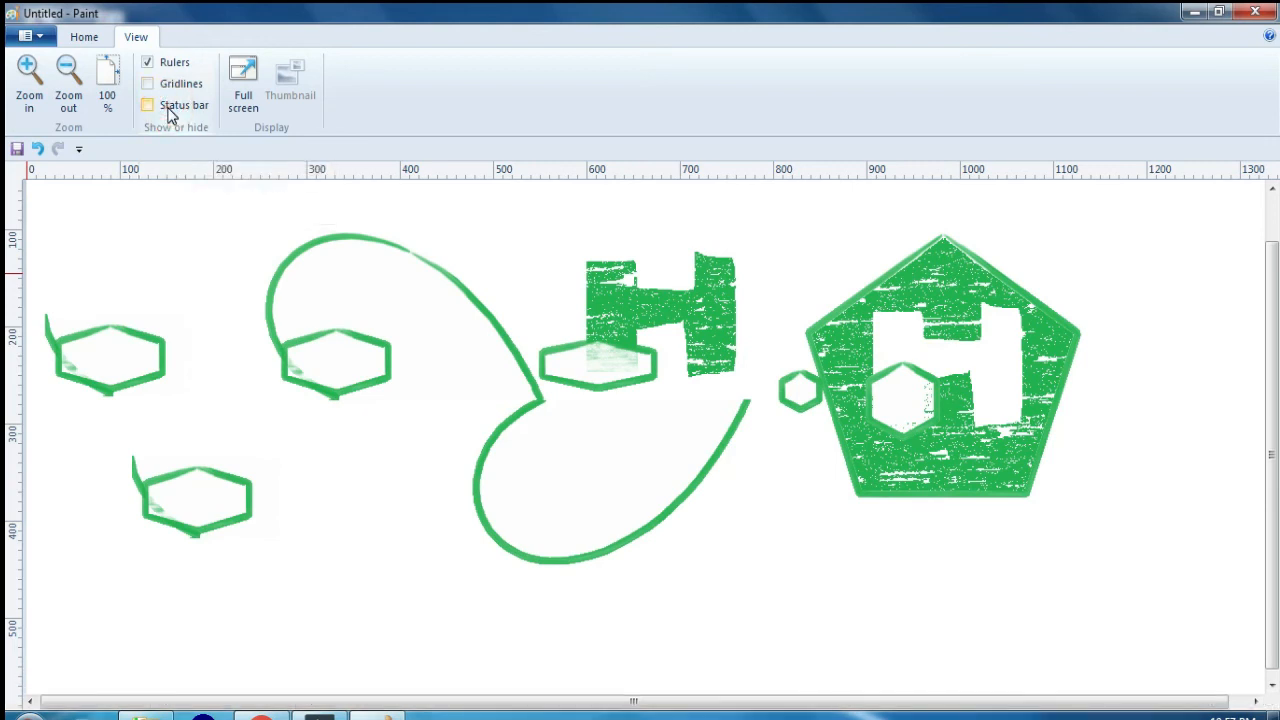
click(172, 114)
click(172, 114)
click(172, 114)
click(172, 114)
click(172, 114)
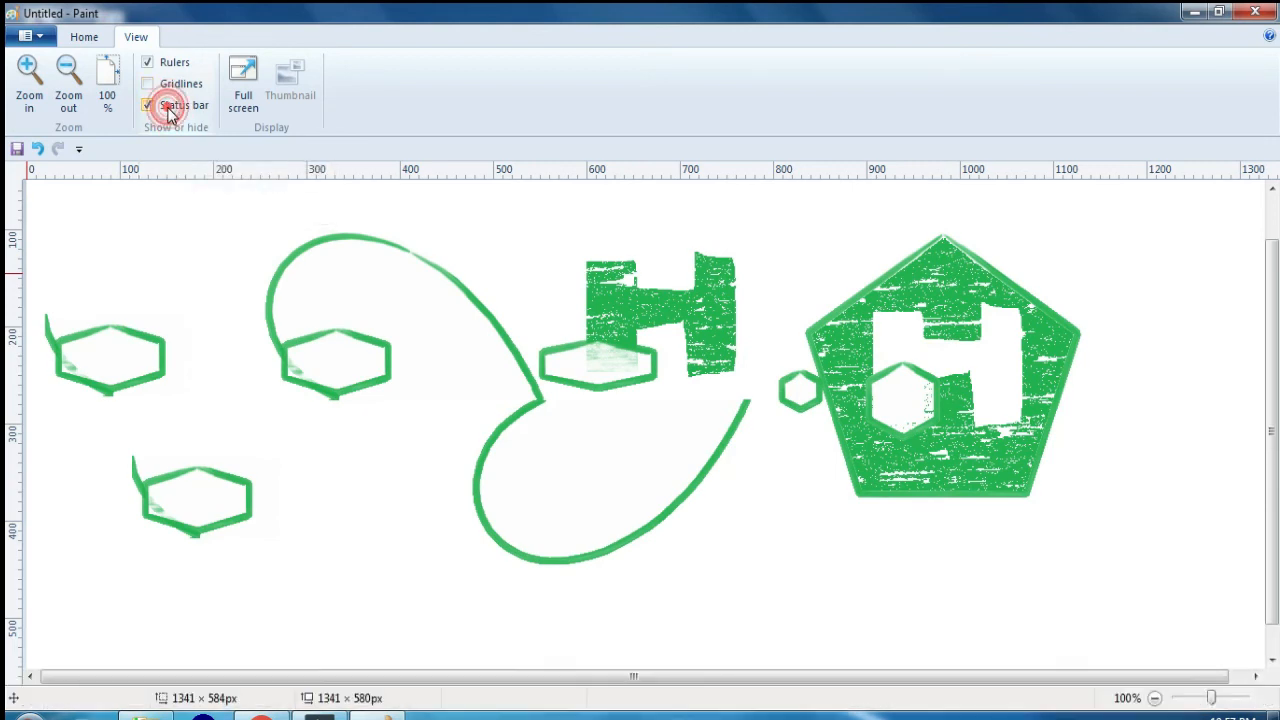
click(172, 114)
click(172, 114)
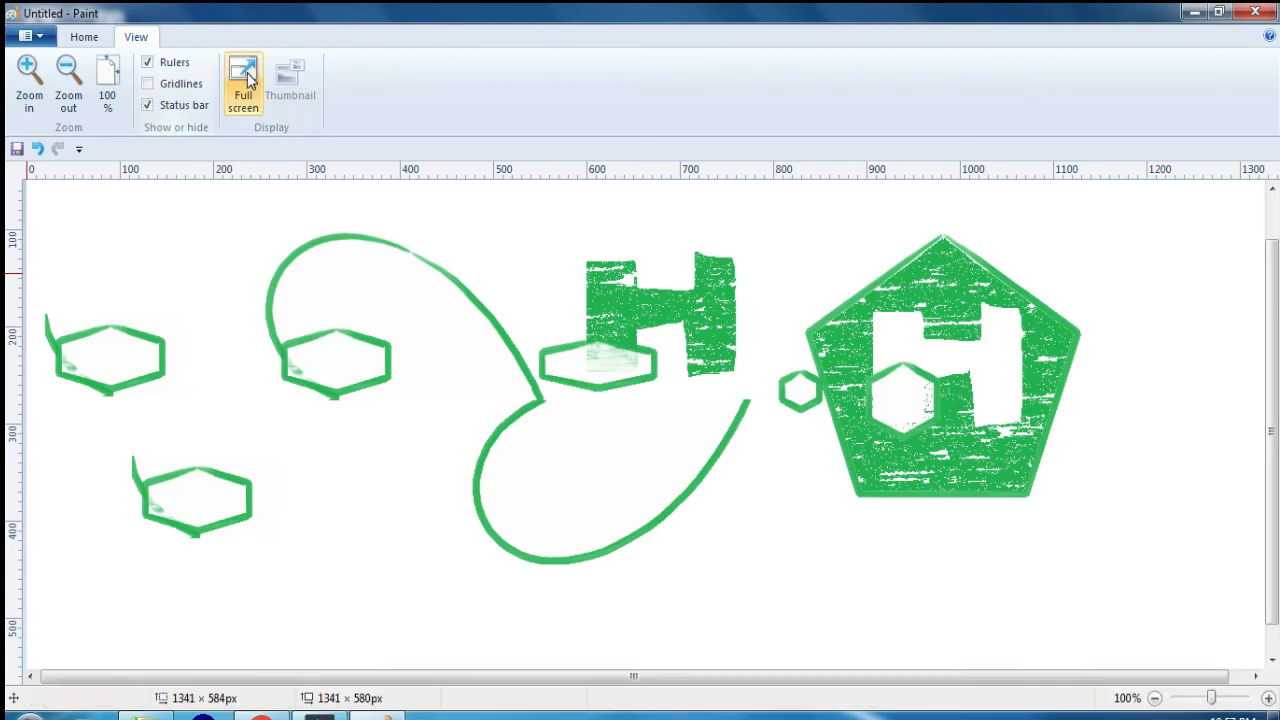
Step: View the picture in full screen and return to the normal editing view
click(247, 78)
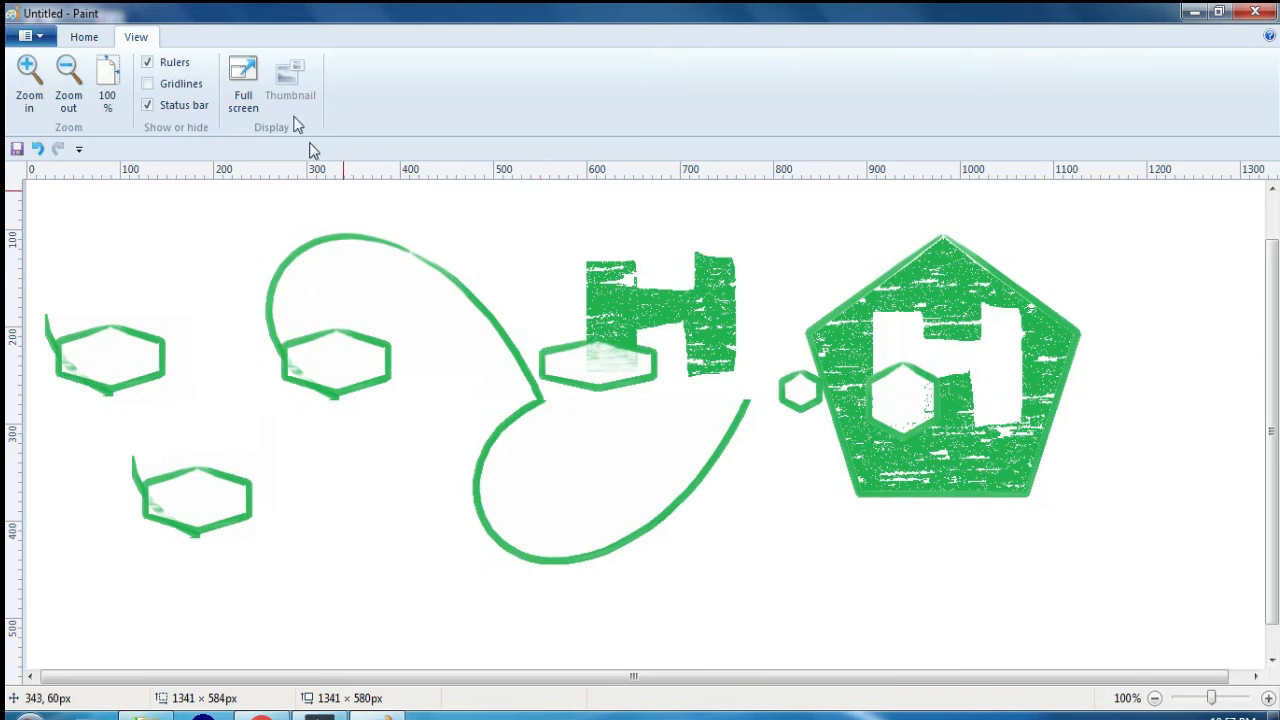
click(248, 80)
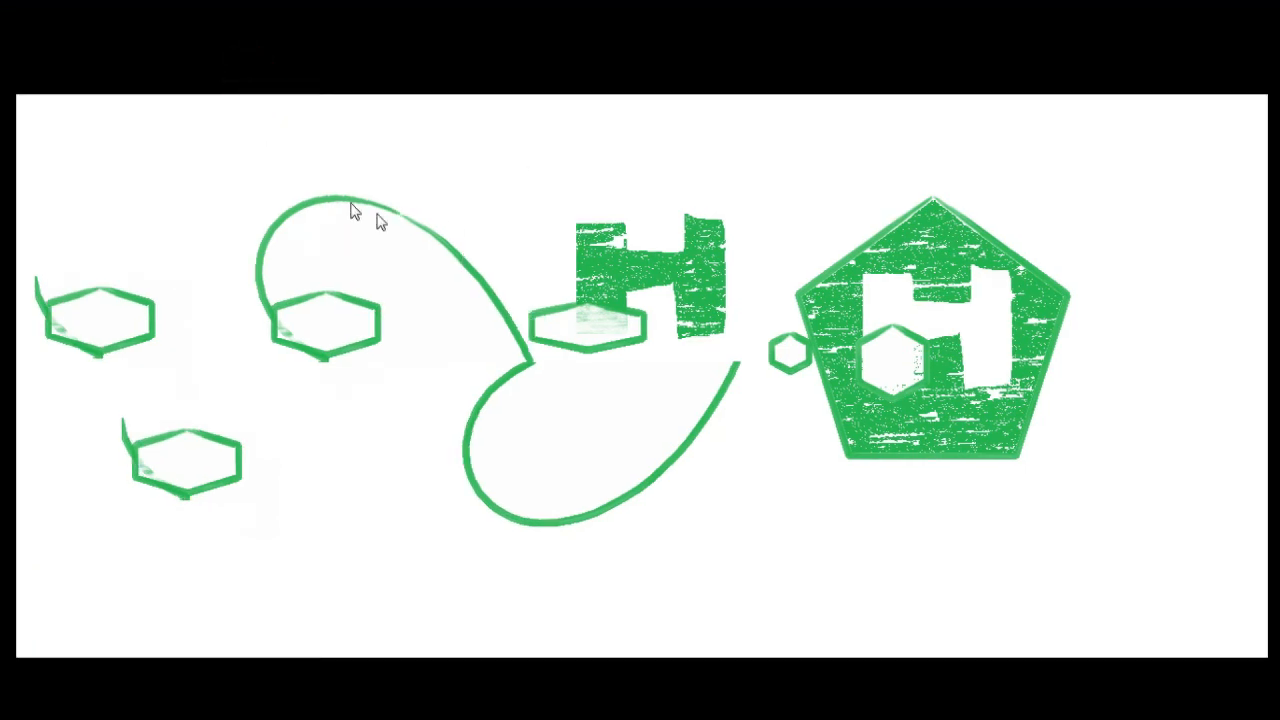
click(356, 256)
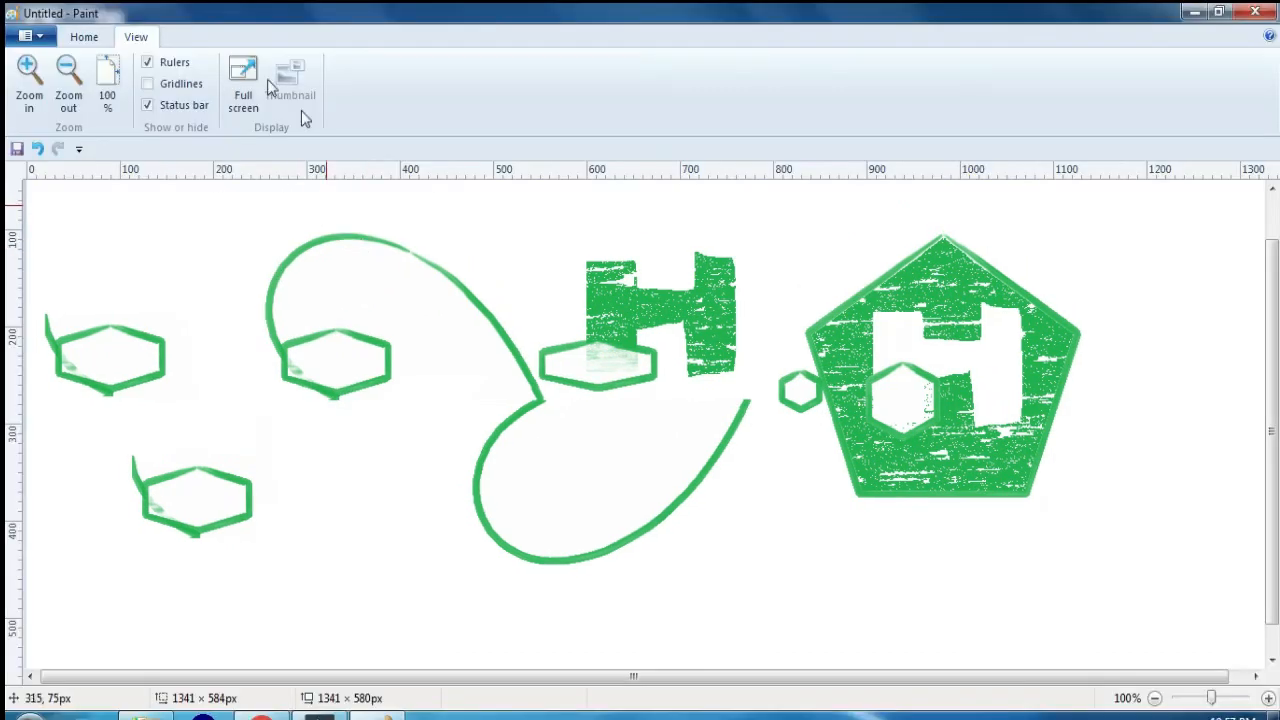
Step: Draw two green rectangles, one below the left heart half and one about 226 × 145 px over the lower heart half
click(86, 37)
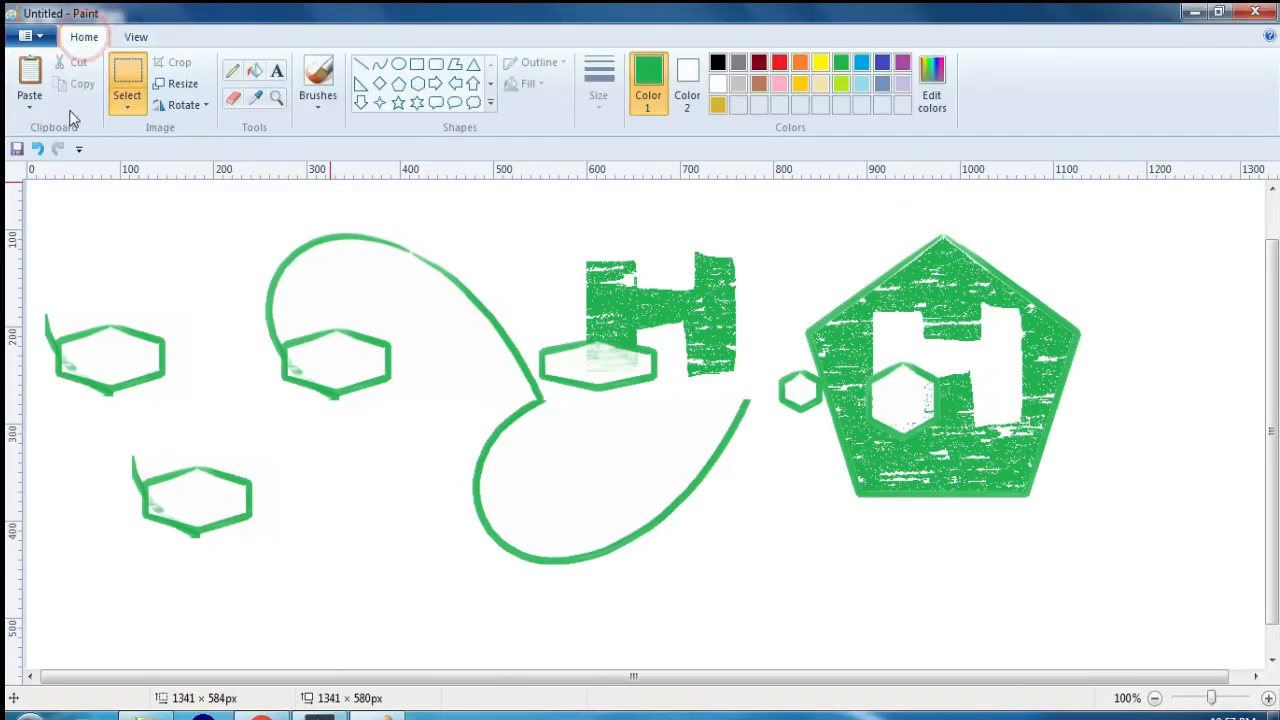
click(417, 63)
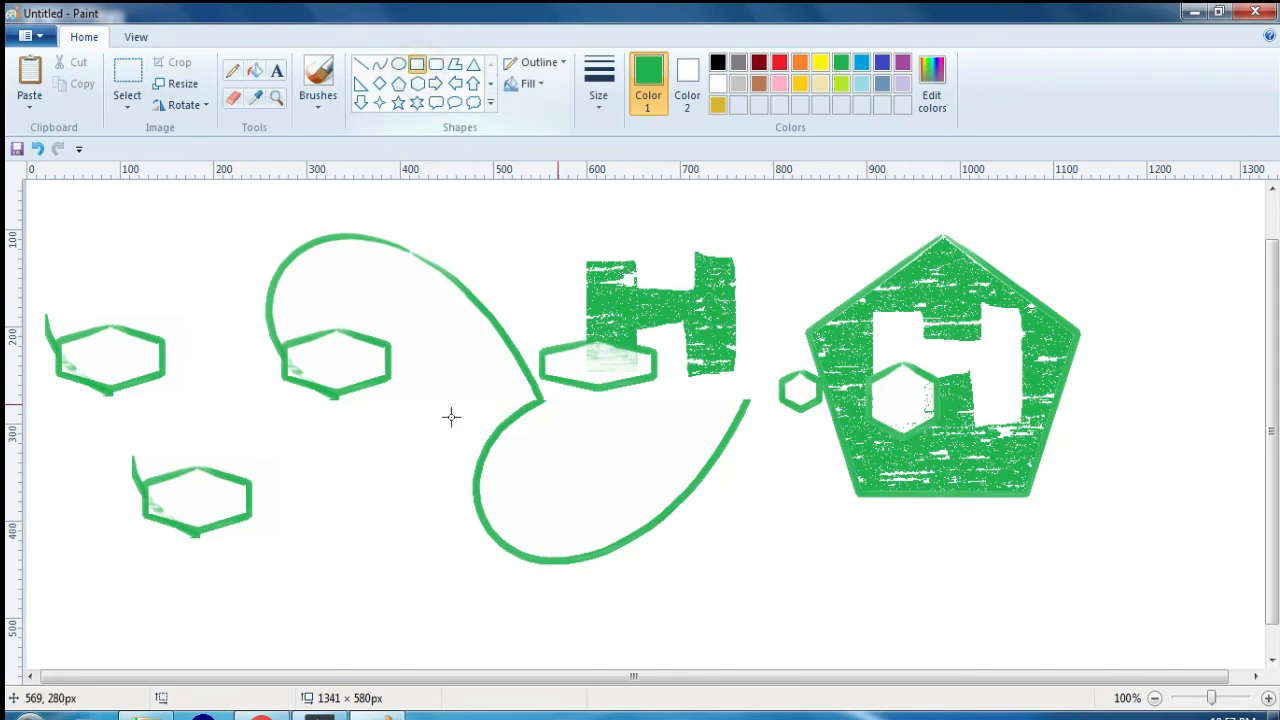
drag(301, 438, 478, 600)
drag(595, 438, 810, 582)
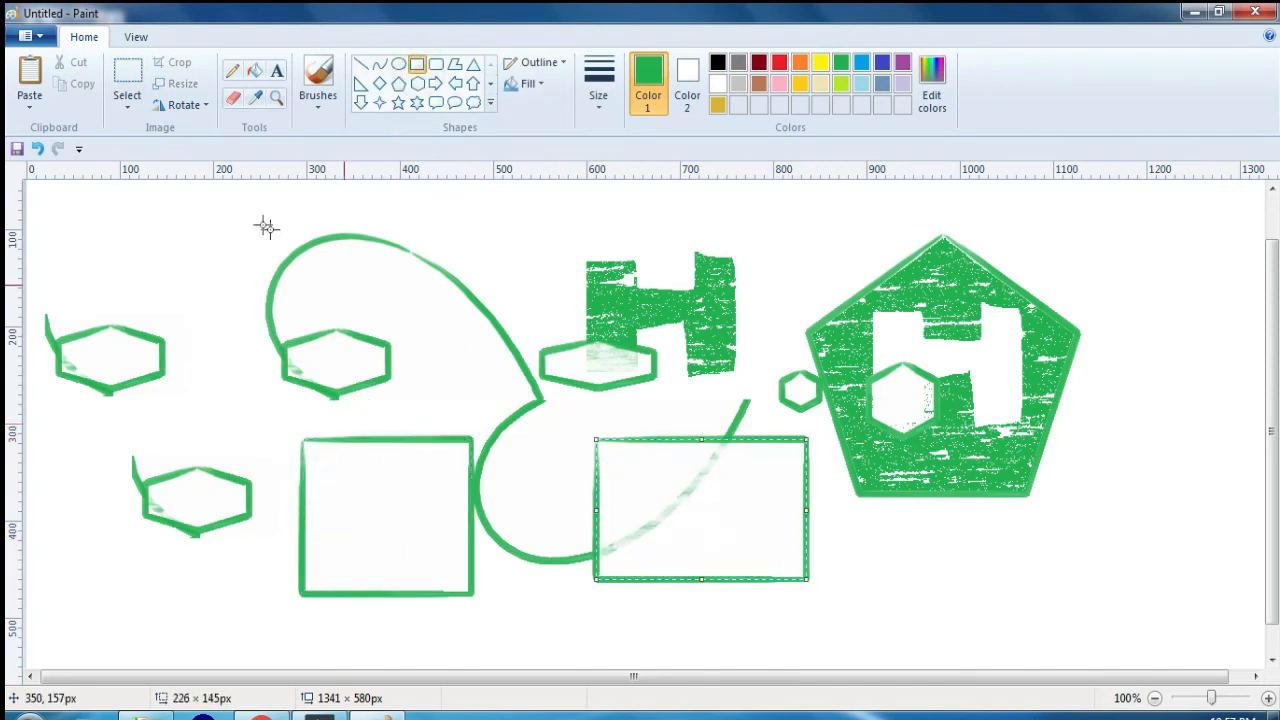
Step: Select an area of about 284 × 264 px around the left rectangle and preview the picture in full screen
click(128, 90)
drag(263, 378, 527, 633)
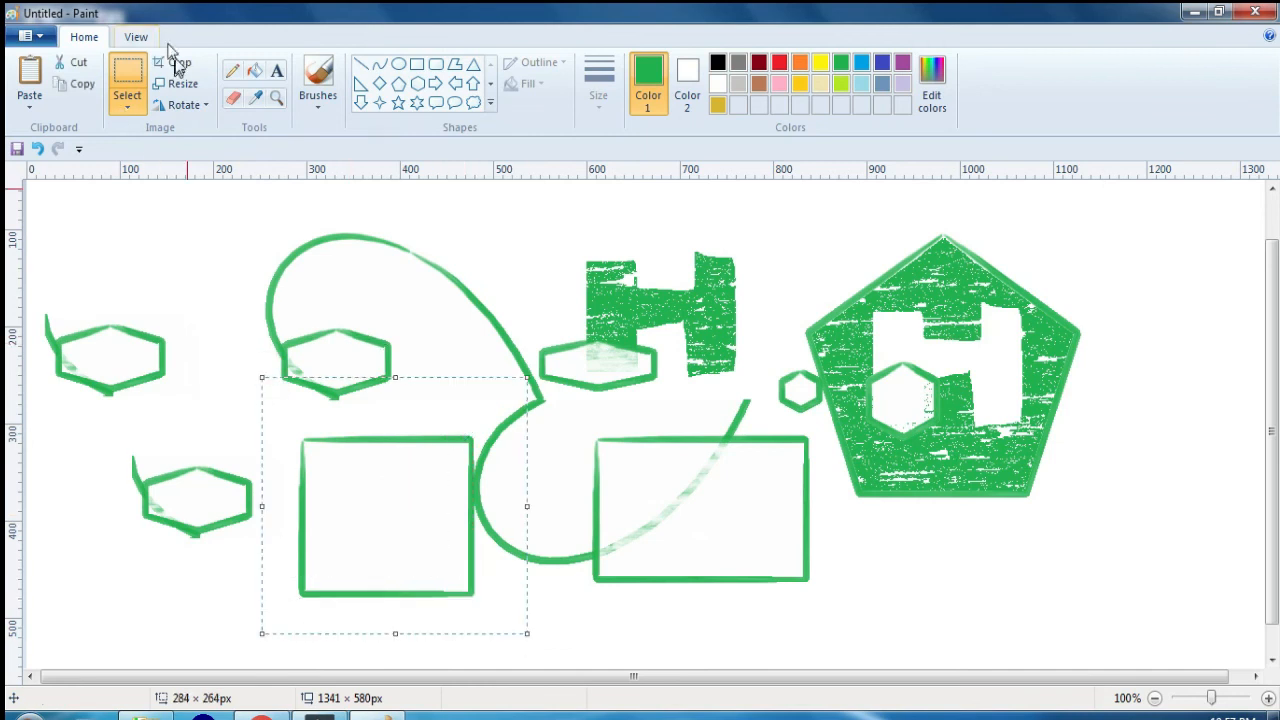
click(136, 37)
click(243, 82)
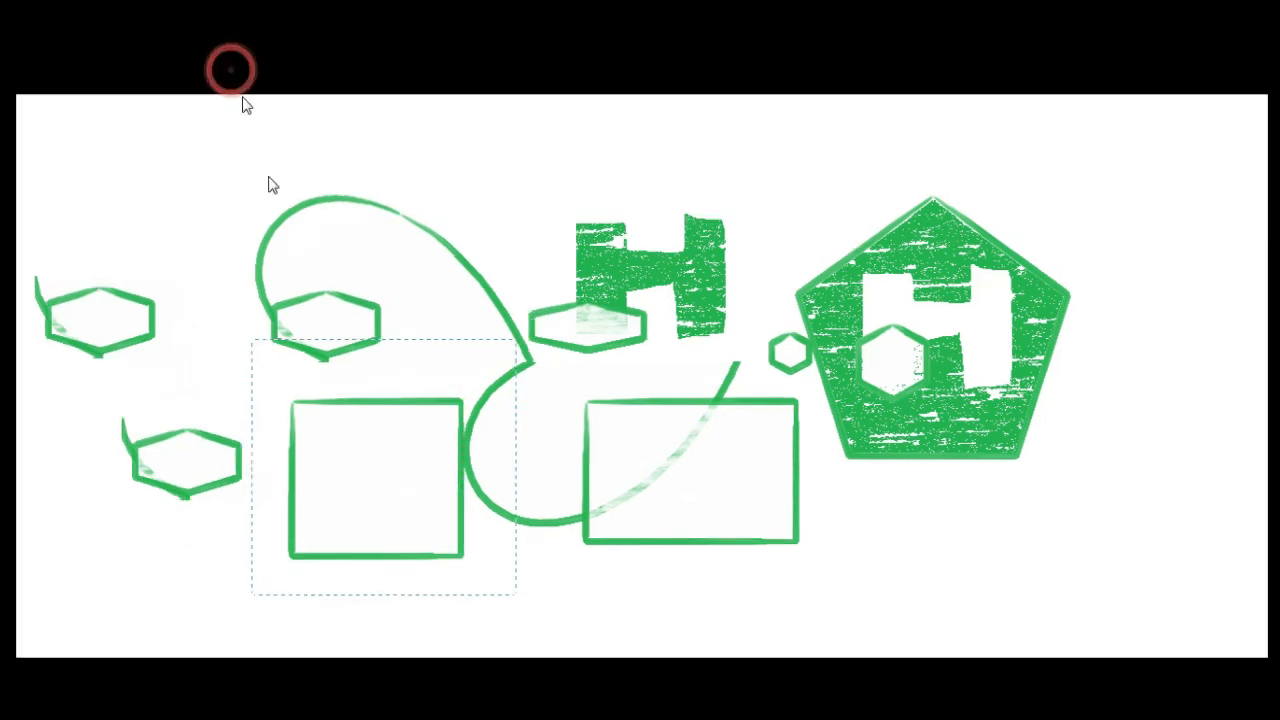
click(720, 308)
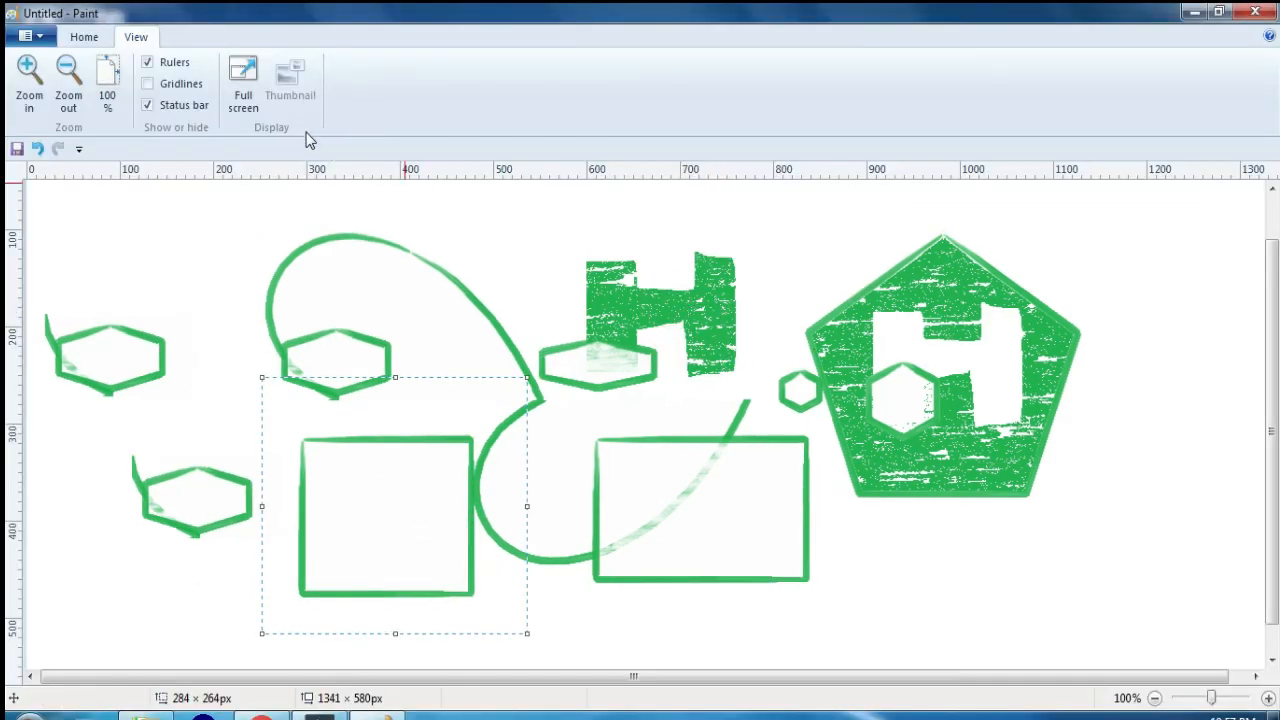
Step: Remove the selected area around the left rectangle and clear everything else from the canvas
drag(415, 462, 430, 318)
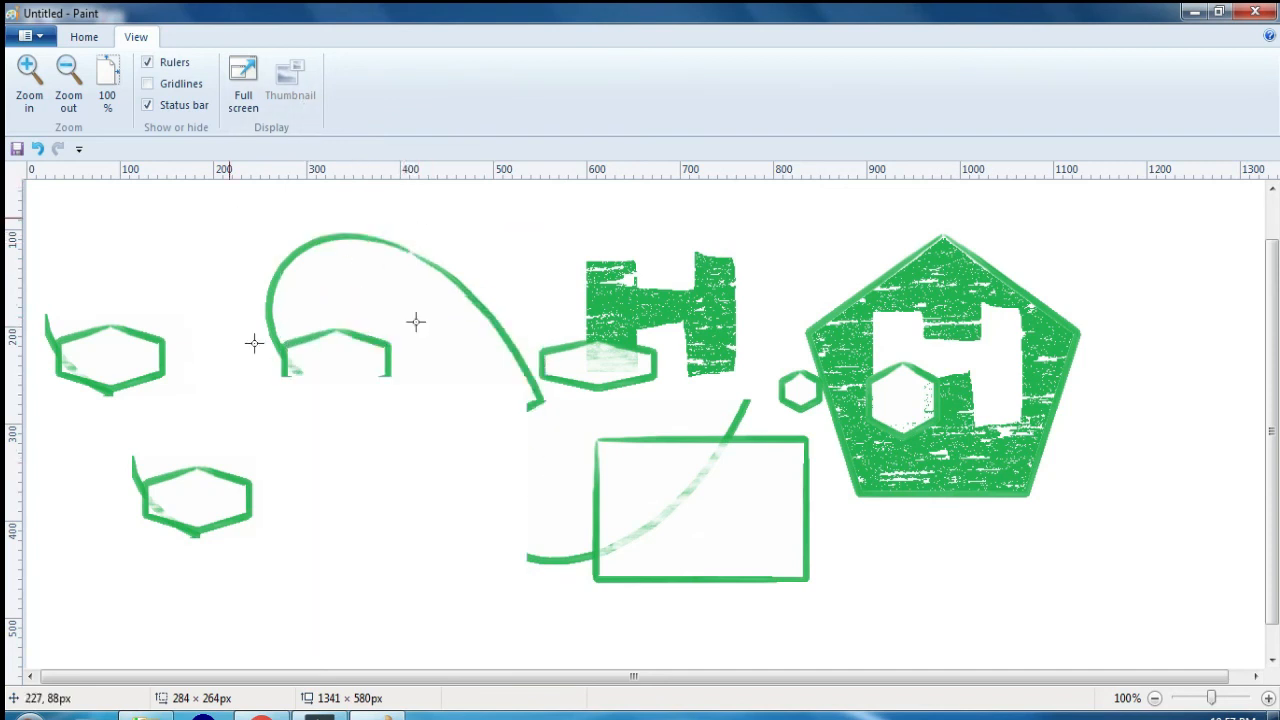
key(ctrl+a)
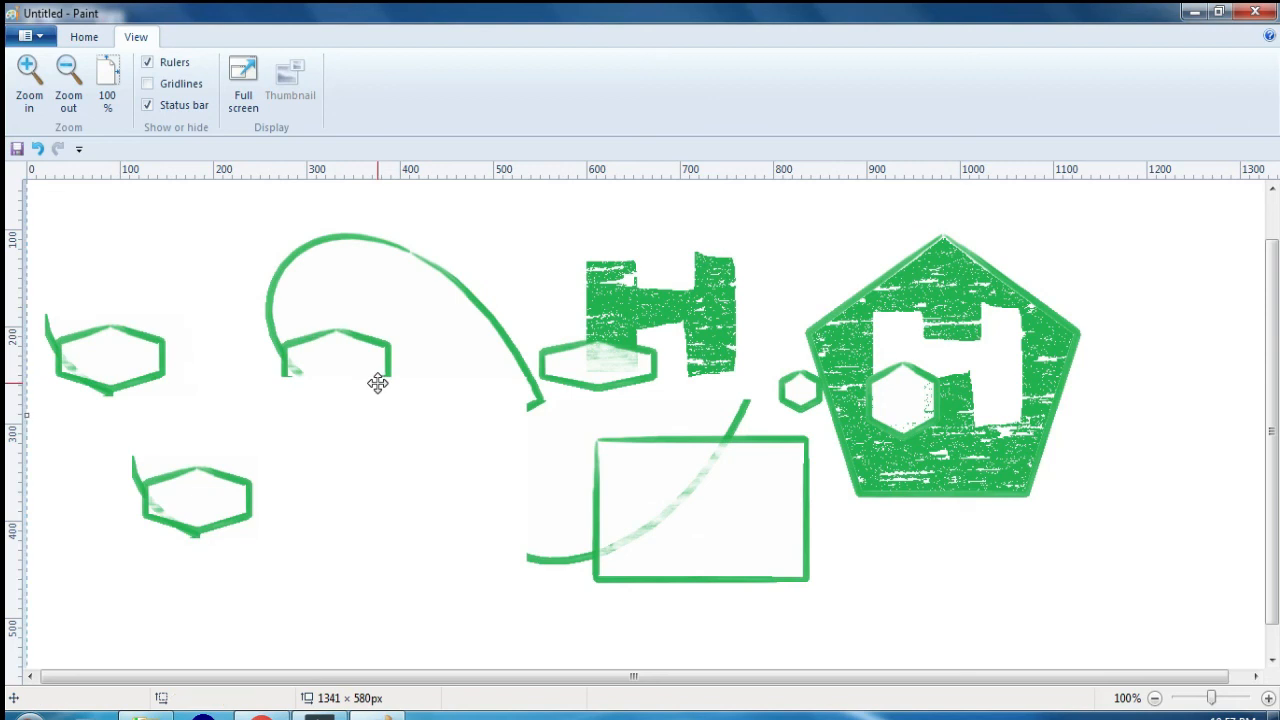
key(Delete)
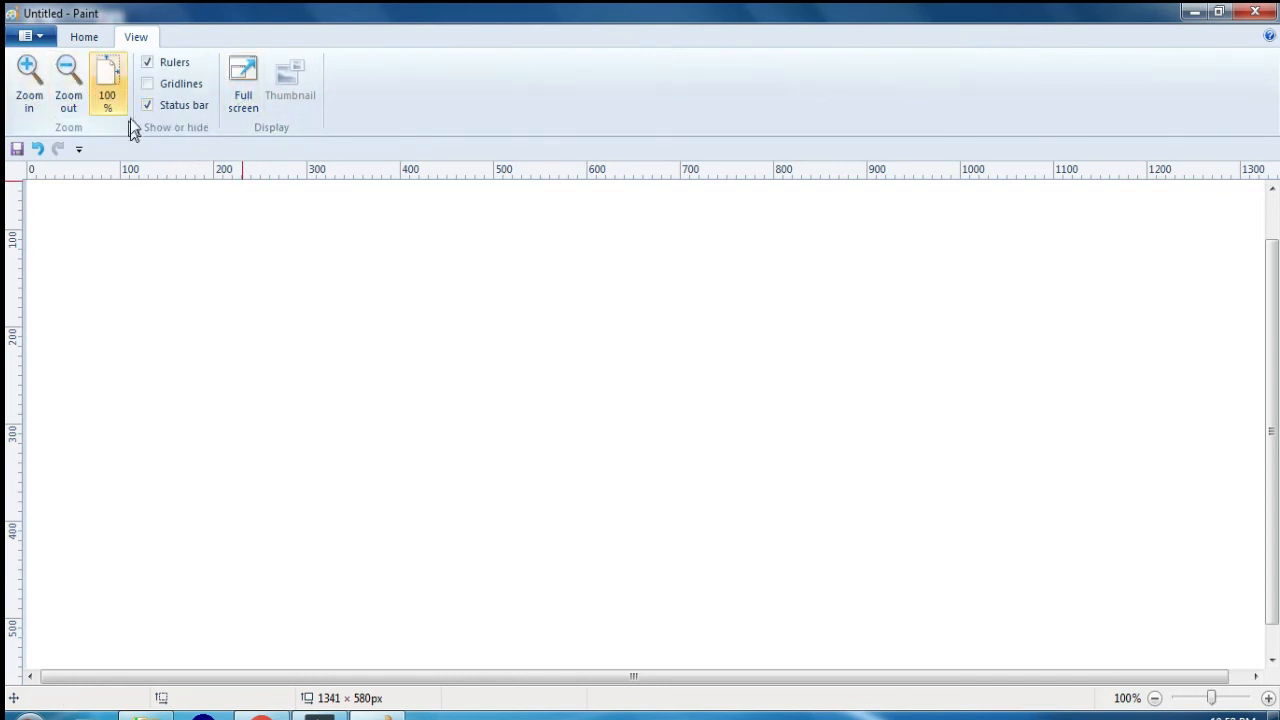
Step: Draw a rectangle of about 443 × 289 px on the left part of the blank canvas and fill it with green
click(86, 38)
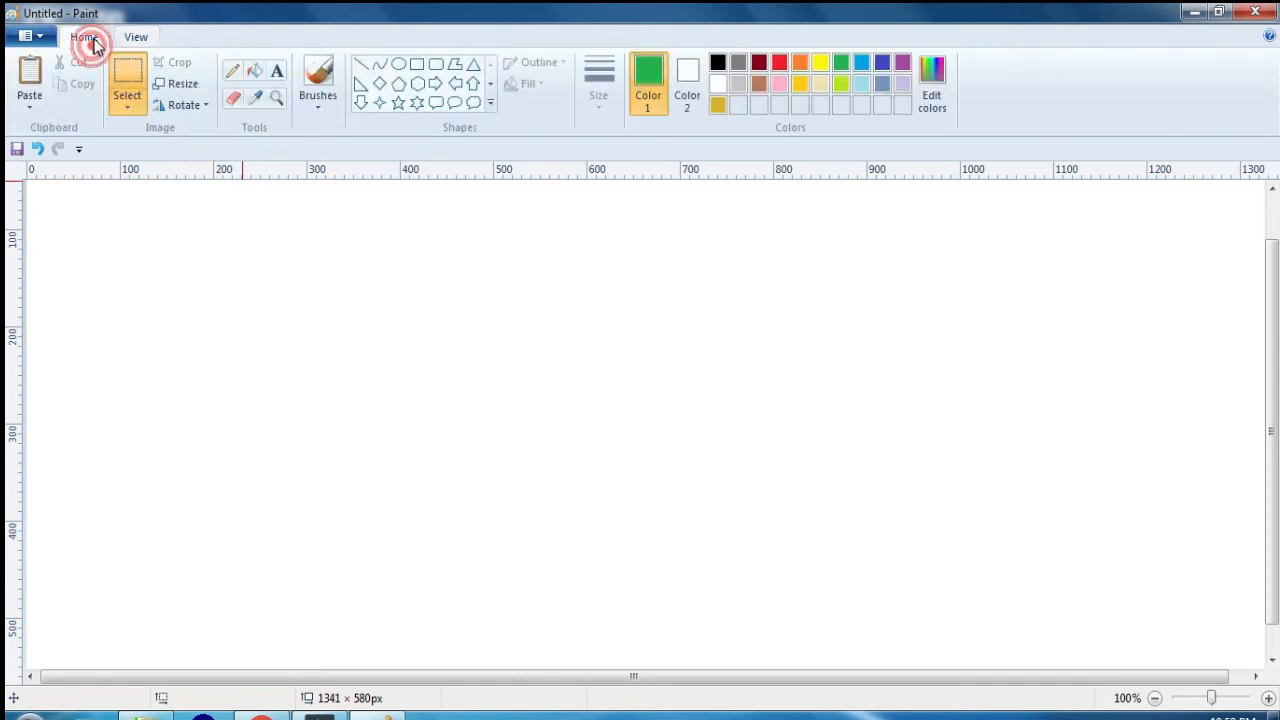
click(417, 64)
drag(187, 244, 604, 527)
click(255, 70)
click(409, 343)
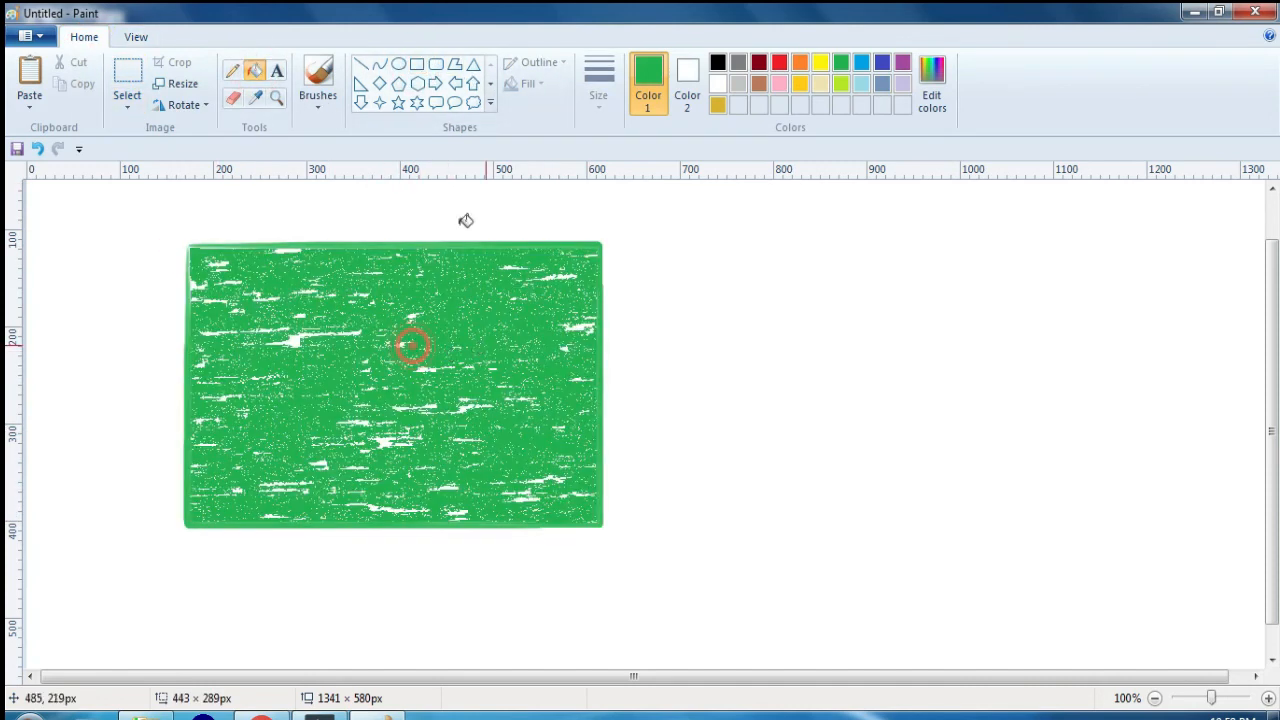
Step: Zoom in to 300% and examine the fill texture in the lower part of the green rectangle
click(136, 37)
click(32, 80)
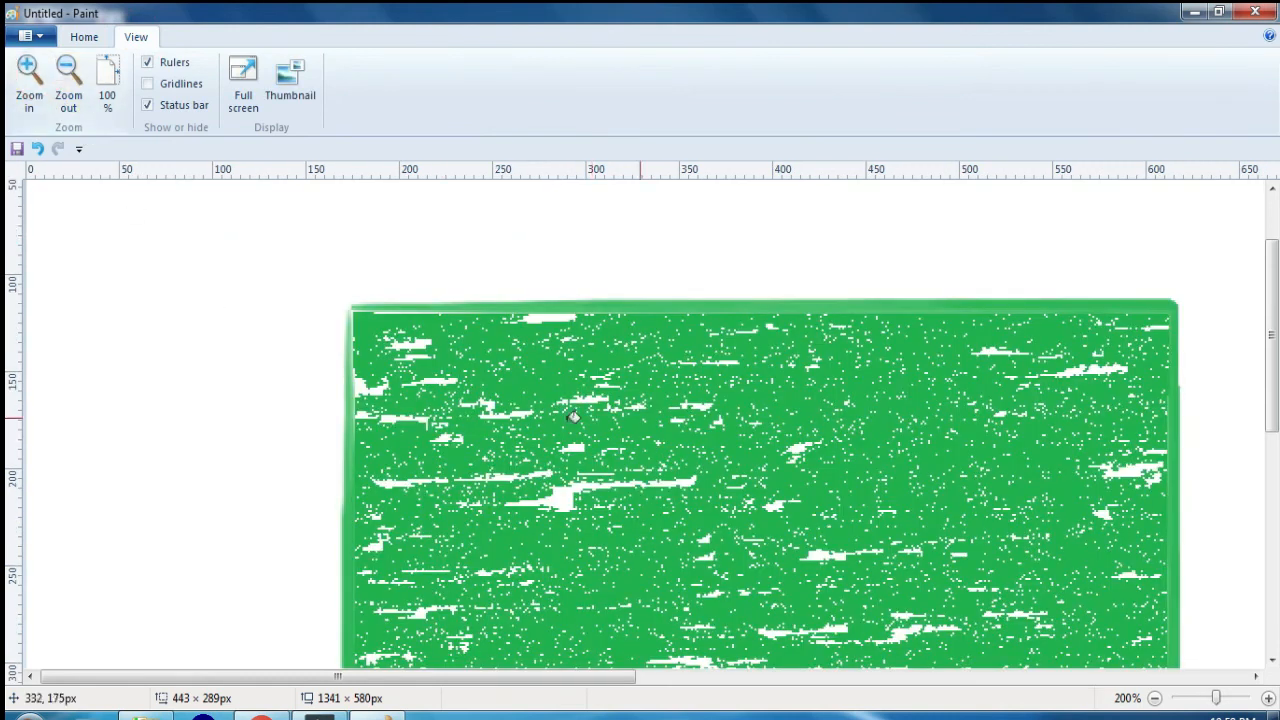
click(30, 85)
scroll(718, 484, down, 3)
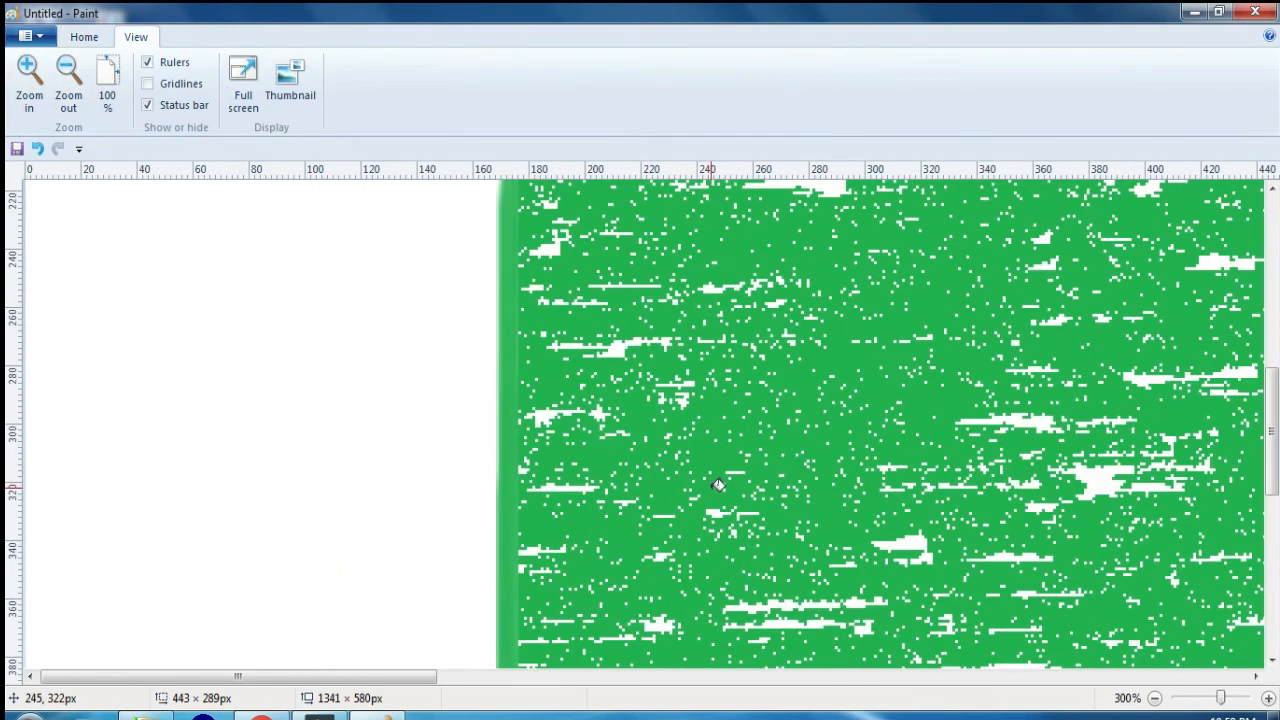
Step: Preview the green rectangle in the Thumbnail window, enlarge that window to examine the picture, and close it
scroll(718, 484, up, 2)
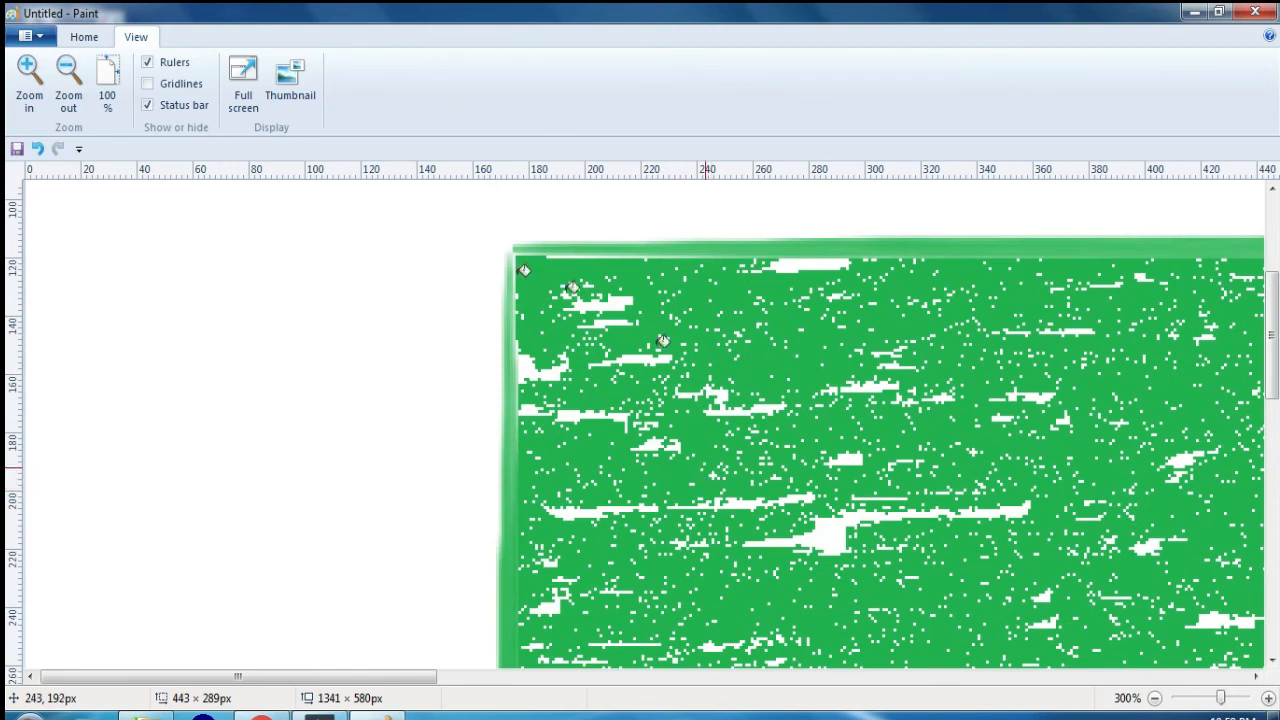
click(292, 90)
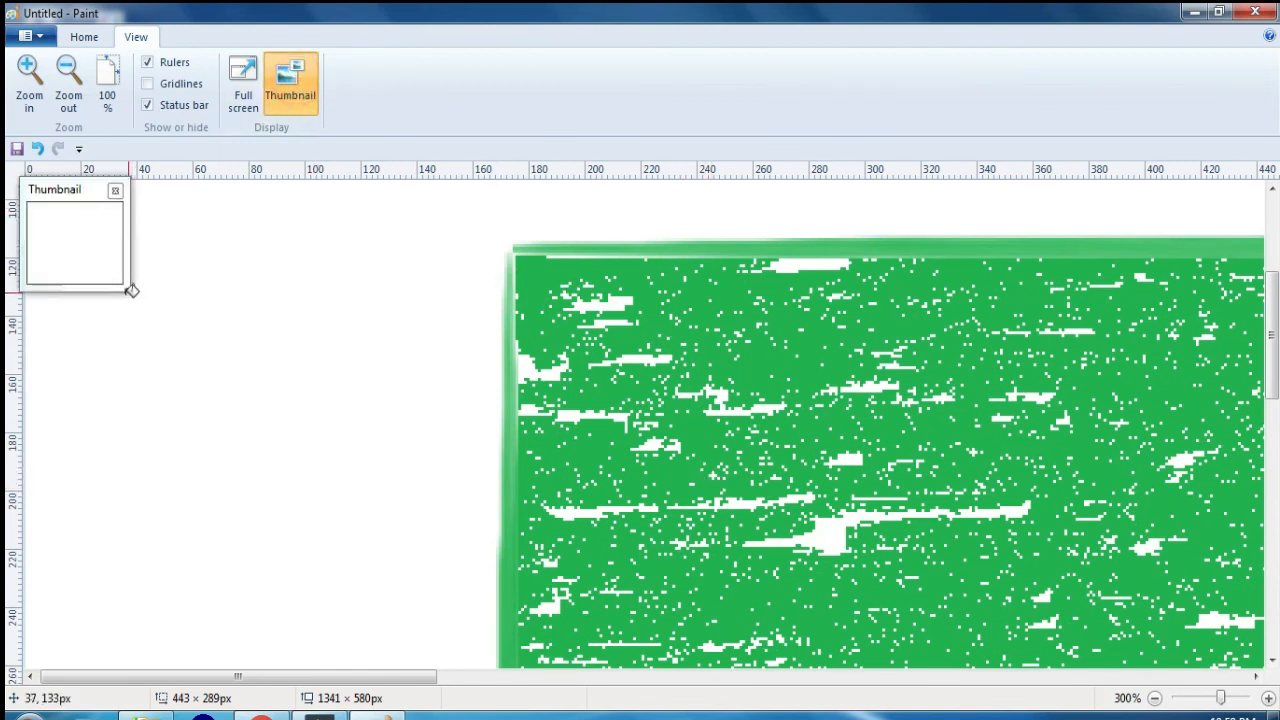
drag(117, 287, 553, 490)
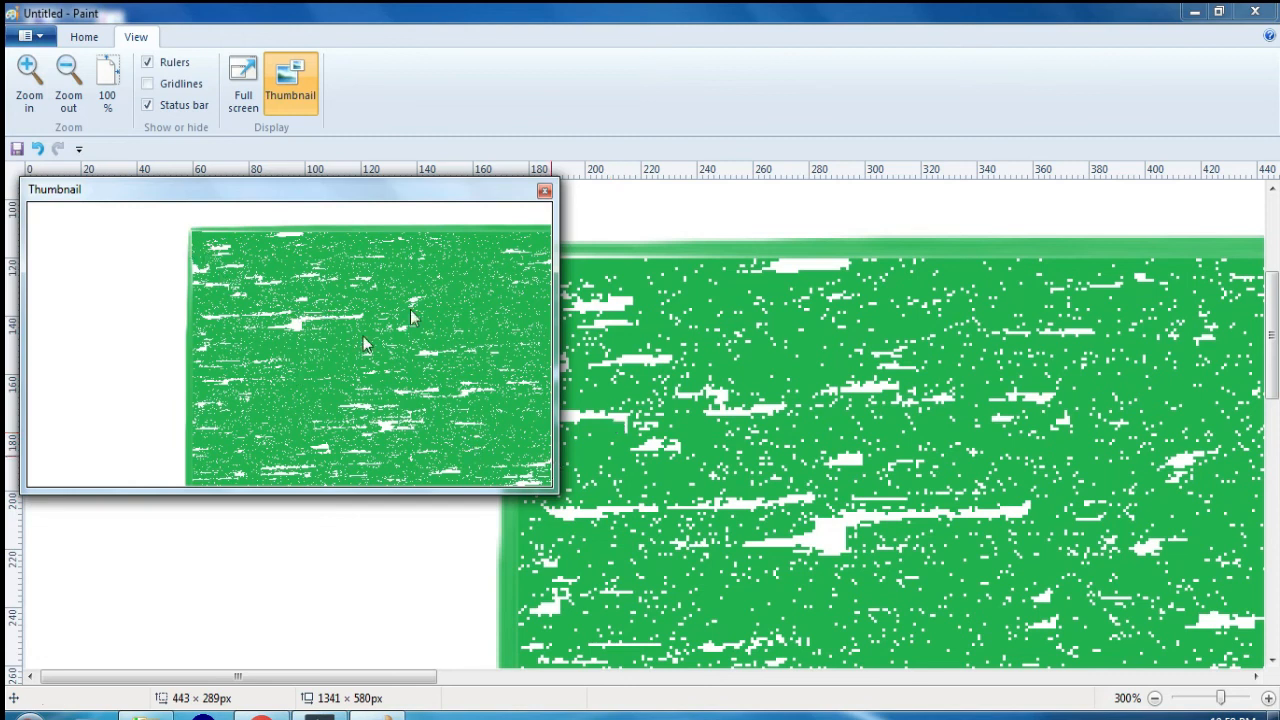
click(544, 192)
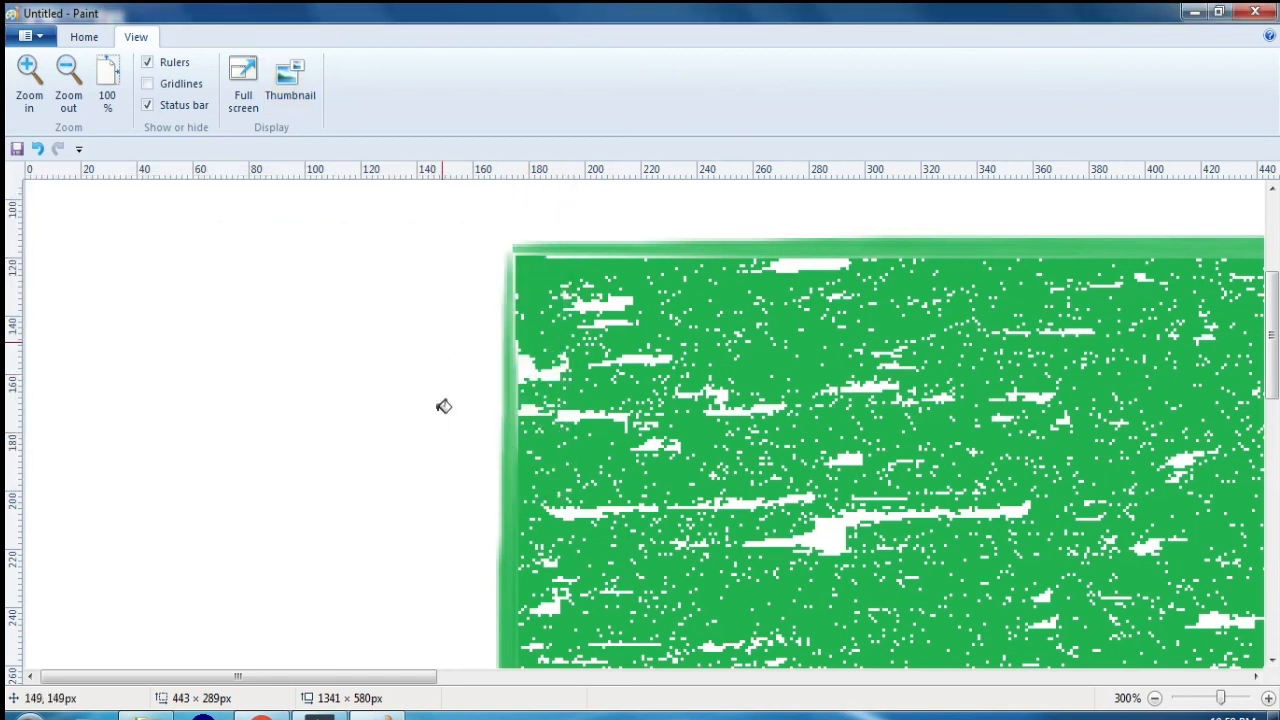
Step: Reset the zoom to 100% and start a new blank picture without saving the green rectangle
click(90, 40)
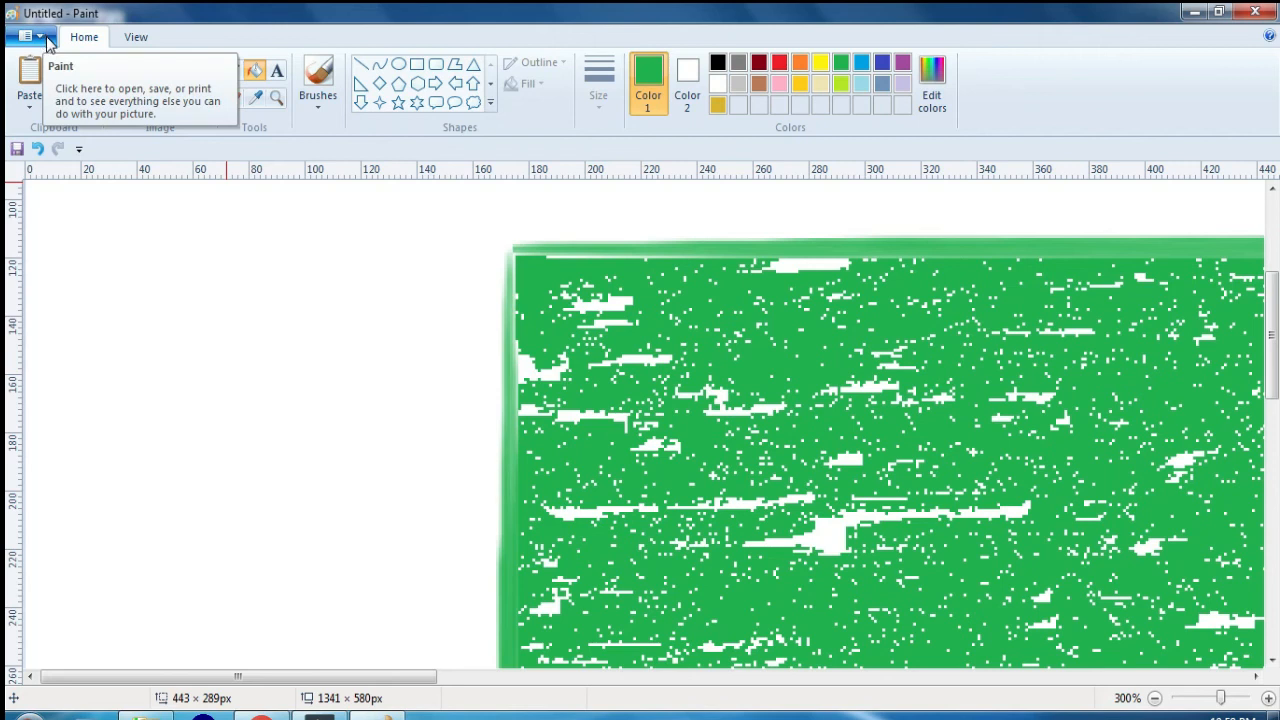
click(136, 37)
click(29, 78)
click(97, 80)
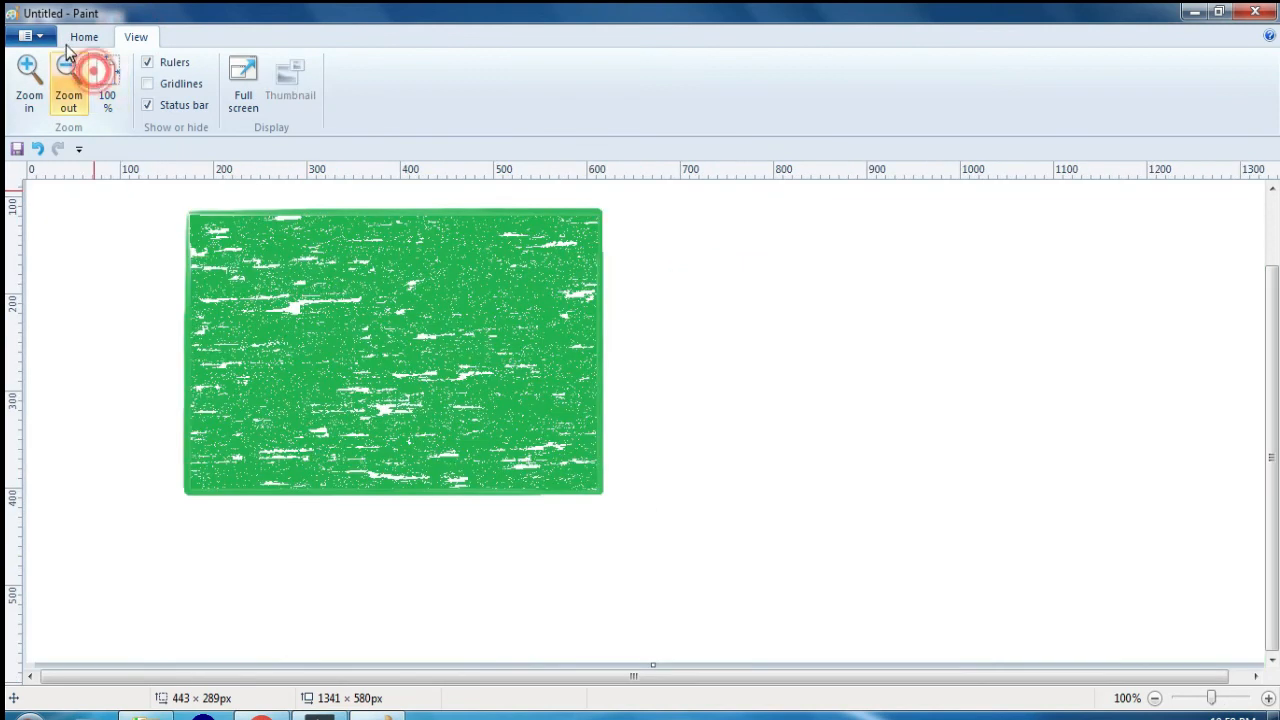
click(28, 36)
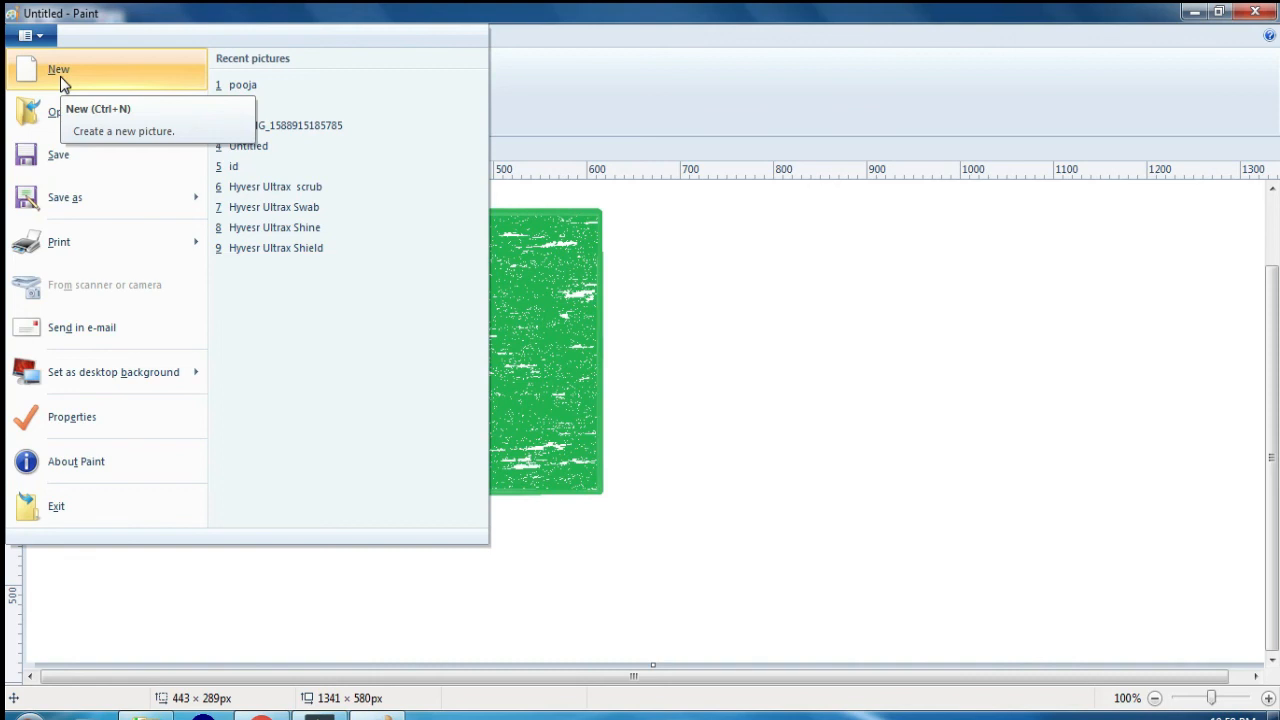
click(60, 76)
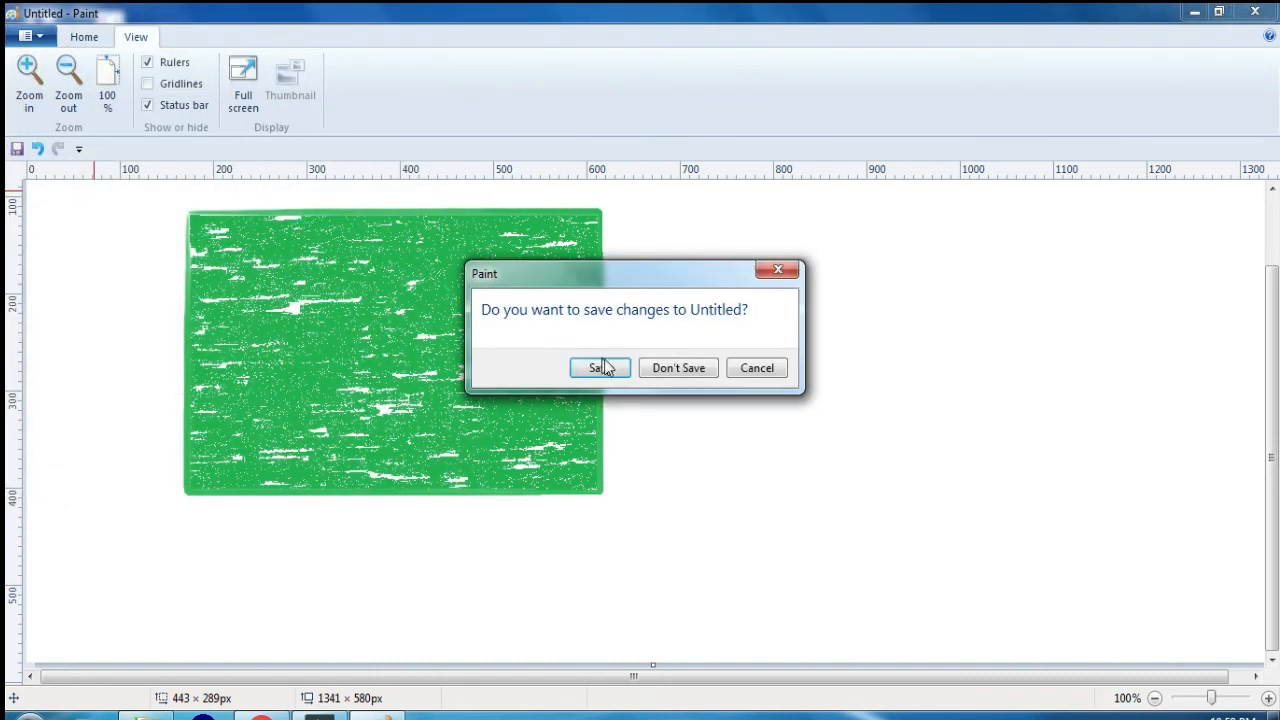
click(670, 370)
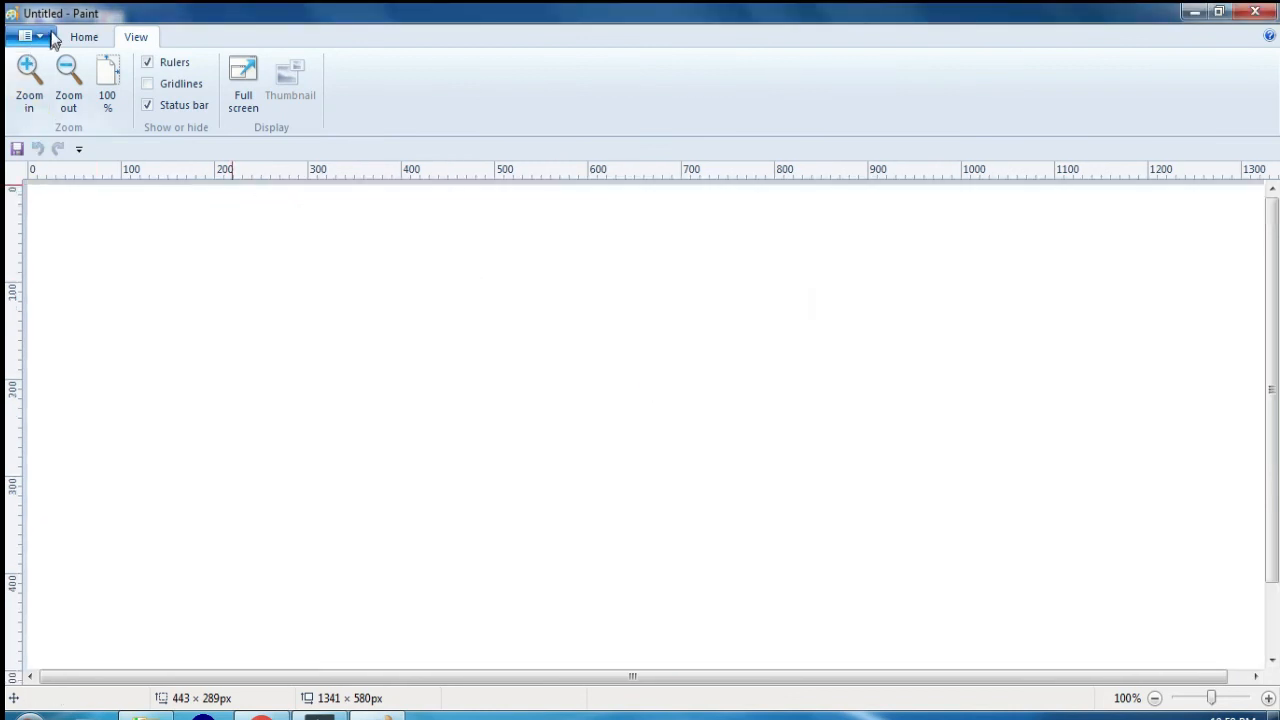
click(30, 35)
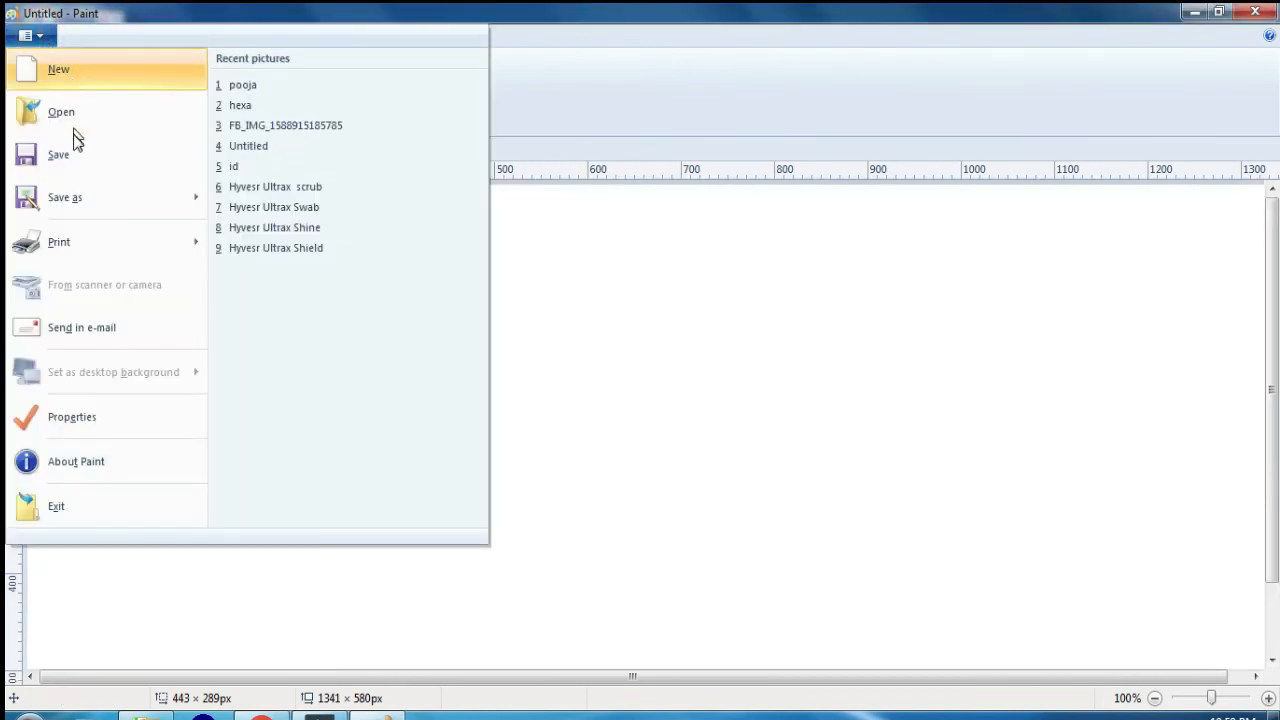
click(72, 115)
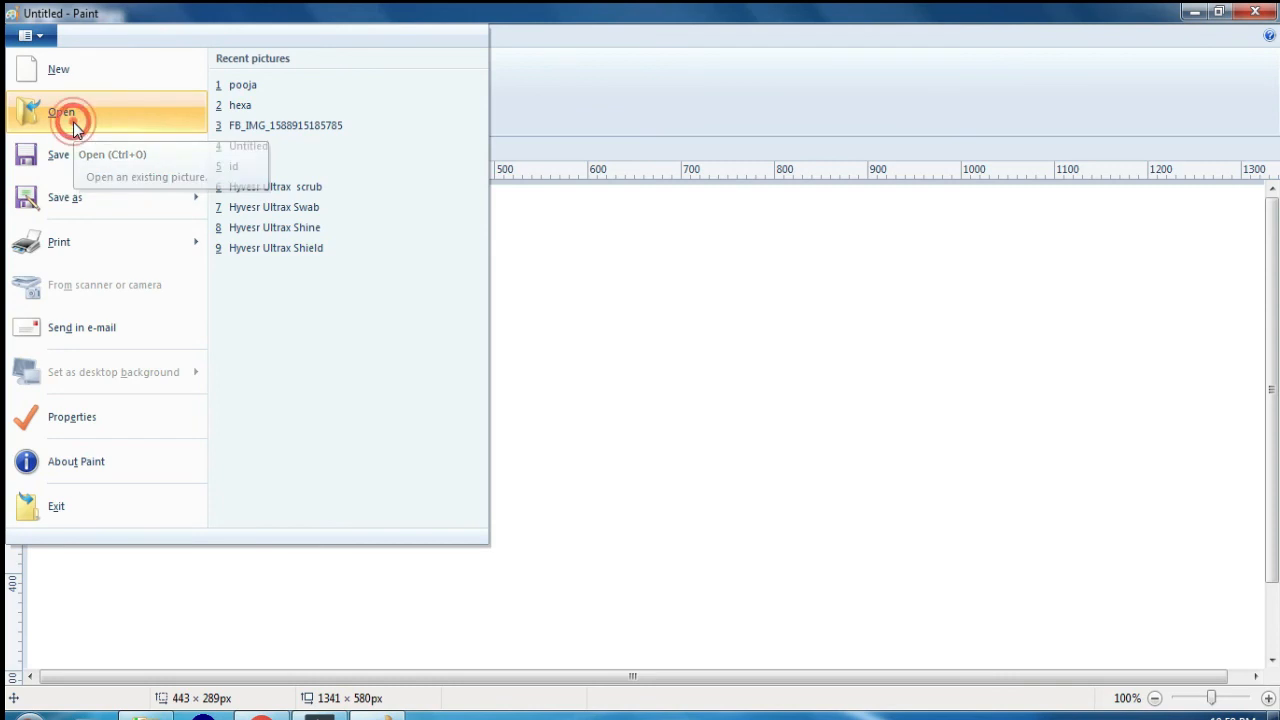
click(460, 130)
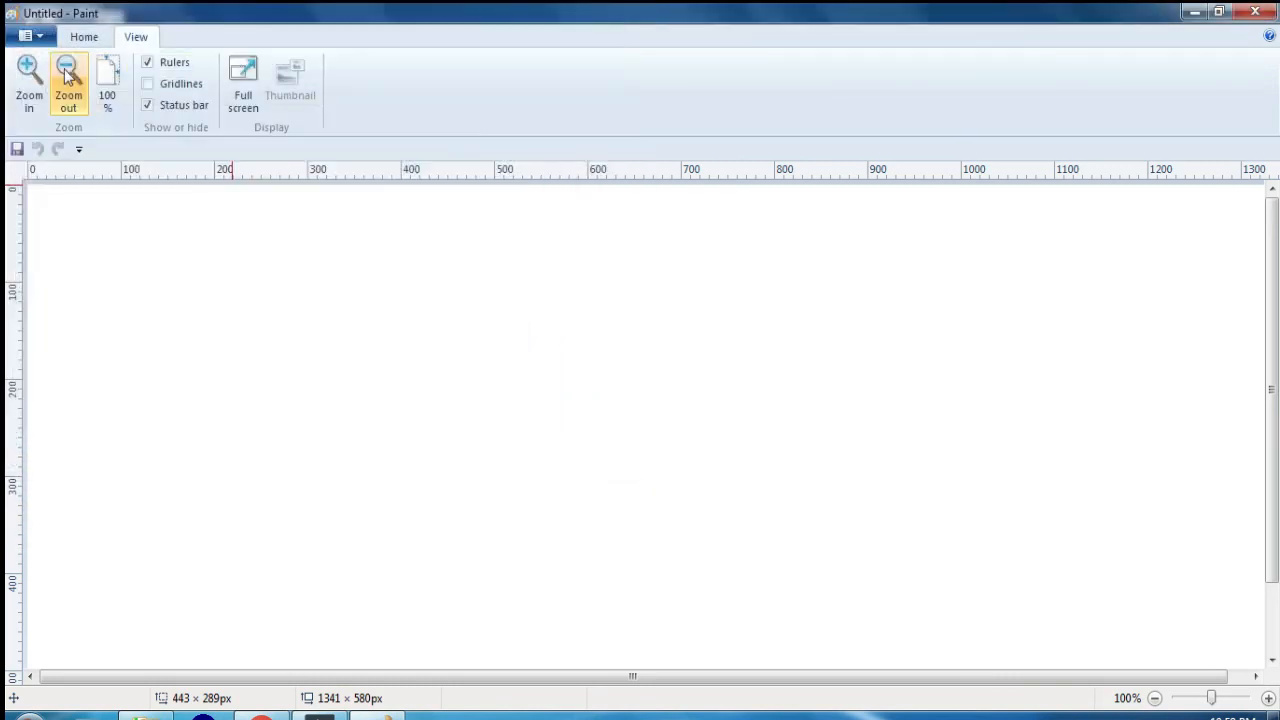
click(30, 35)
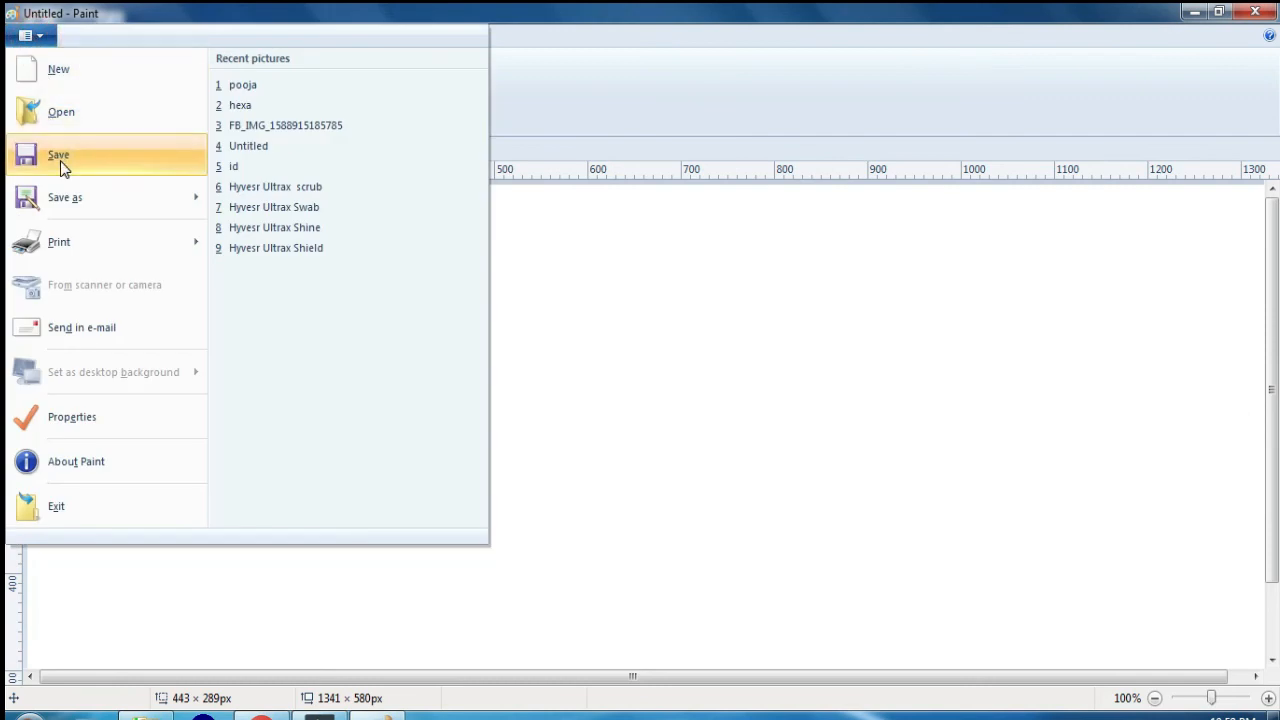
click(800, 295)
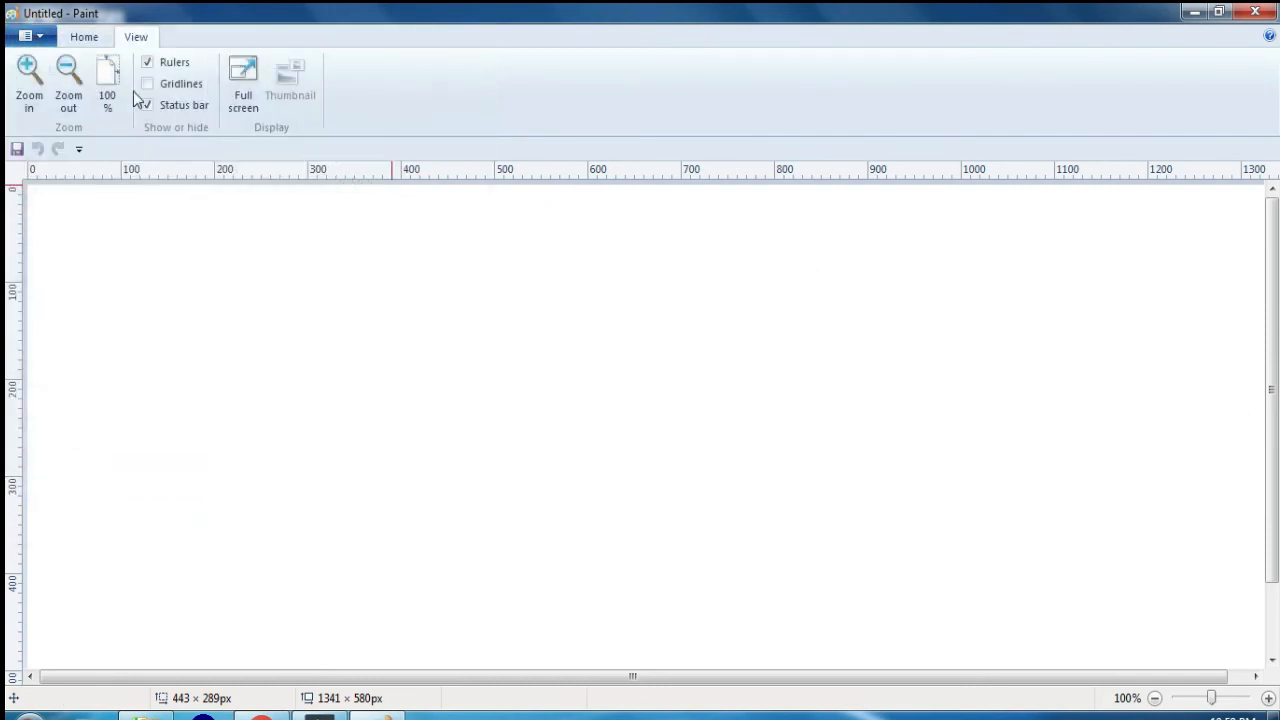
Step: Draw a black rectangle of about 531 × 331 px mid-canvas and a right triangle of about 160 × 201 px inside it
click(84, 36)
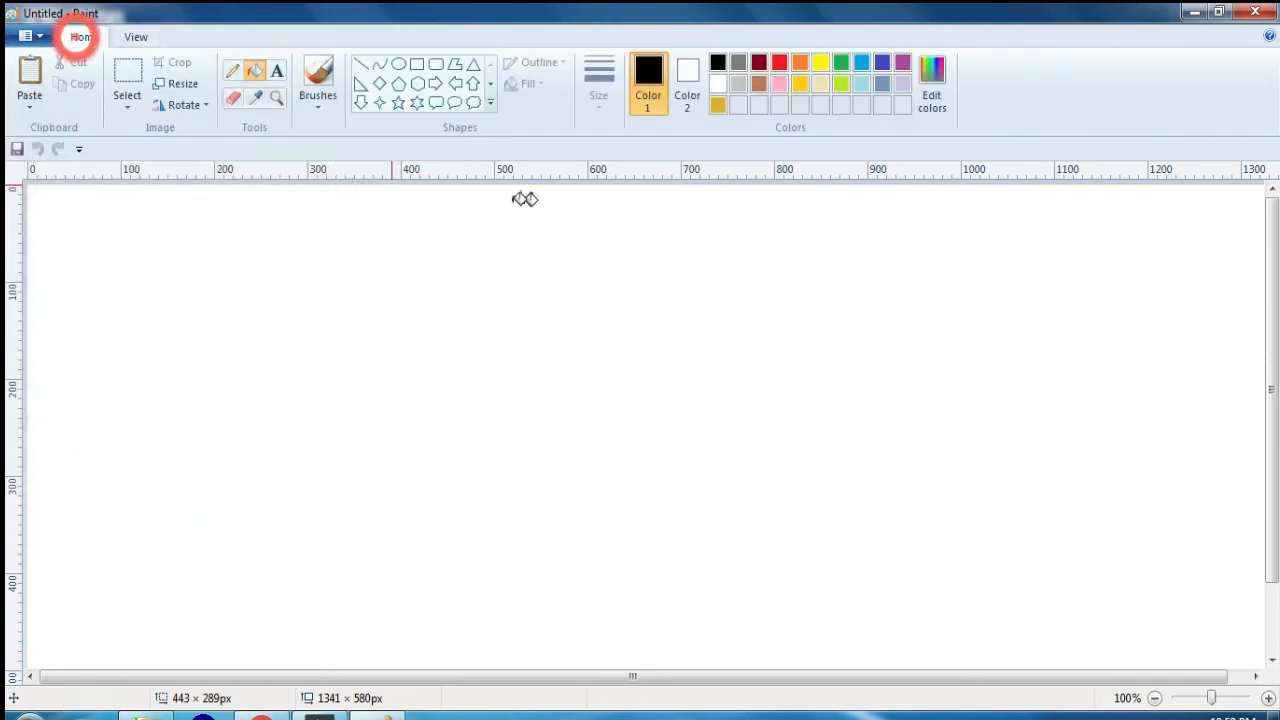
click(417, 63)
mouse_move(371, 275)
mouse_down()
mouse_move(474, 371)
mouse_move(801, 595)
mouse_move(870, 598)
mouse_up()
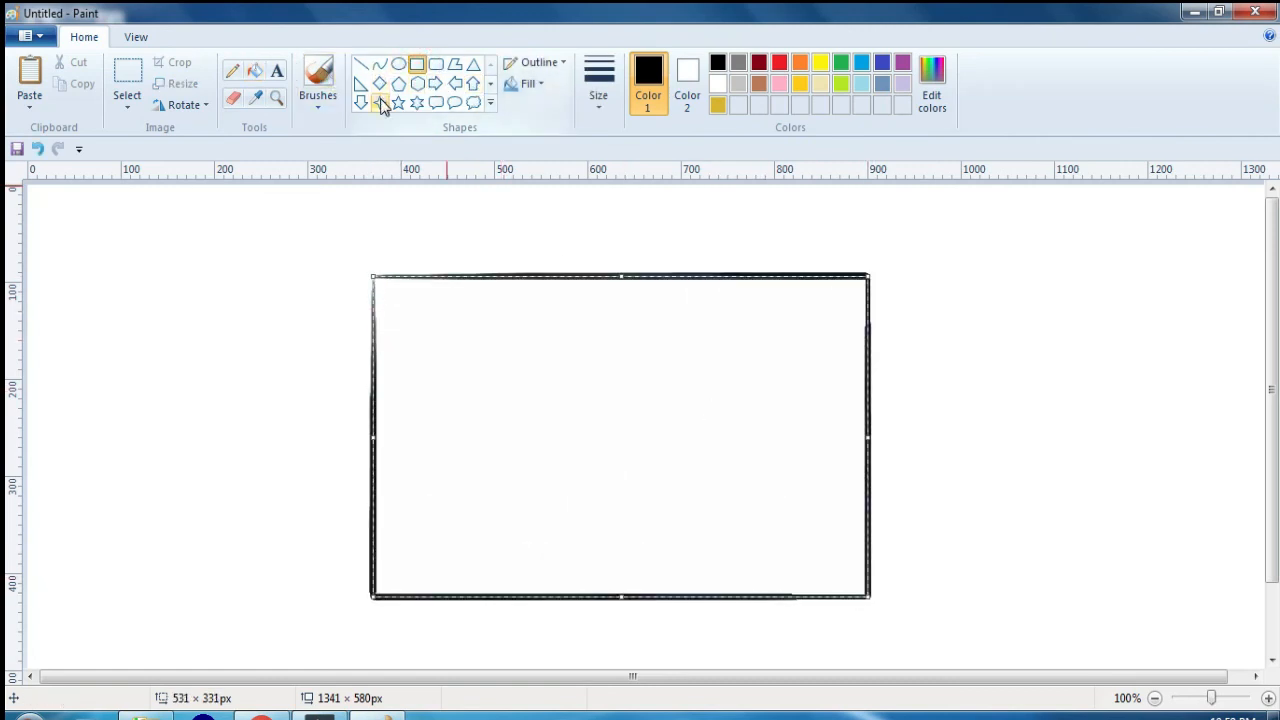
click(360, 83)
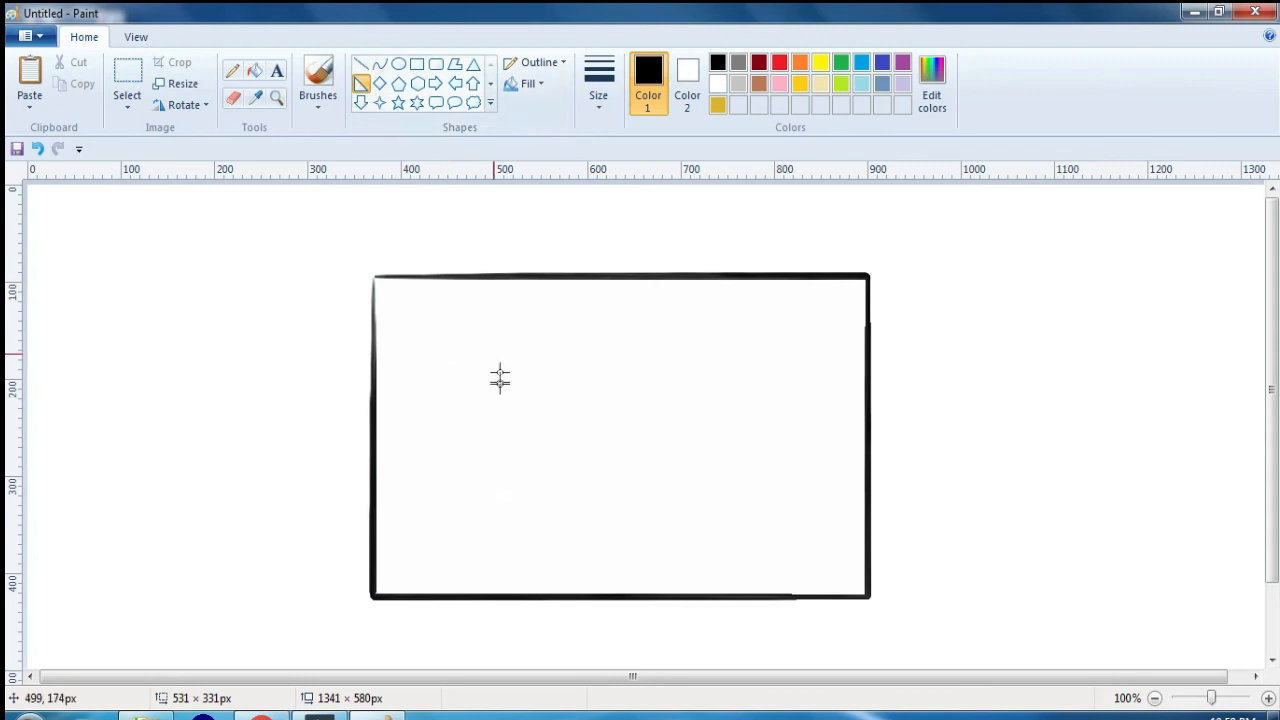
drag(458, 344, 608, 534)
drag(549, 480, 623, 433)
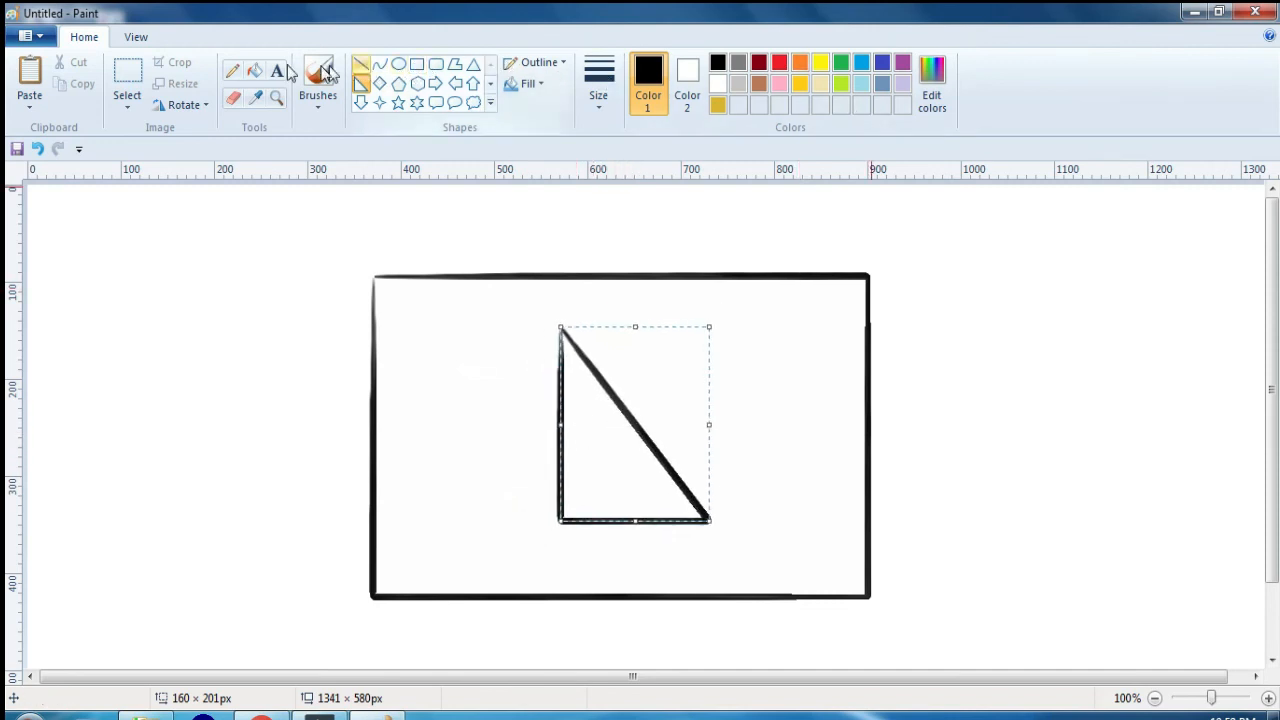
Step: Fill the area between the rectangle and the inner triangle with red
click(255, 70)
click(779, 62)
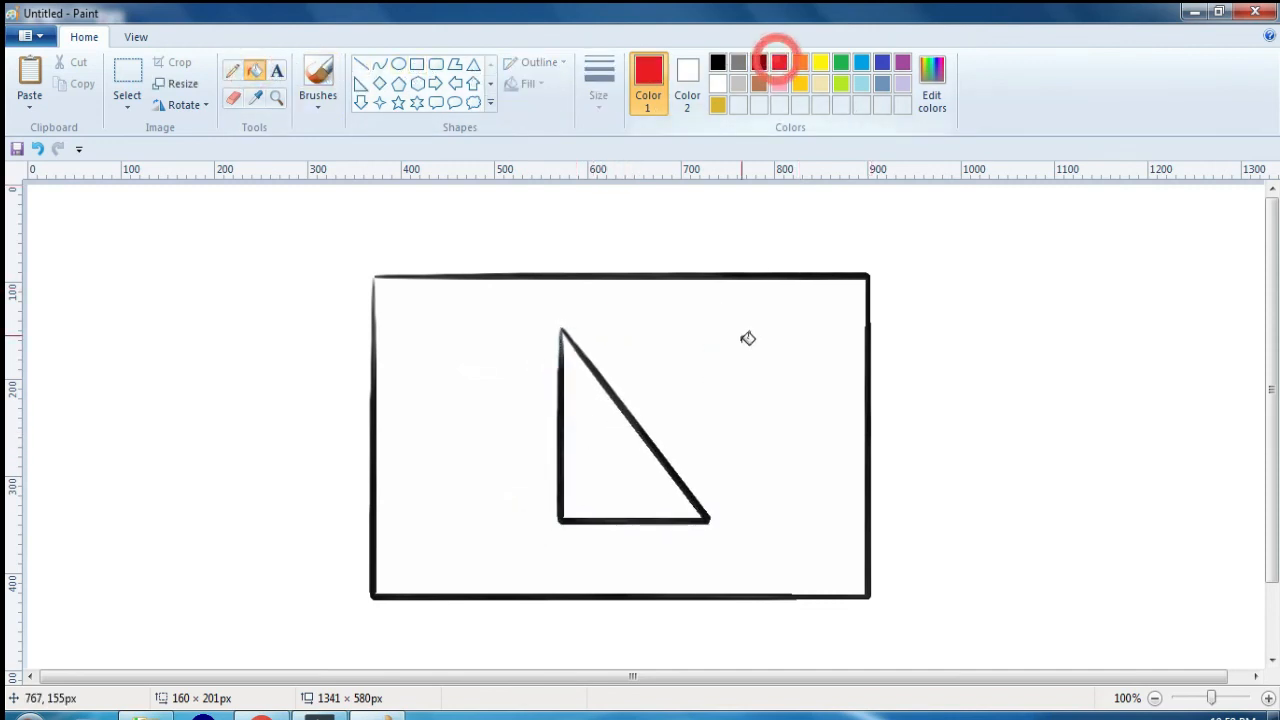
click(748, 338)
Step: Save the picture as the PNG file ms1 in the Word Press folder on Local Disk (D:)
click(47, 38)
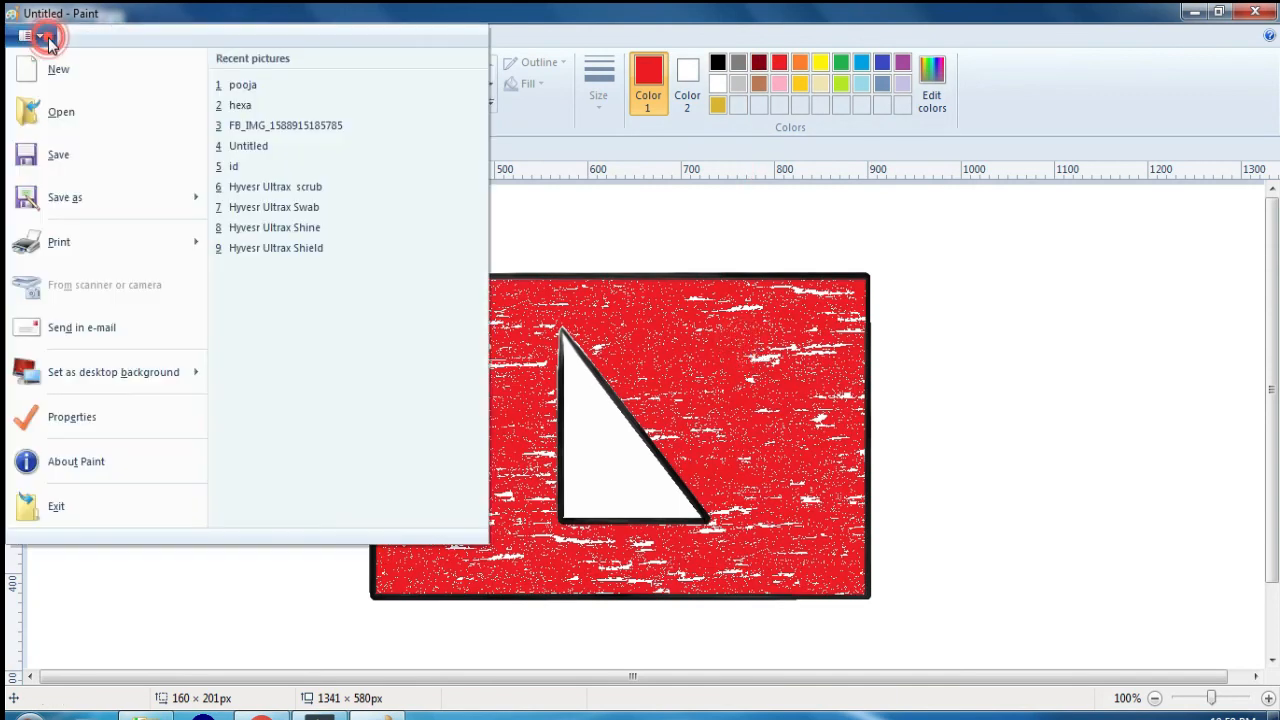
click(62, 156)
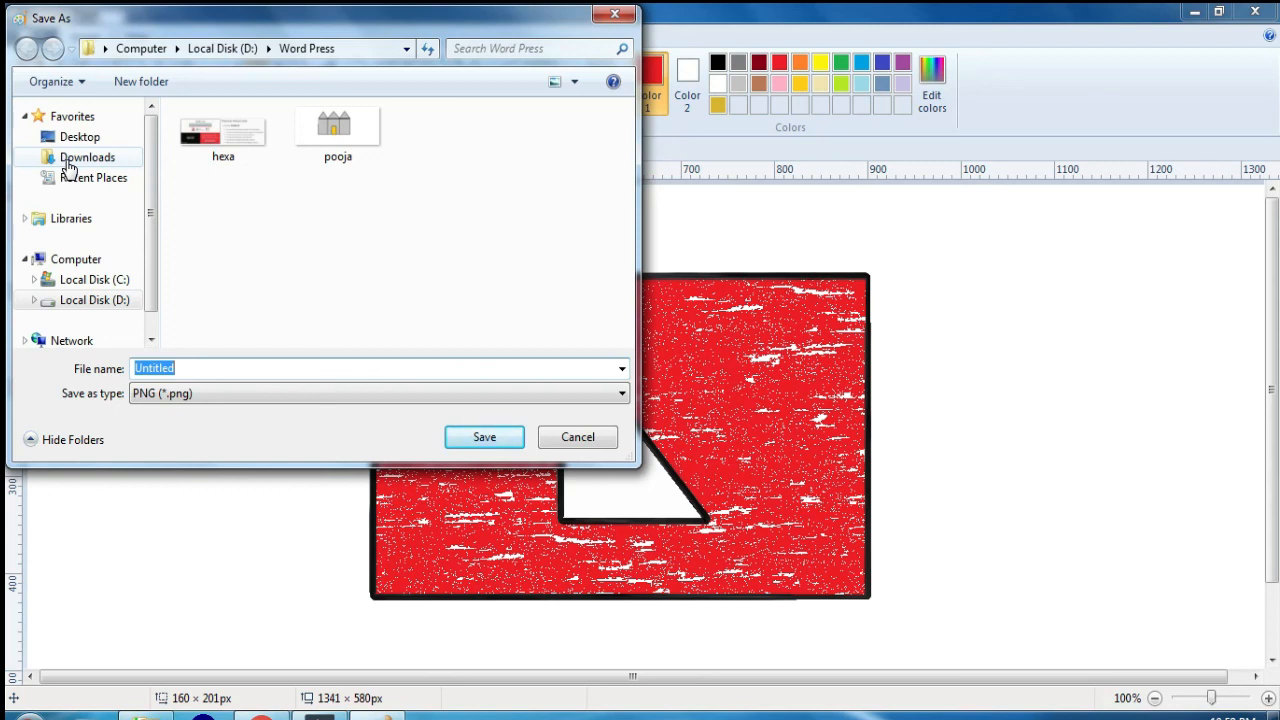
text(ms1)
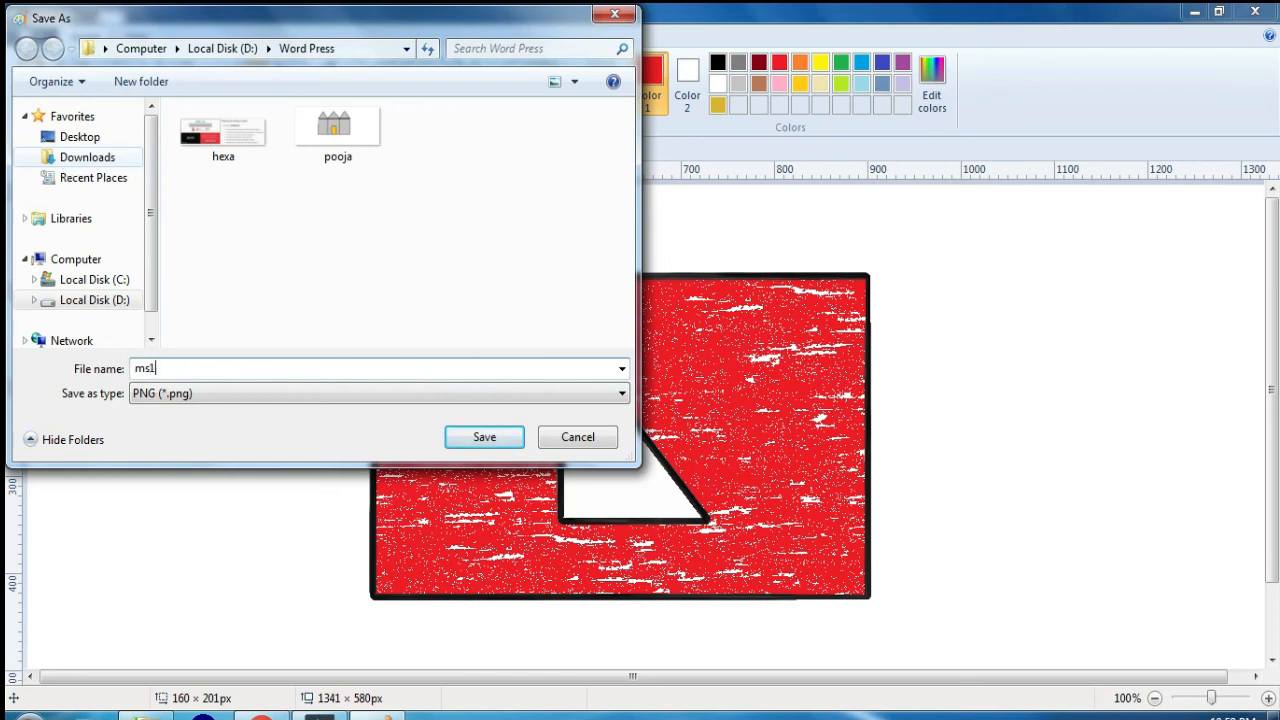
click(491, 437)
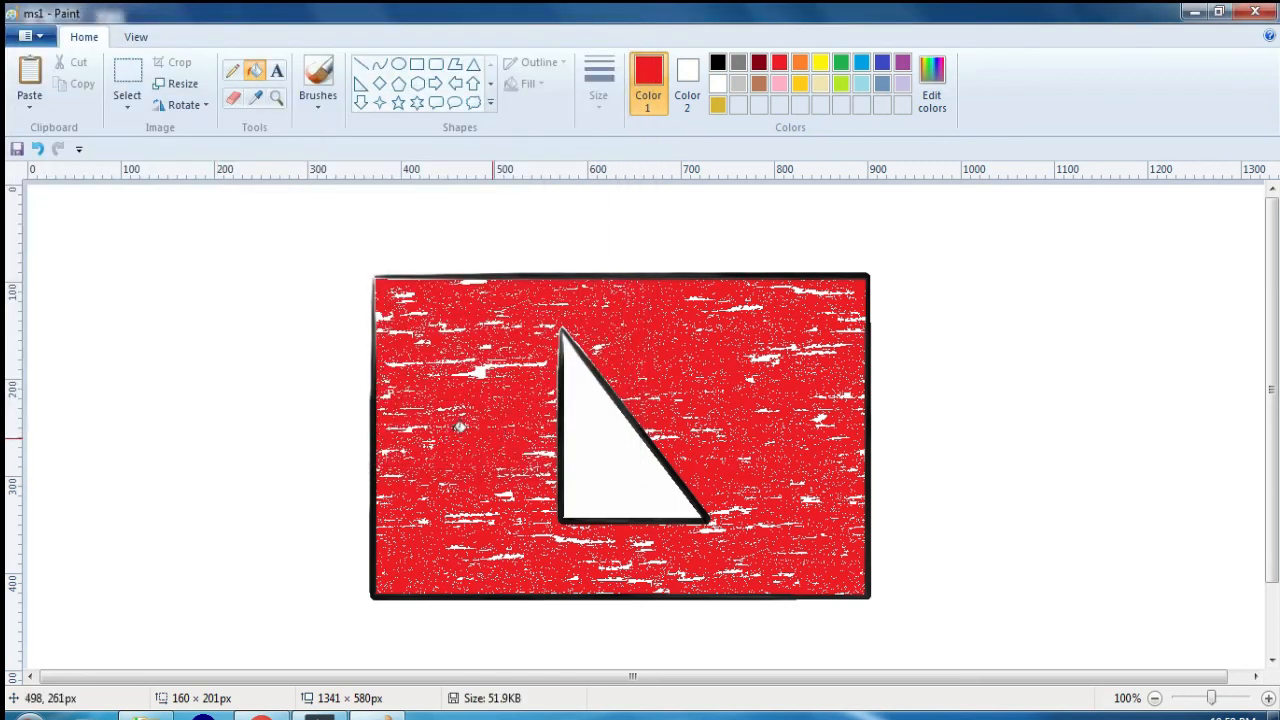
Step: Start a new blank picture and reopen the saved ms1 picture from the Word Press folder
click(30, 36)
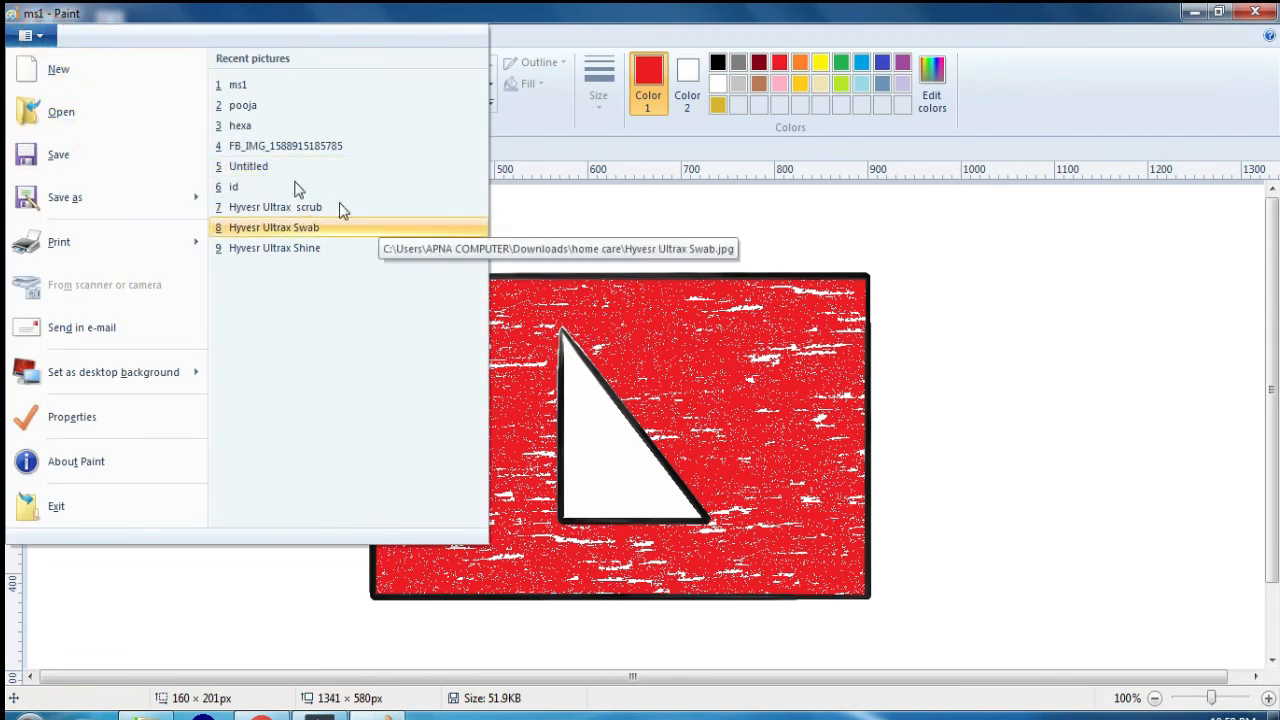
click(108, 74)
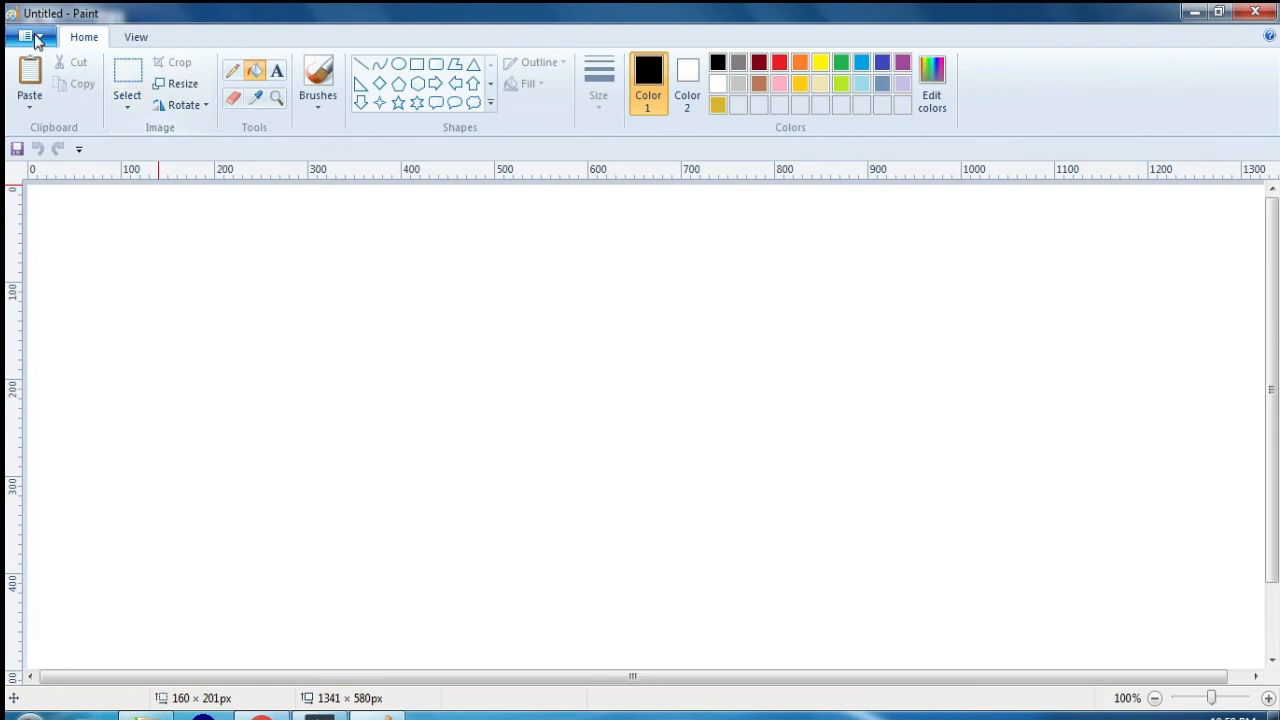
click(40, 38)
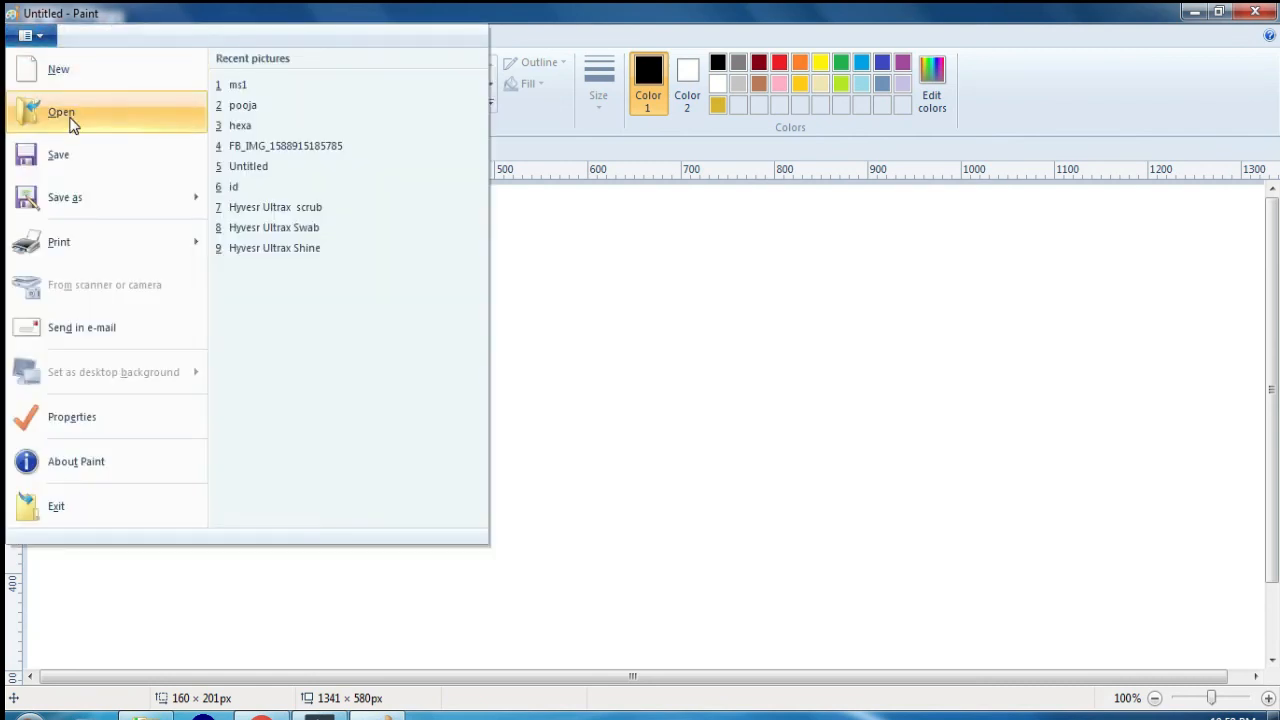
click(71, 122)
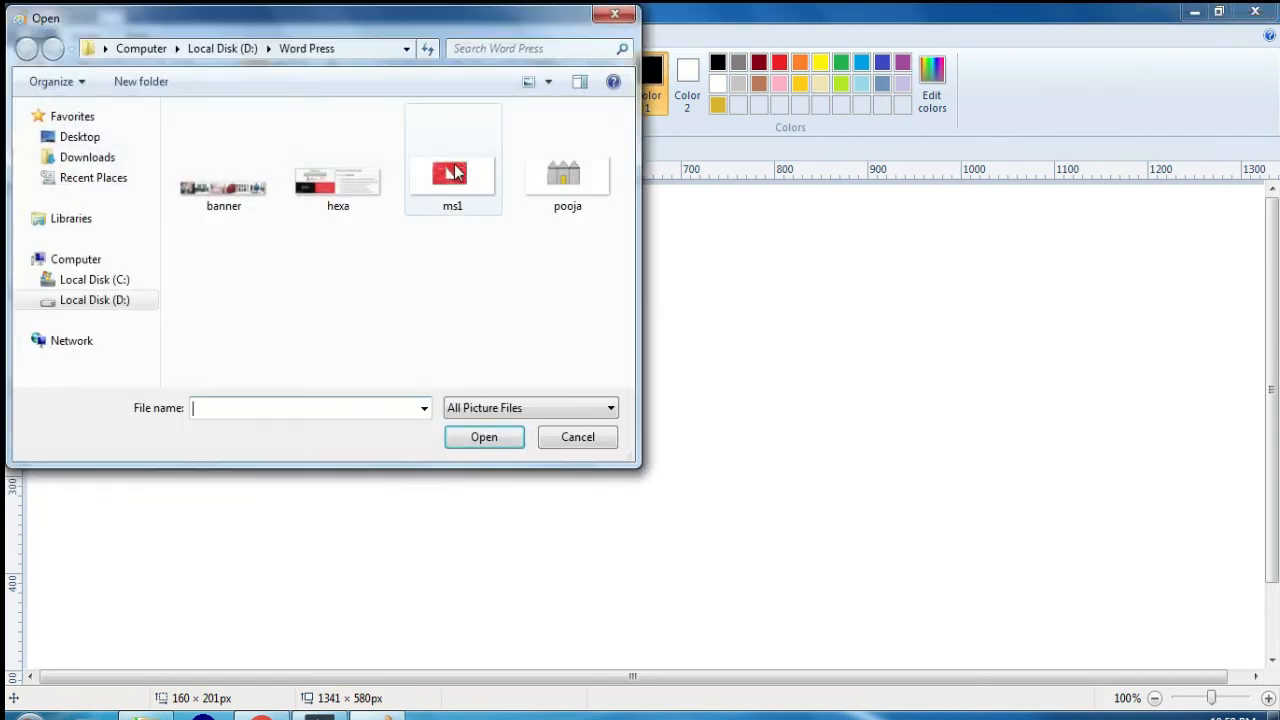
click(452, 178)
click(484, 437)
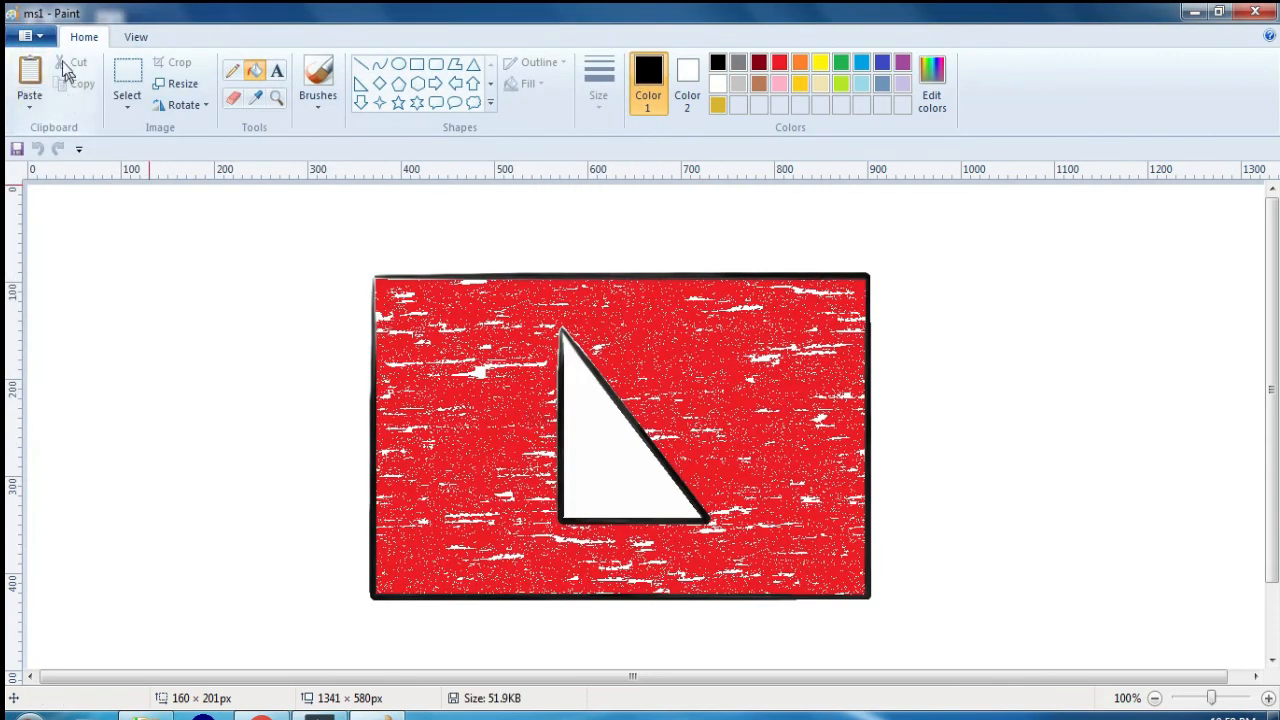
Step: Replace the open ms1 picture with a new blank picture
click(30, 36)
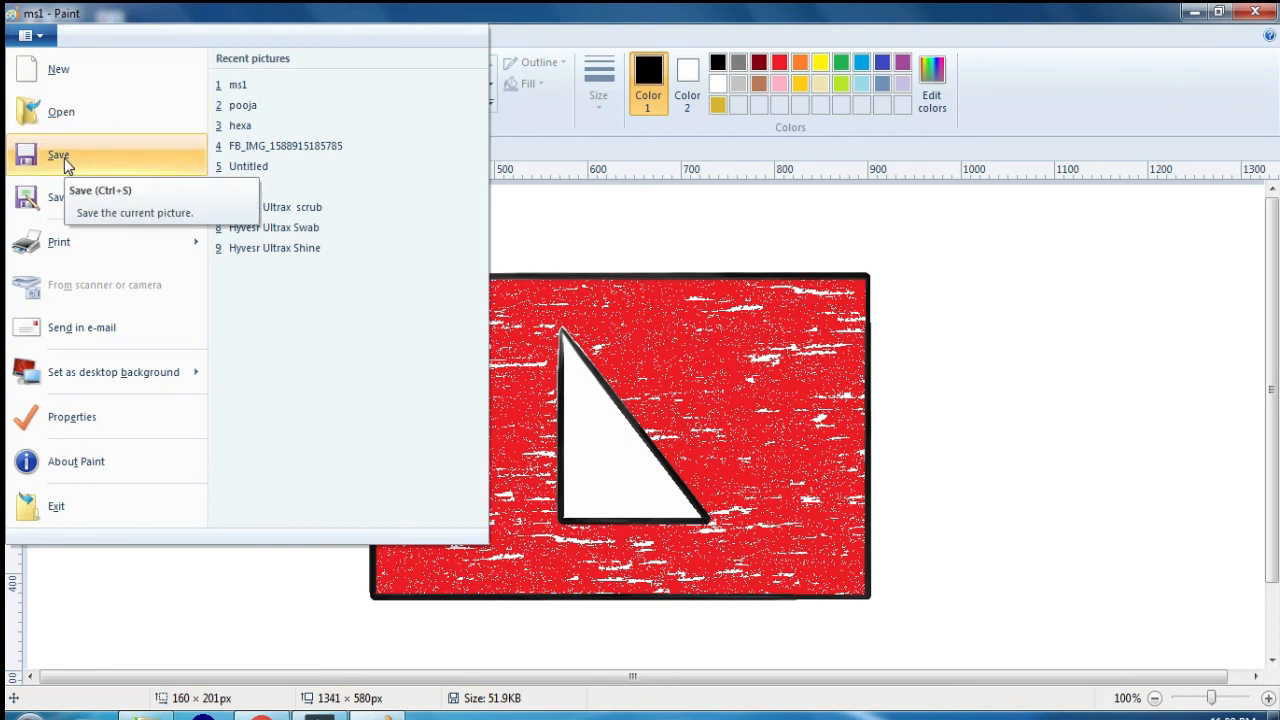
click(903, 274)
click(45, 36)
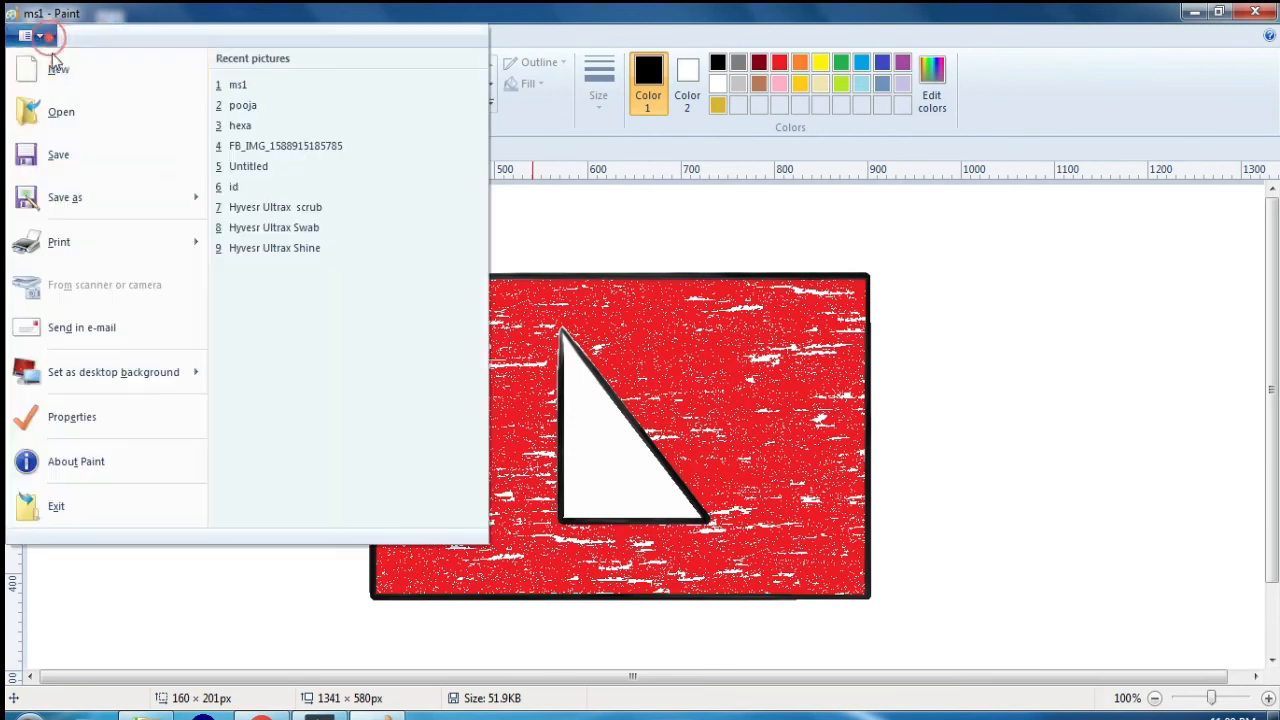
click(56, 66)
Step: Draw an ellipse of about 519 × 299 px in the middle of the blank canvas and fill it with black
click(398, 64)
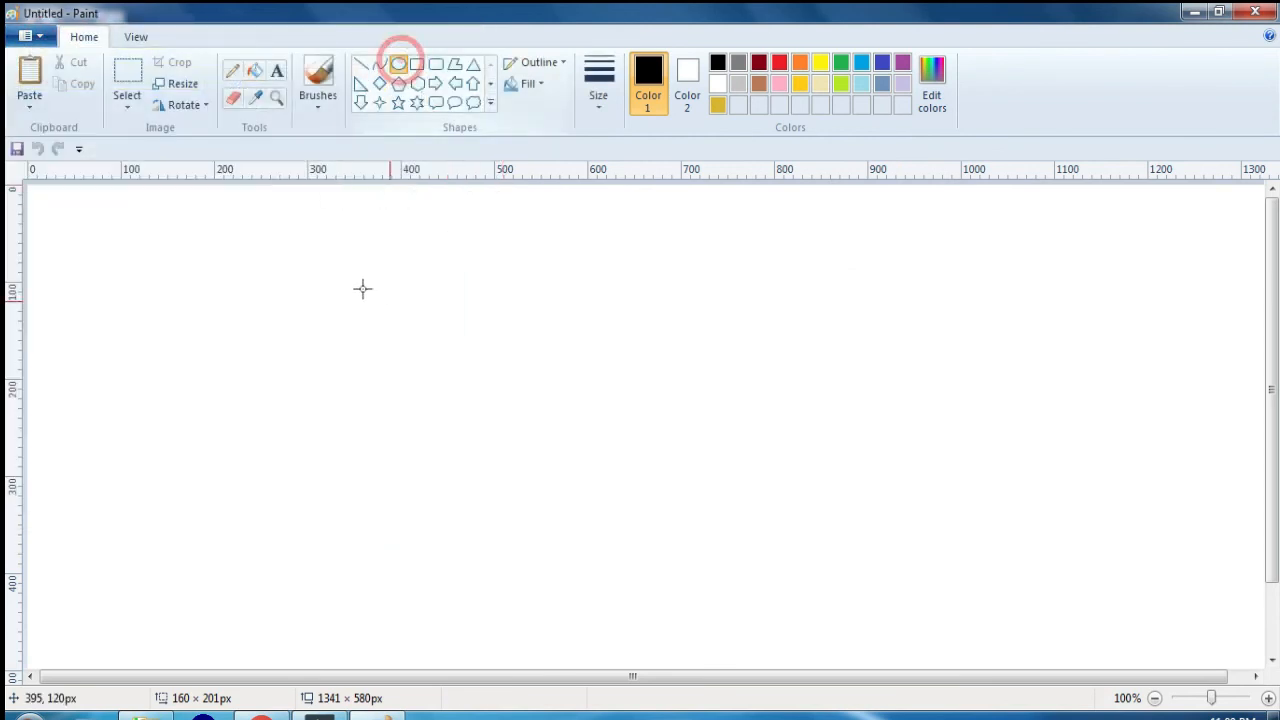
drag(362, 289, 848, 580)
click(251, 70)
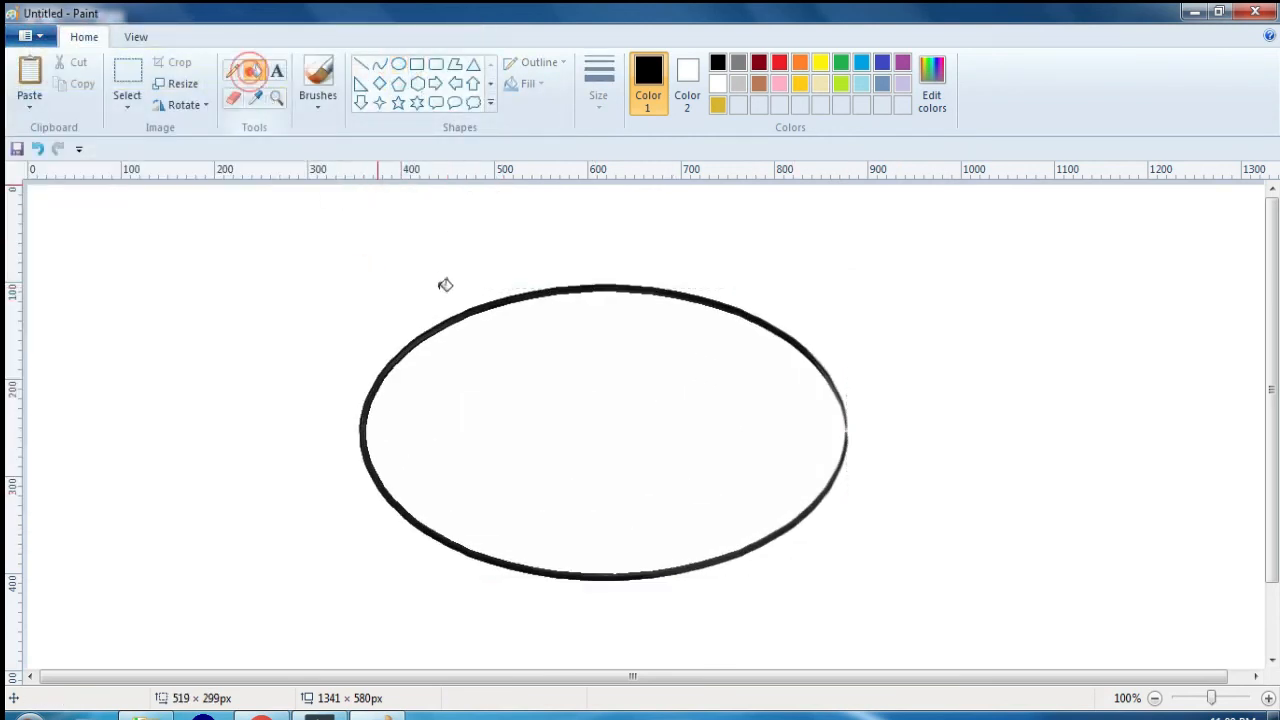
click(531, 366)
Step: Save the black ellipse picture as a PNG file named 23 directly on Local Disk (D:)
click(28, 36)
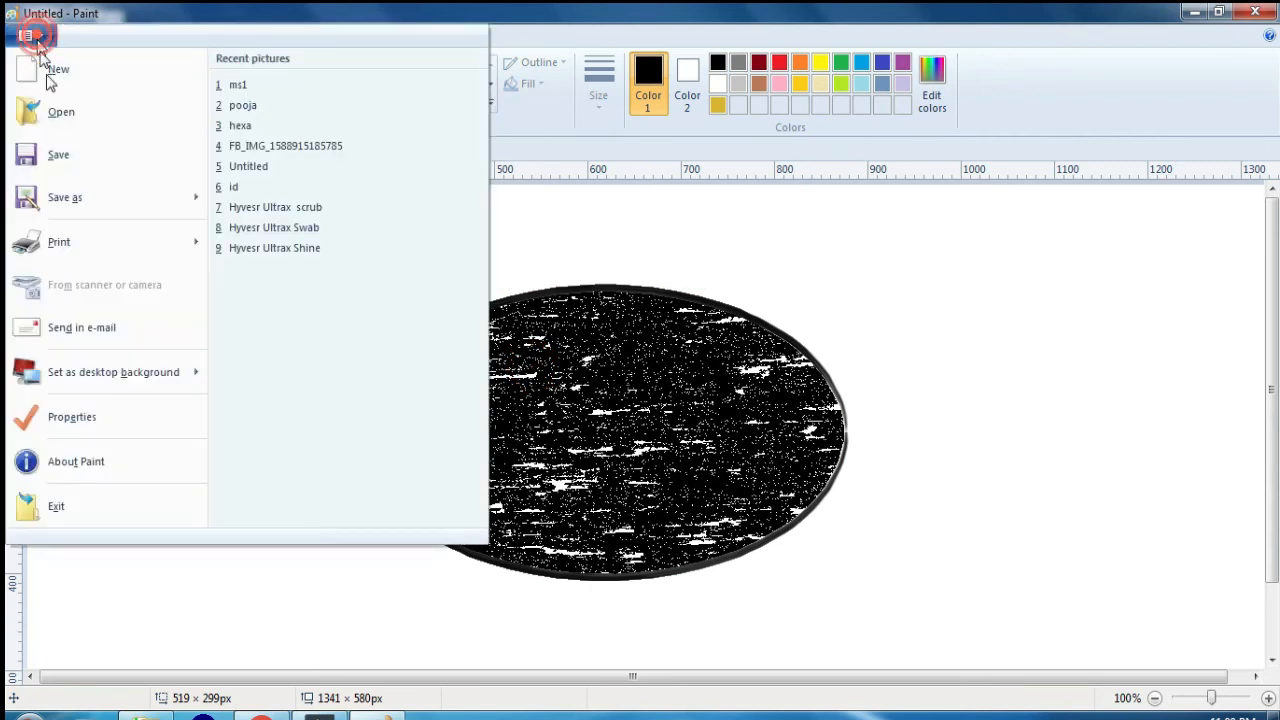
click(58, 158)
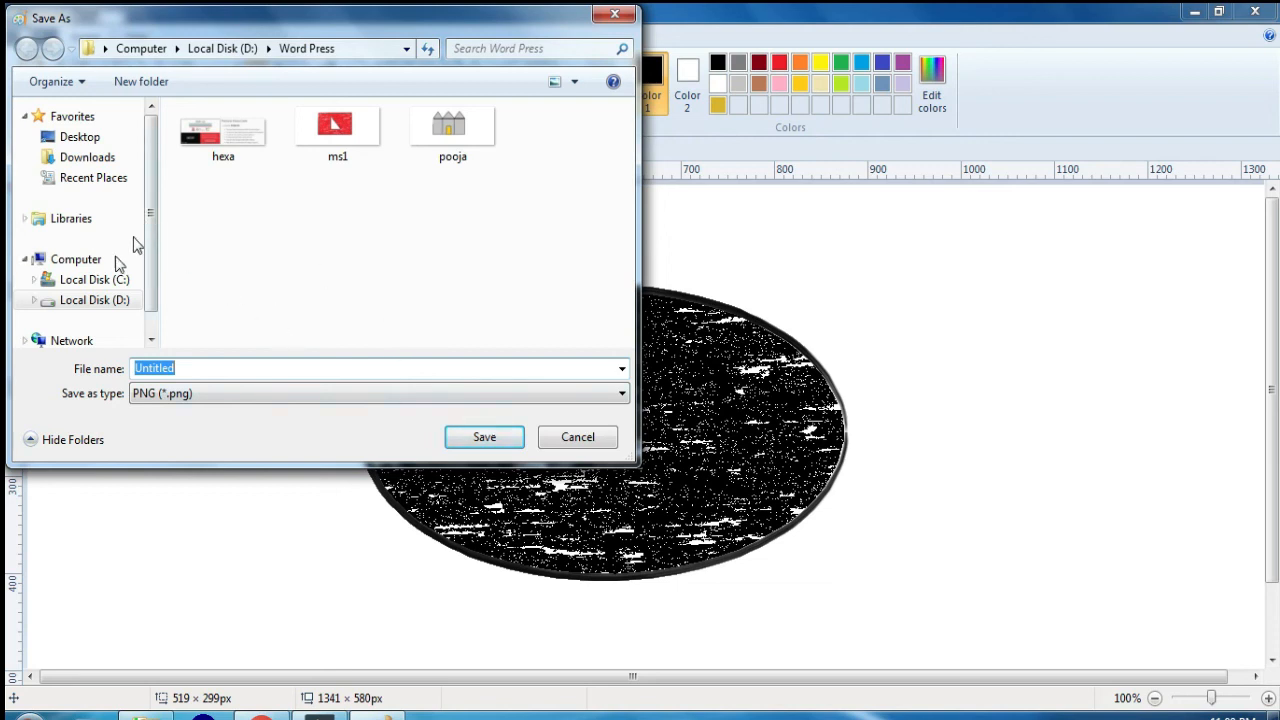
click(76, 260)
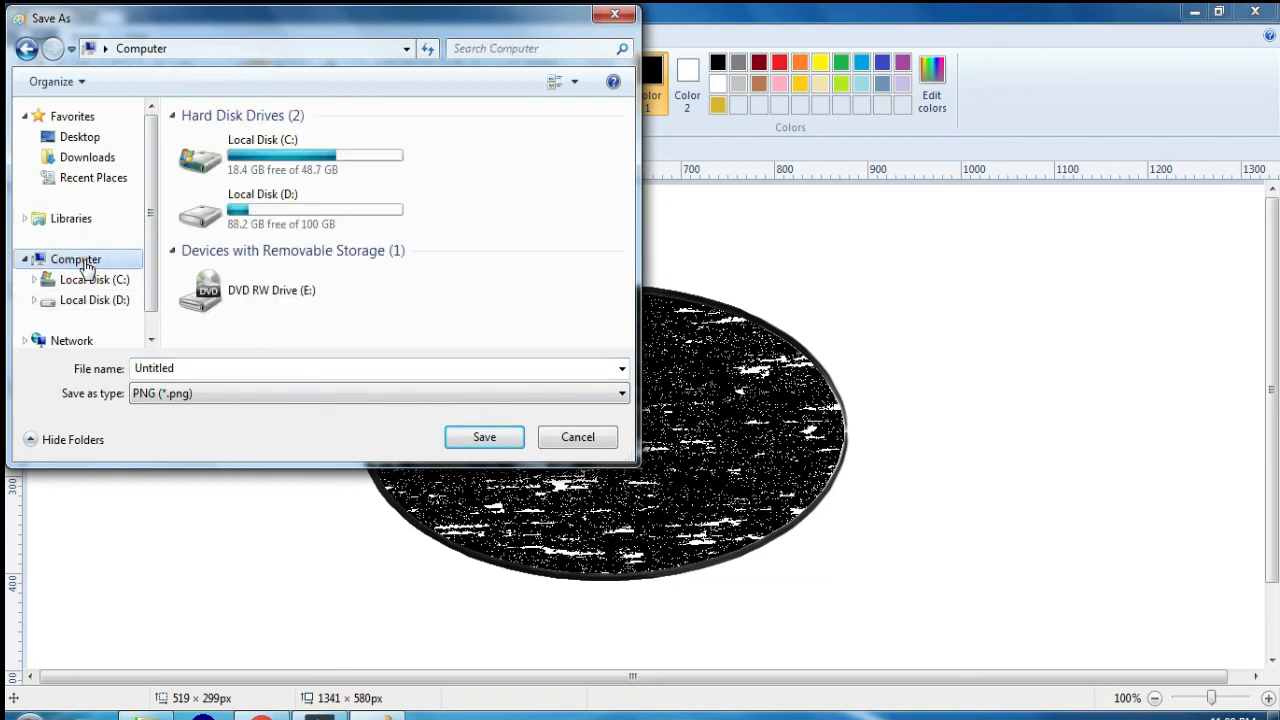
click(95, 279)
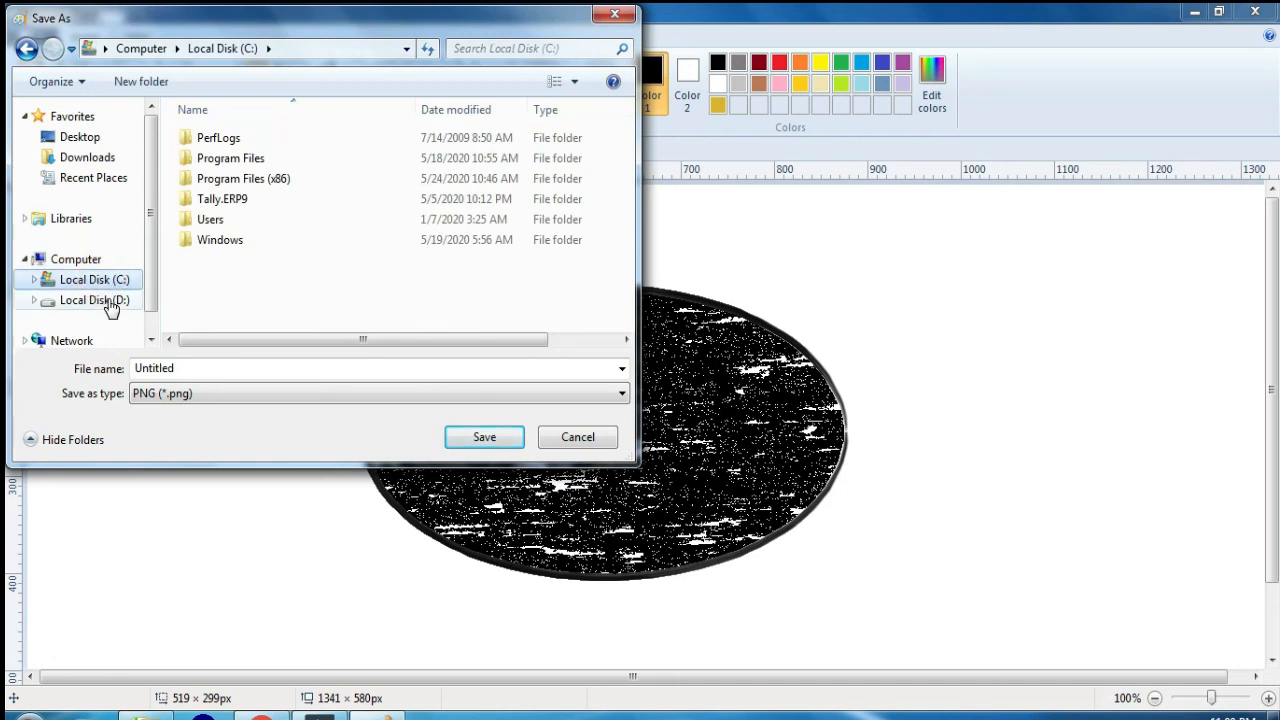
click(108, 301)
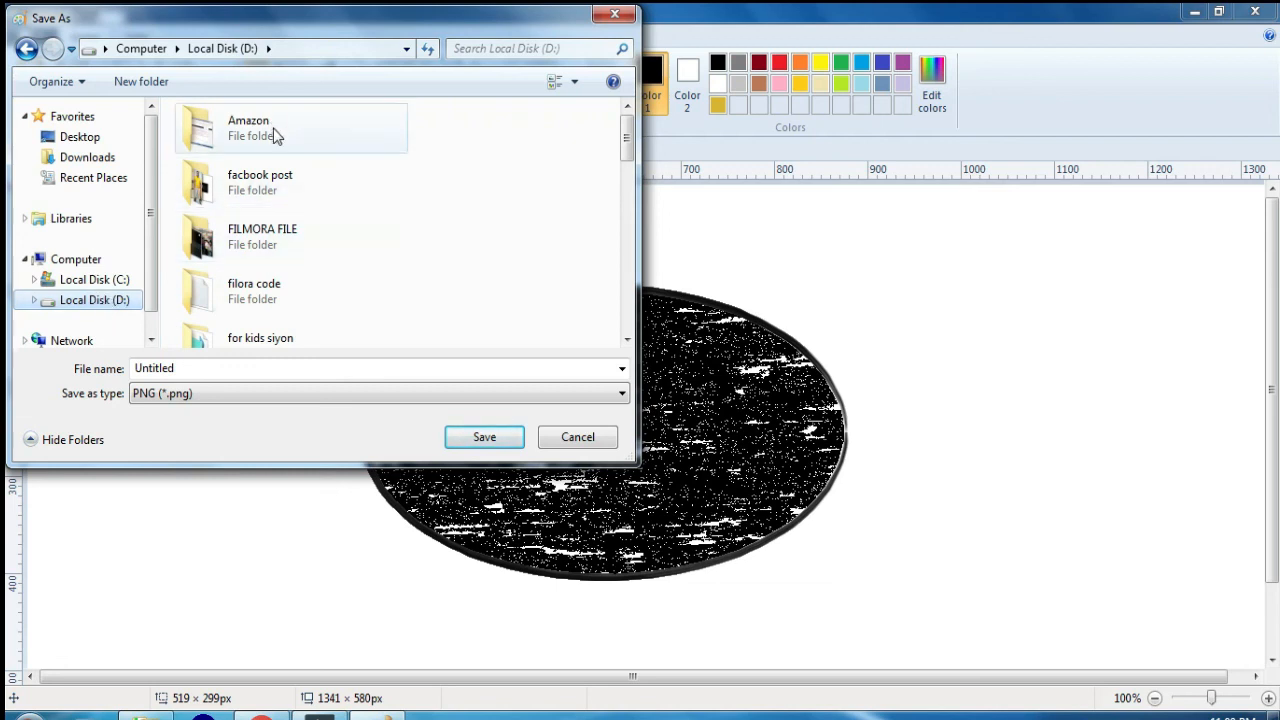
mouse_move(622, 140)
mouse_down()
mouse_move(608, 300)
mouse_move(609, 130)
mouse_up()
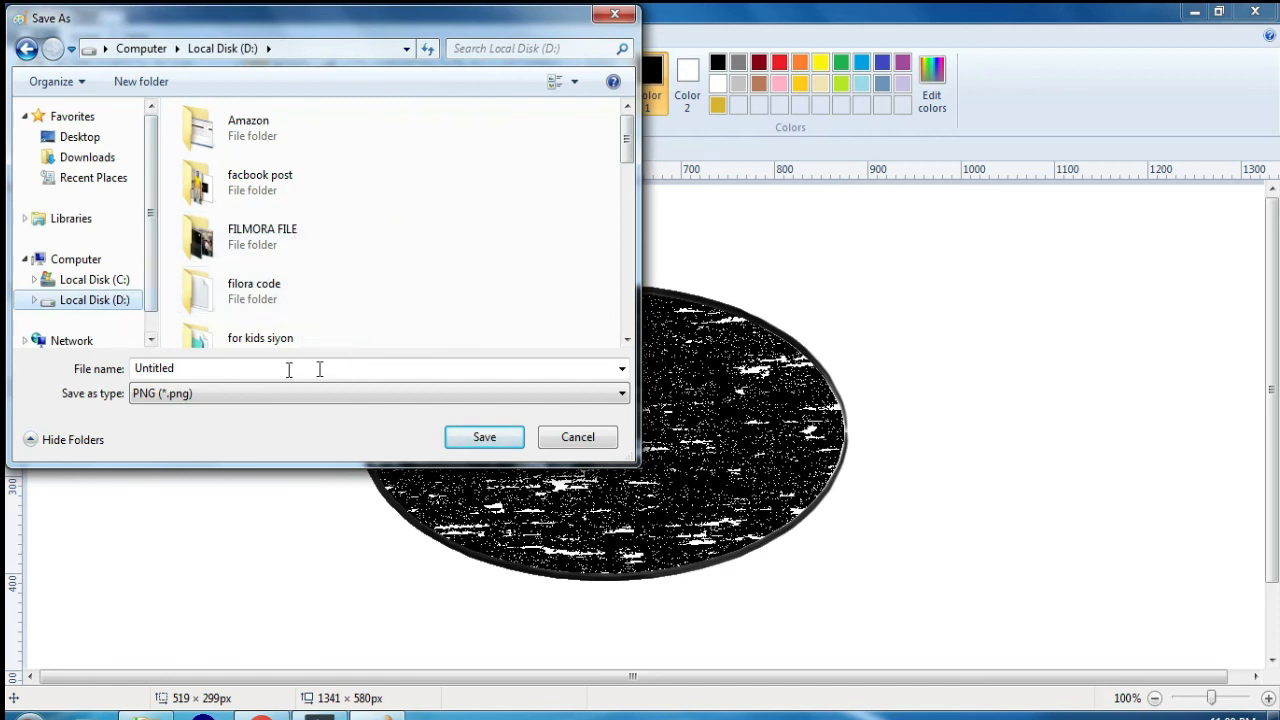
double_click(235, 368)
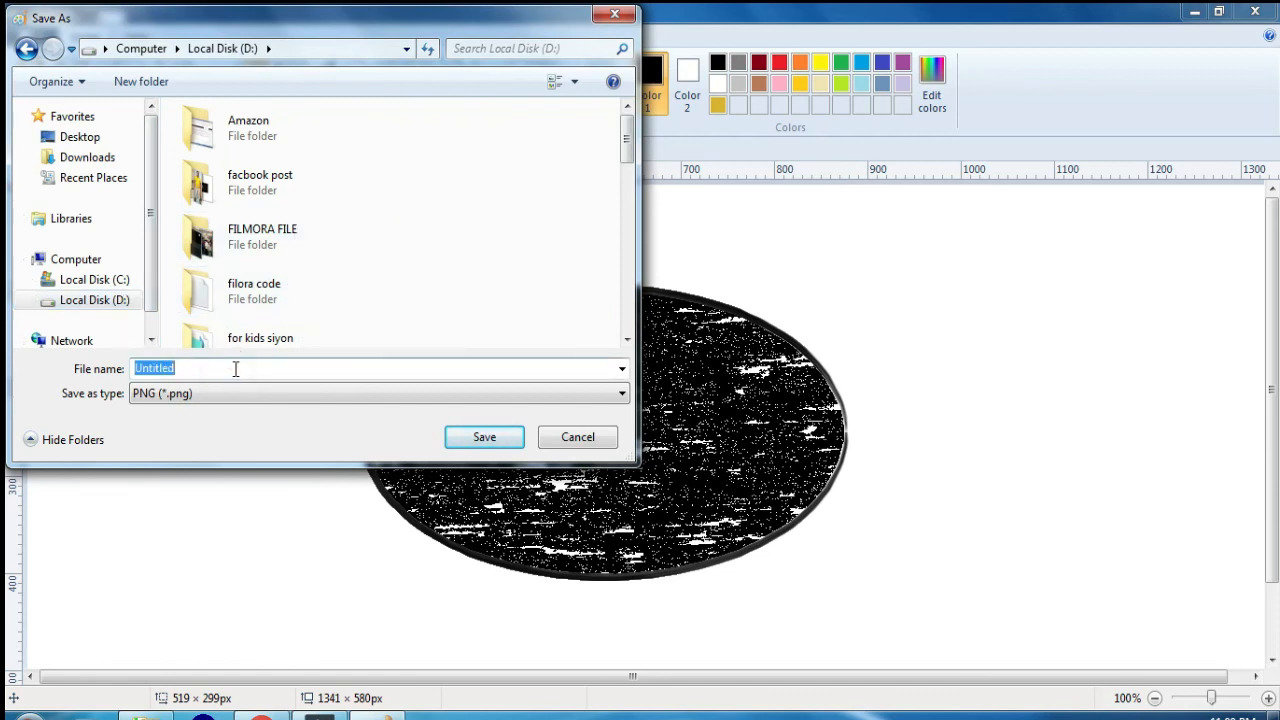
text(23)
key(Return)
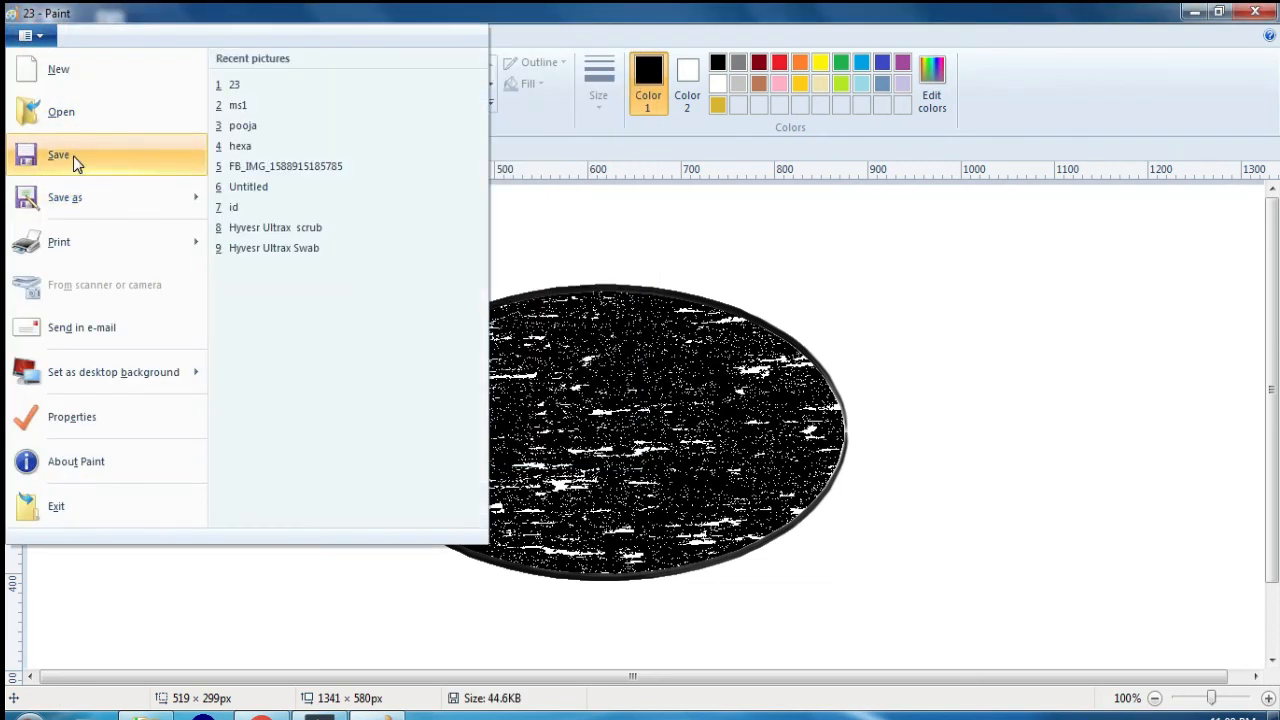
Step: Open the recent picture ms1 and save it again under its existing name
click(257, 104)
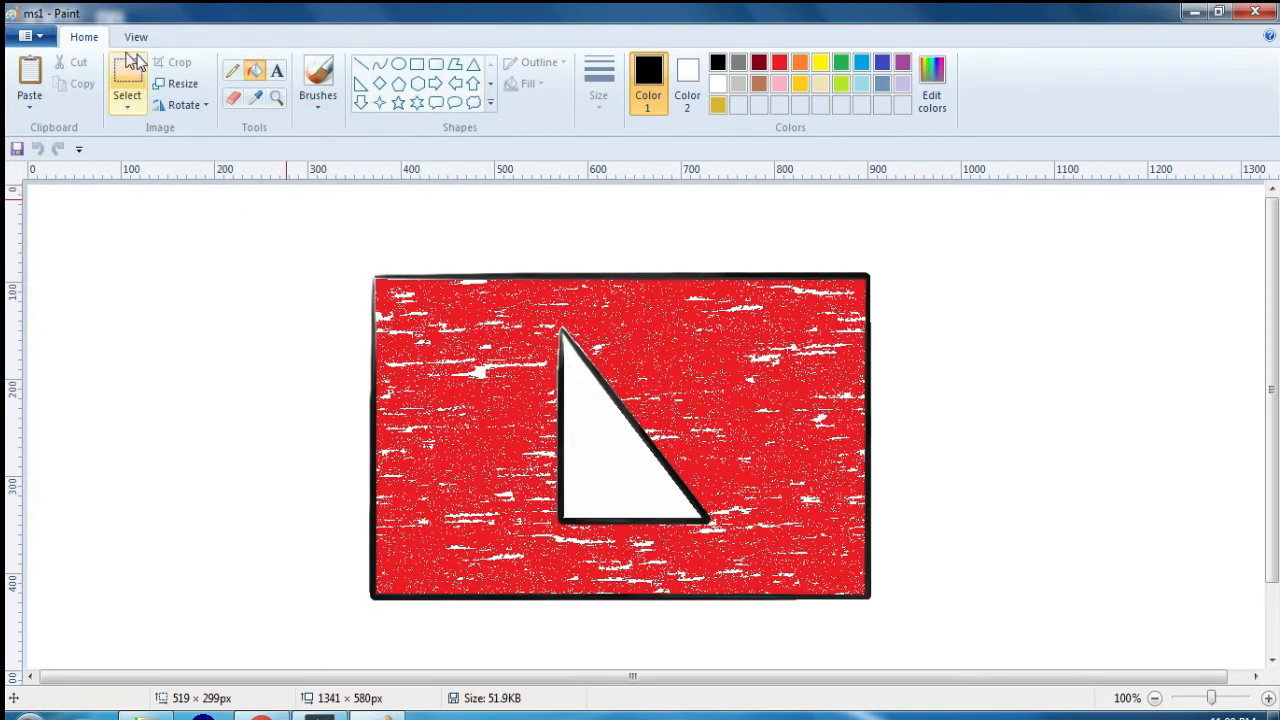
click(29, 36)
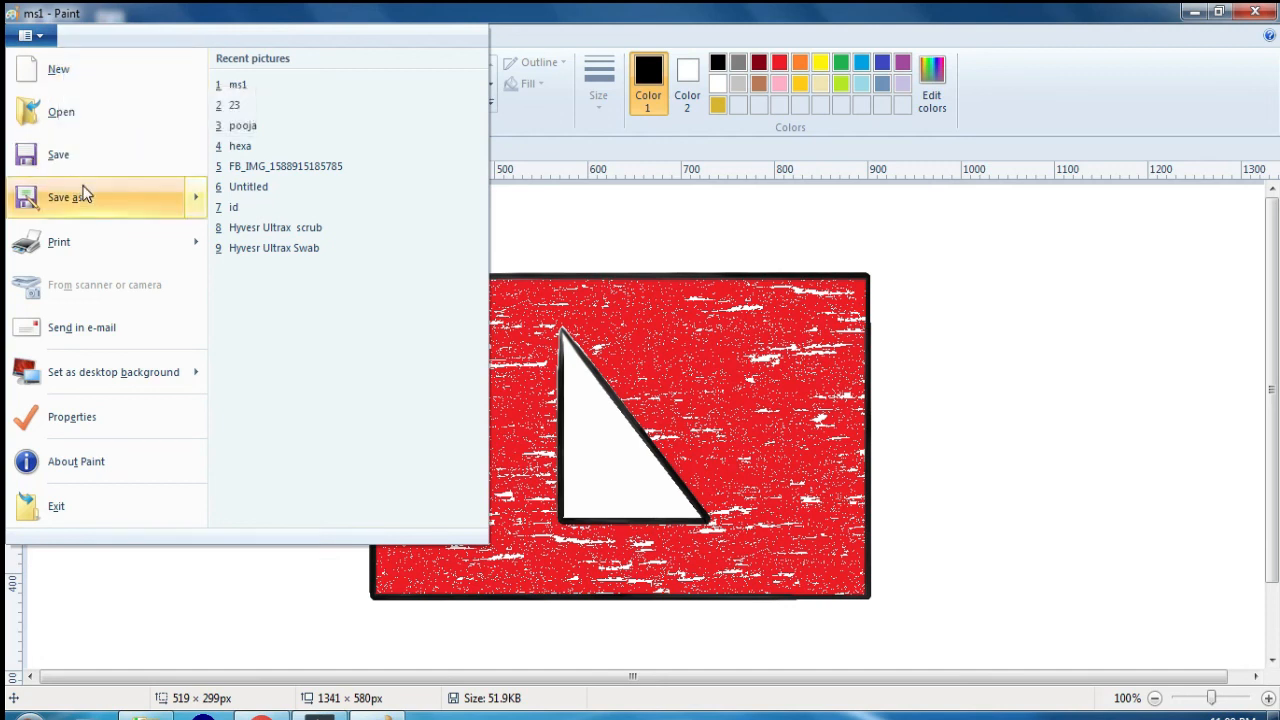
mouse_move(84, 193)
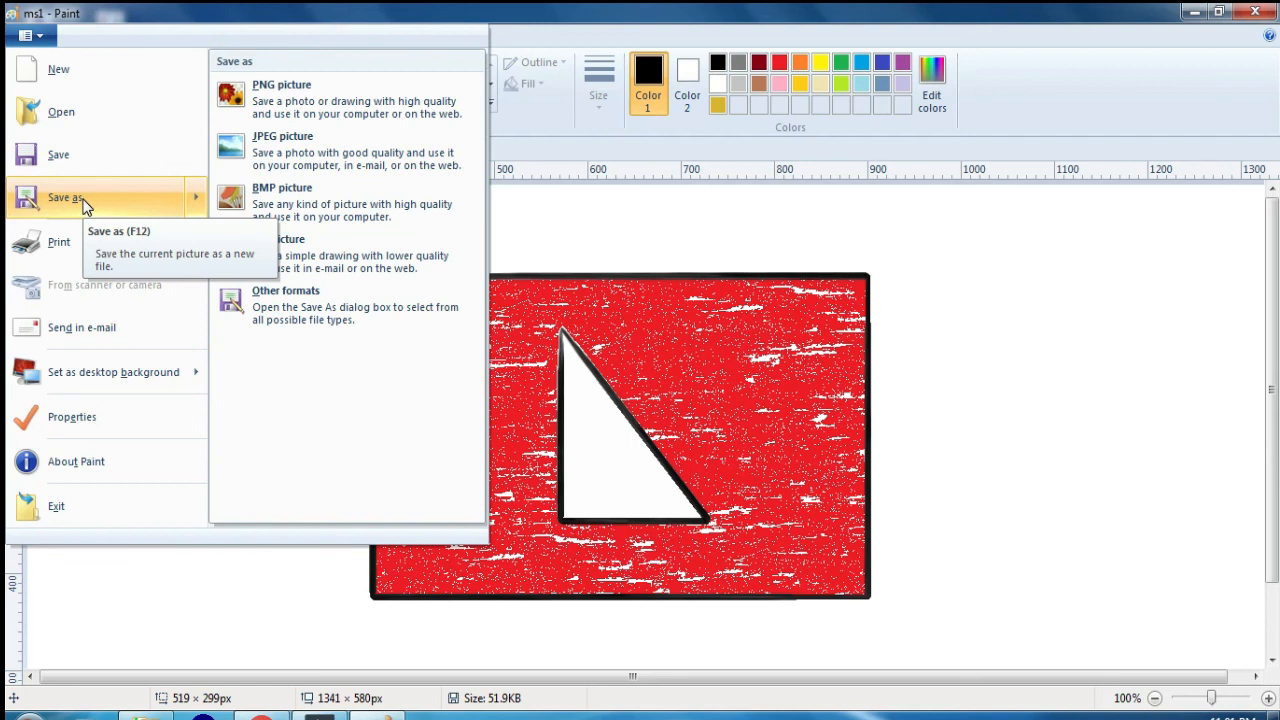
click(84, 200)
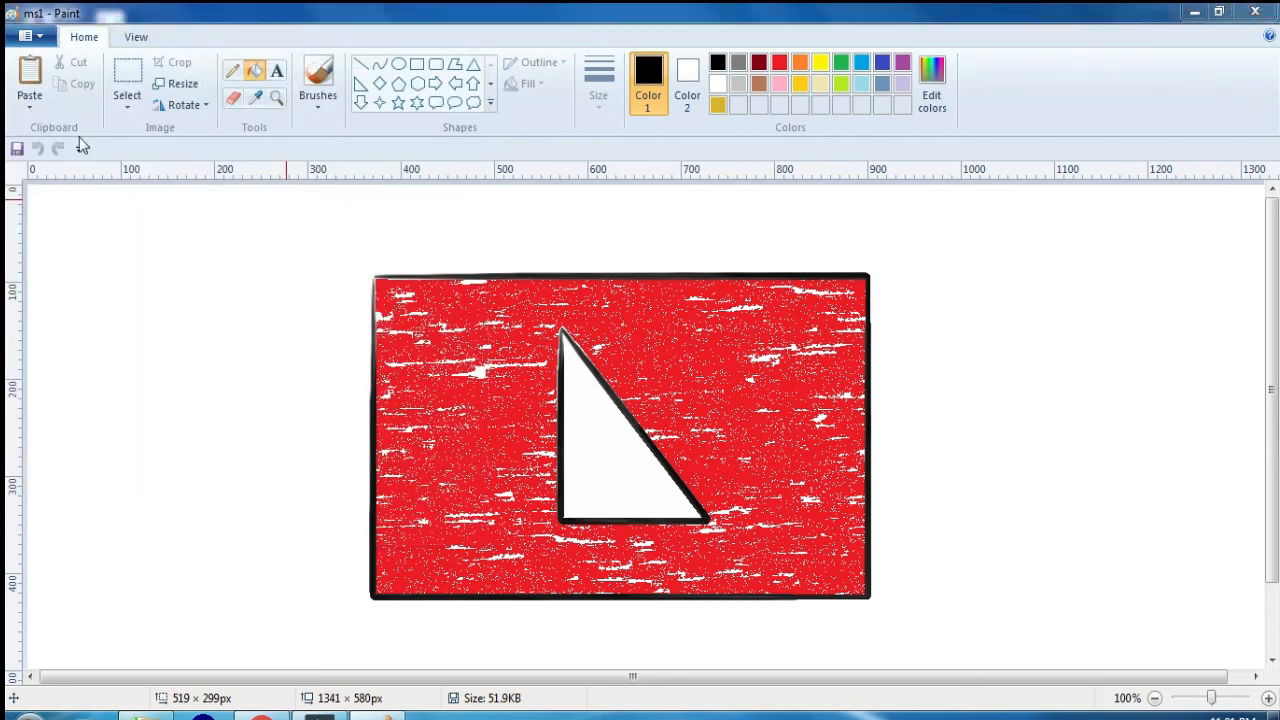
click(615, 14)
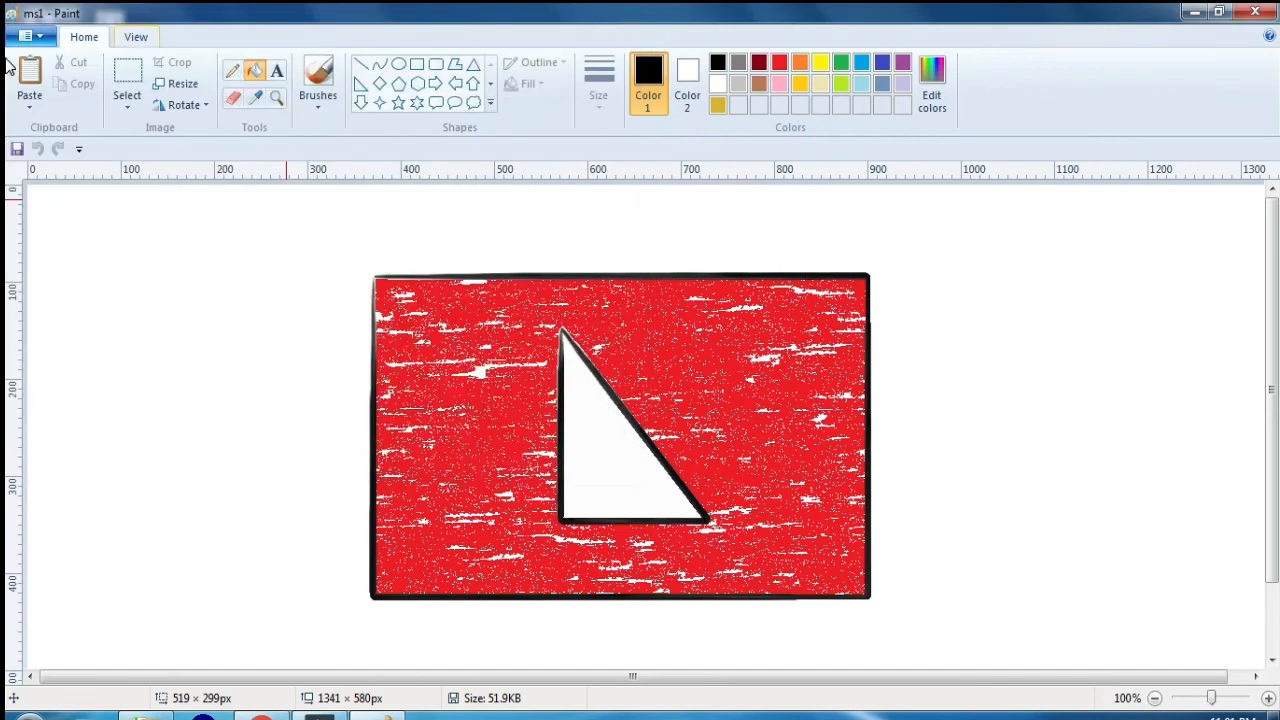
click(42, 34)
click(64, 163)
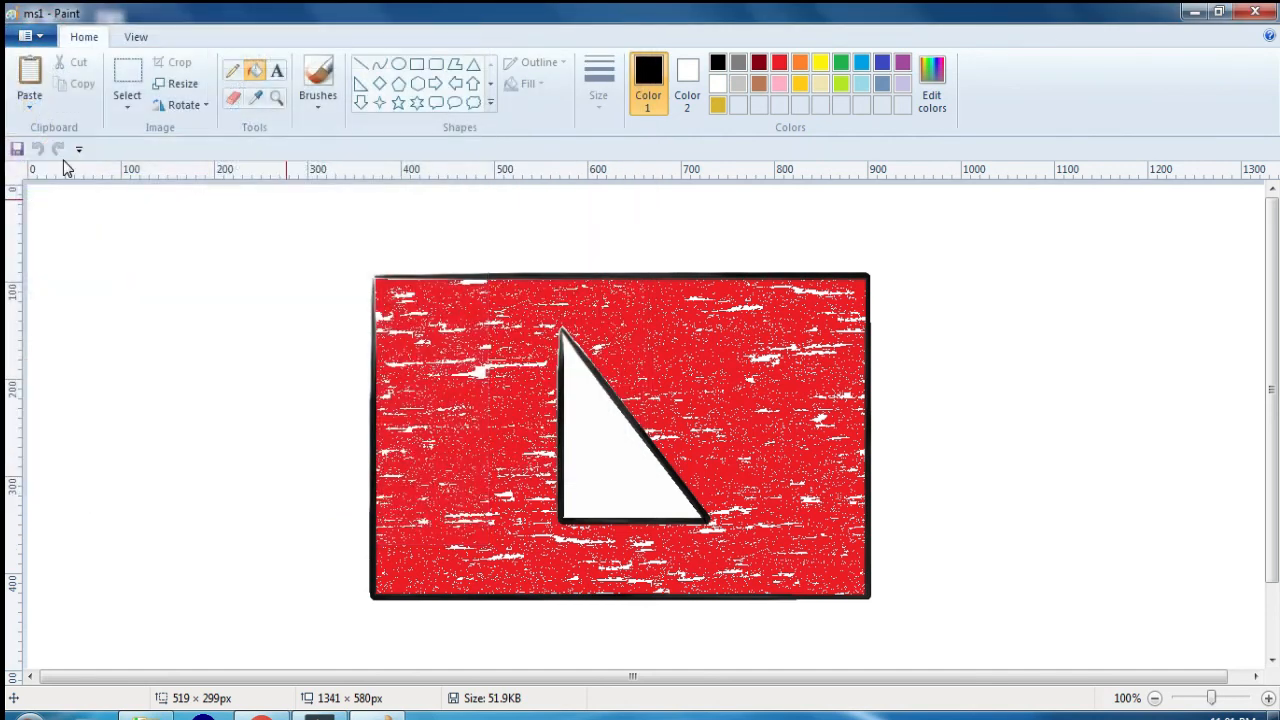
Step: Save a copy of the ms1 picture as the PNG file msd in the Word Press folder
click(40, 35)
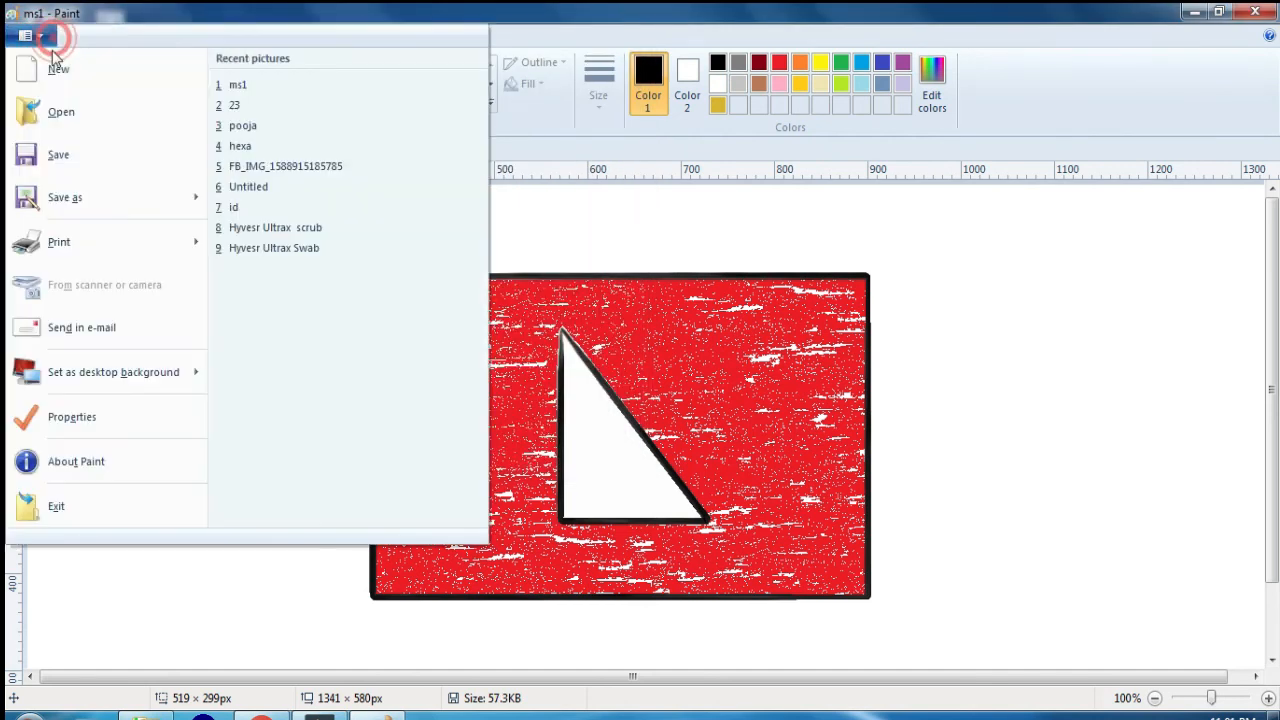
click(66, 197)
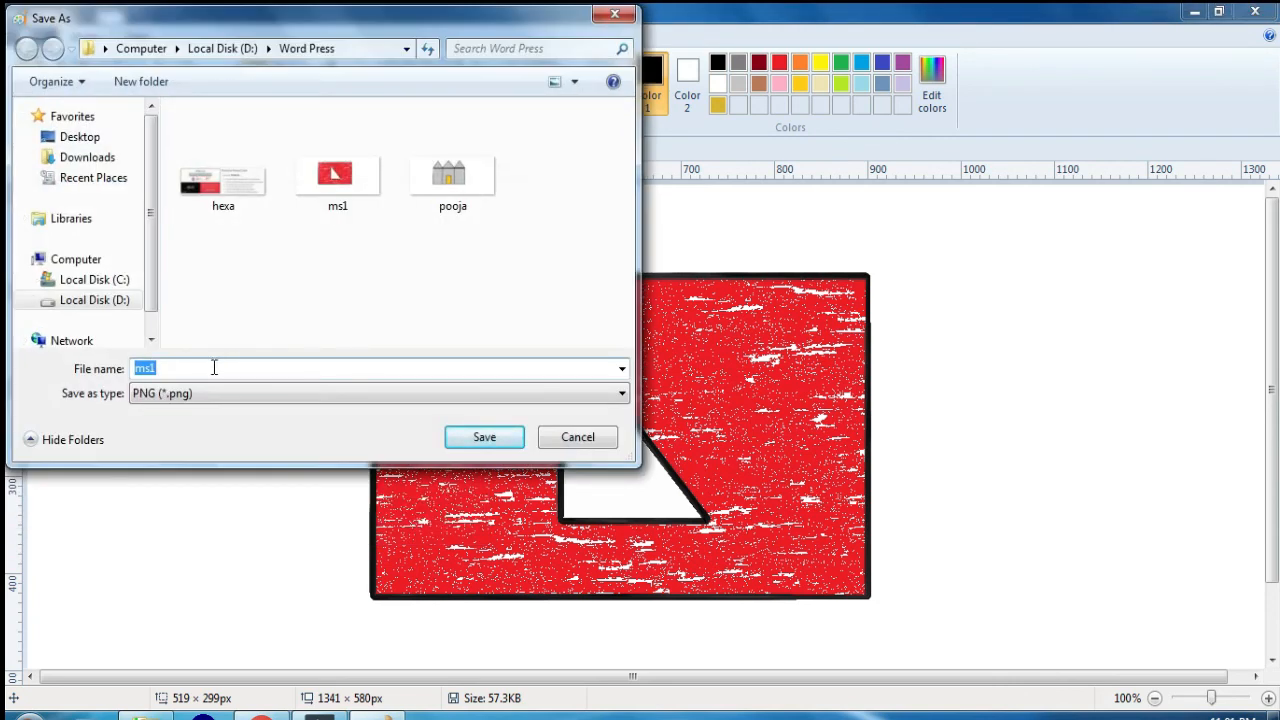
text(m)
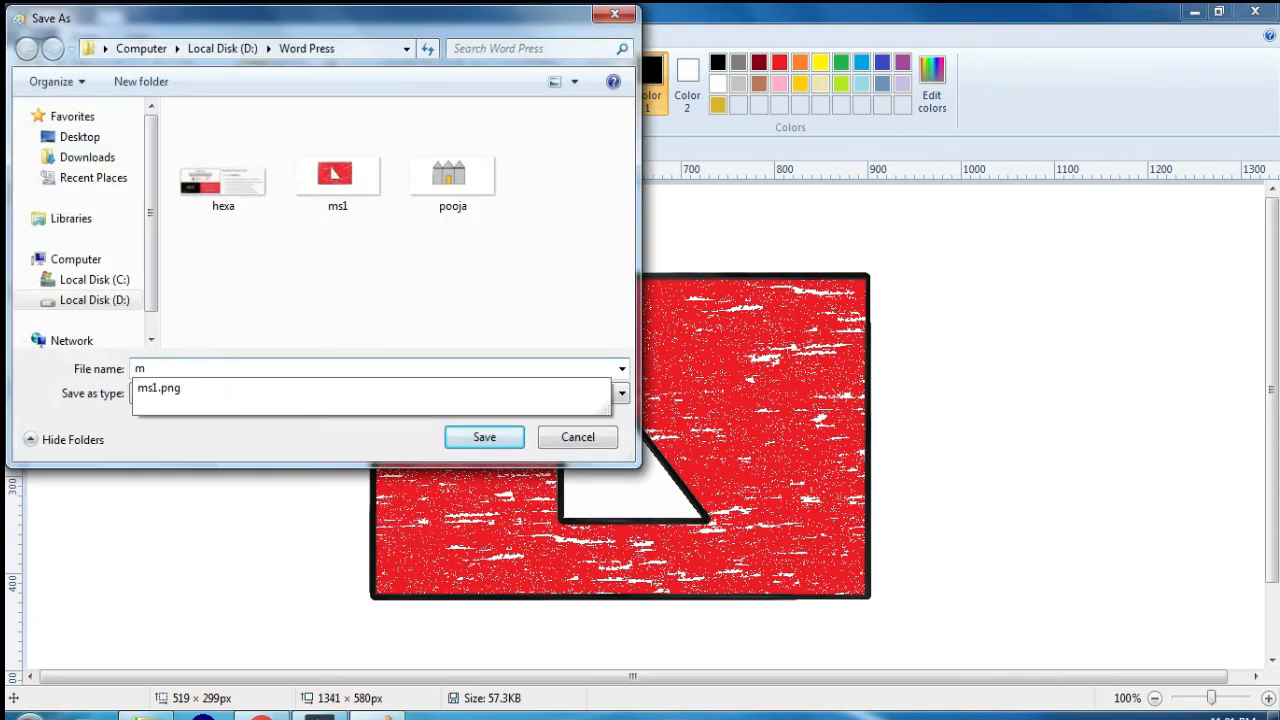
text(sd)
click(488, 437)
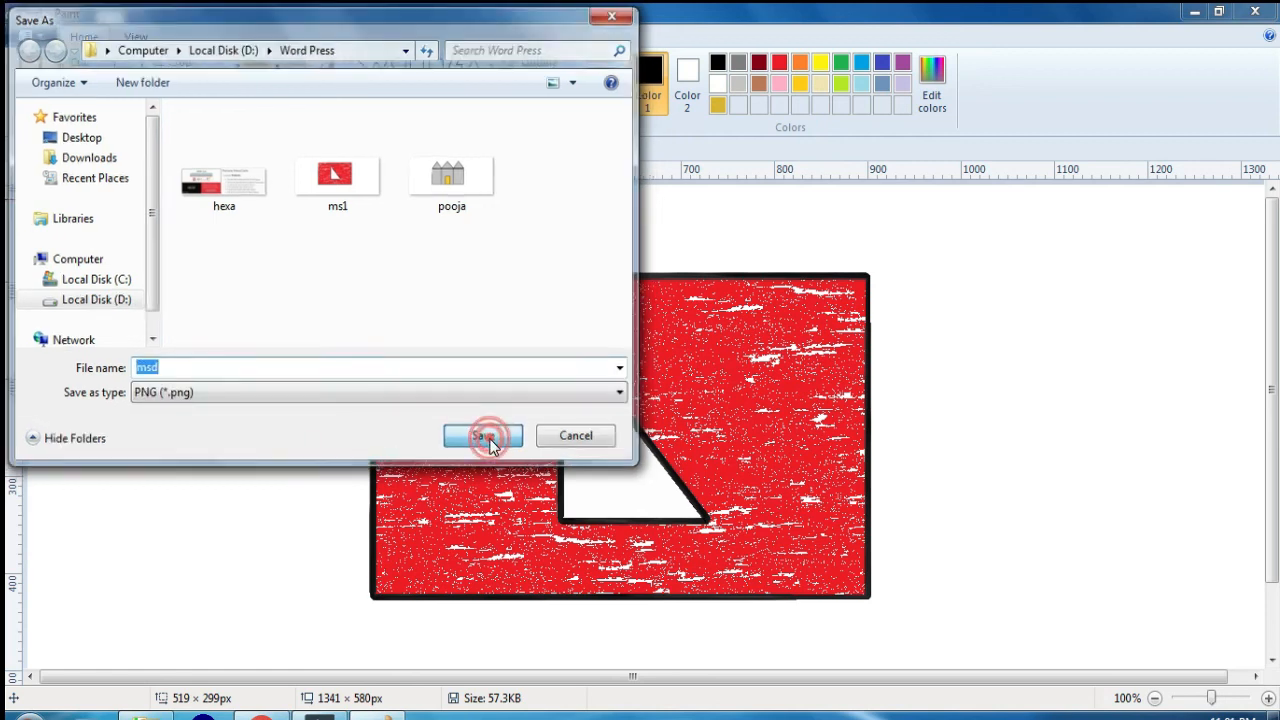
Step: Open the msd picture from the Word Press folder
click(28, 36)
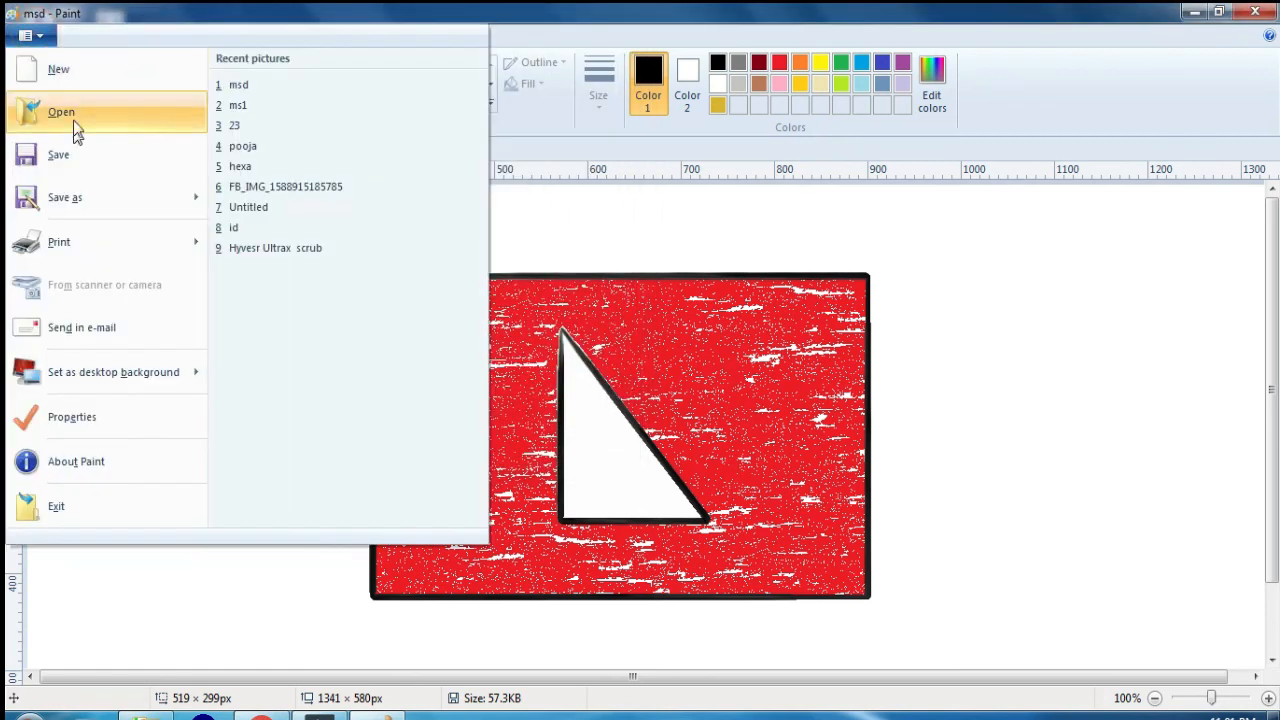
click(73, 120)
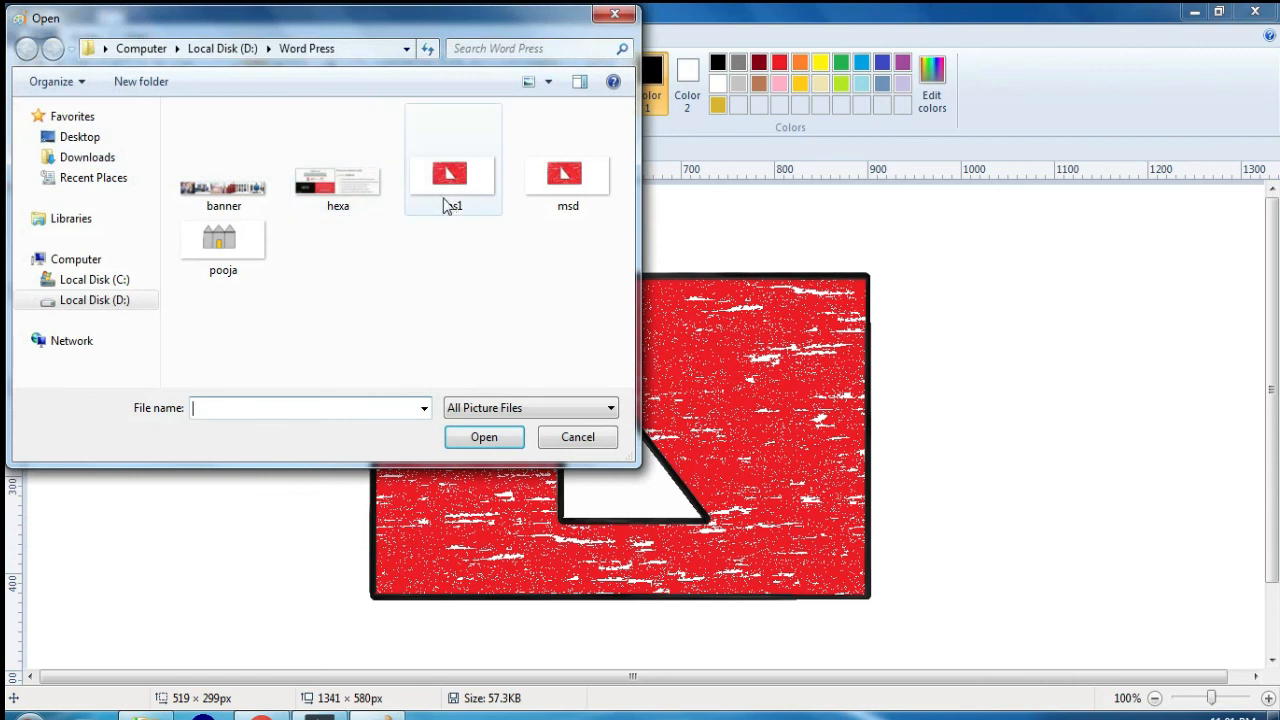
double_click(586, 214)
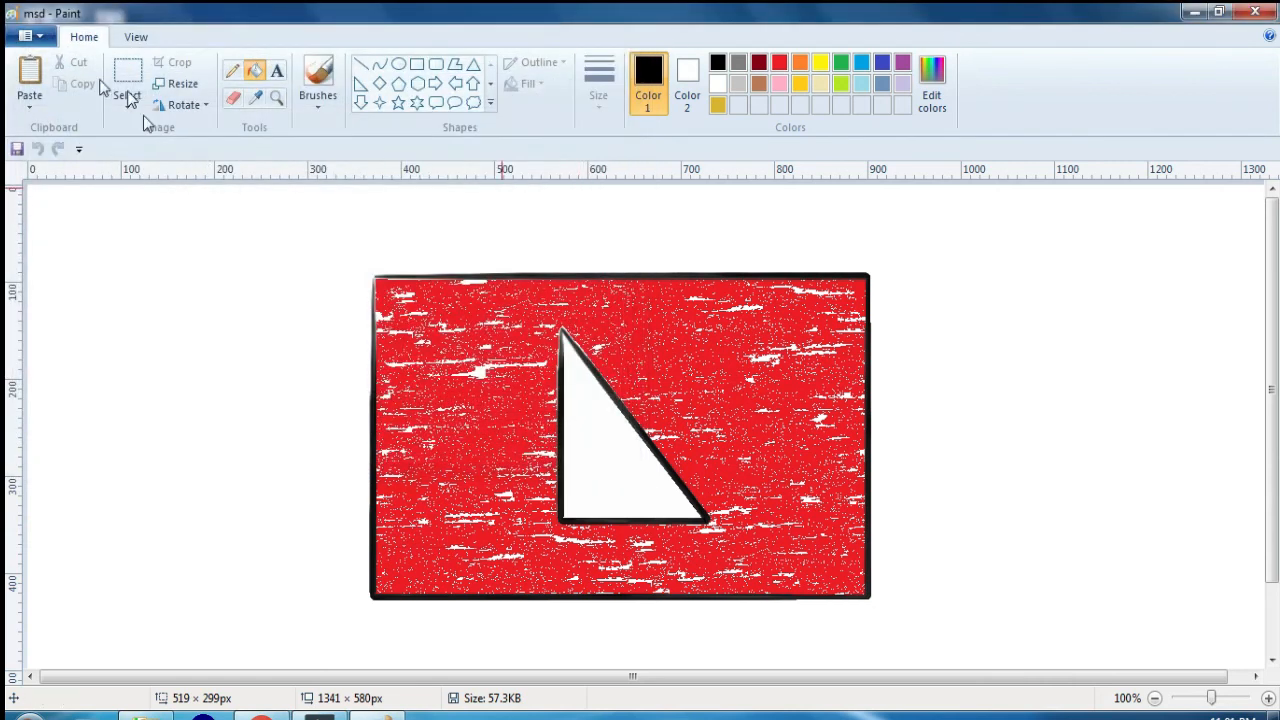
Step: Set the msd picture as the desktop background, check it on the desktop and return to Paint
click(42, 40)
mouse_move(76, 203)
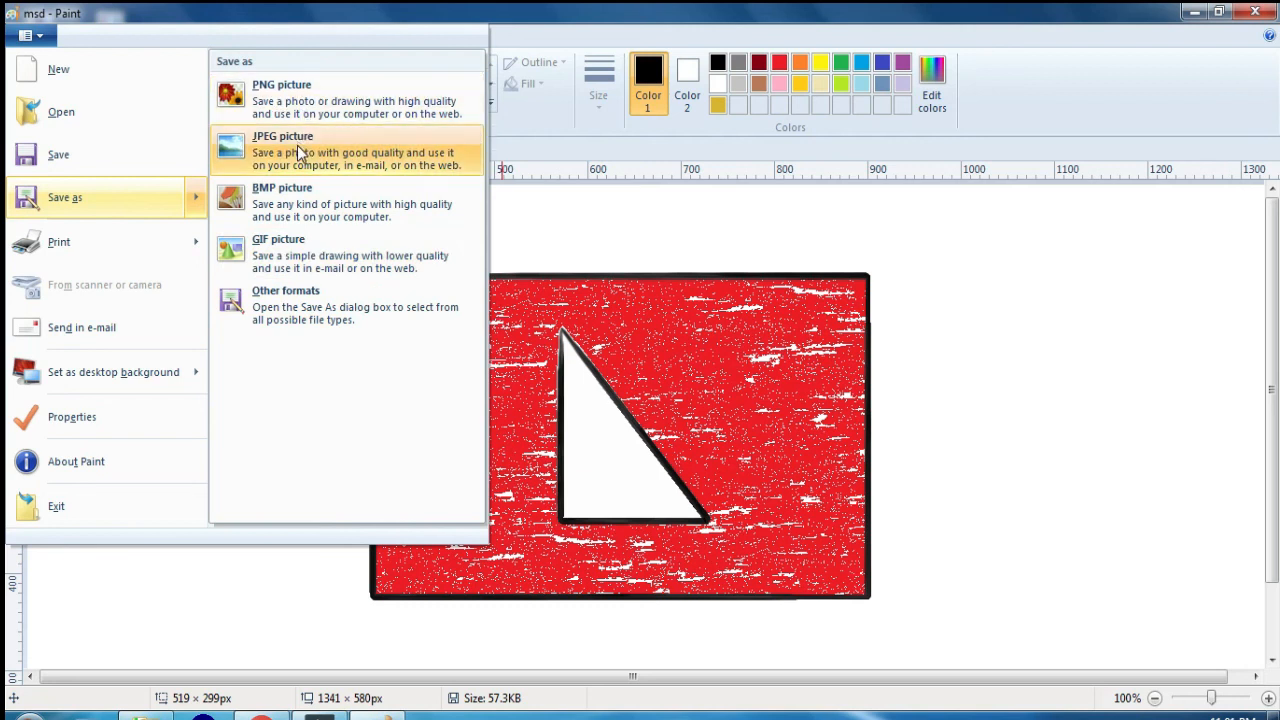
mouse_move(113, 251)
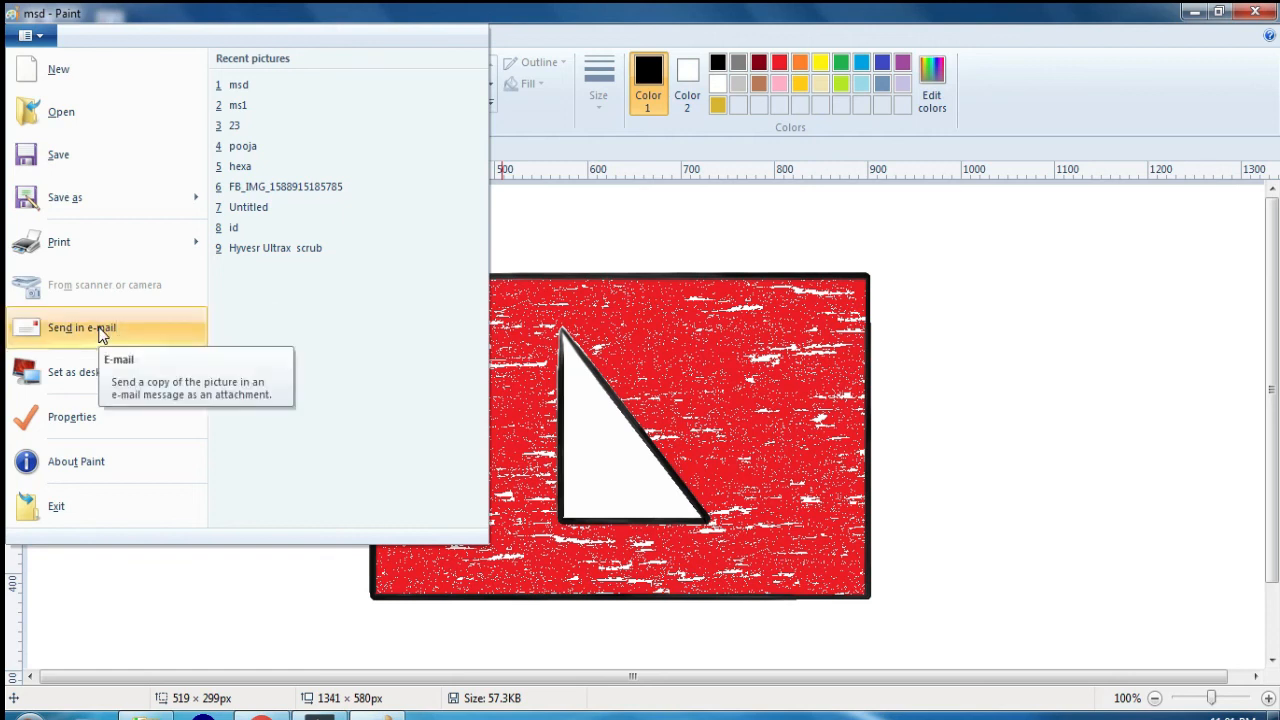
mouse_move(88, 388)
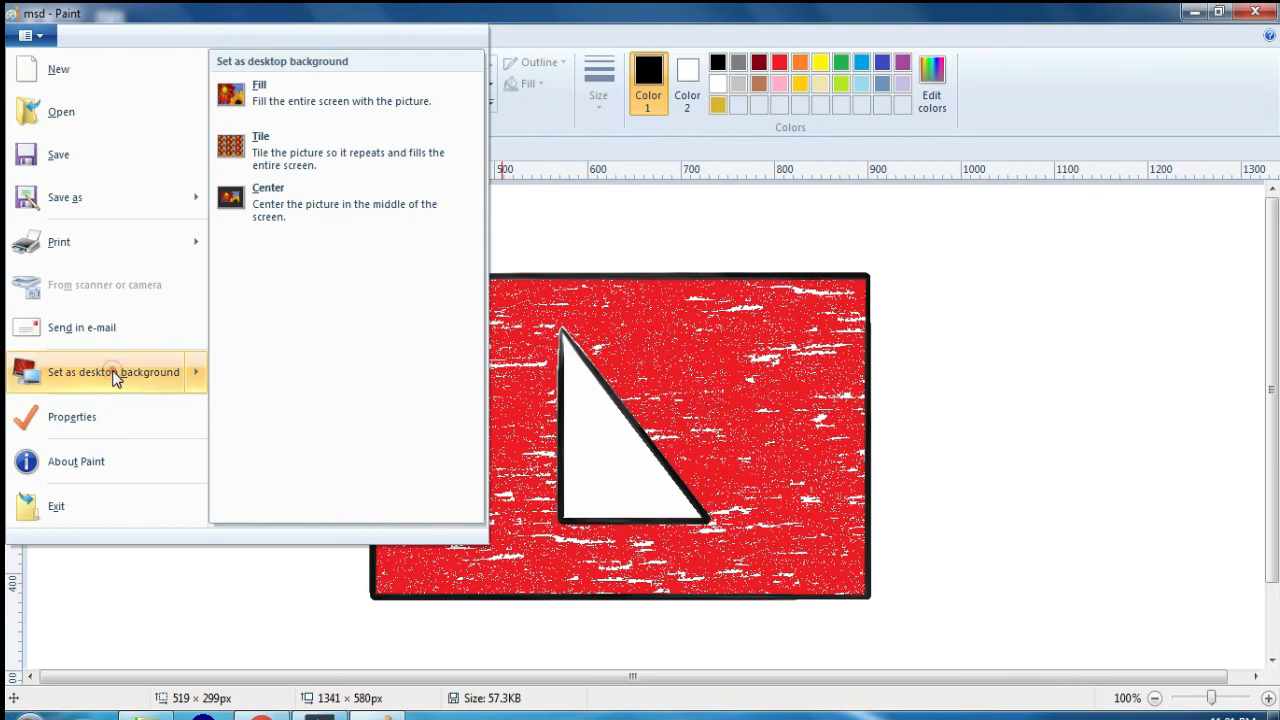
click(567, 338)
click(1192, 12)
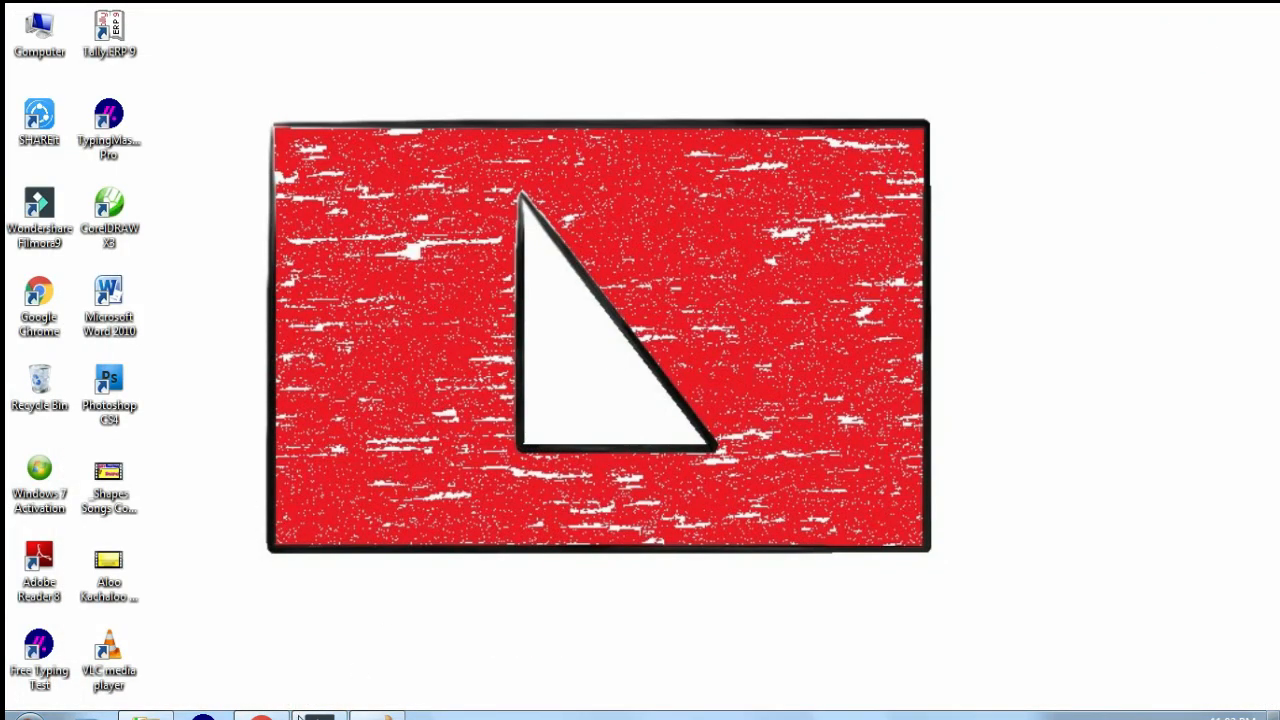
click(380, 712)
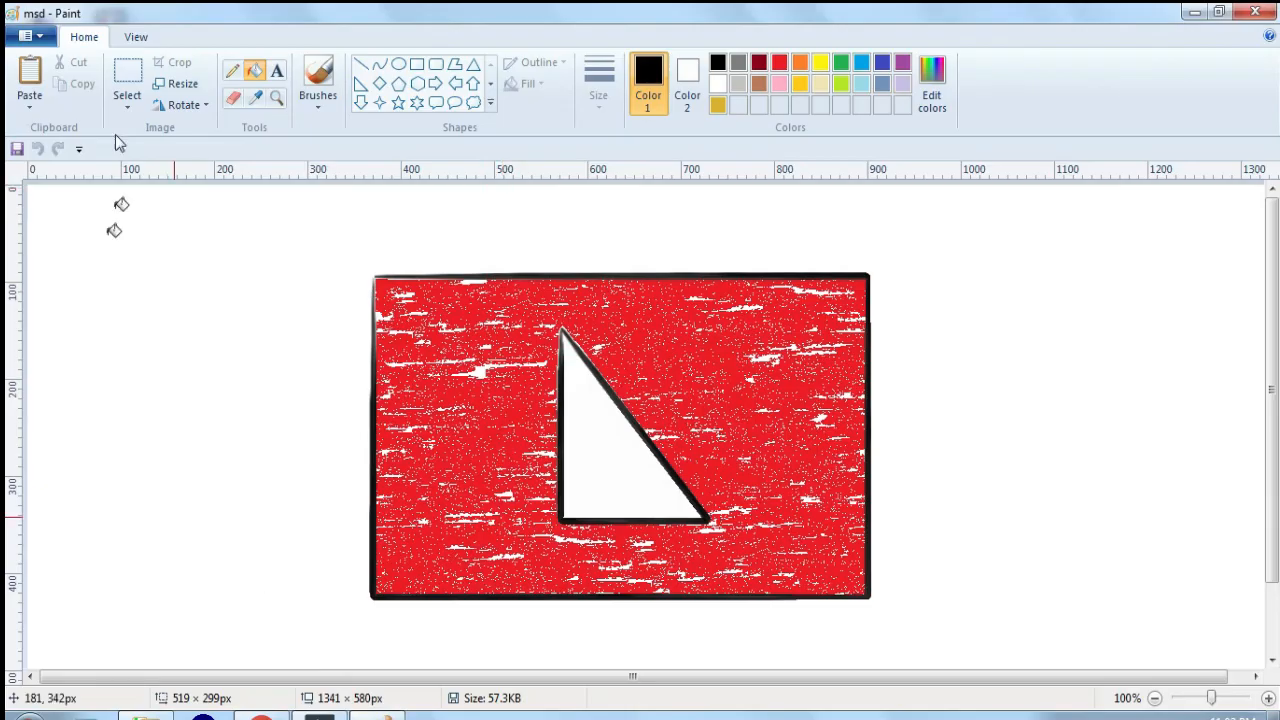
Step: Review the msd picture's image properties and close them without making changes
click(35, 35)
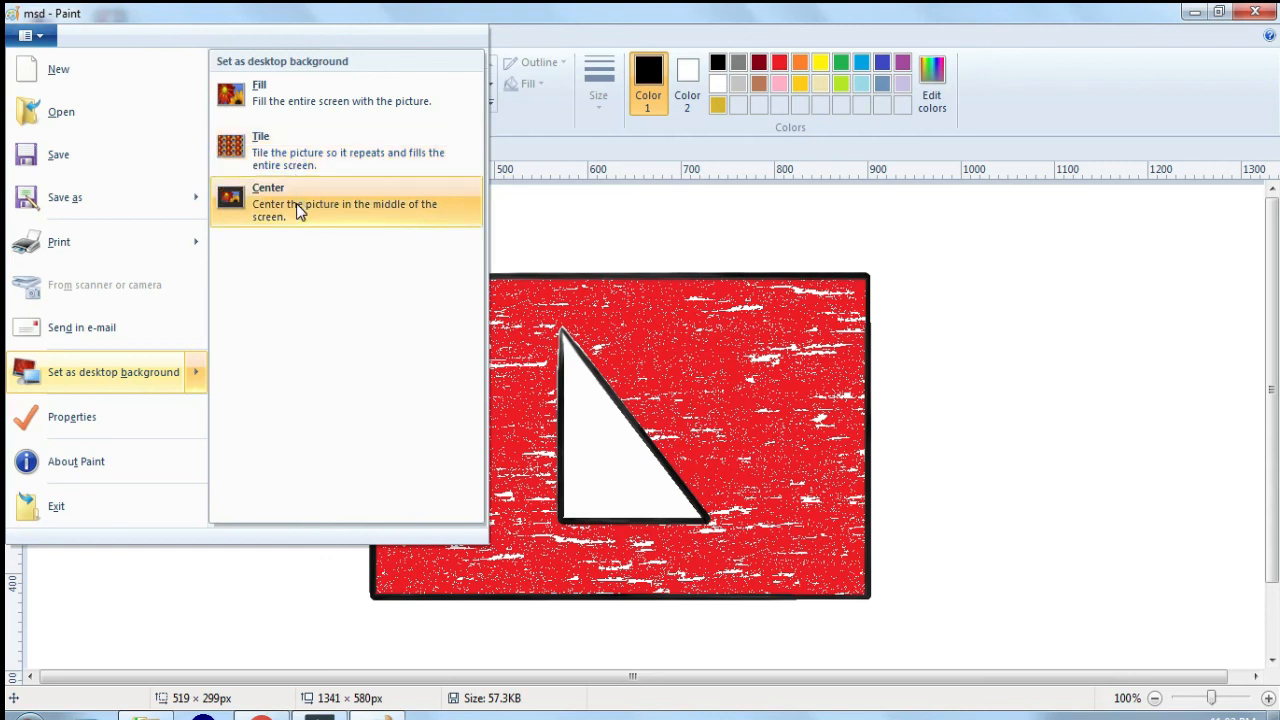
click(82, 421)
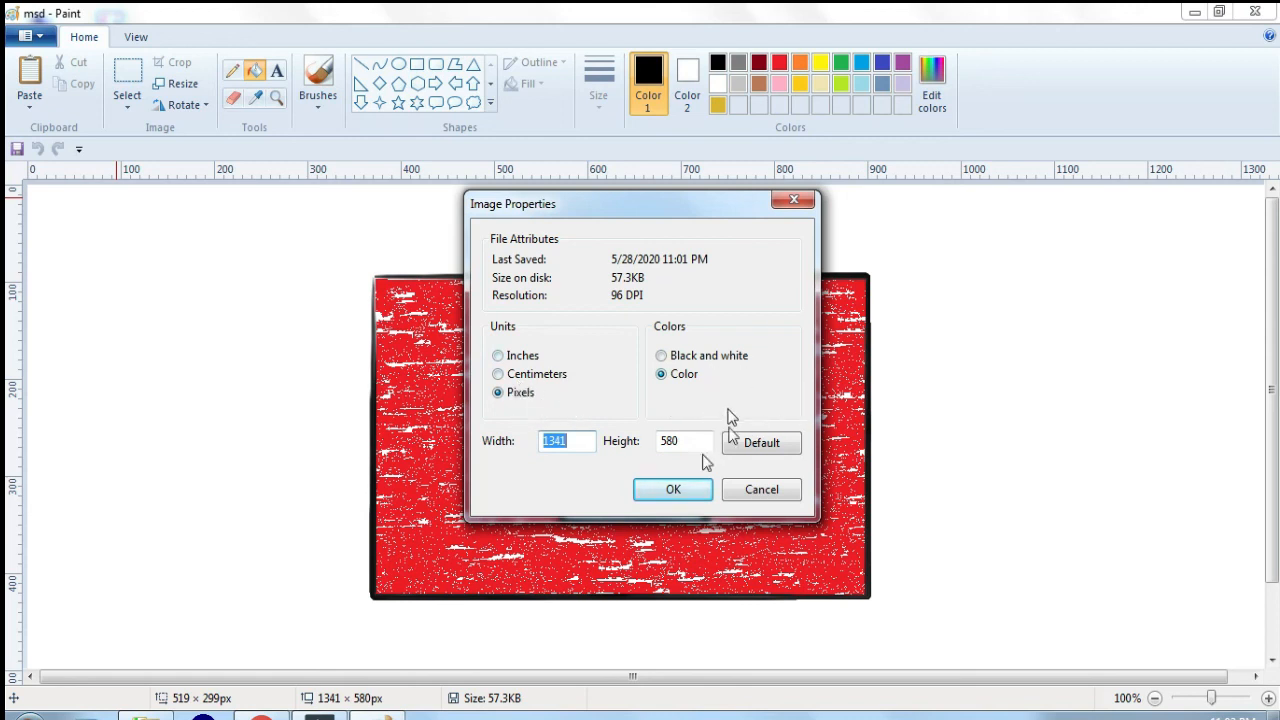
click(760, 488)
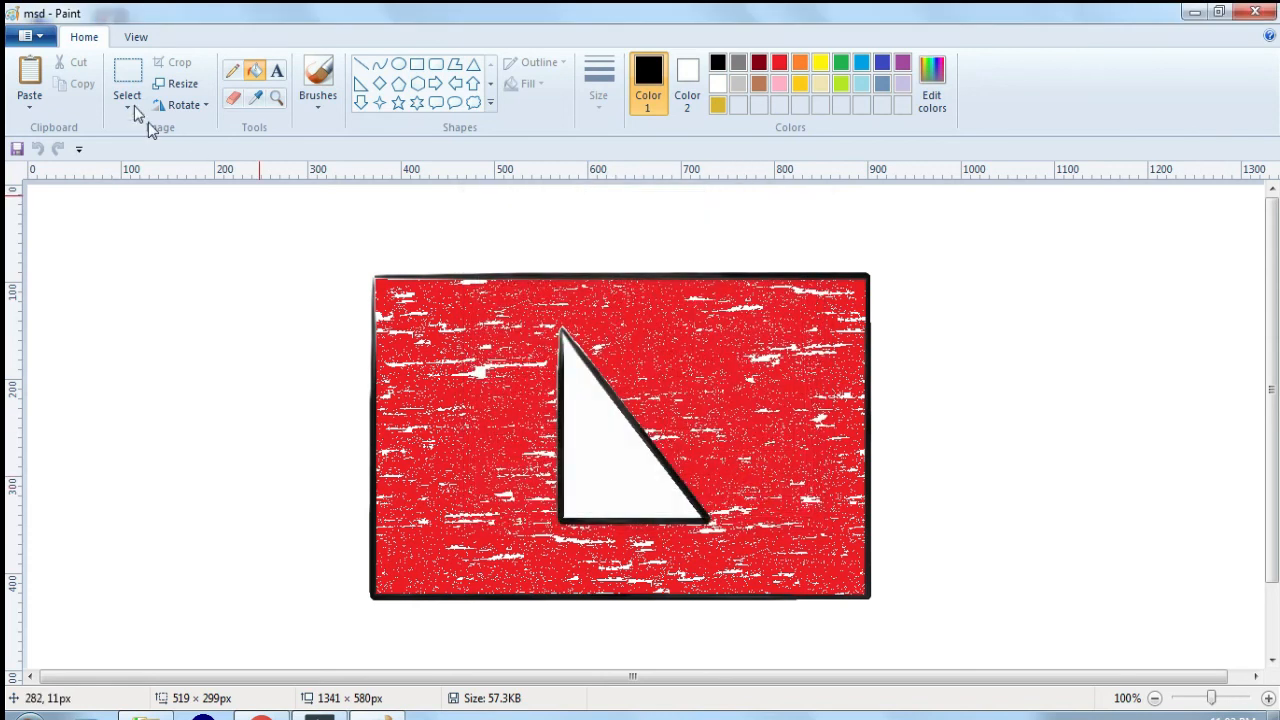
Step: View the About Paint version information and close it
click(40, 37)
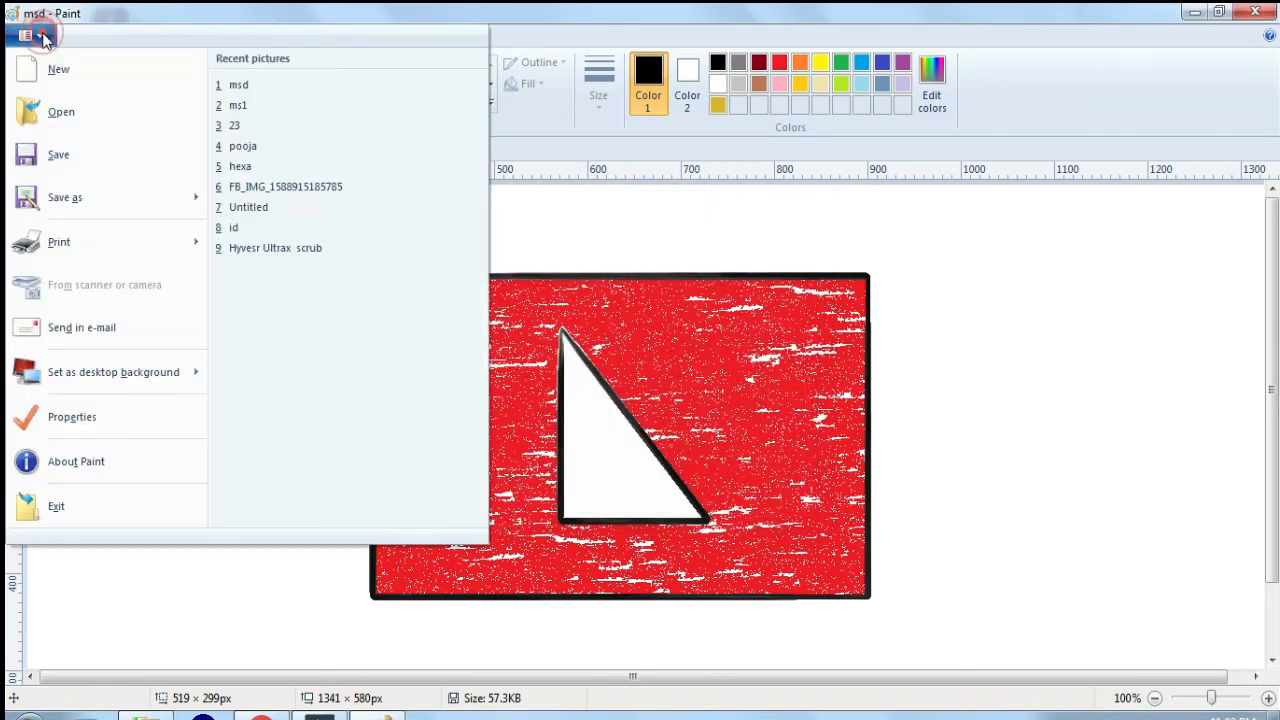
click(70, 470)
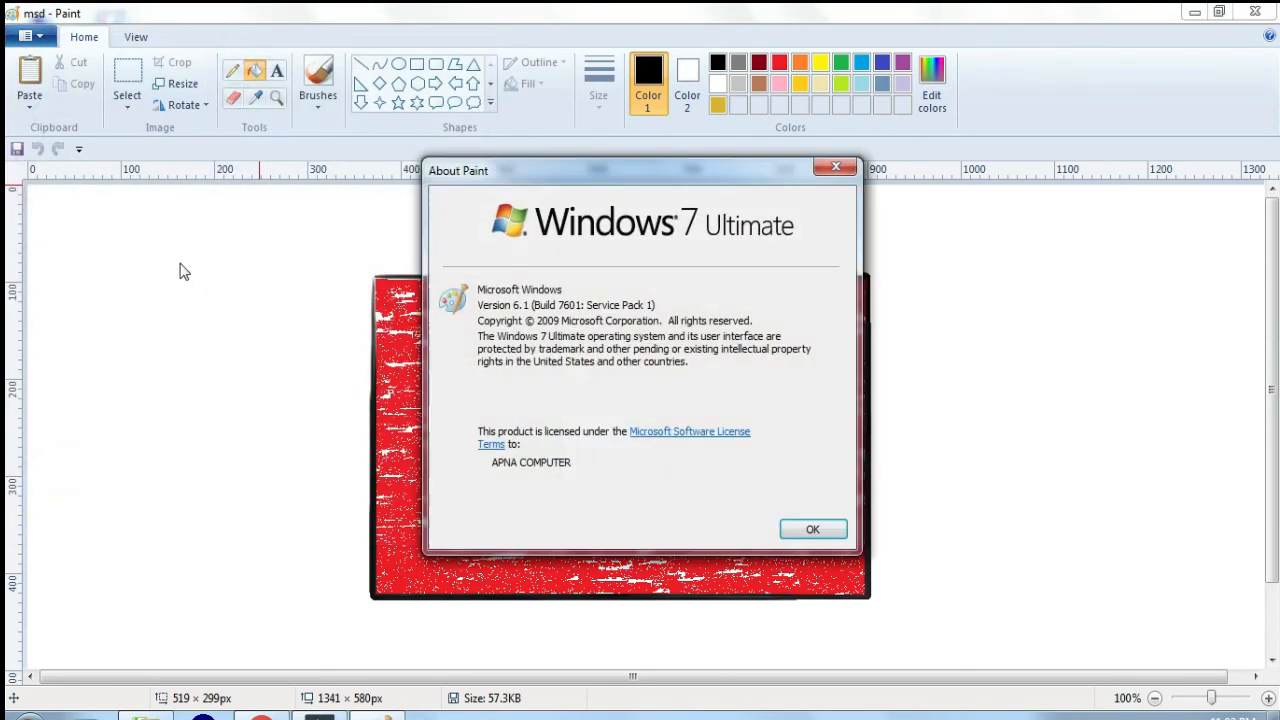
click(834, 168)
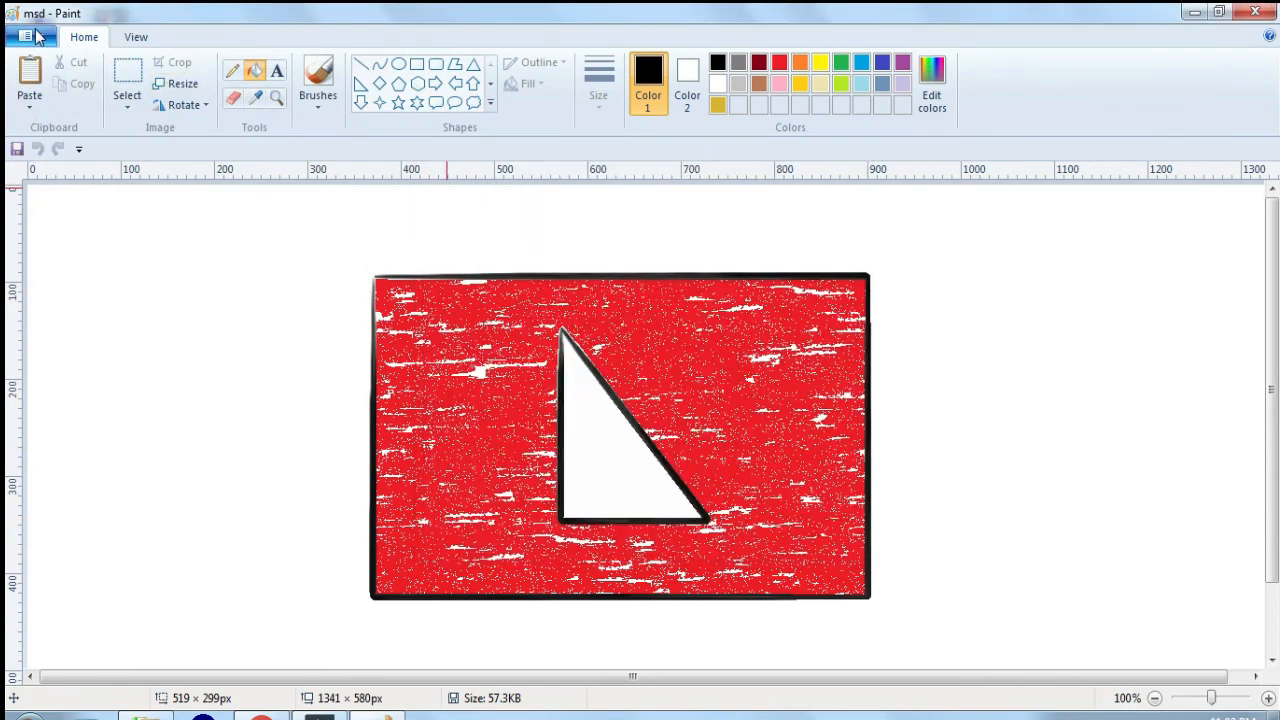
Step: Exit Paint with the msd picture open
click(40, 37)
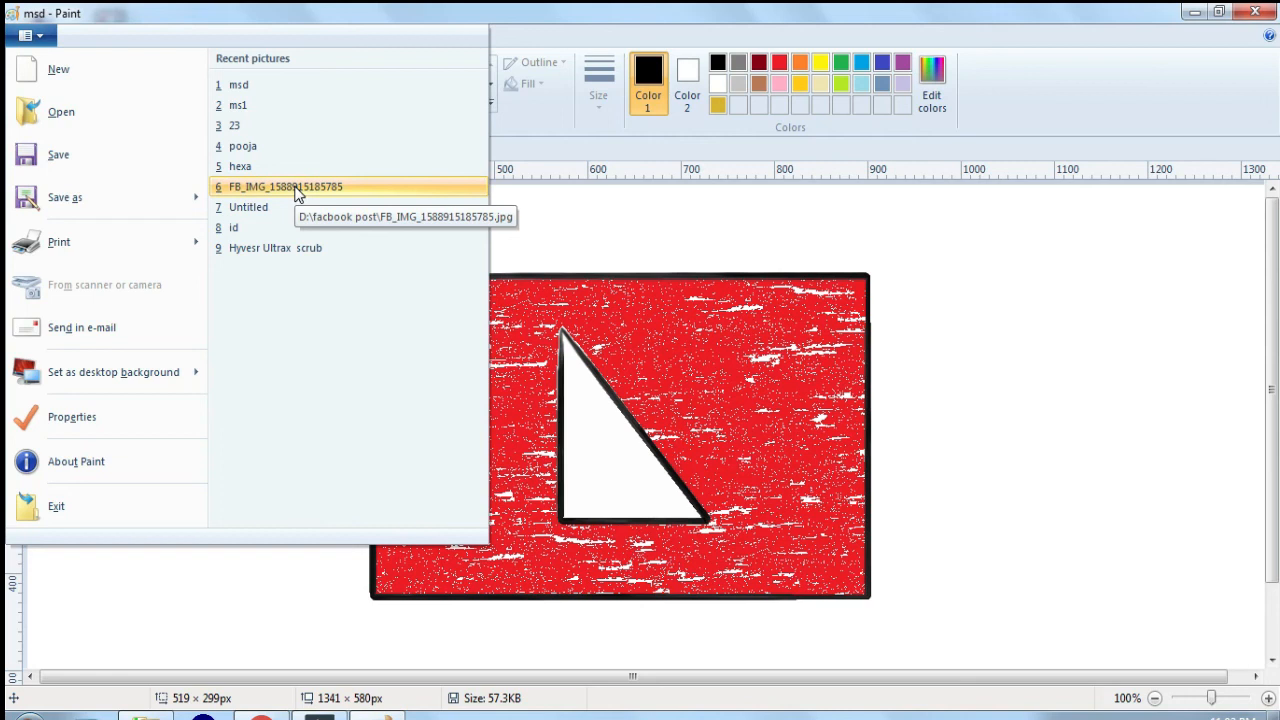
click(86, 508)
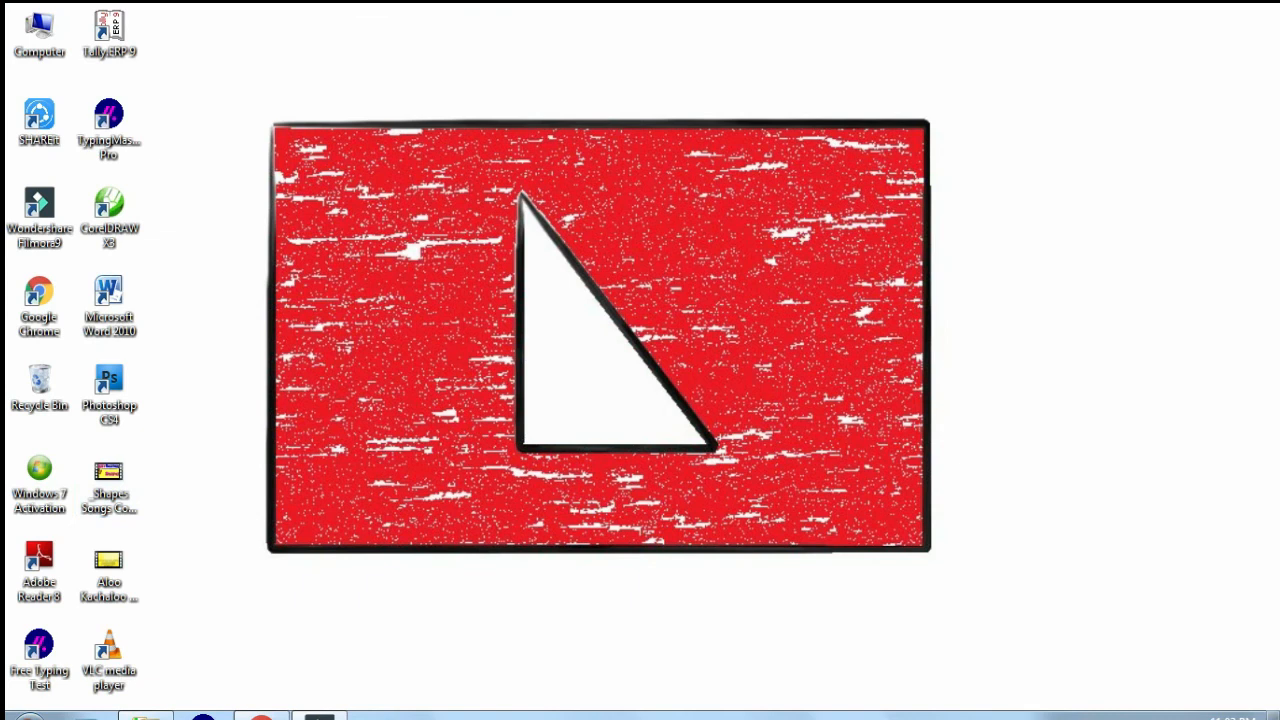